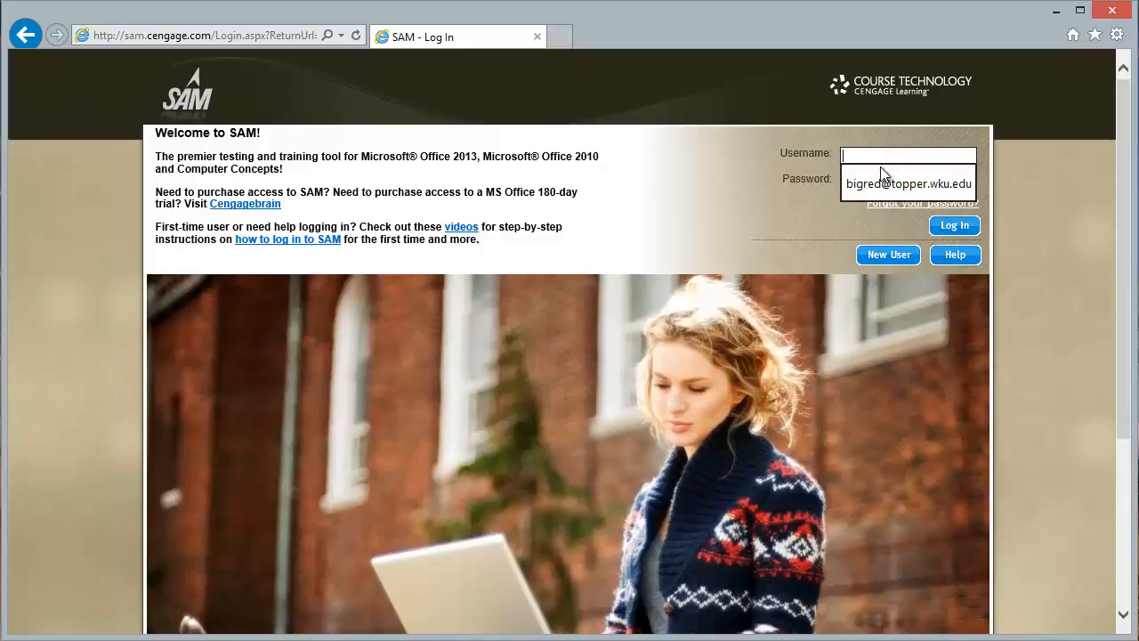
- Log in to SAM with the saved account and start the Word 4 project from the activity list
click(877, 186)
click(954, 228)
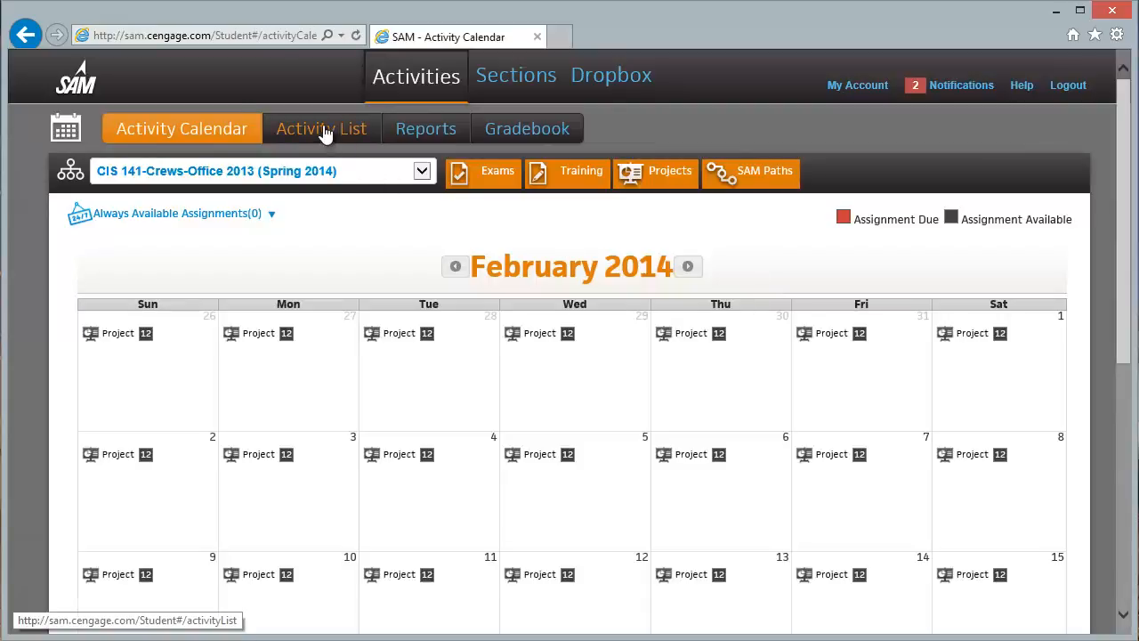
click(326, 133)
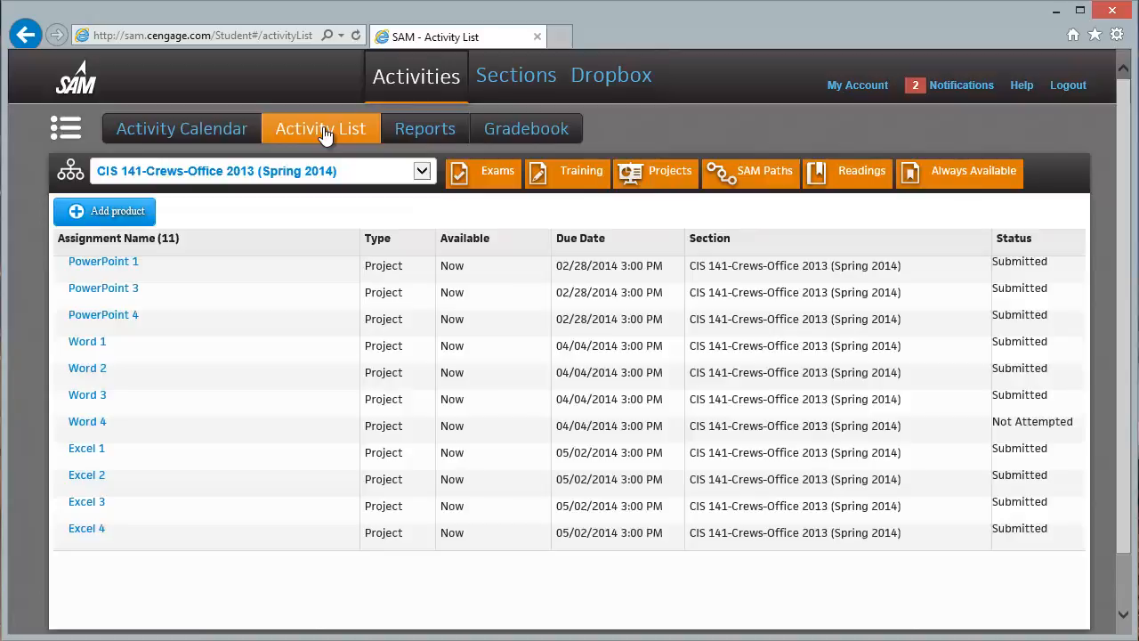
click(94, 424)
click(711, 323)
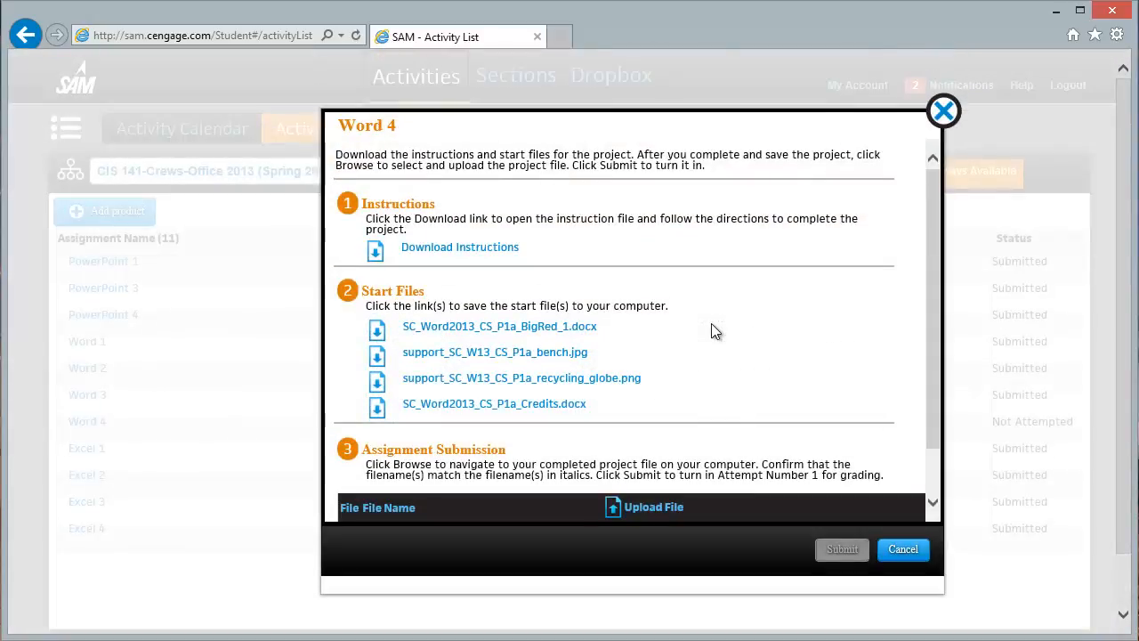
- Open the Word 4 project instructions in Word with editing enabled and hide the formatting marks
click(495, 249)
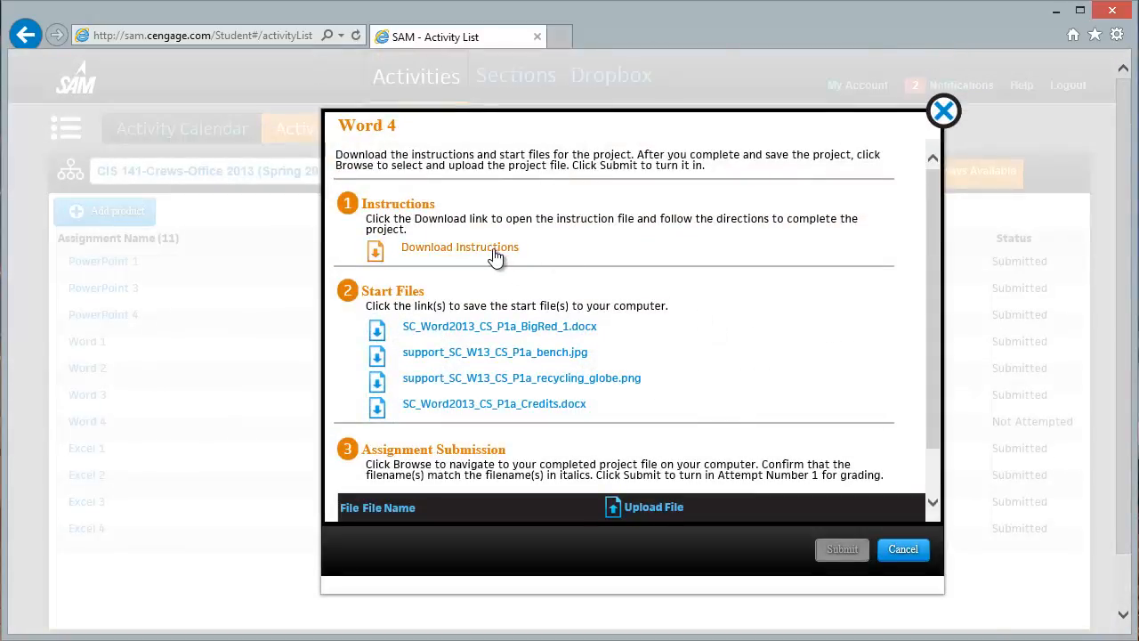
click(789, 612)
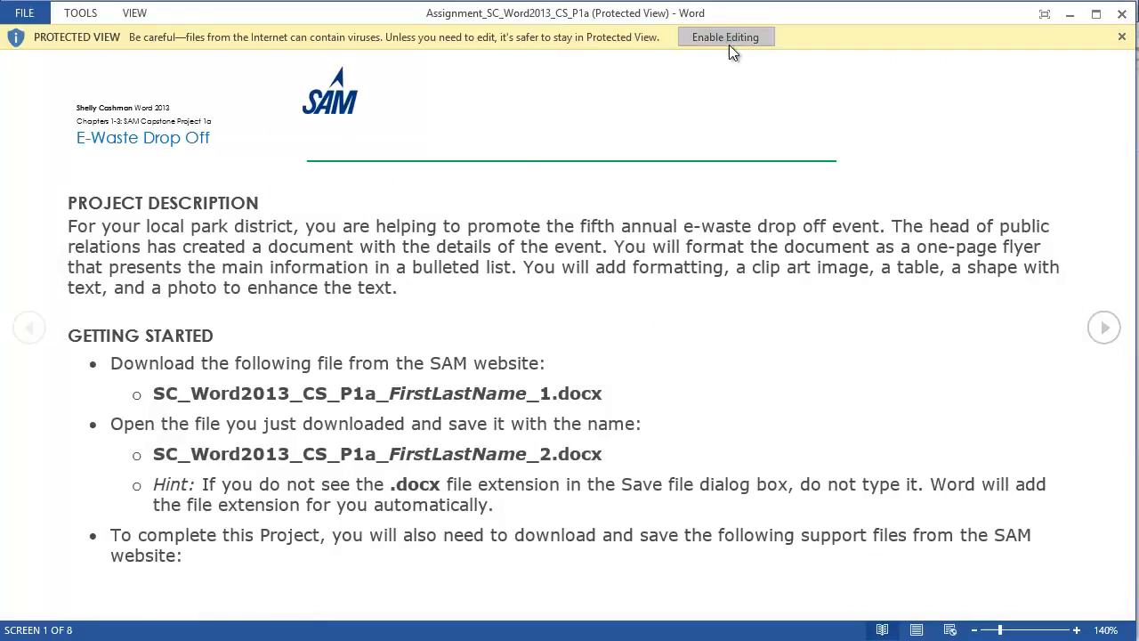
click(729, 46)
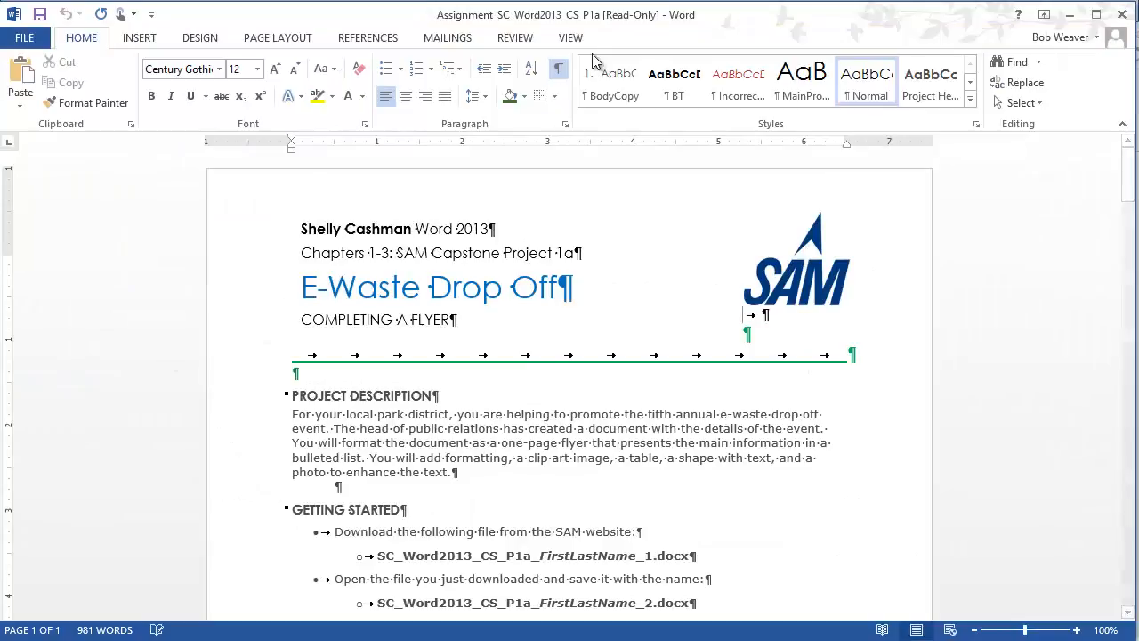
click(558, 68)
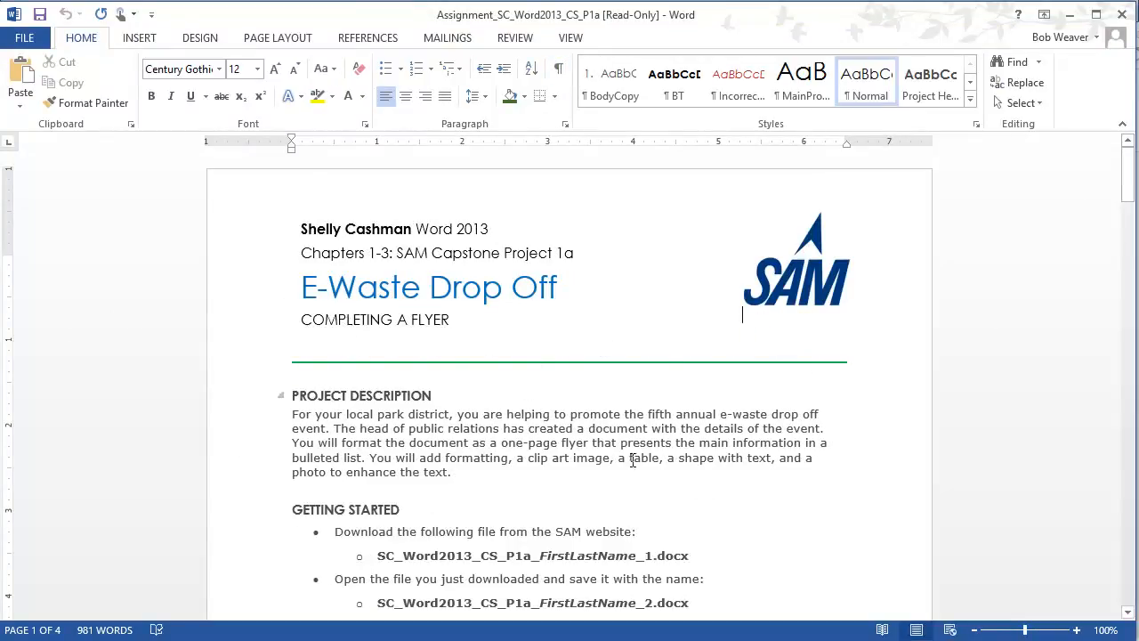
- Return to the SAM website, open SC_Word2013_CS_P1a_BigRed_1.docx in a maximized, editable Word window and check its footer
key(alt+Tab)
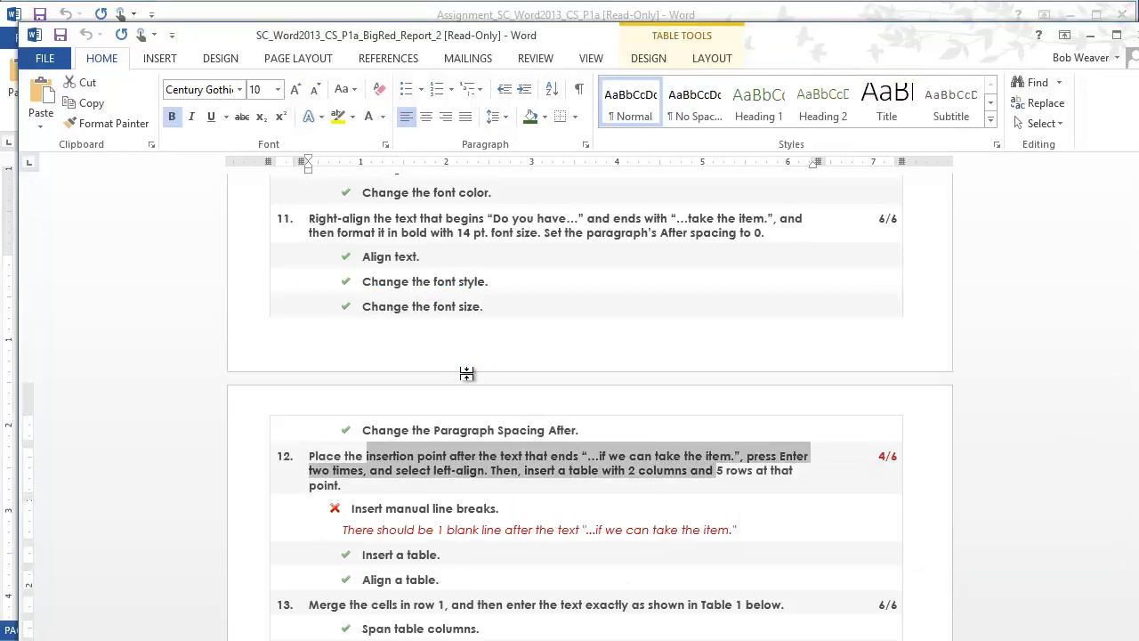
key(alt+Tab)
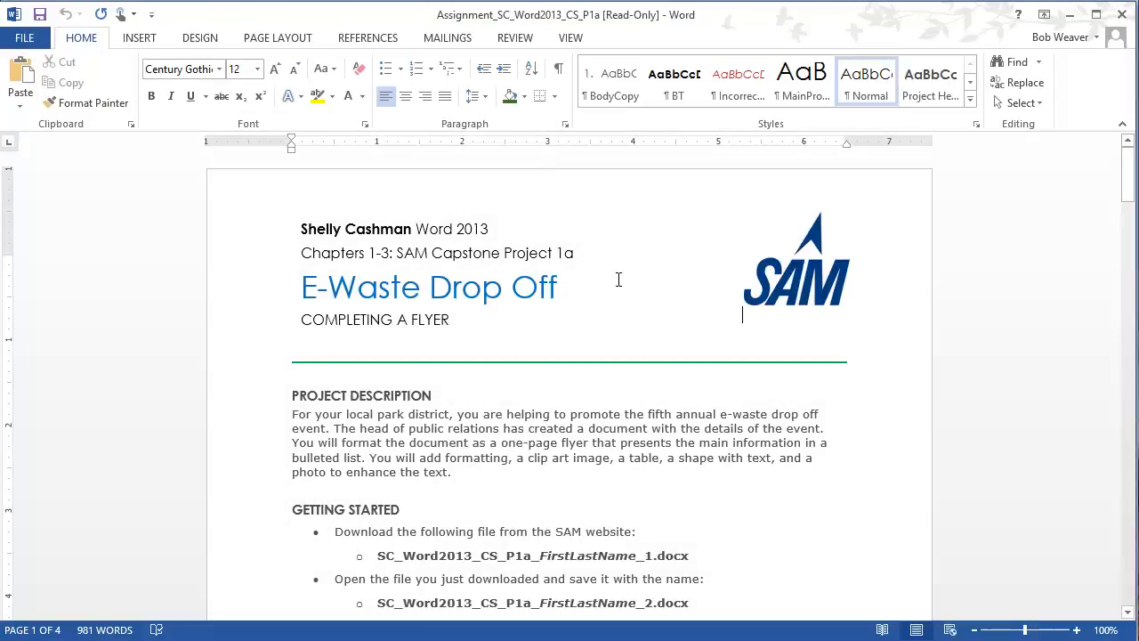
key(alt+Tab)
key(alt+Tab)
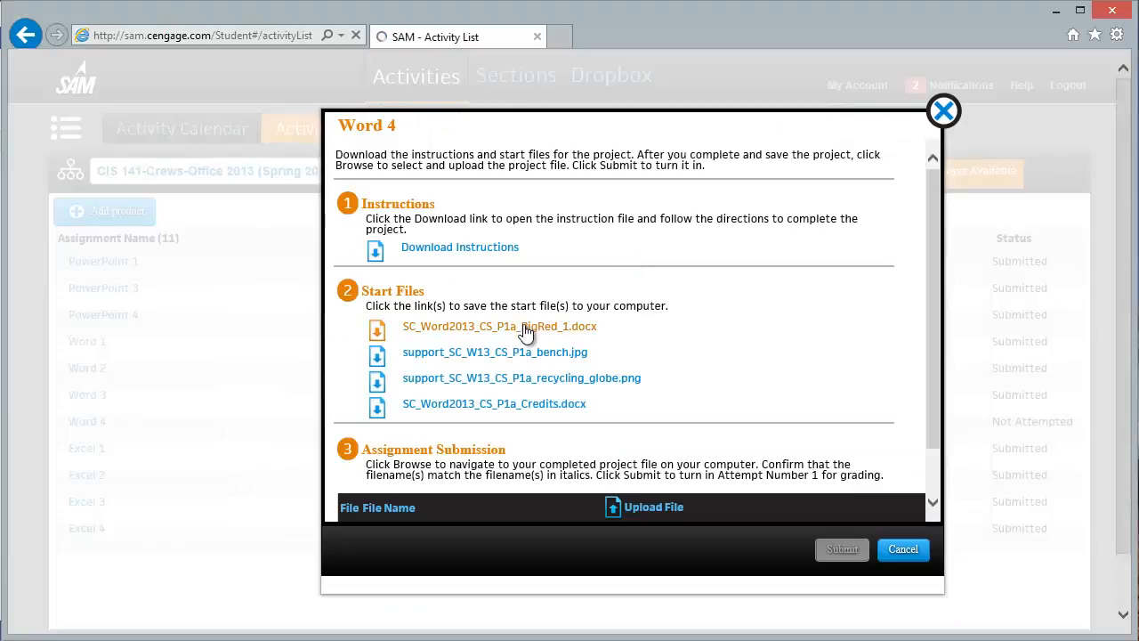
click(526, 328)
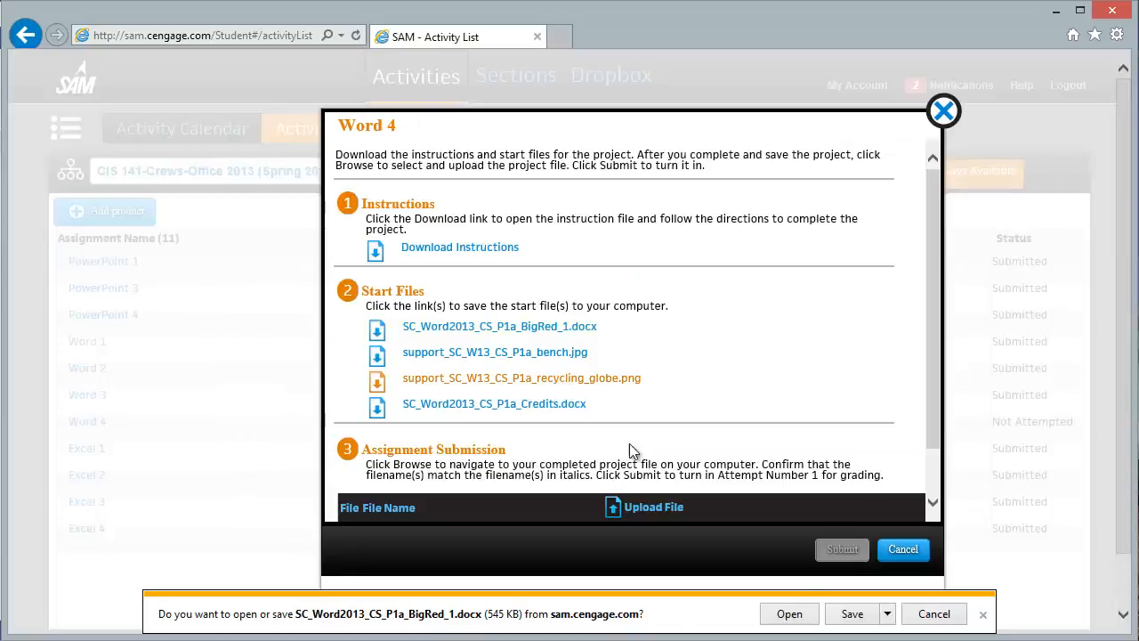
click(787, 615)
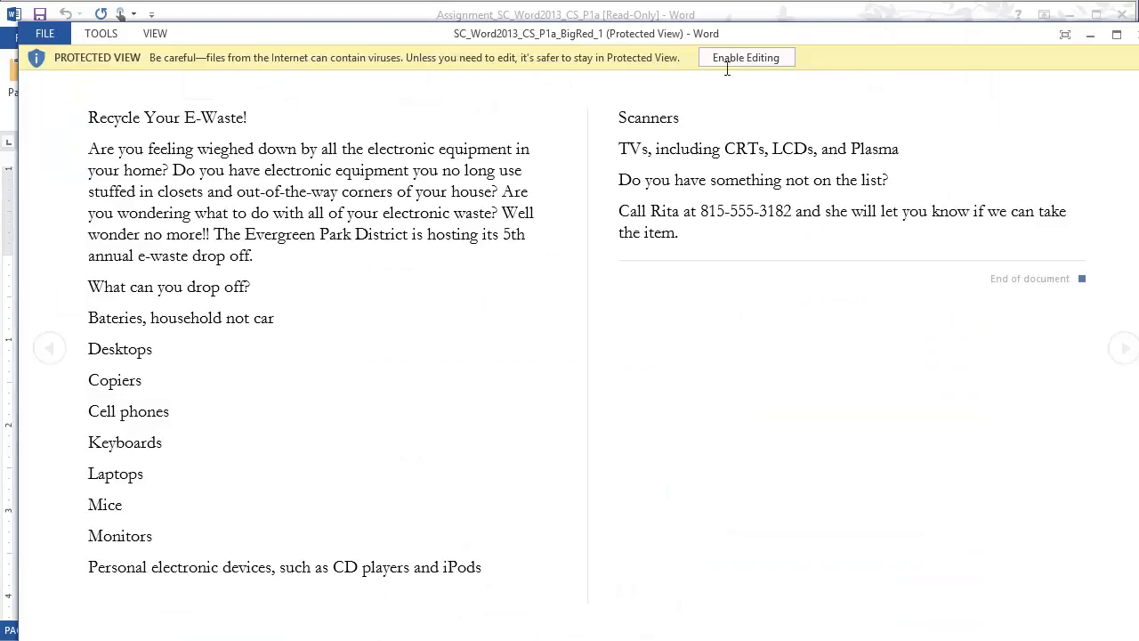
click(740, 58)
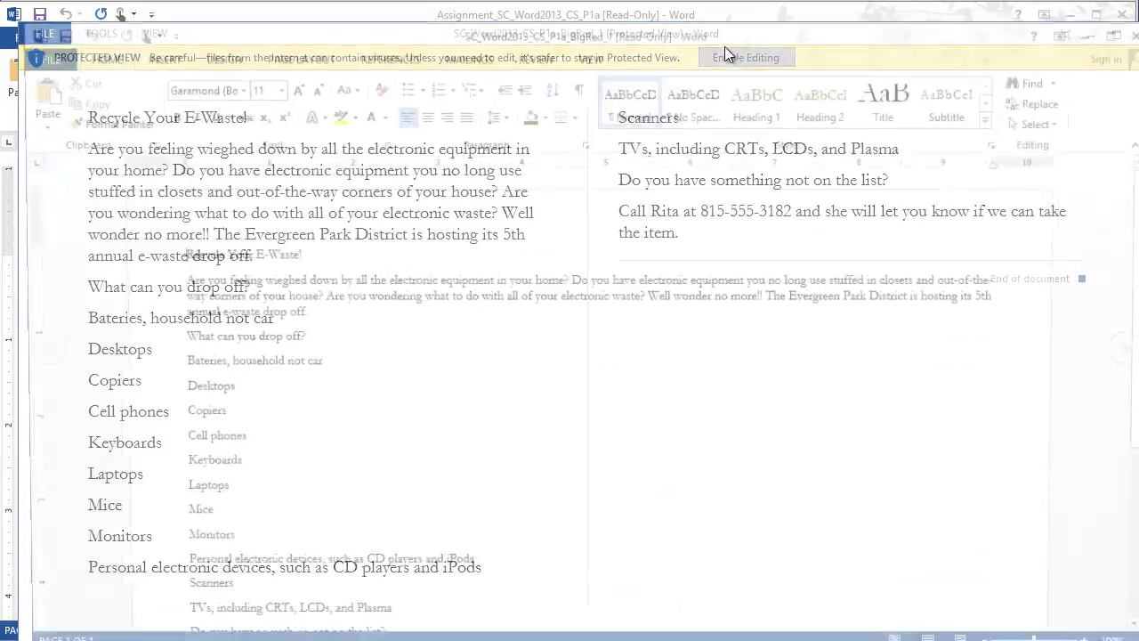
double_click(712, 34)
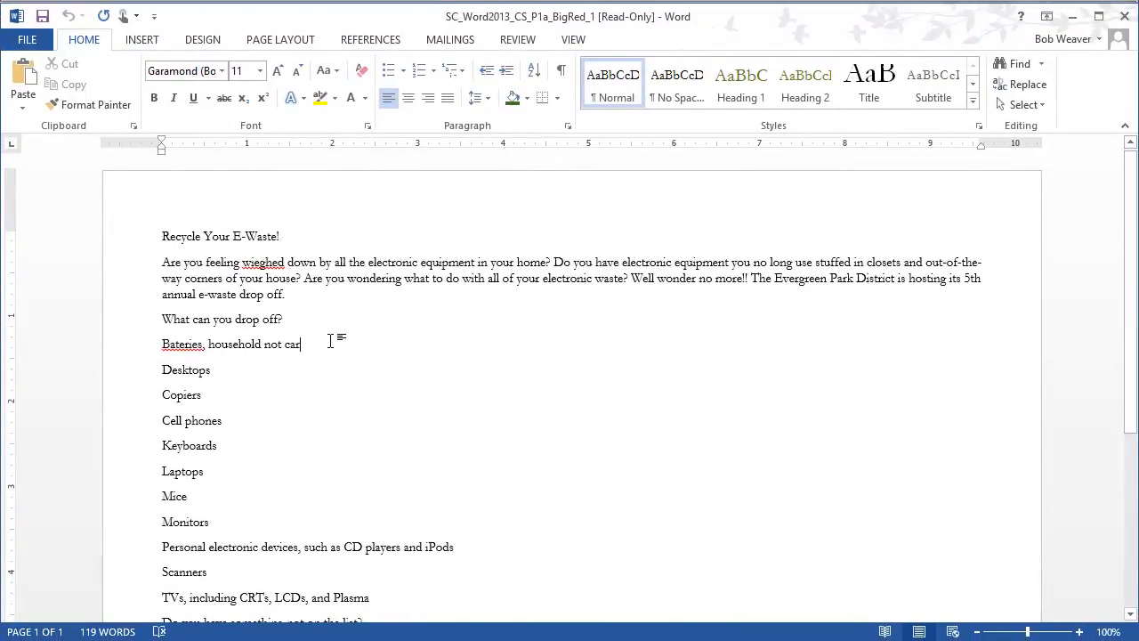
scroll(330, 341, down, 5)
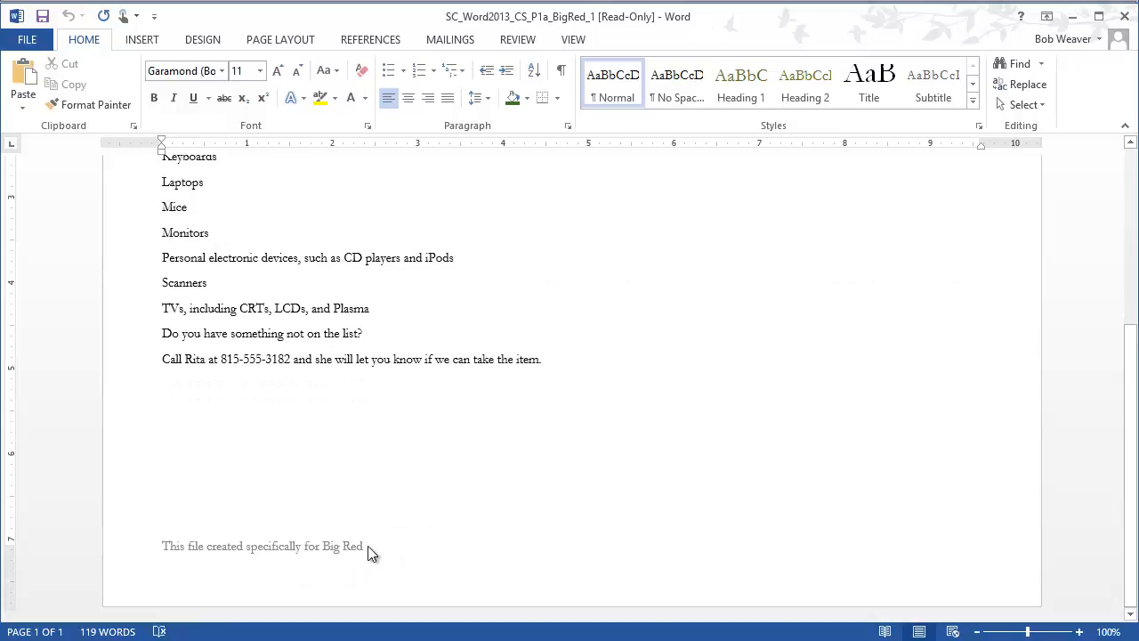
scroll(432, 554, up, 5)
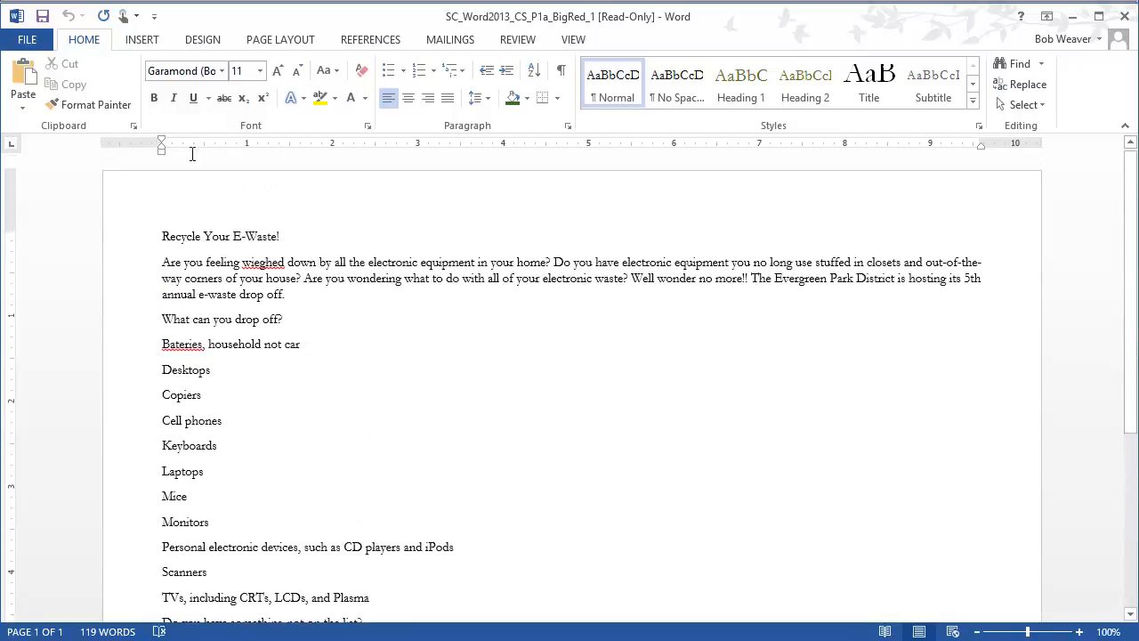
- Save the document to the Desktop as SC_Word2013_CS_P1a_BigRed_2, replacing the existing file
click(26, 40)
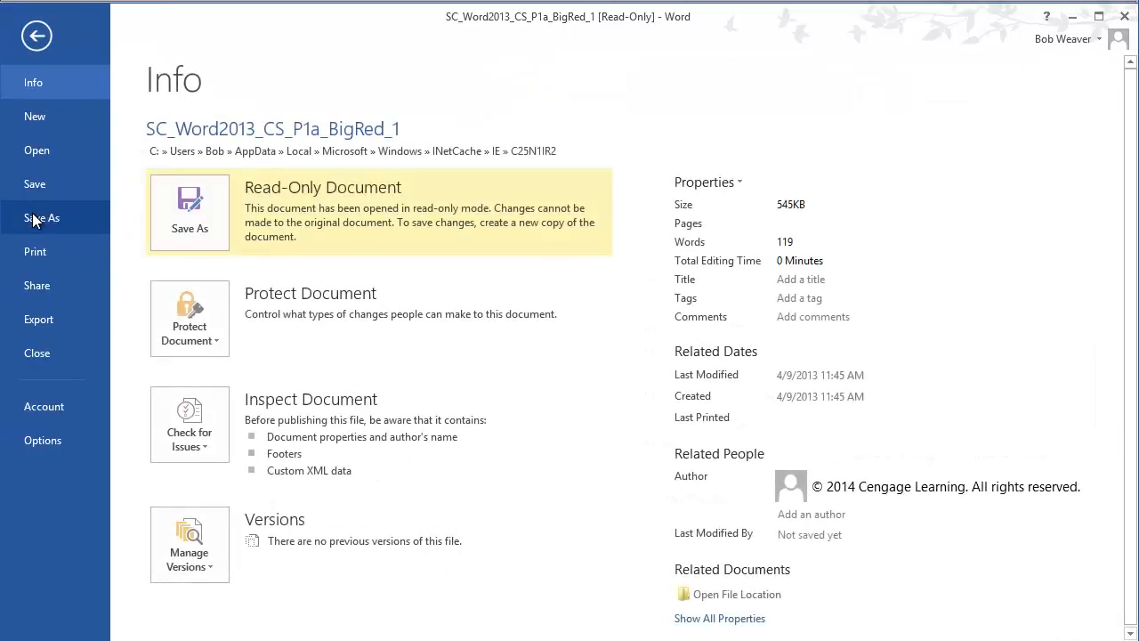
click(33, 220)
click(234, 197)
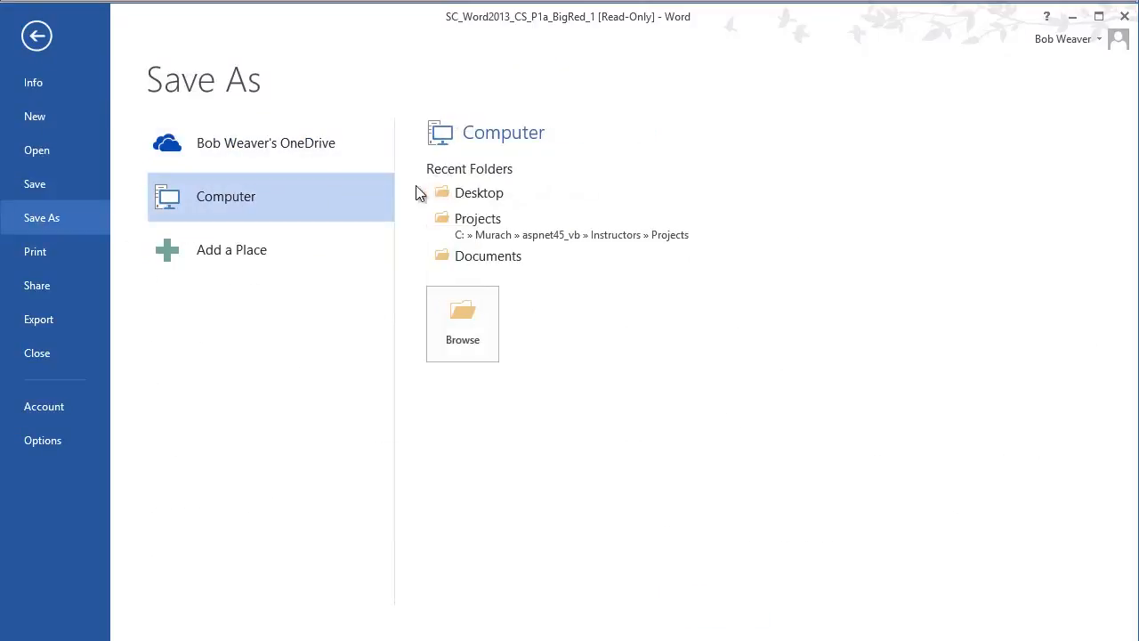
click(458, 193)
click(348, 359)
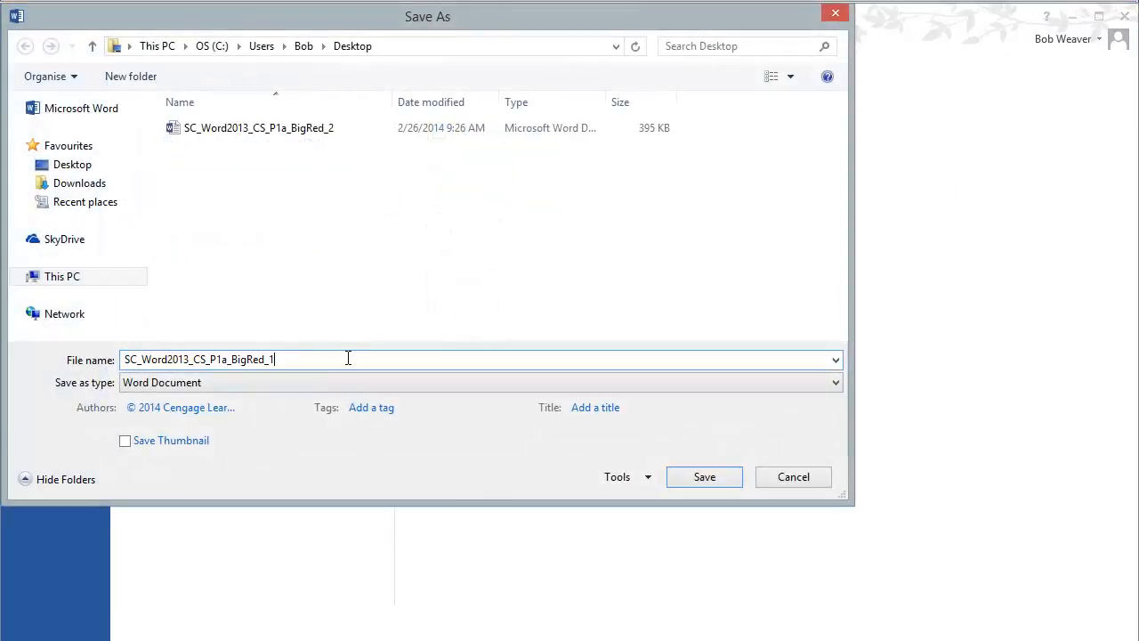
key(BackSpace)
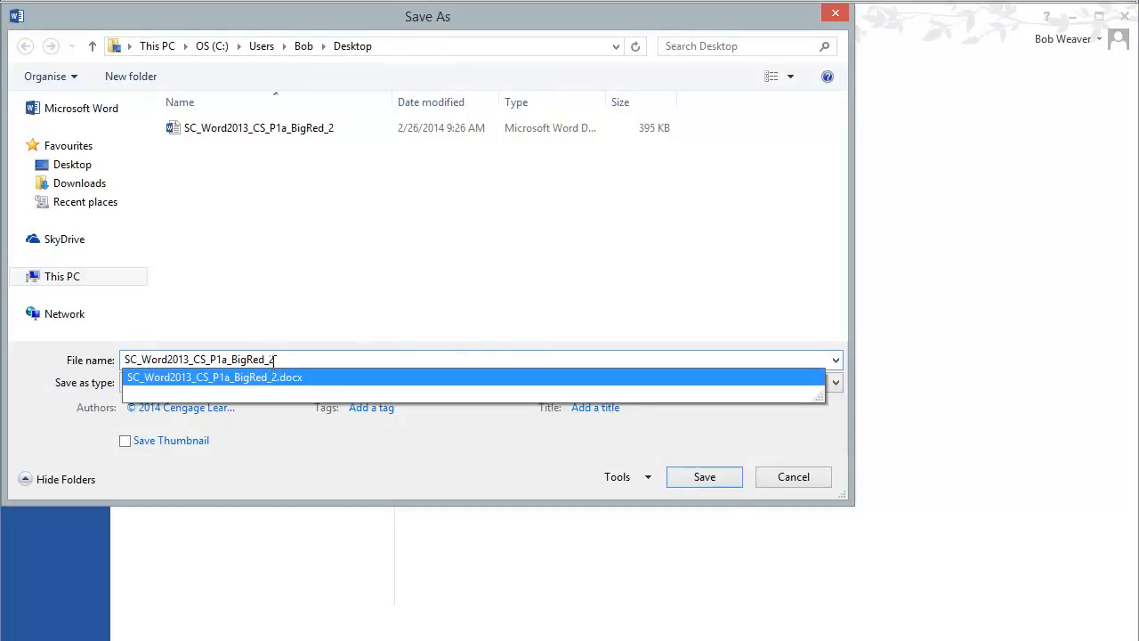
click(710, 480)
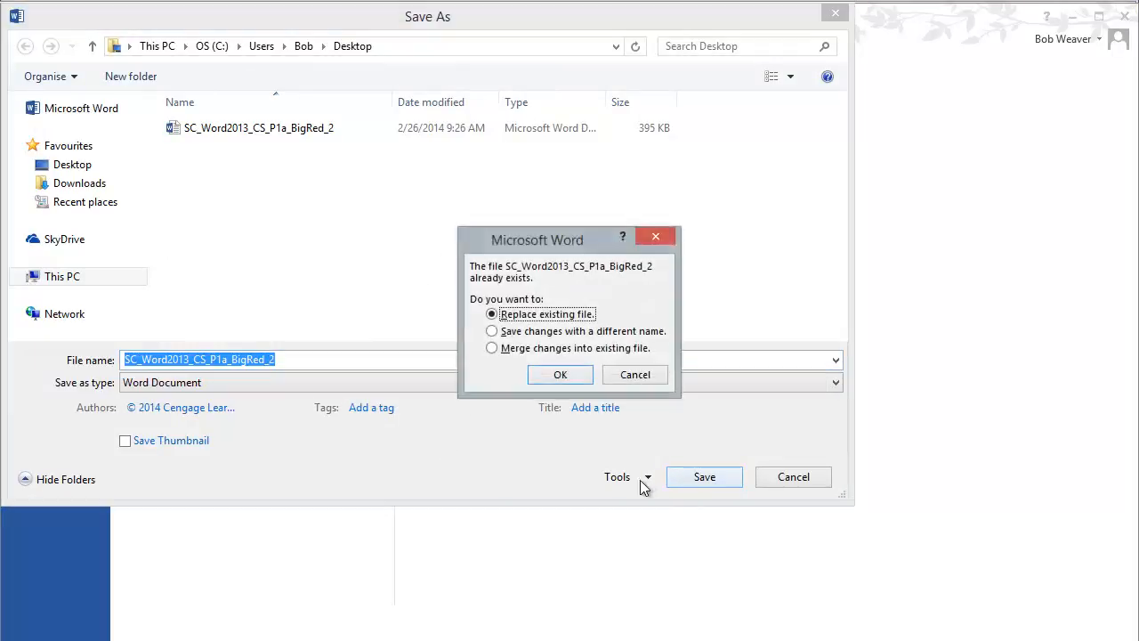
click(560, 375)
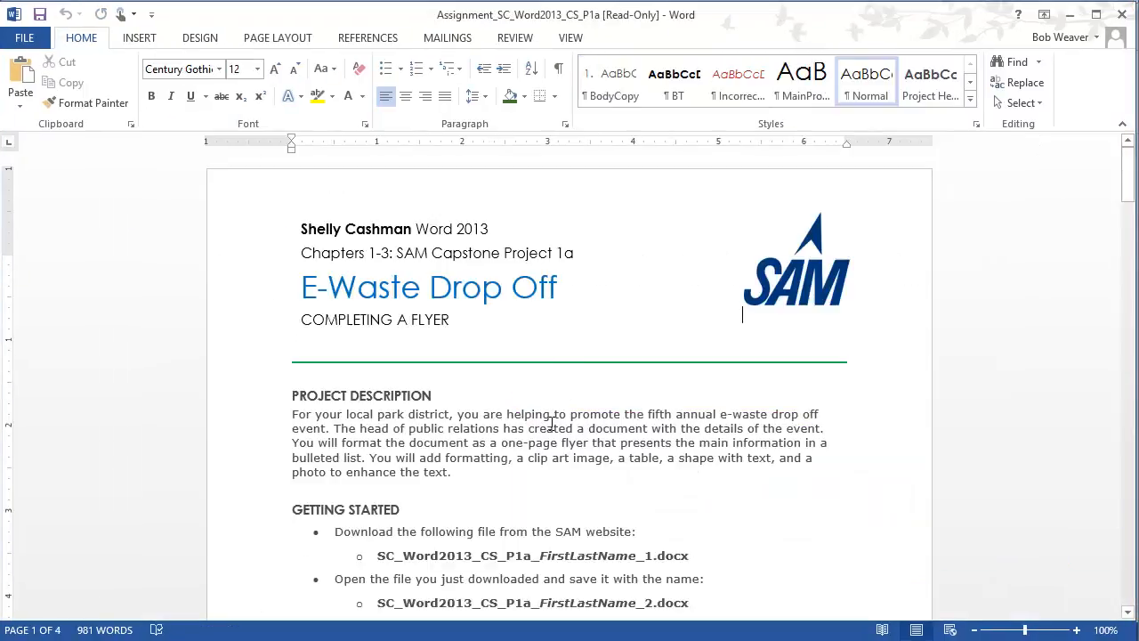
- Switch to the SAM website and save the support file support_SC_W13_CS_P1a_bench.jpg to the Desktop
key(alt+Tab)
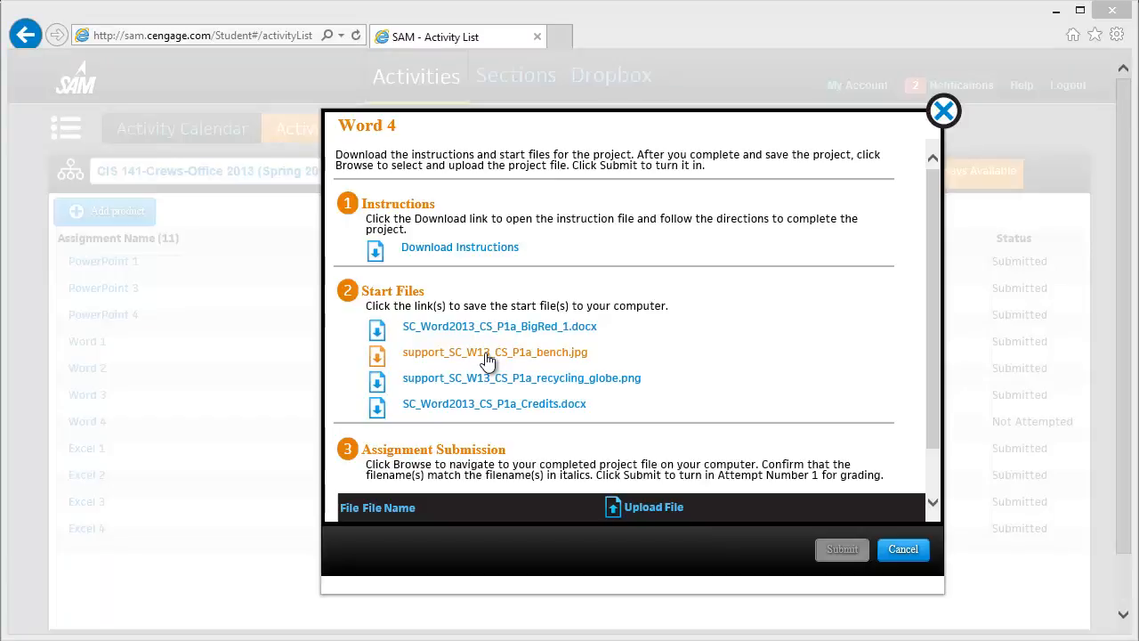
click(488, 360)
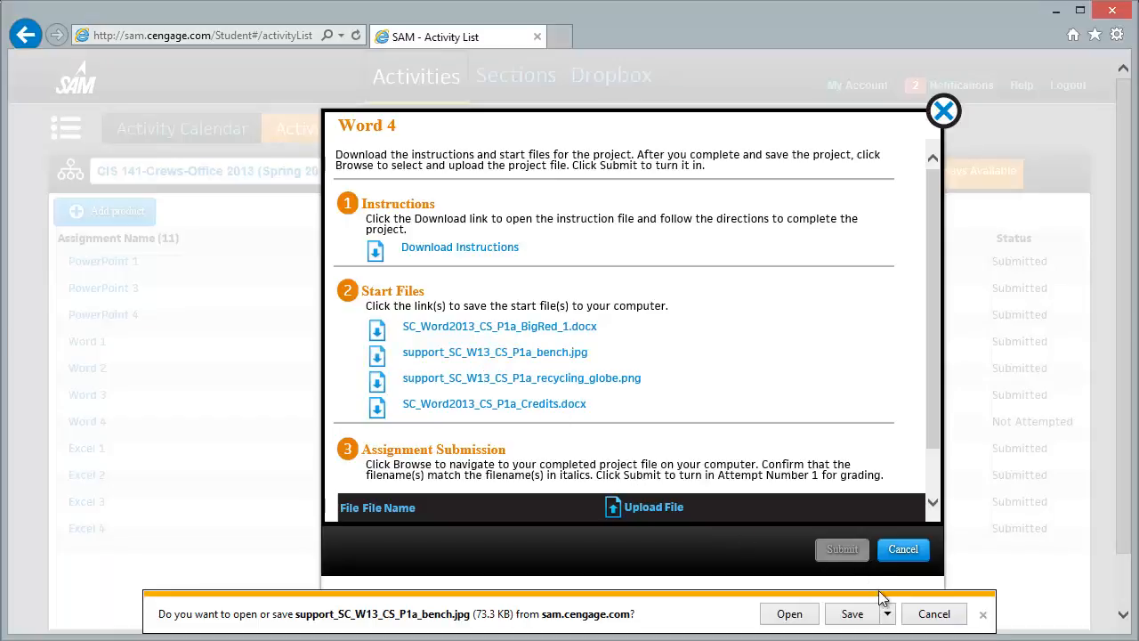
click(887, 614)
click(868, 637)
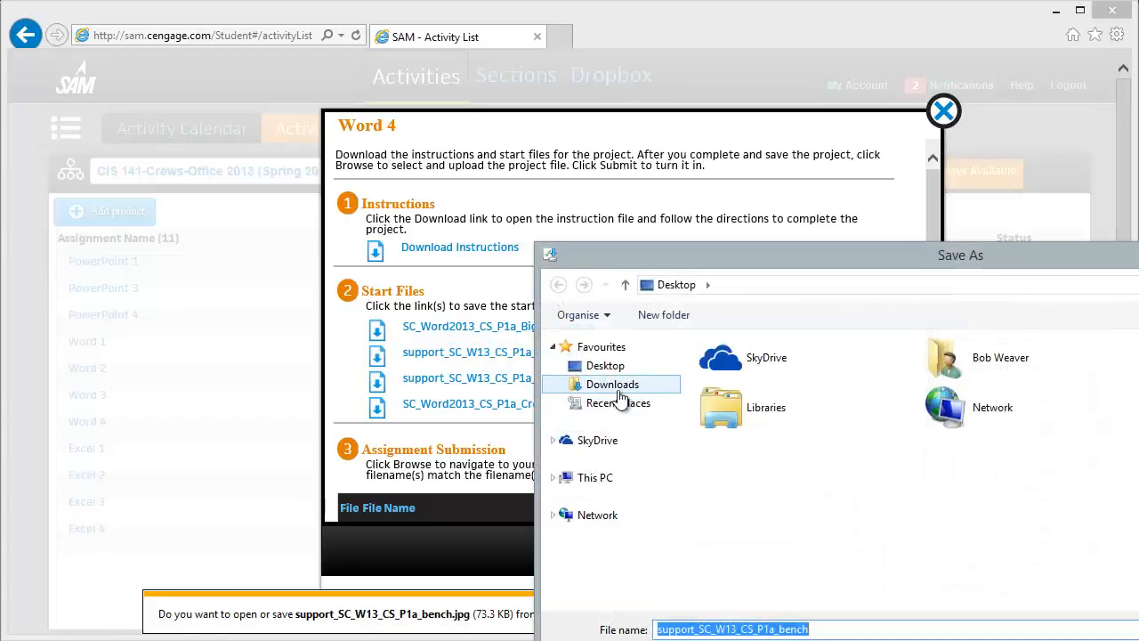
click(605, 365)
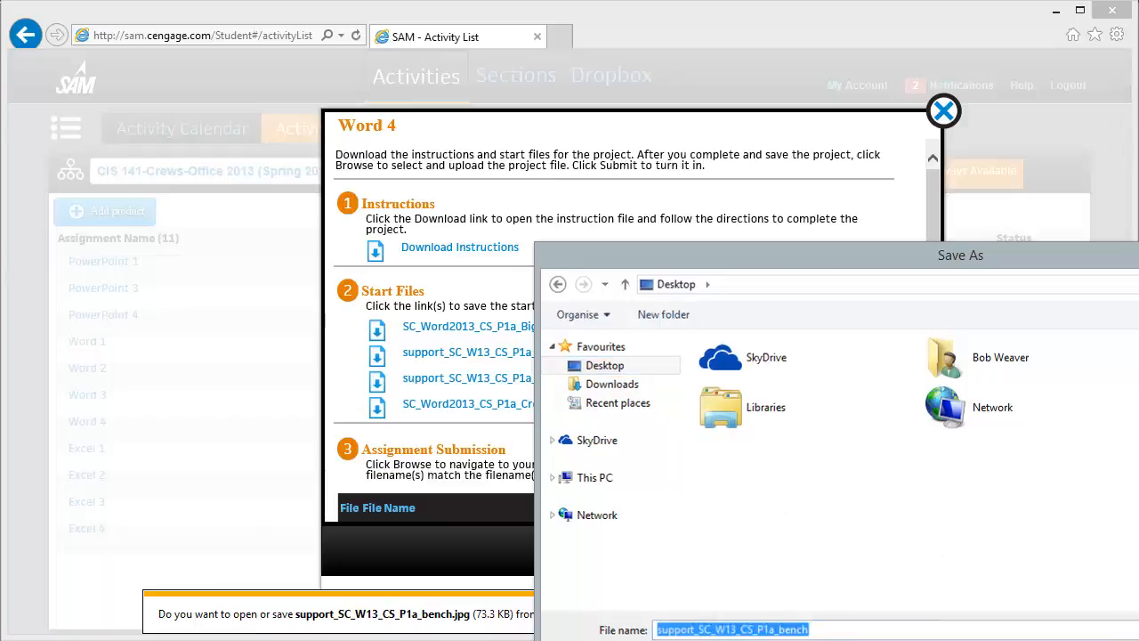
key(Return)
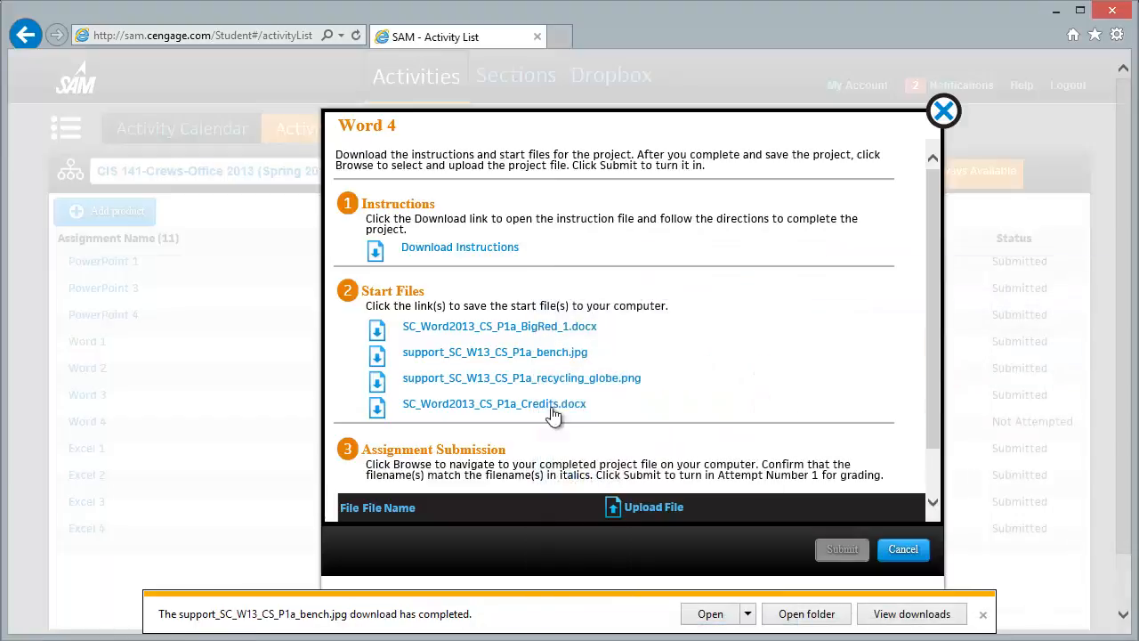
- Save the support file support_SC_W13_CS_P1a_recycling_globe.png to the Desktop and dismiss the download notice
click(595, 380)
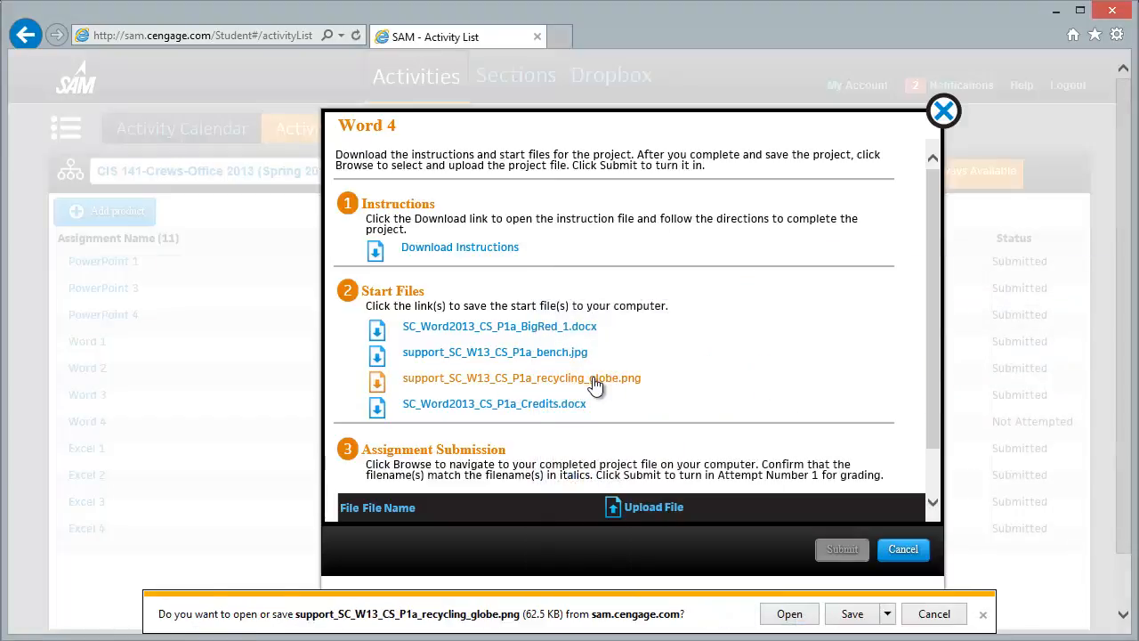
click(886, 616)
click(868, 640)
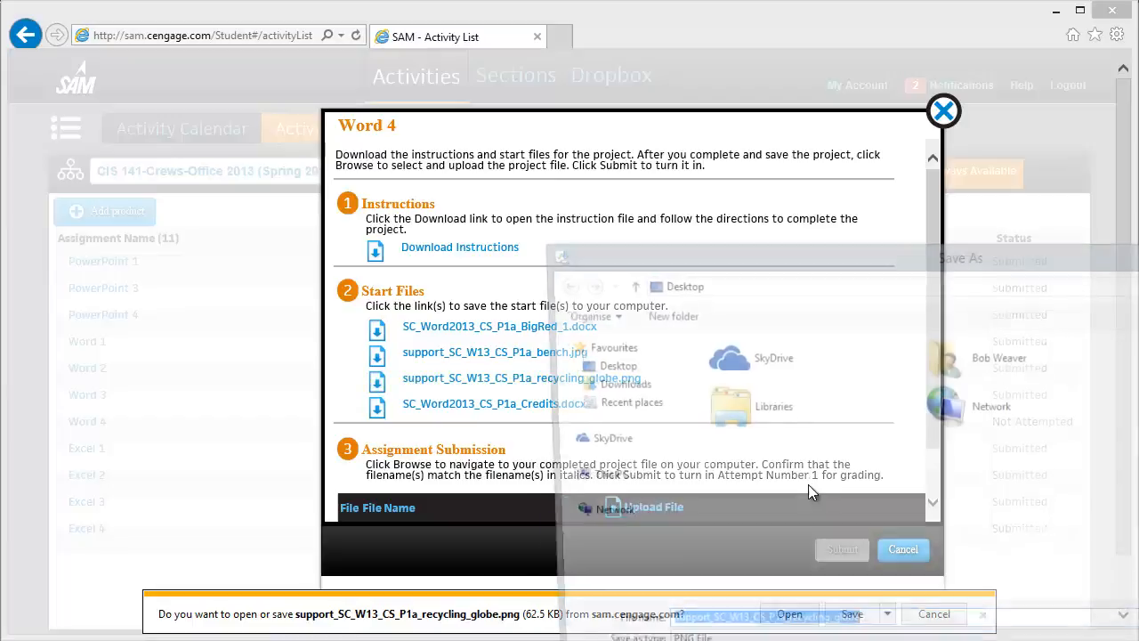
click(612, 369)
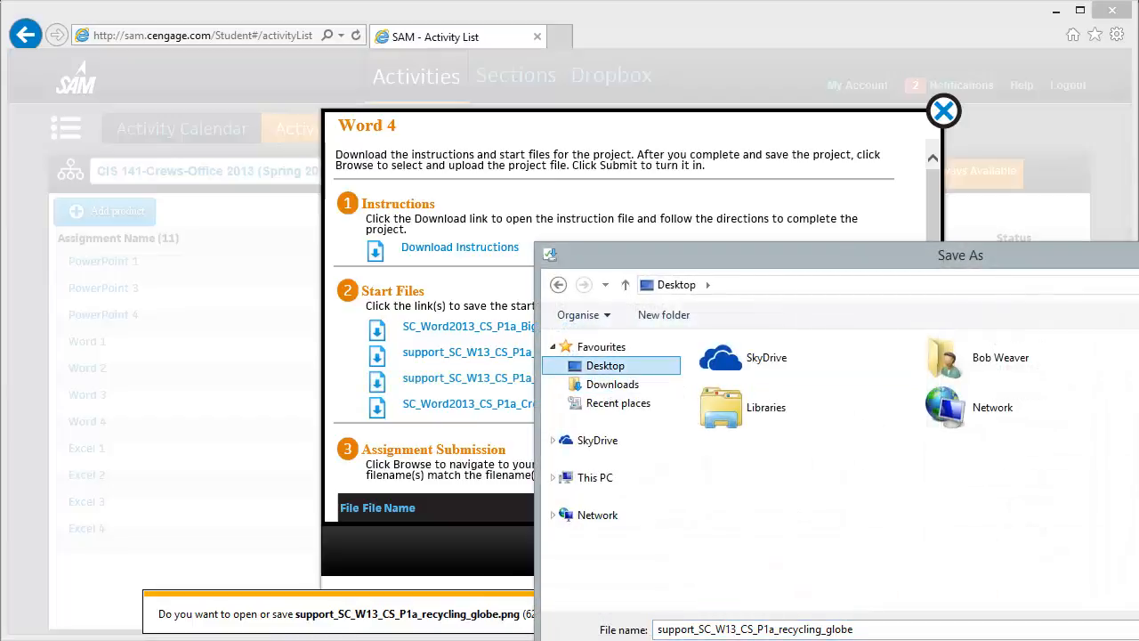
click(1138, 640)
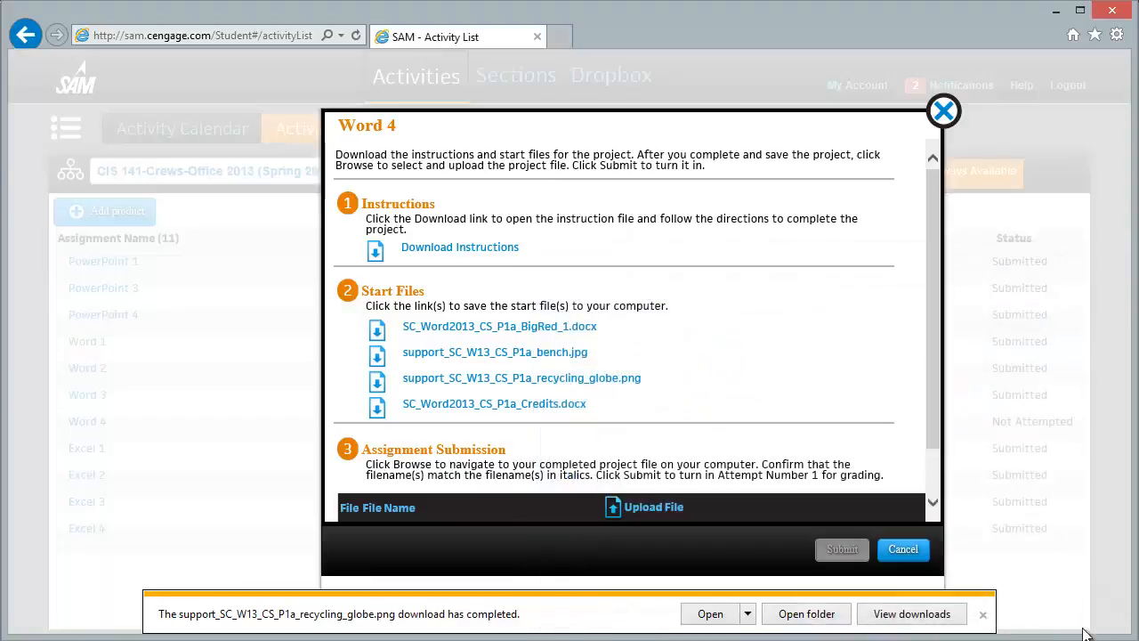
click(983, 615)
click(983, 616)
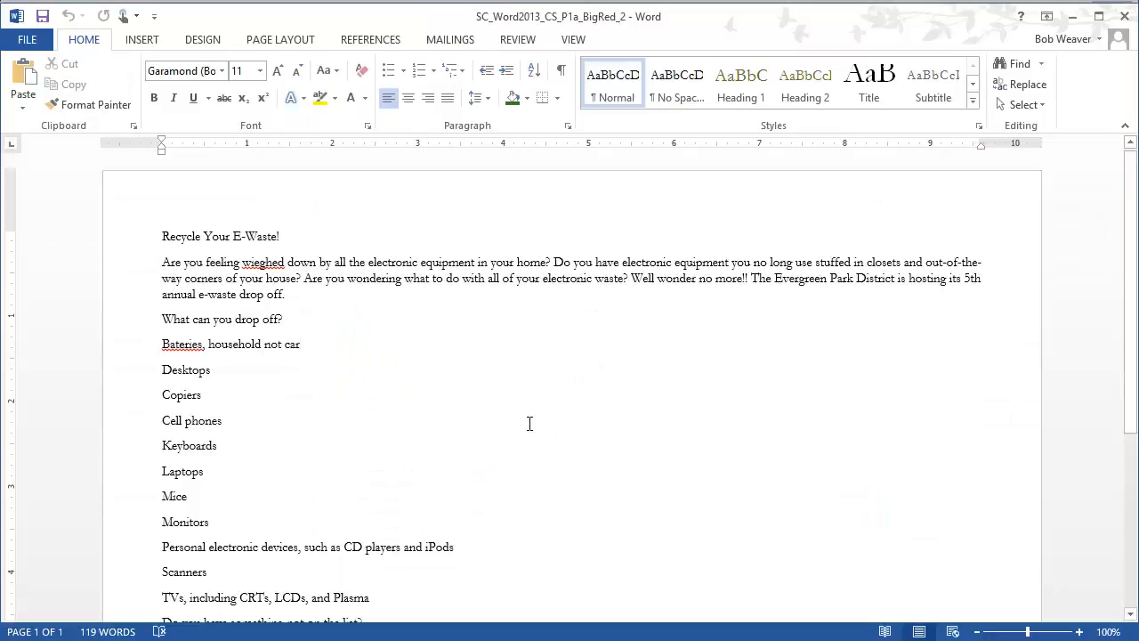
- Switch to the Word instructions document and highlight project step 1 about the document margins
key(alt+Tab)
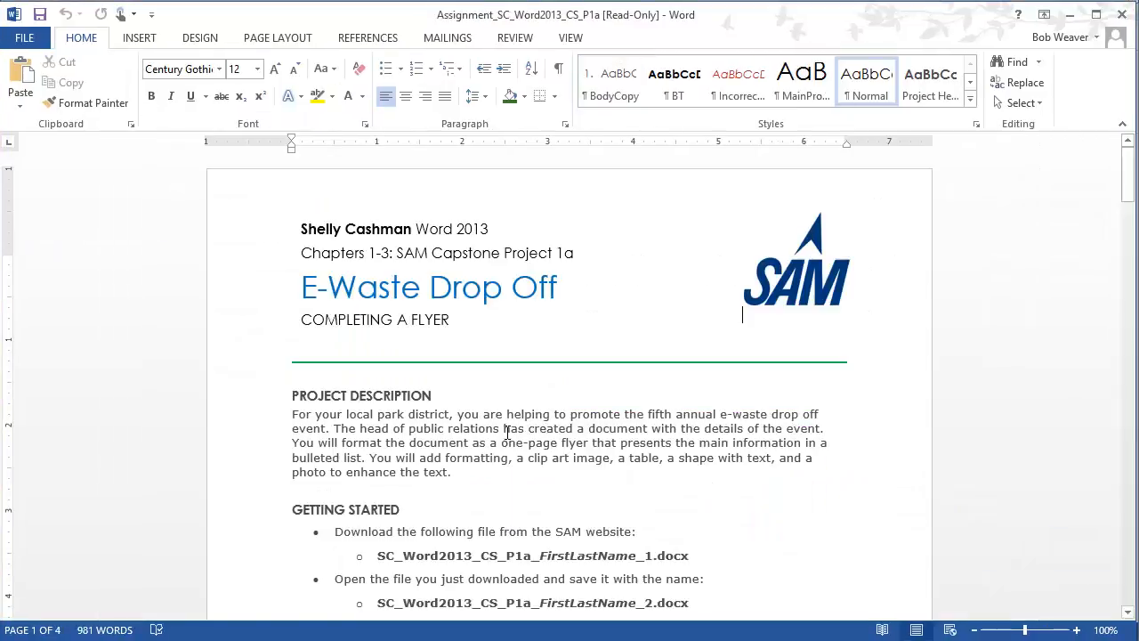
scroll(490, 438, down, 3)
scroll(491, 438, down, 9)
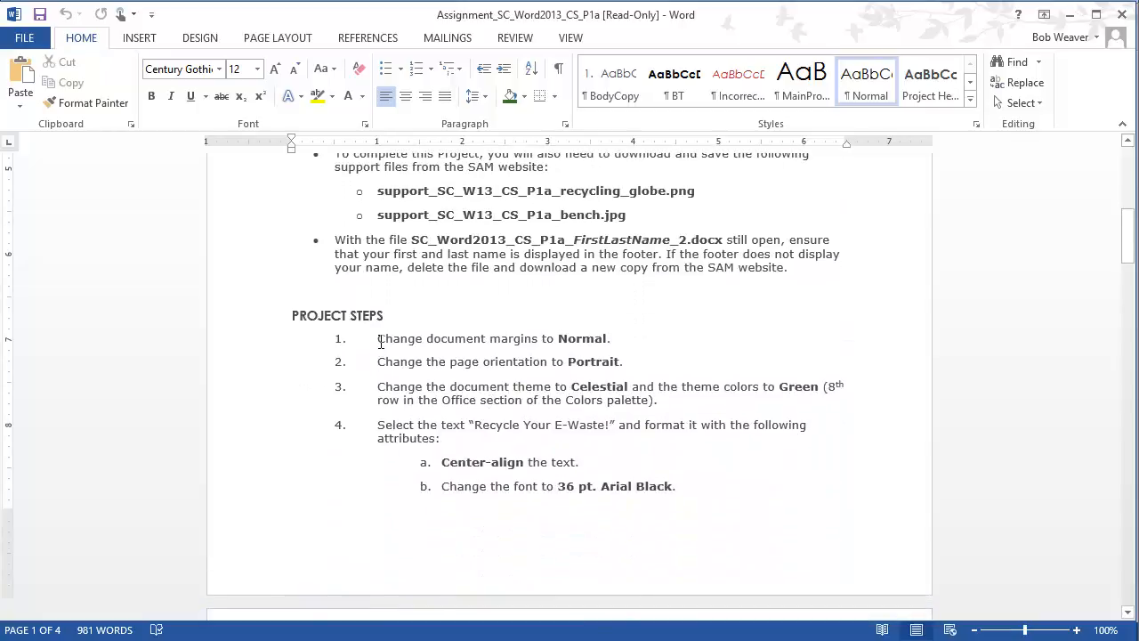
drag(380, 342, 757, 347)
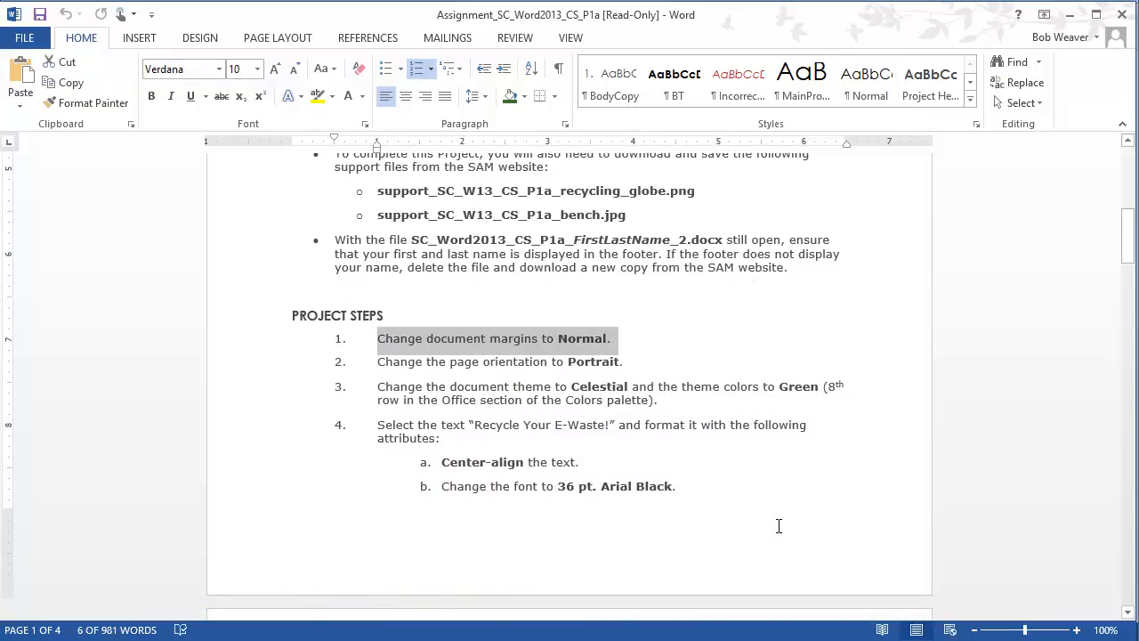
- Switch to the SC_Word2013_CS_P1a_BigRed_2 document and set its page margins to Normal
key(alt+Tab)
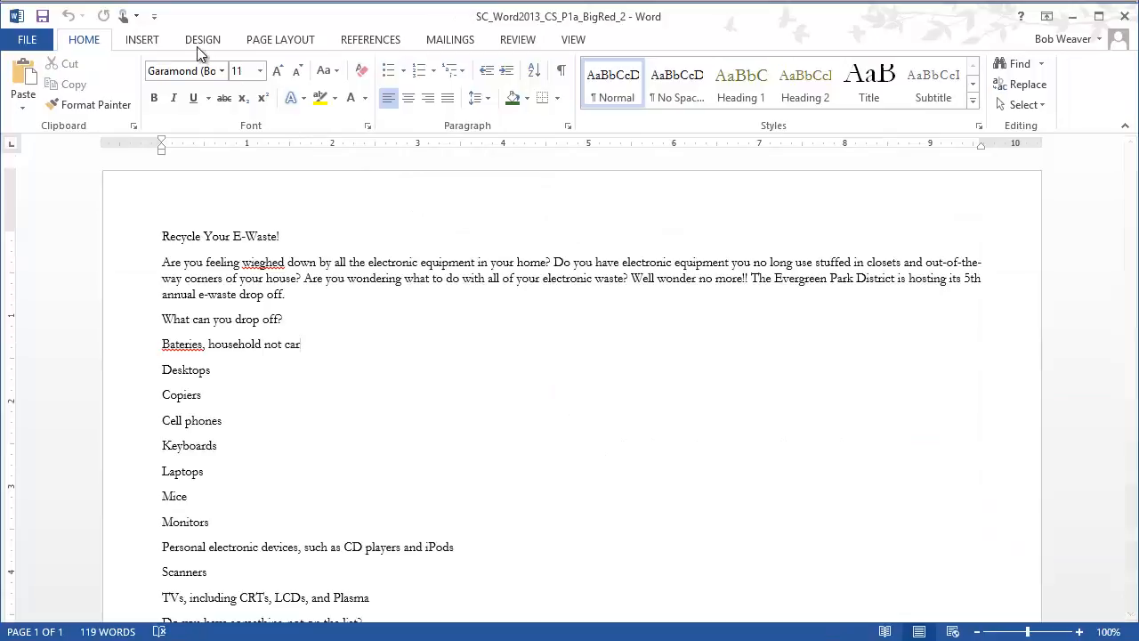
click(258, 40)
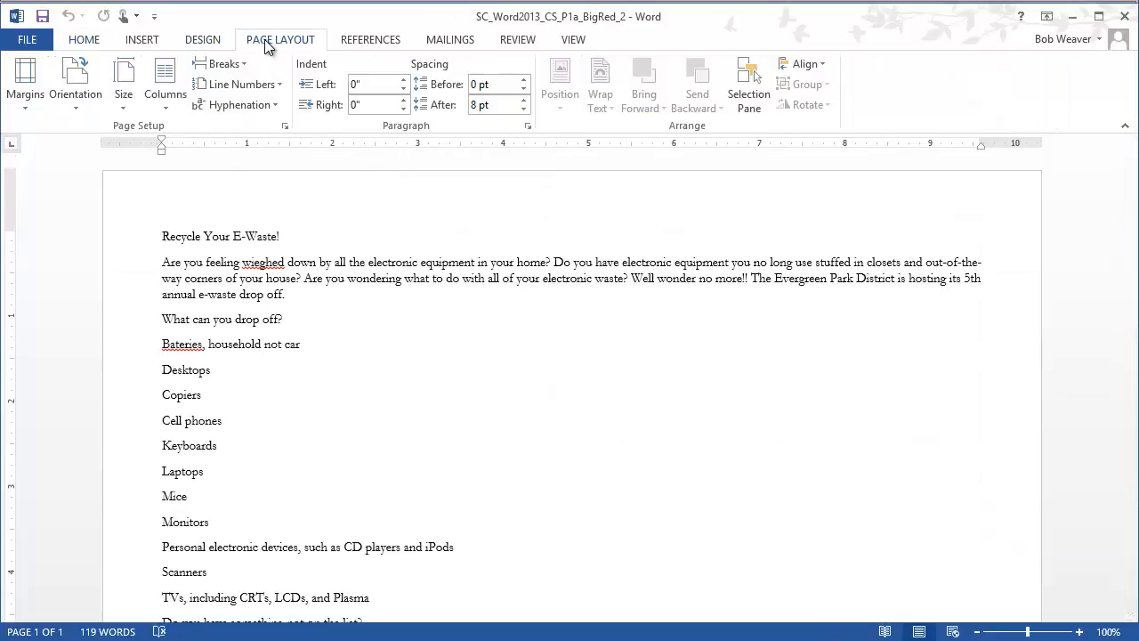
click(27, 105)
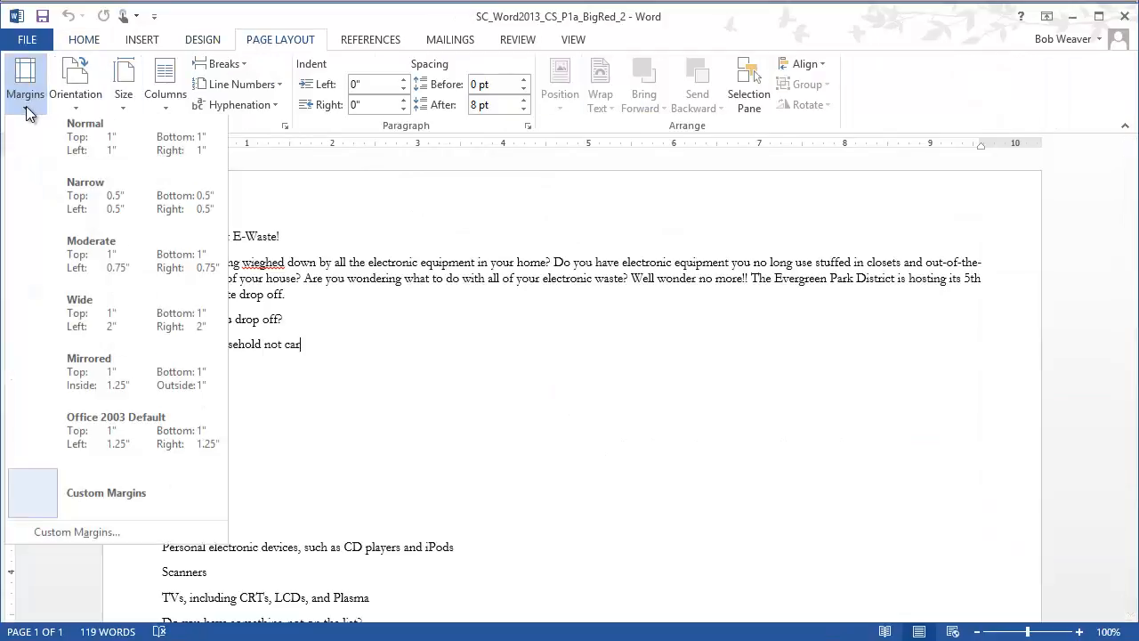
click(71, 147)
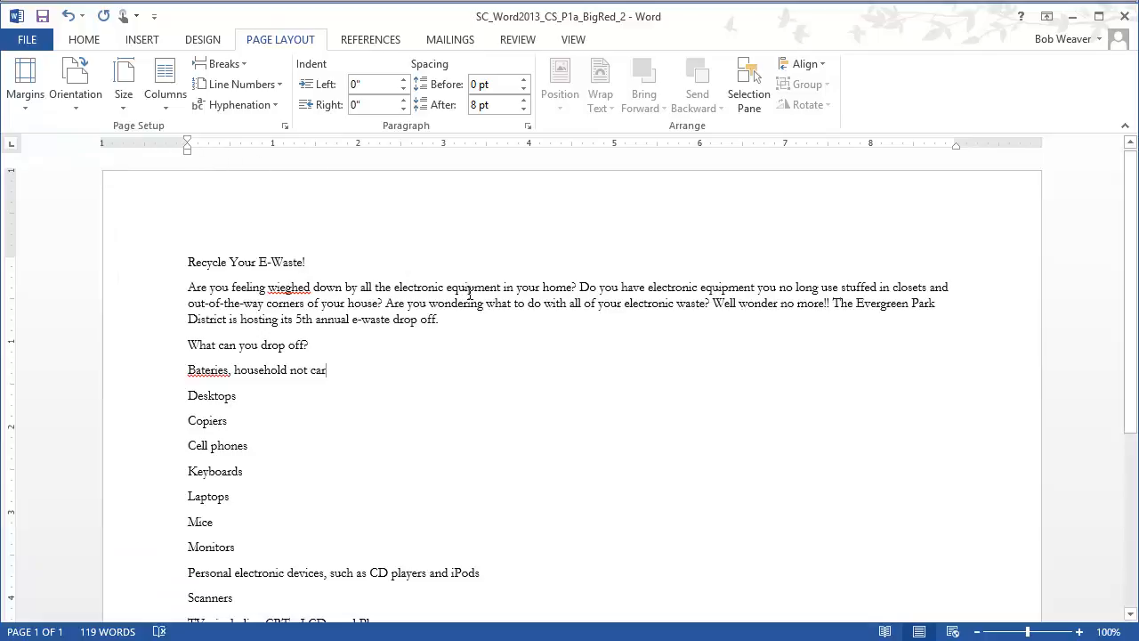
- Highlight project step 2 in the instructions document, then change the flyer's page orientation to Portrait and look over the page
key(alt+Tab)
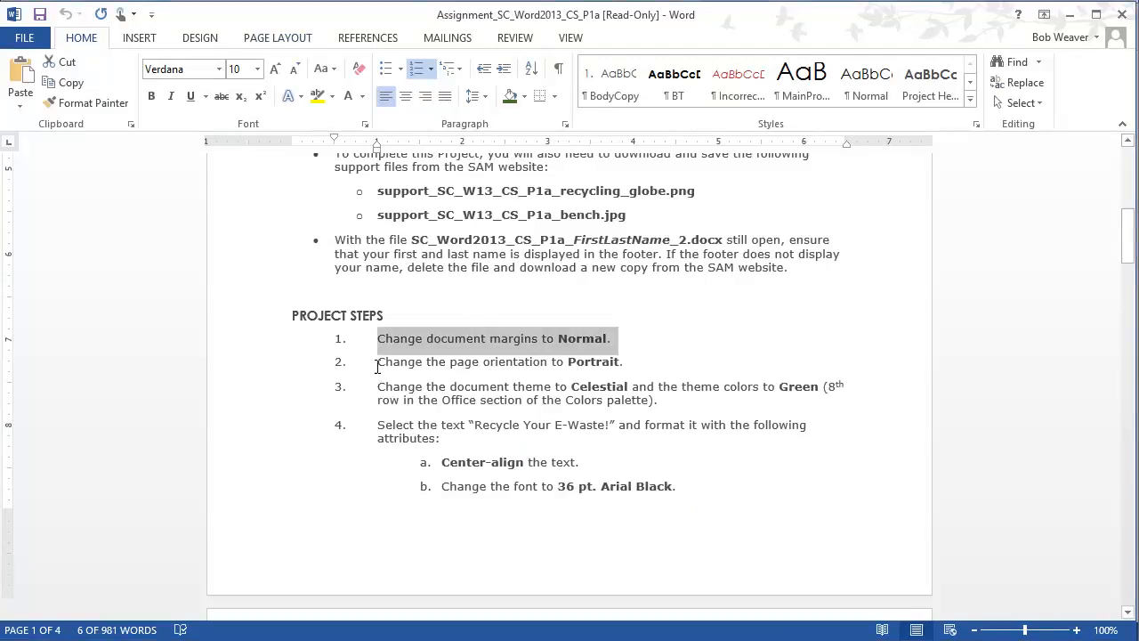
drag(376, 362, 653, 368)
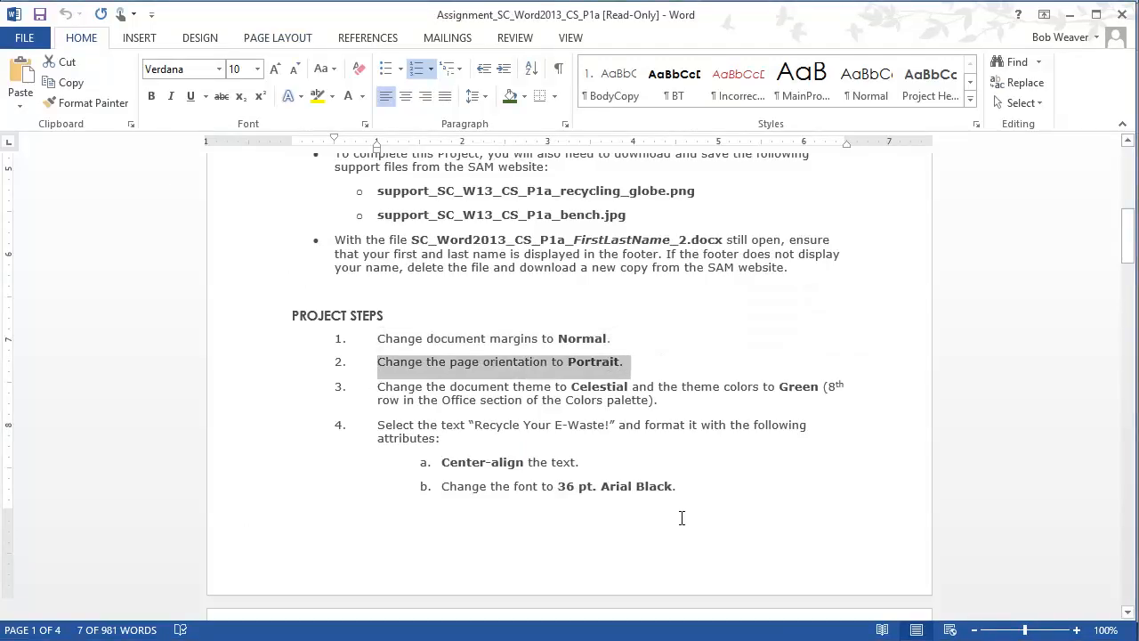
key(alt+Tab)
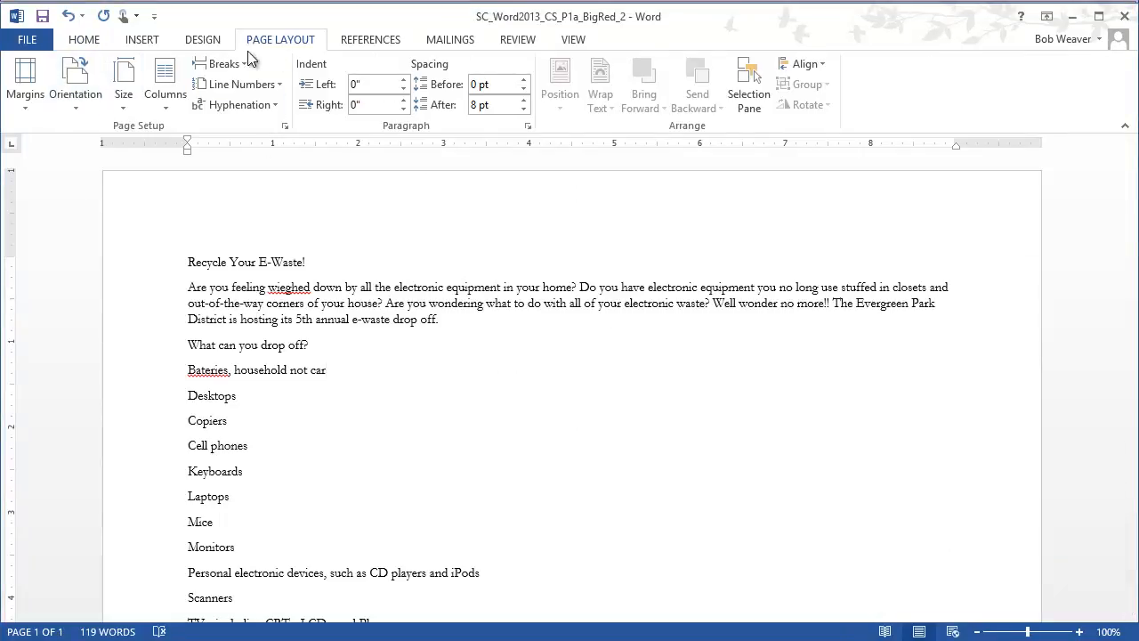
click(74, 101)
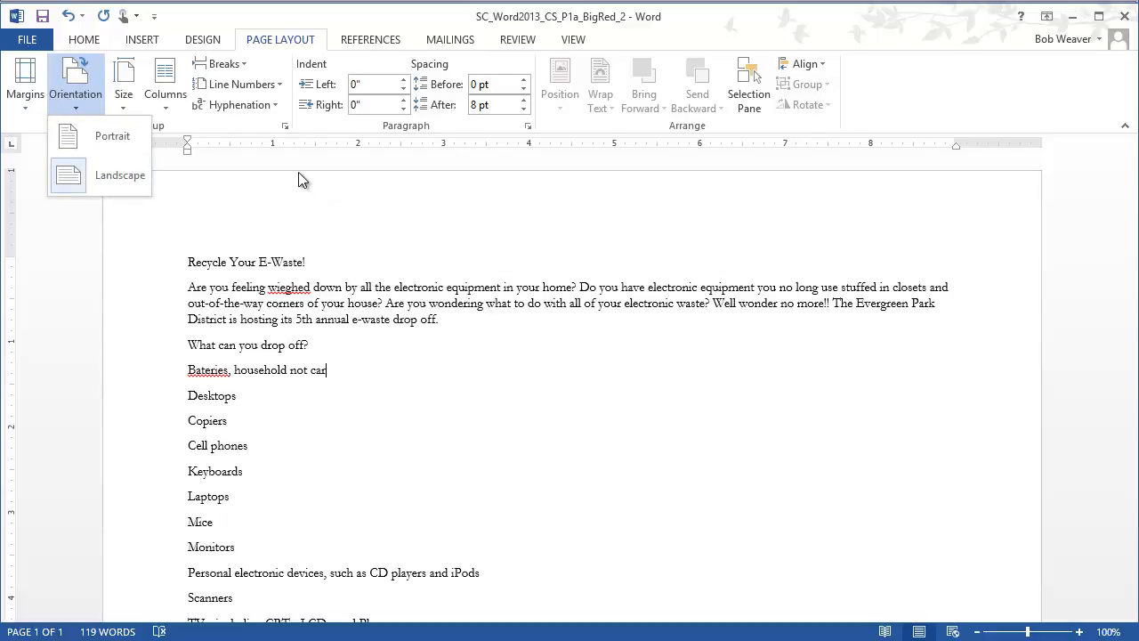
click(87, 133)
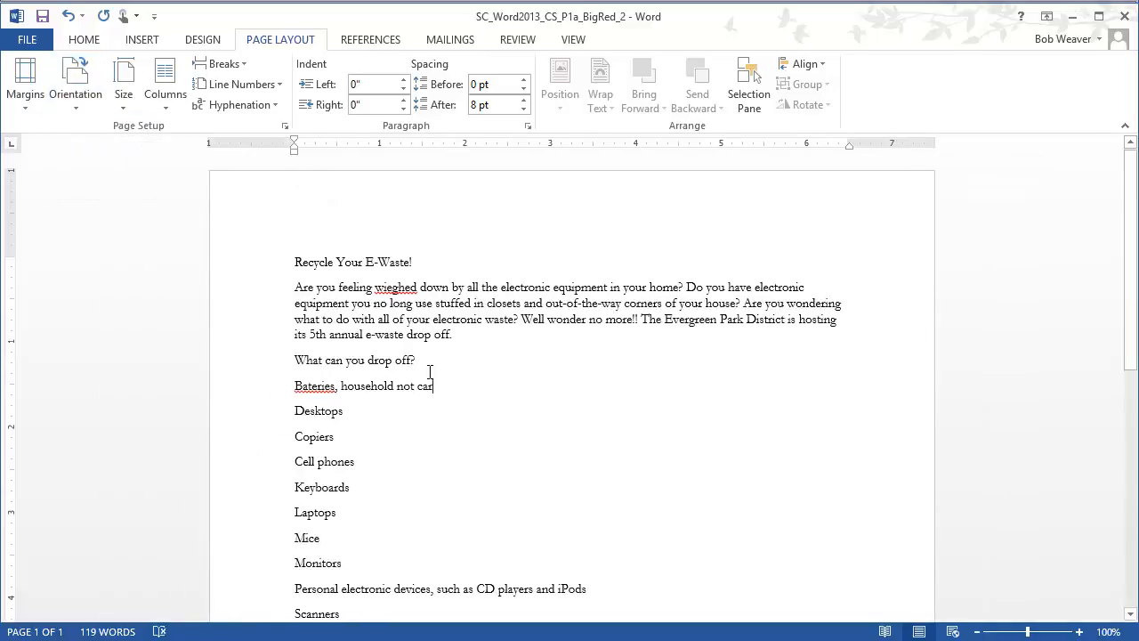
click(97, 103)
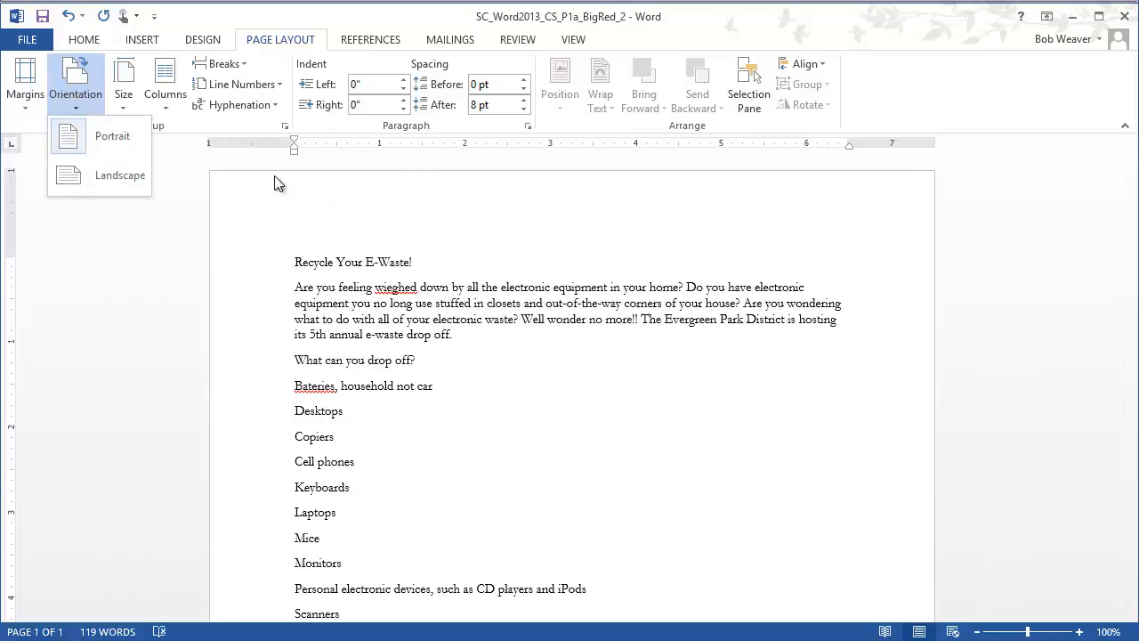
click(352, 244)
scroll(575, 475, down, 5)
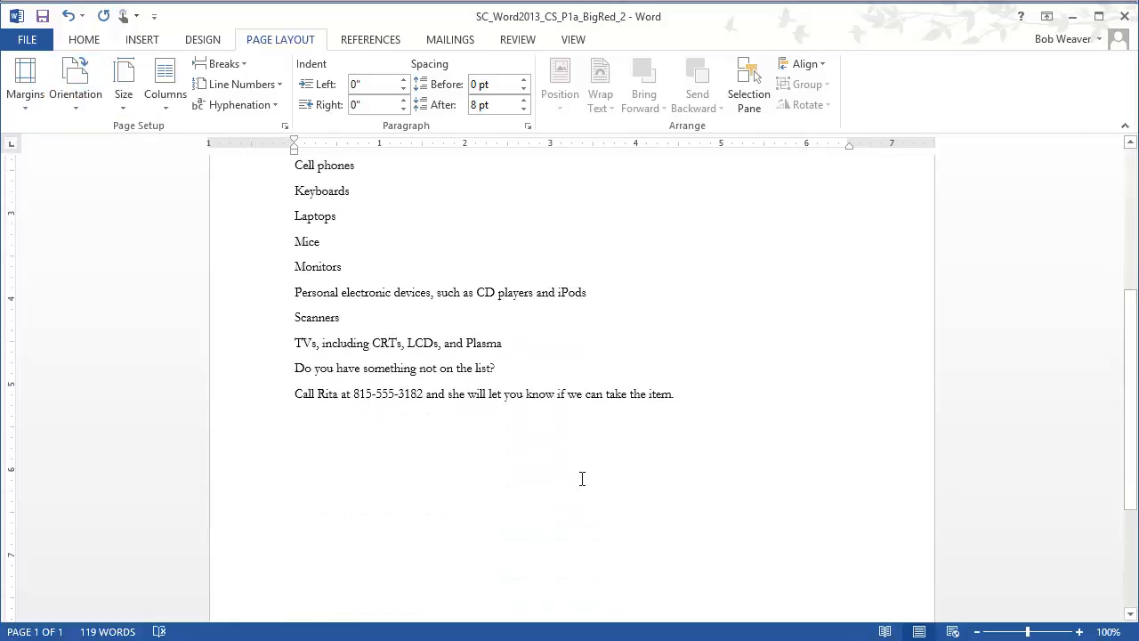
scroll(582, 477, up, 5)
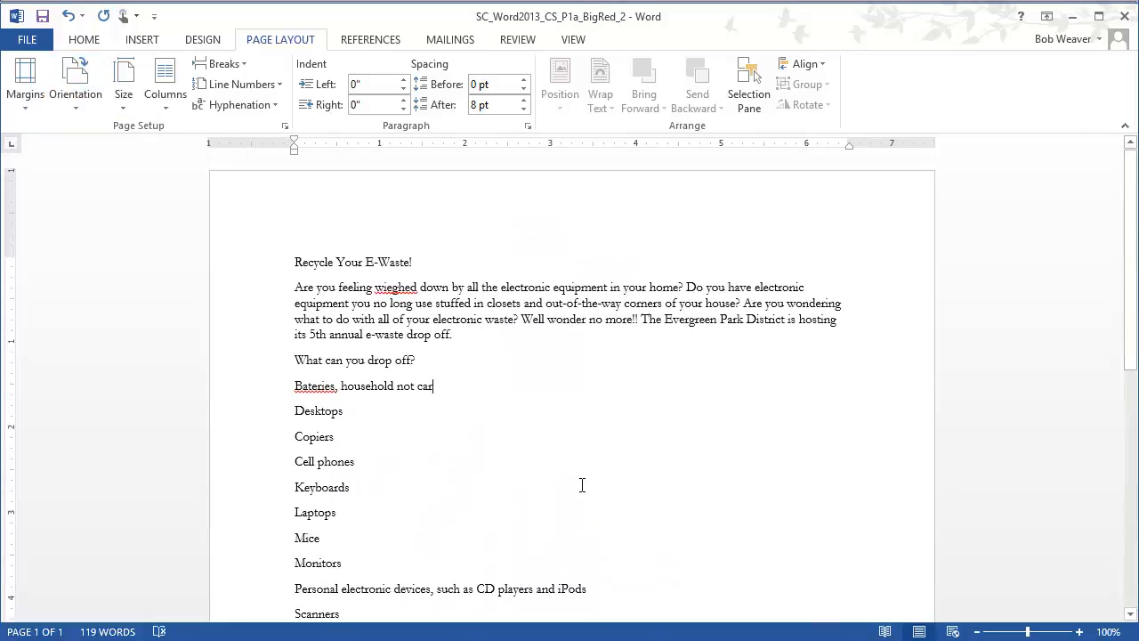
- Highlight project step 3 in the instructions document, then apply the Celestial theme and the Green theme colors to the flyer
key(alt+Tab)
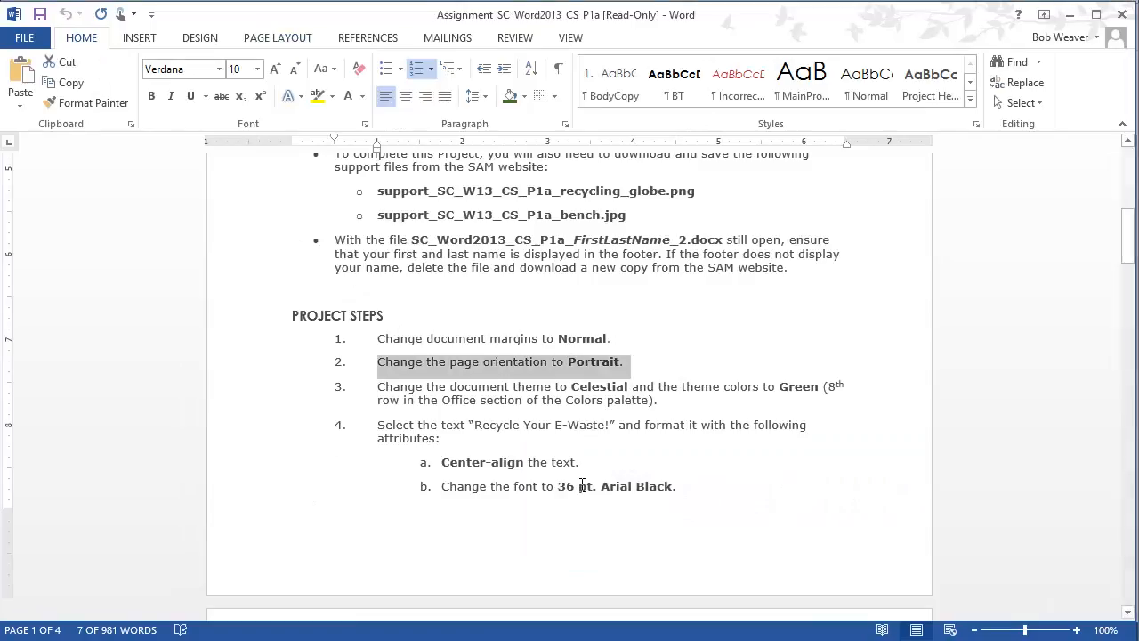
drag(380, 392, 683, 401)
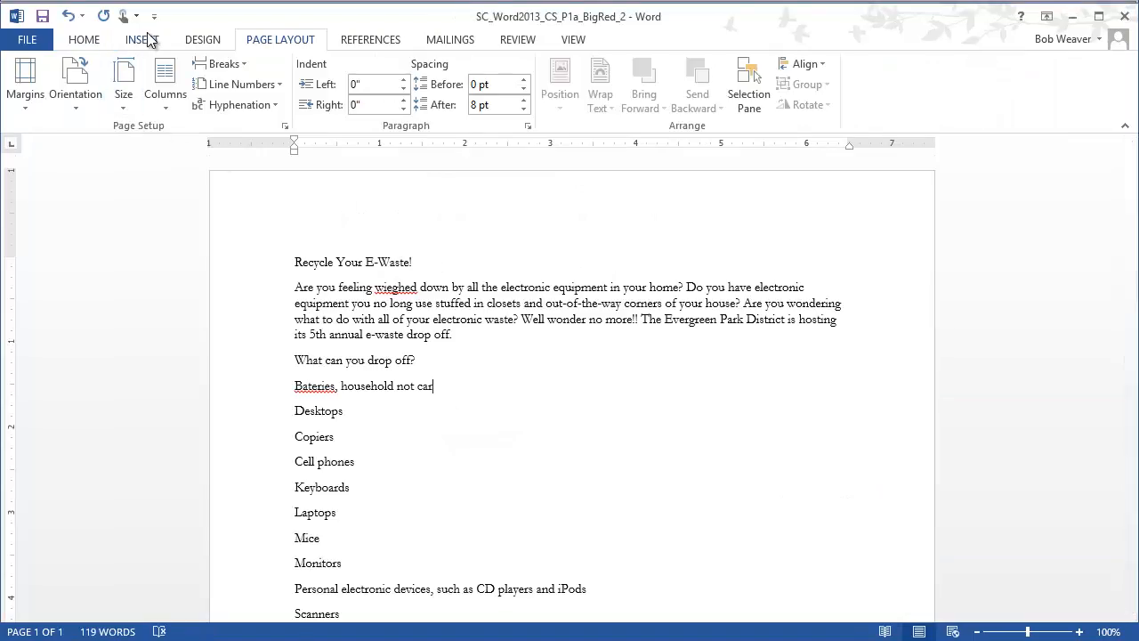
click(198, 43)
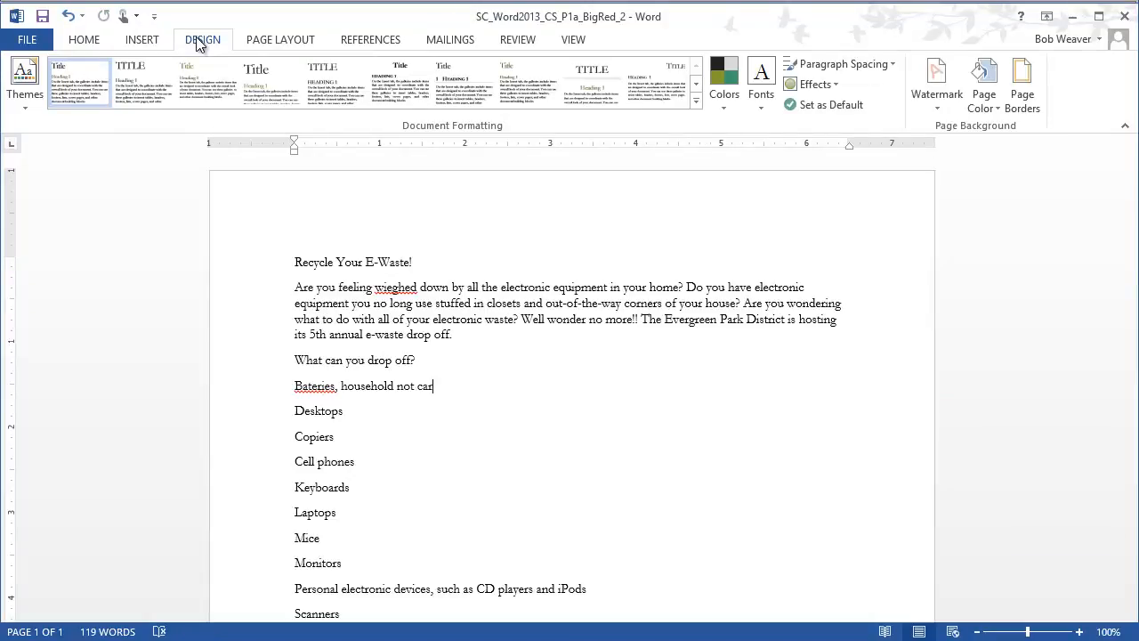
click(24, 97)
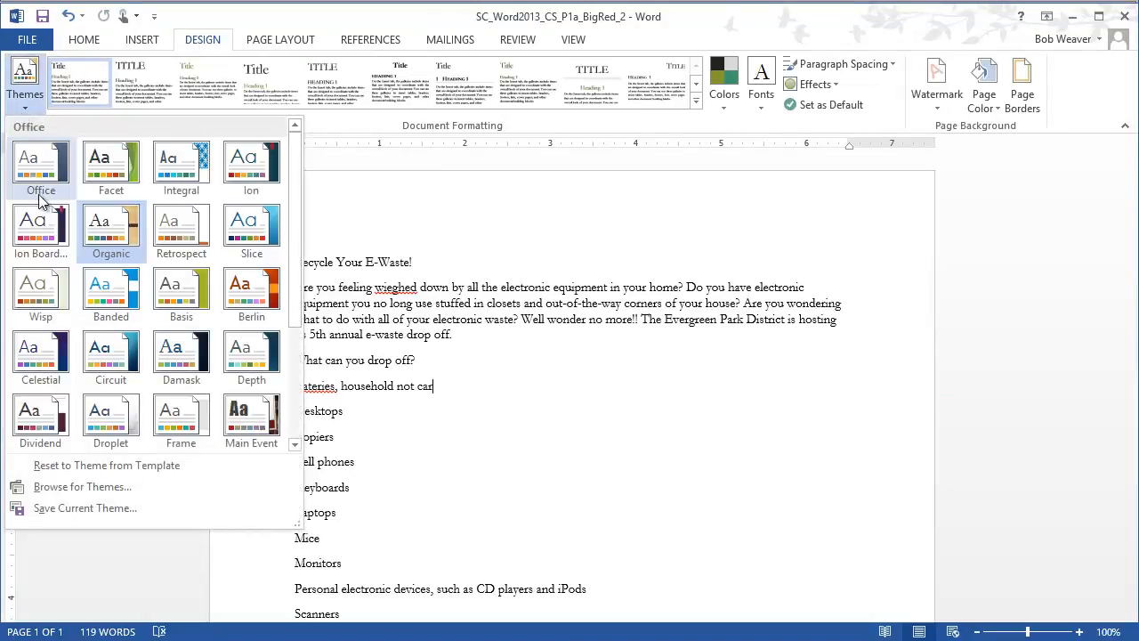
click(40, 360)
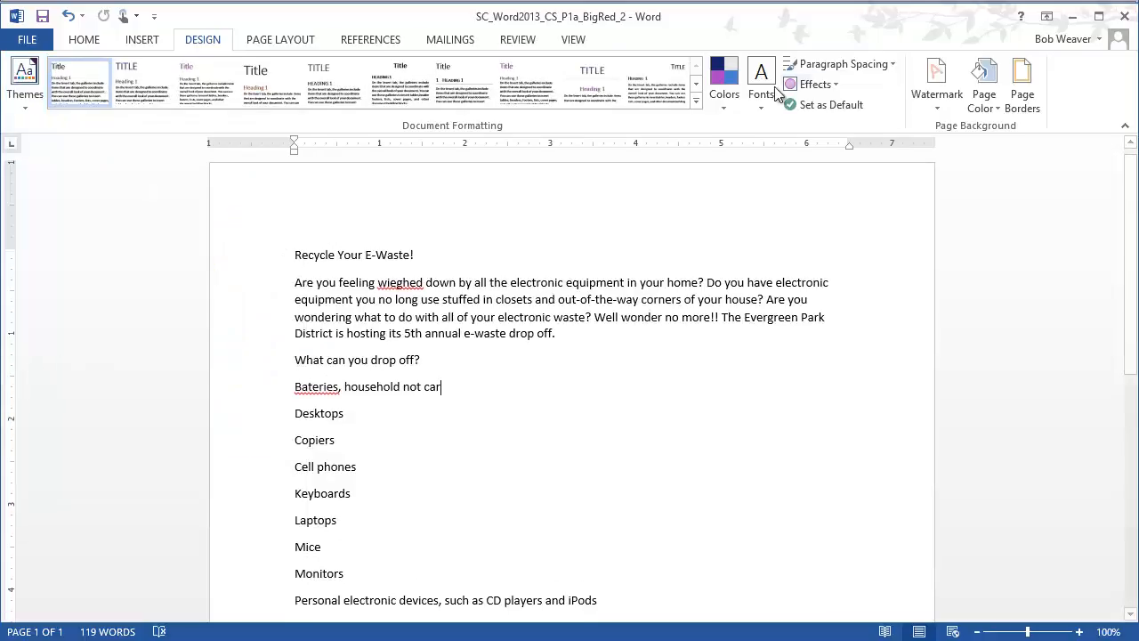
click(724, 100)
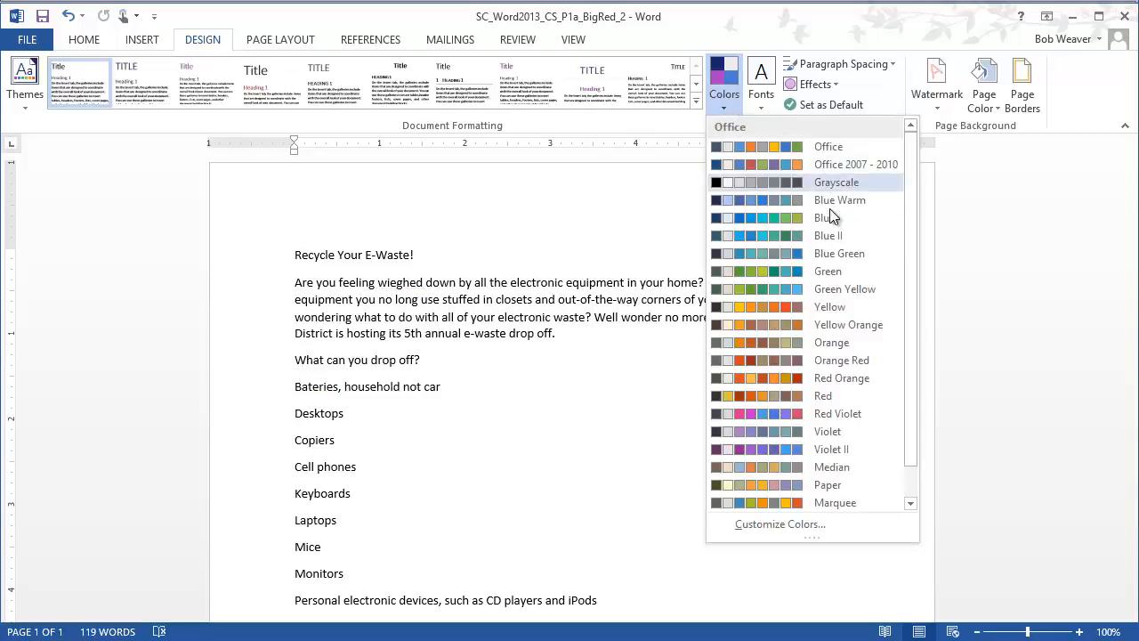
click(855, 271)
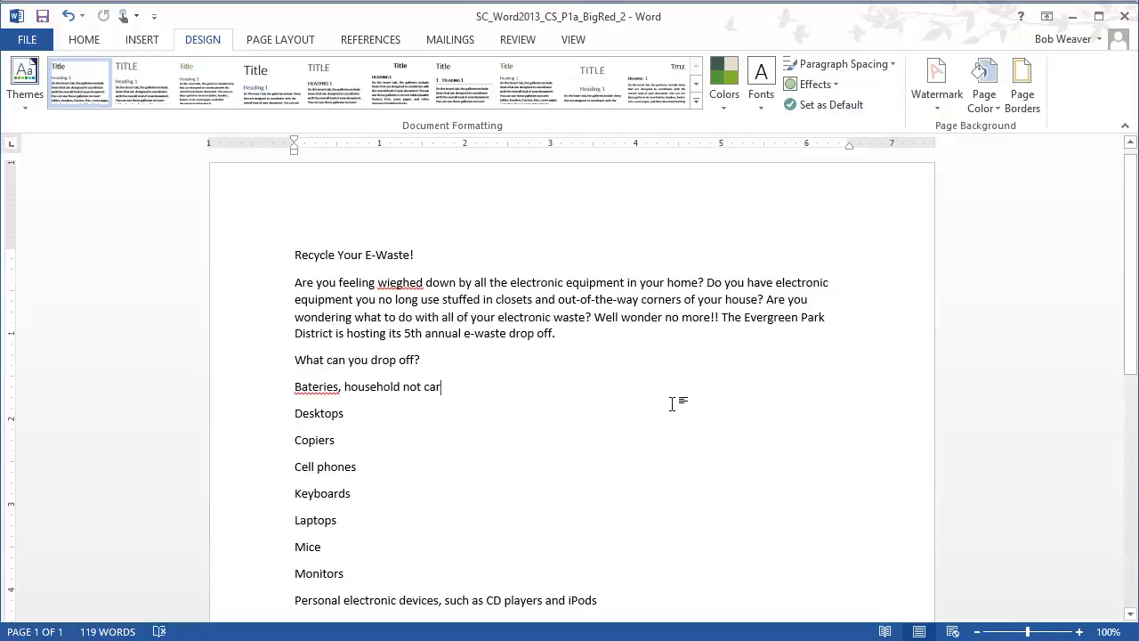
- Switch to the instructions document and highlight project step 4 with its sub-steps a to c about formatting the heading
key(alt+Tab)
scroll(461, 446, down, 3)
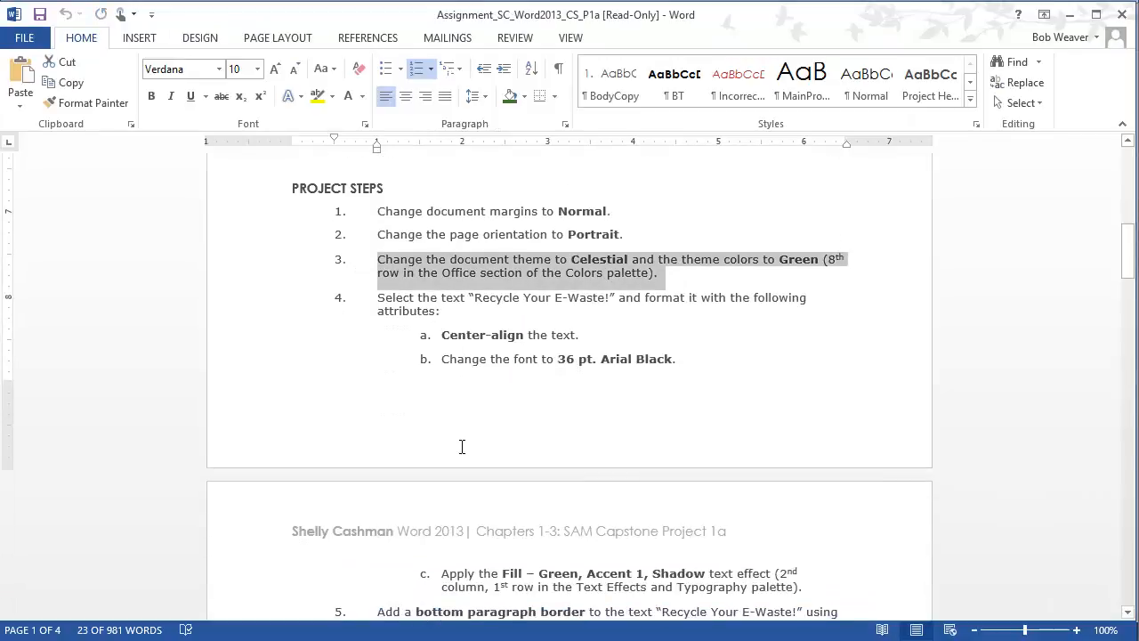
drag(379, 299, 563, 305)
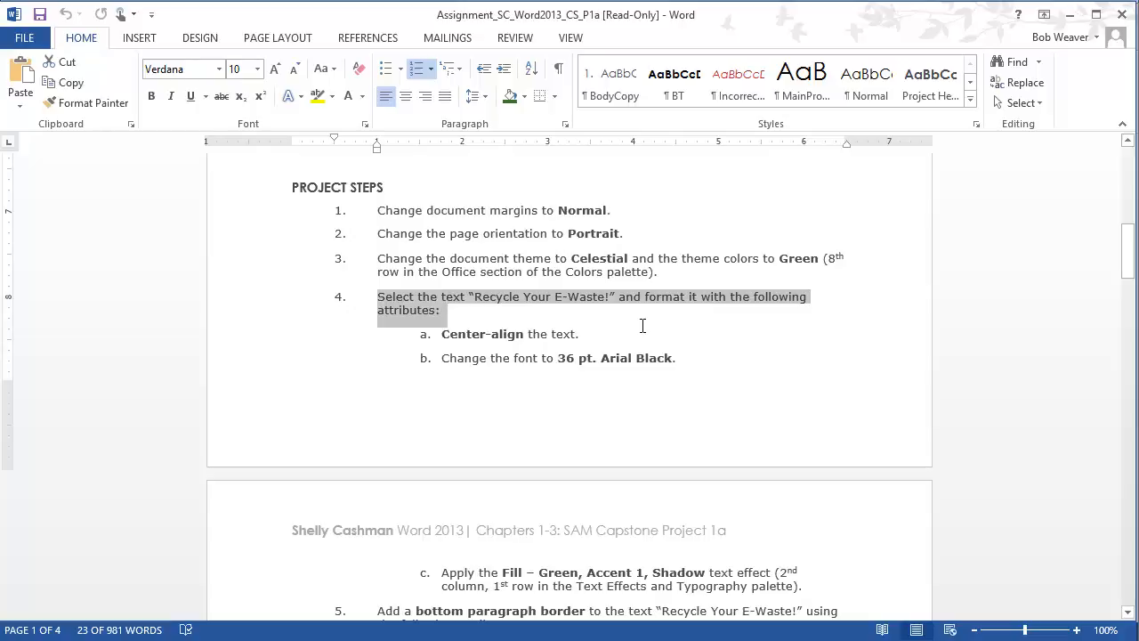
drag(642, 326, 801, 583)
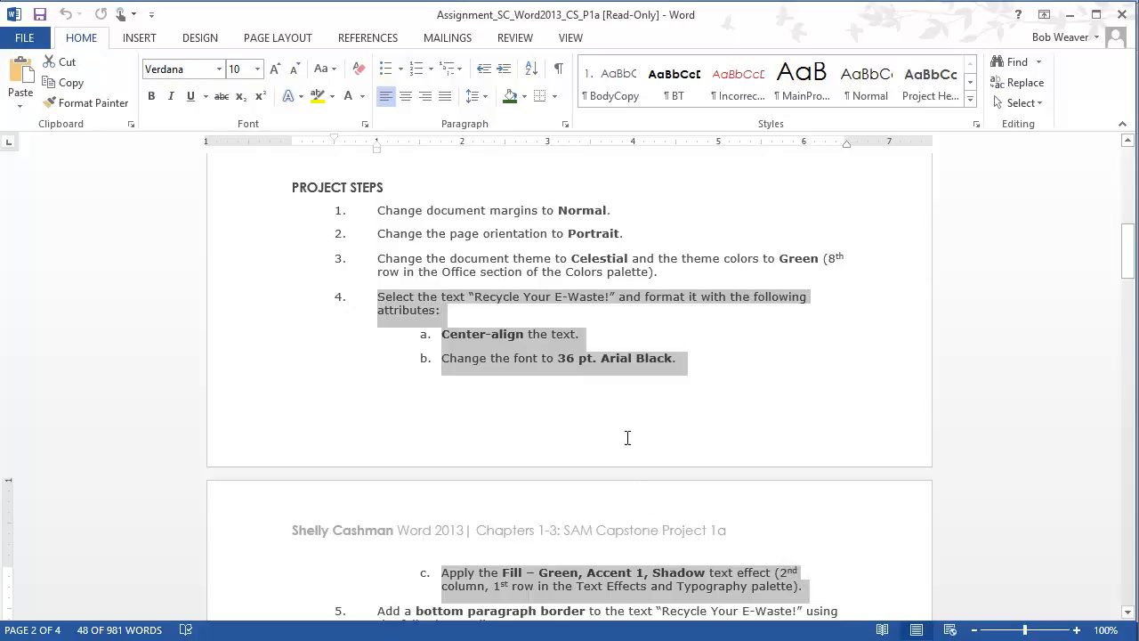
- Switch back to the flyer and center-align the heading "Recycle Your E-Waste!"
key(alt+Tab)
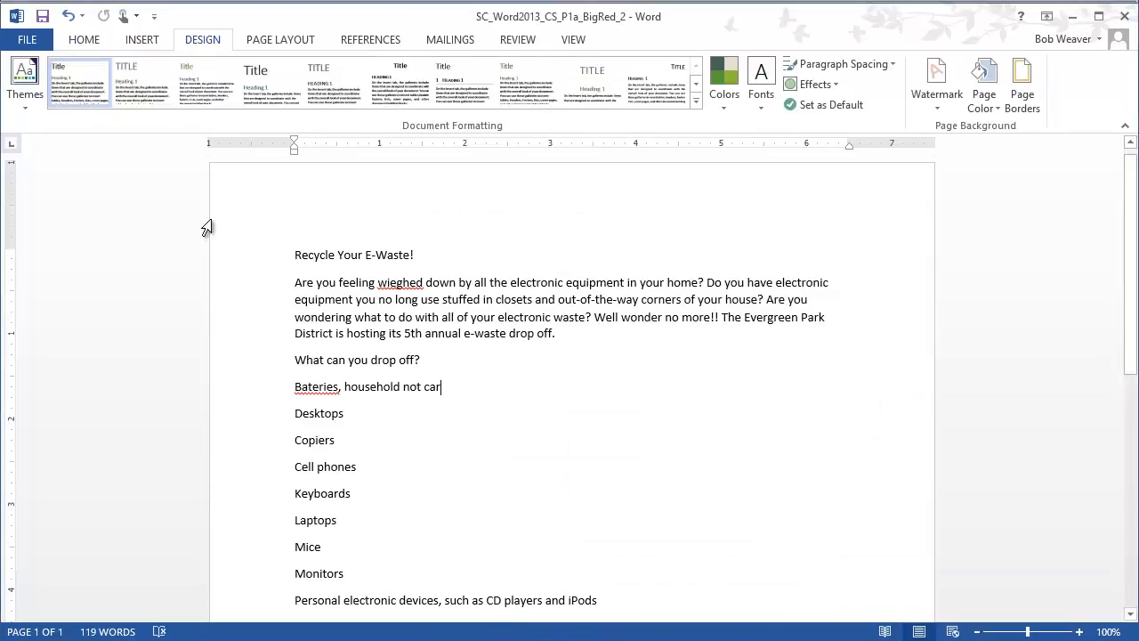
click(248, 258)
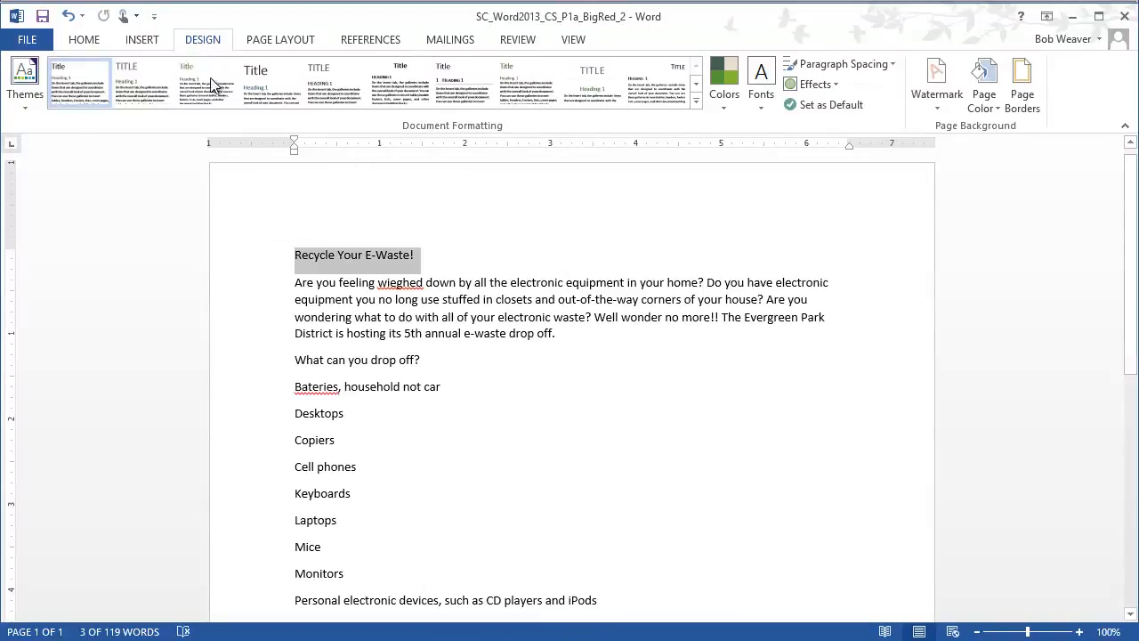
click(93, 45)
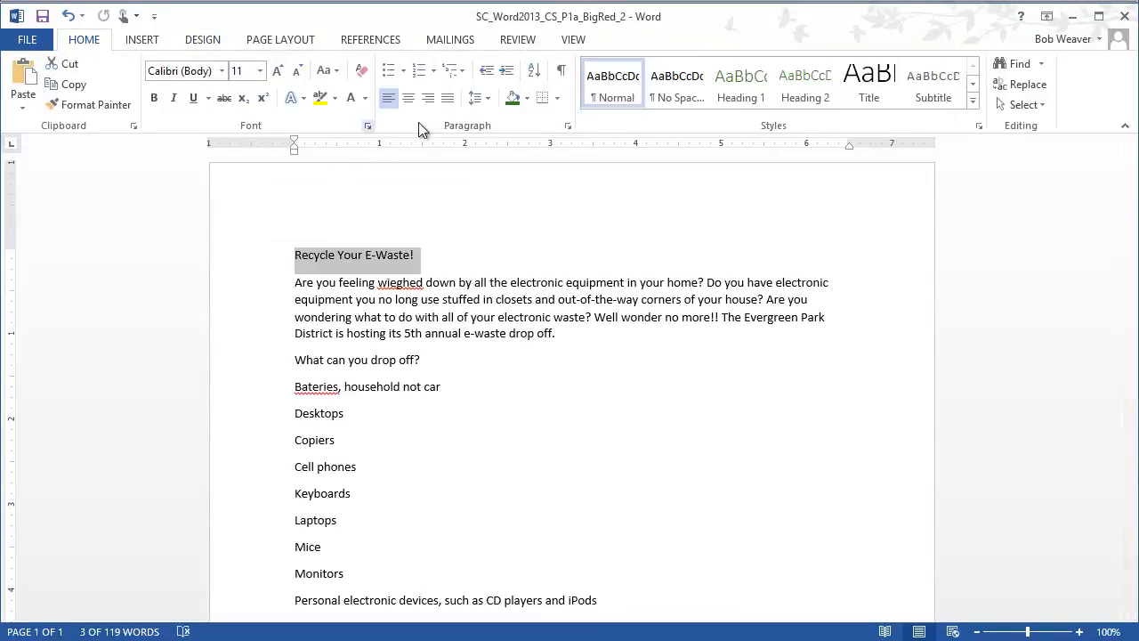
click(409, 99)
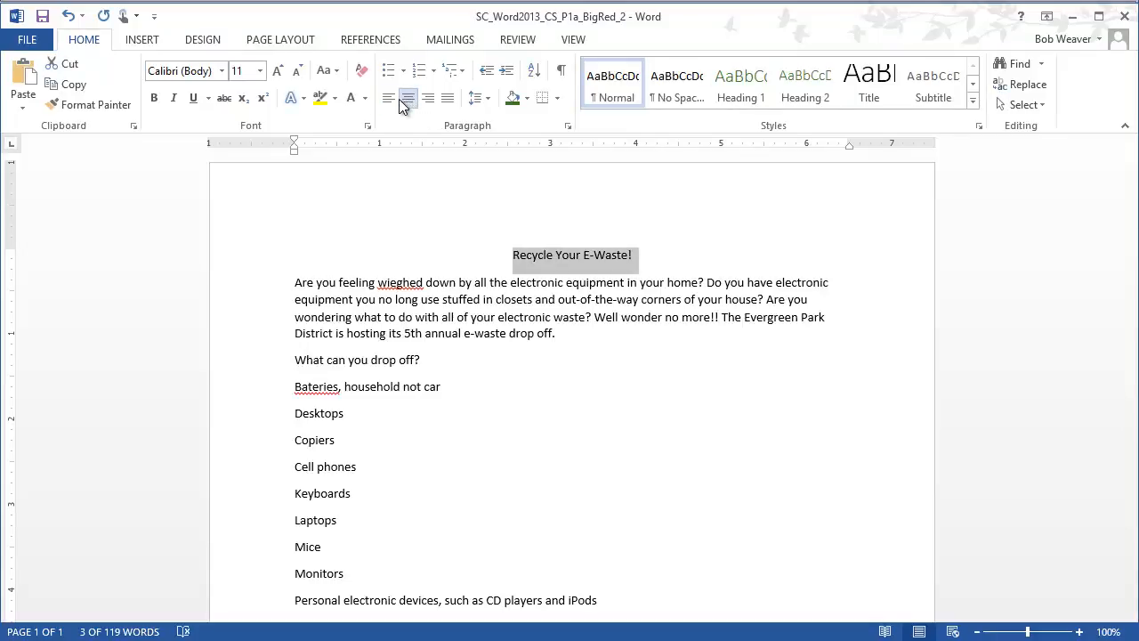
- Set the heading "Recycle Your E-Waste!" to 36 pt Arial Black and apply the Fill – Green, Accent 1, Shadow text effect
click(259, 71)
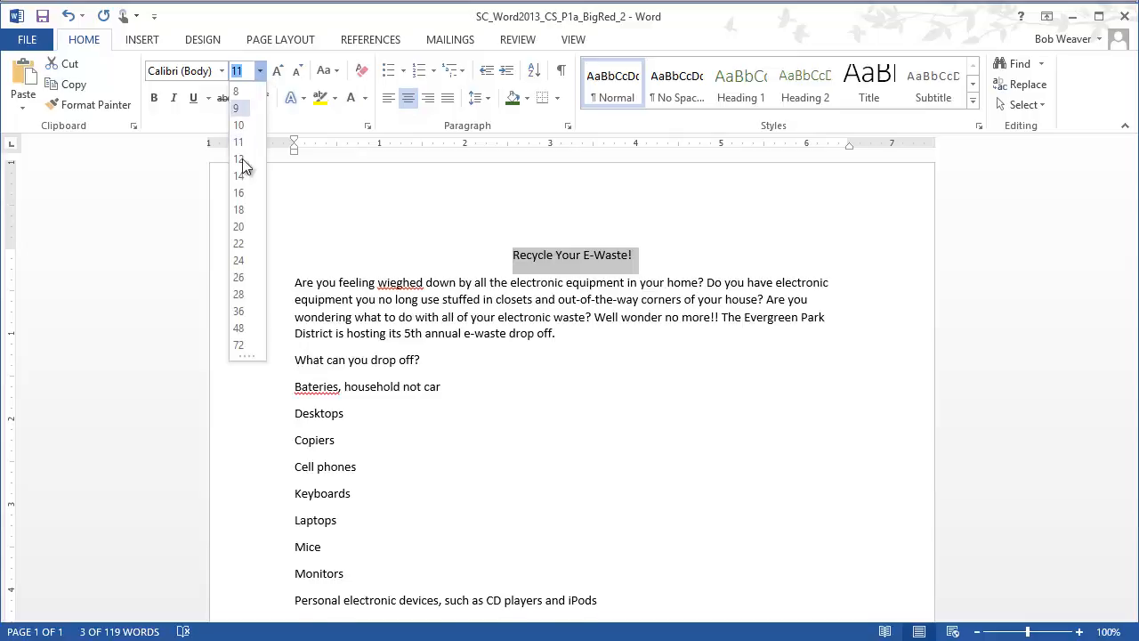
click(242, 312)
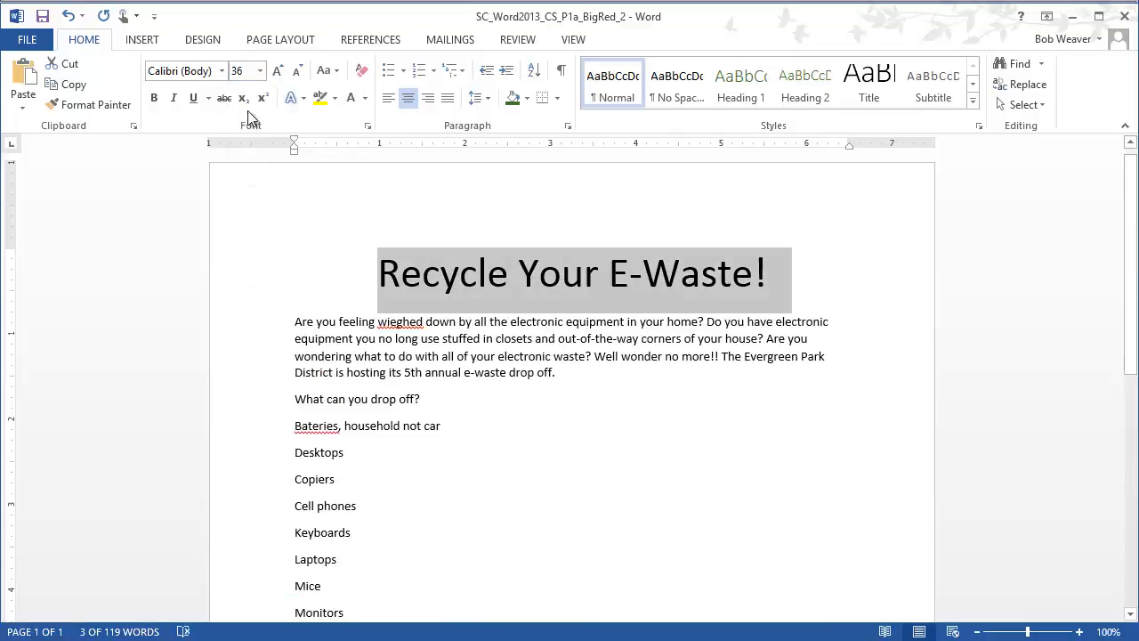
click(221, 73)
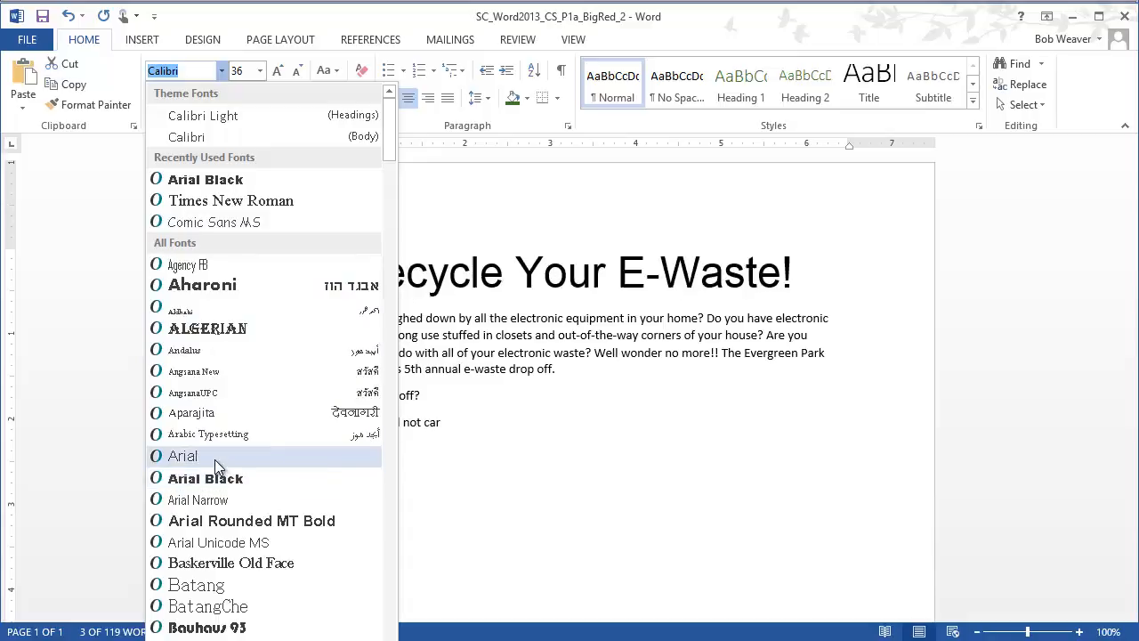
click(251, 482)
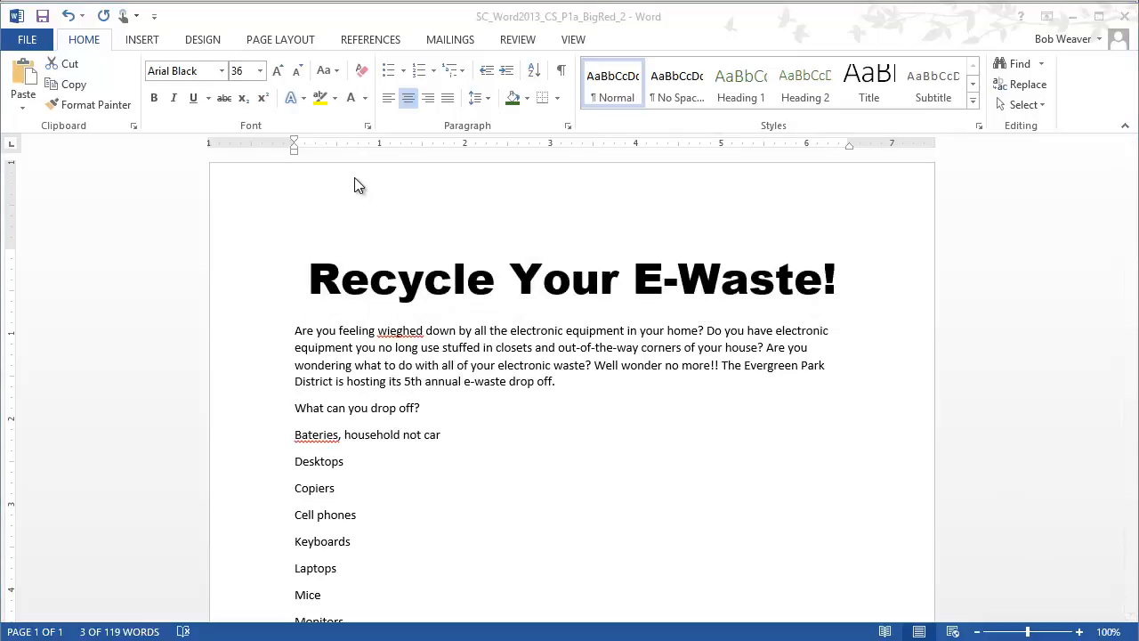
click(303, 100)
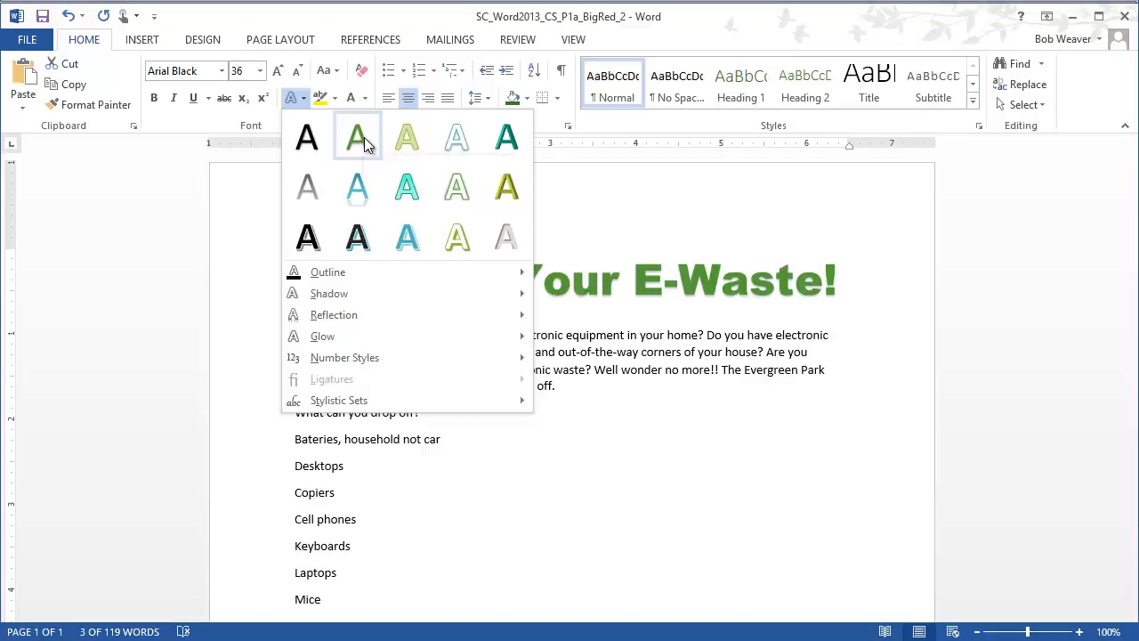
click(364, 137)
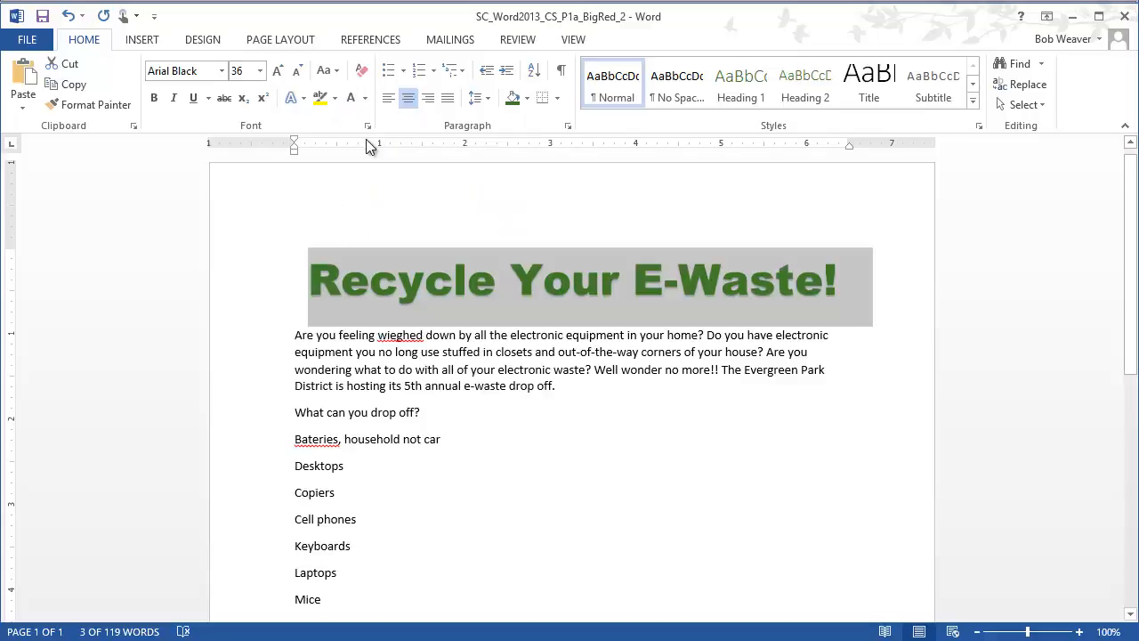
- Highlight project step 5 about the heading's bottom paragraph border in the instructions document, then return to the flyer
key(alt+Tab)
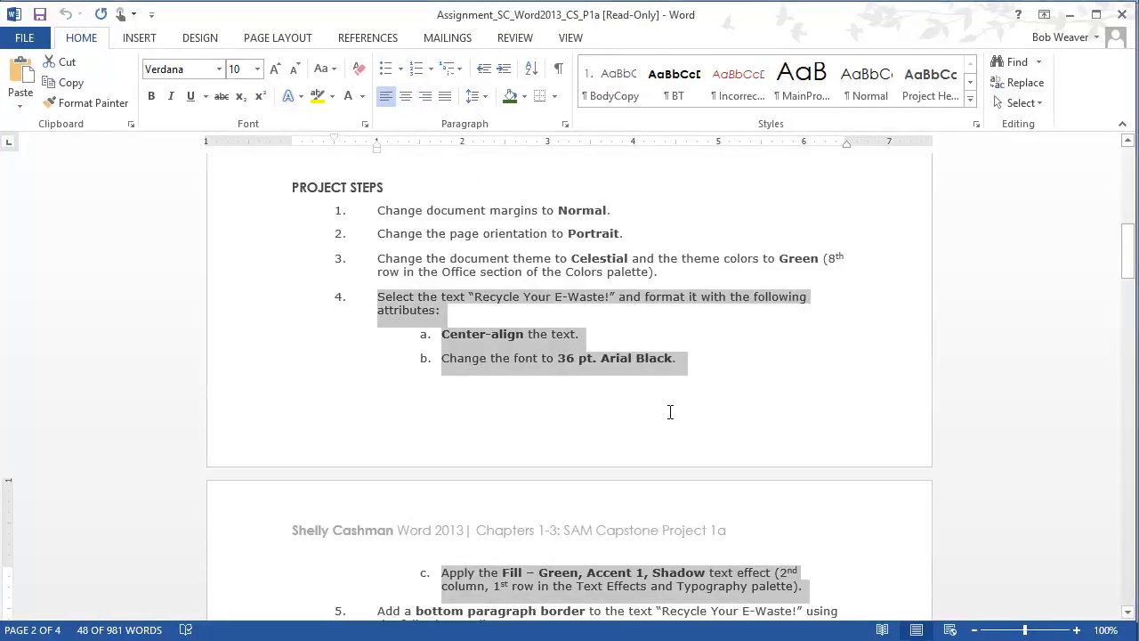
scroll(670, 411, down, 6)
drag(378, 355, 572, 430)
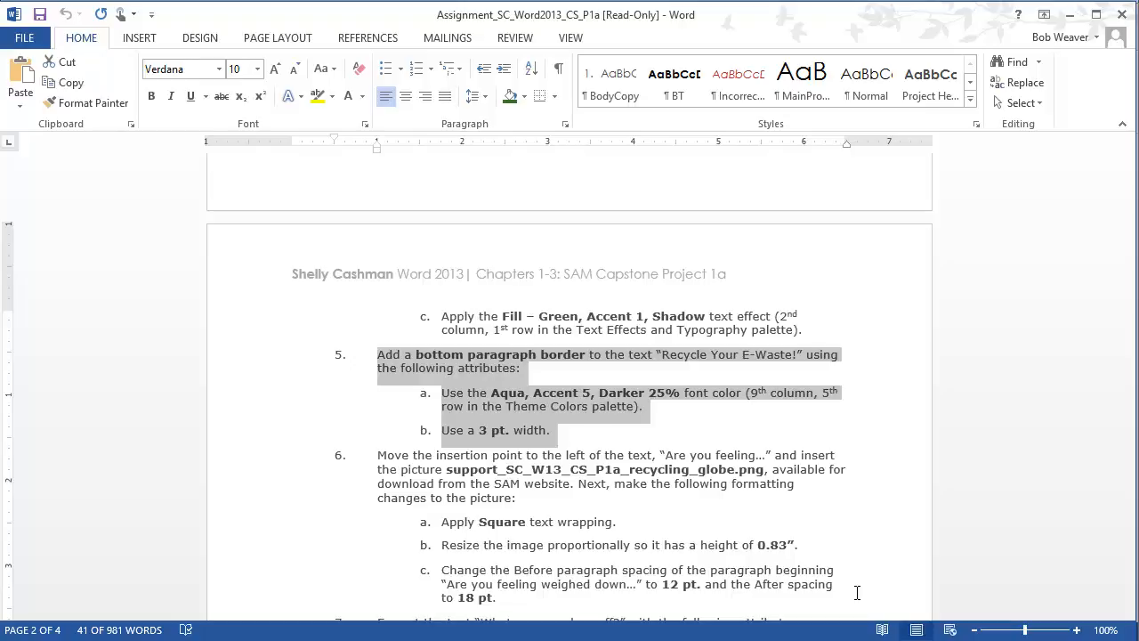
key(alt+Tab)
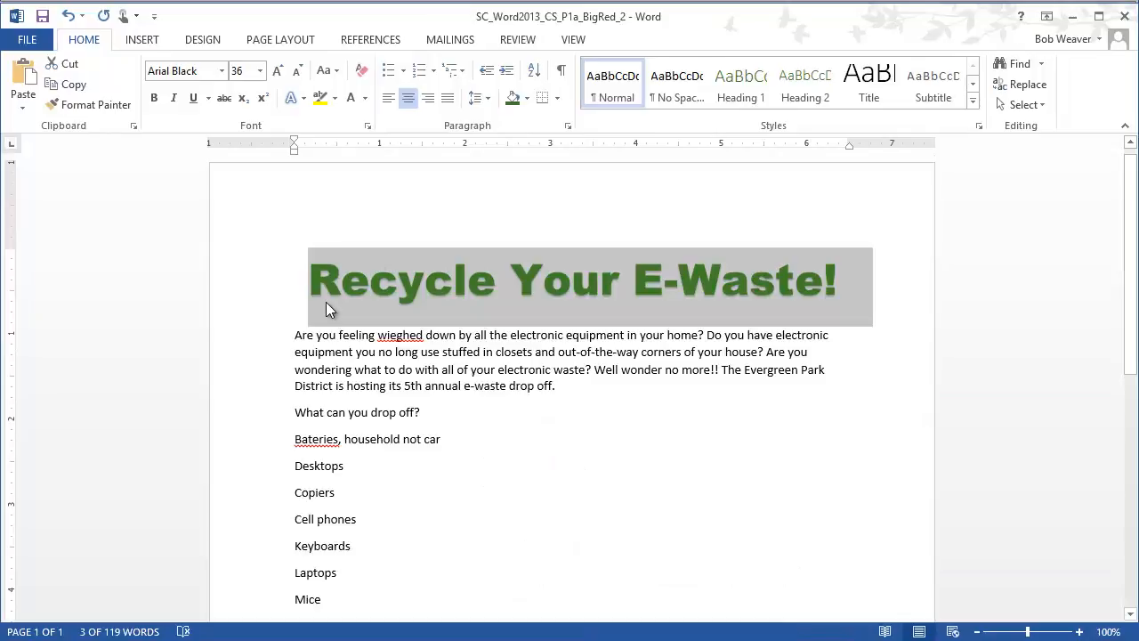
- Open the border settings for the heading and choose a 3 pt width with the Aqua, Accent 5, Darker 25% color
click(558, 100)
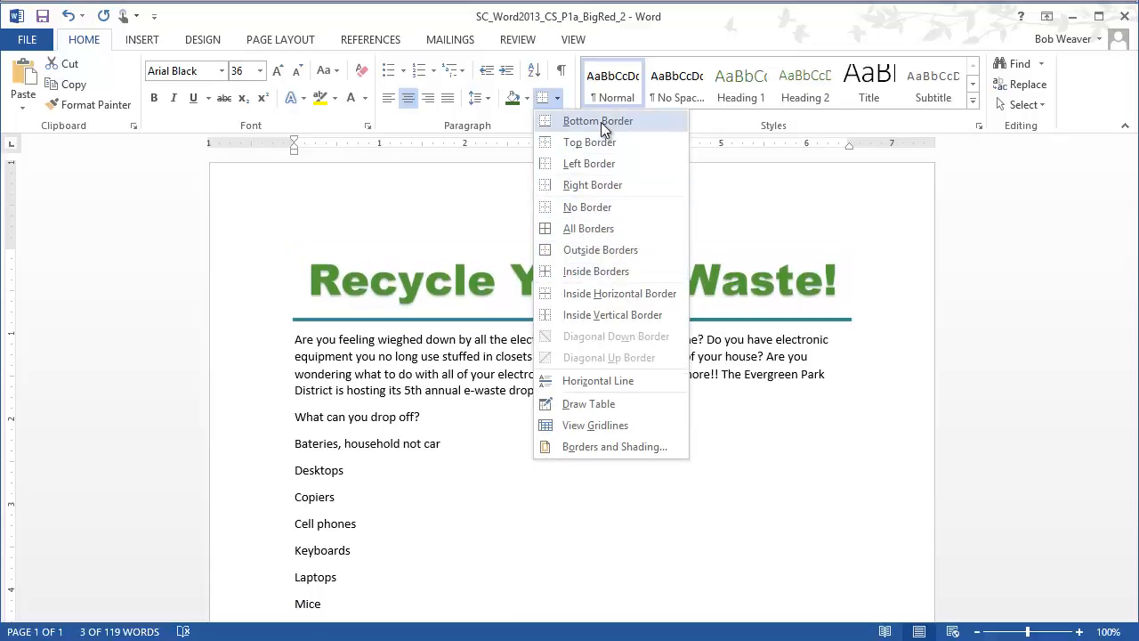
click(604, 444)
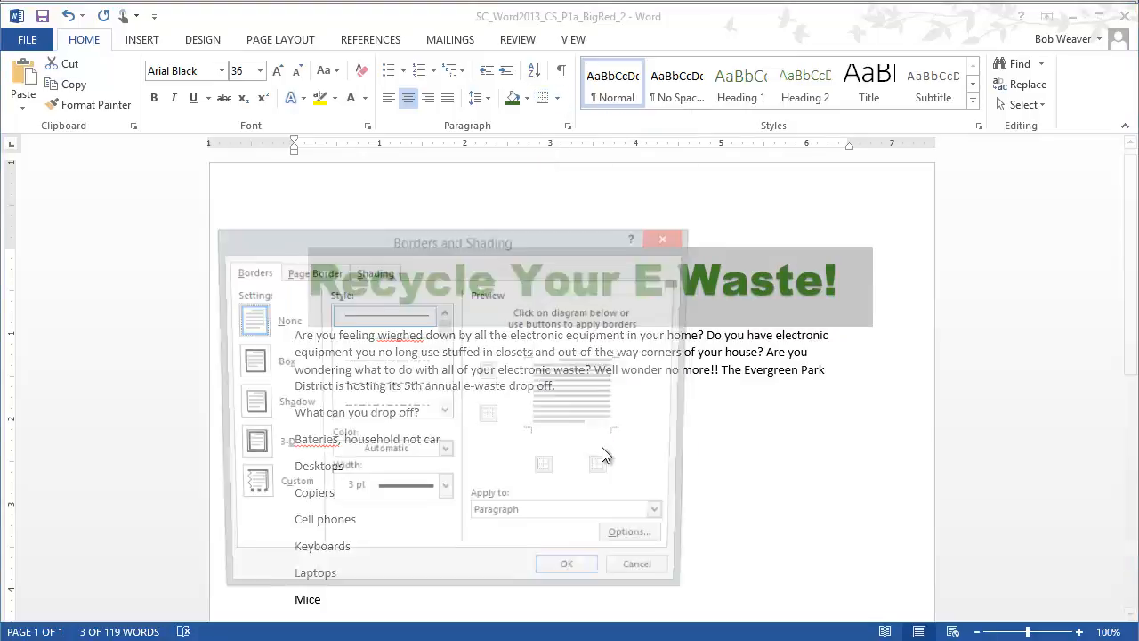
click(443, 500)
click(400, 610)
click(442, 500)
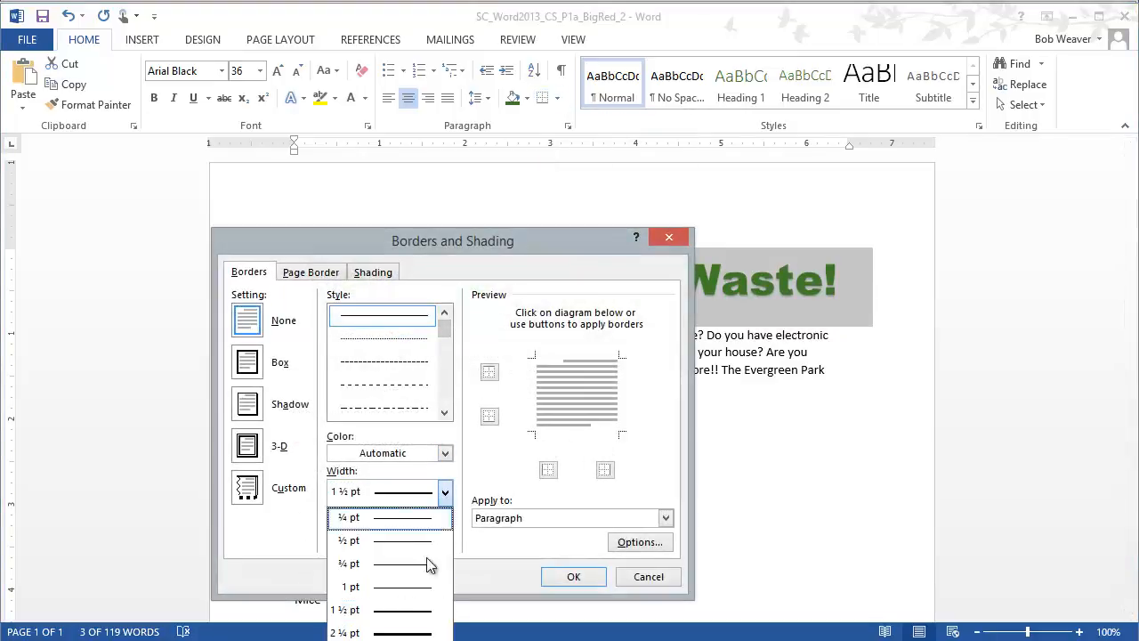
click(425, 639)
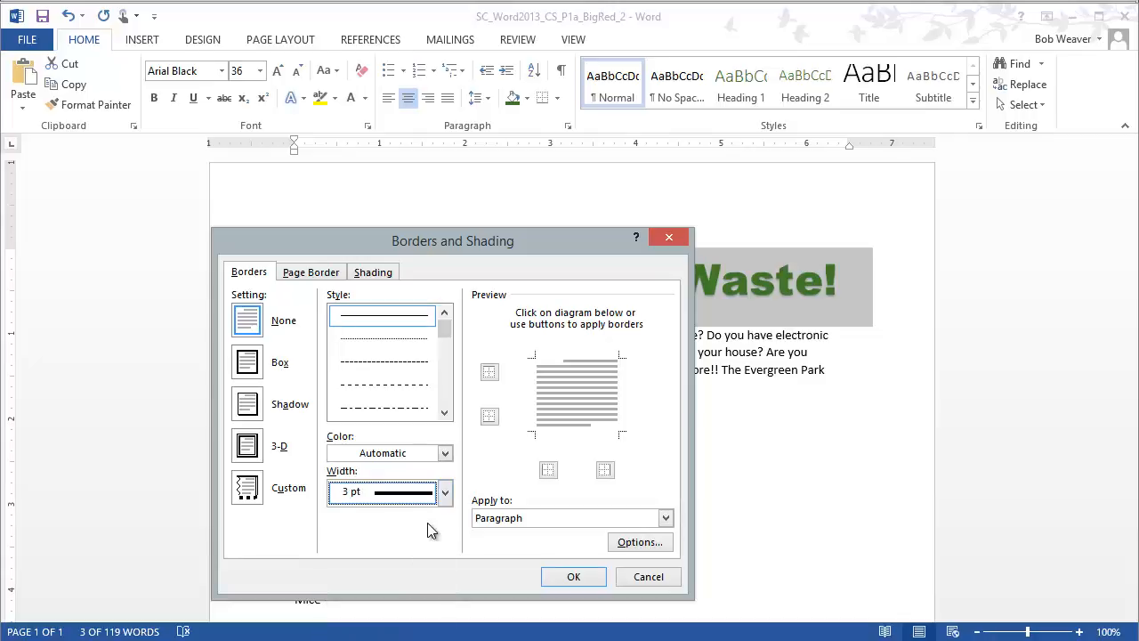
click(445, 453)
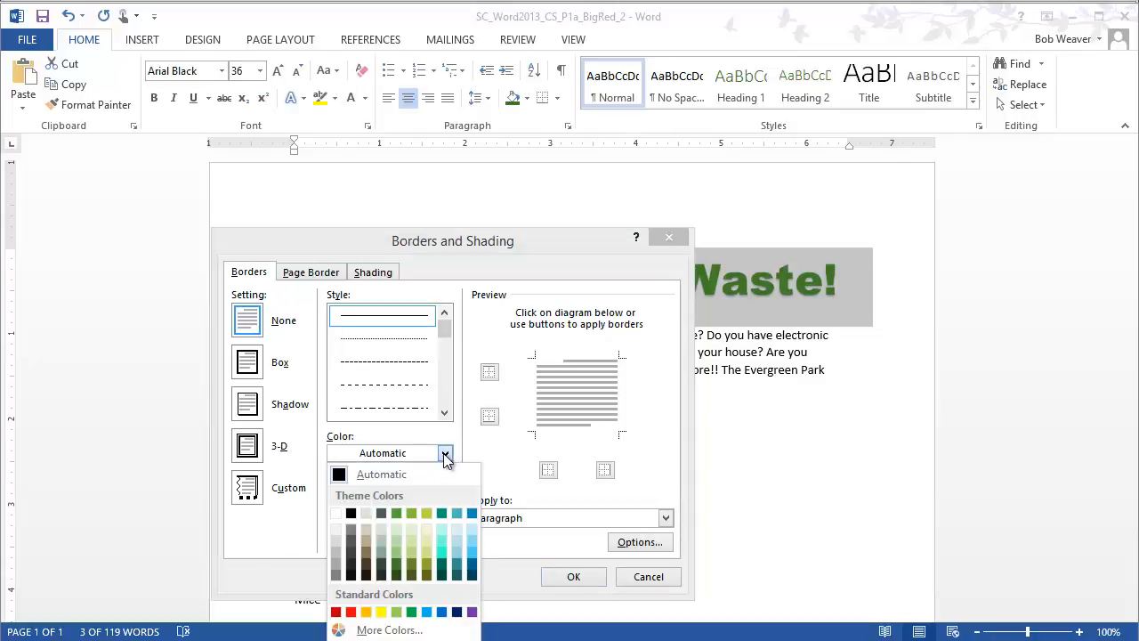
click(457, 569)
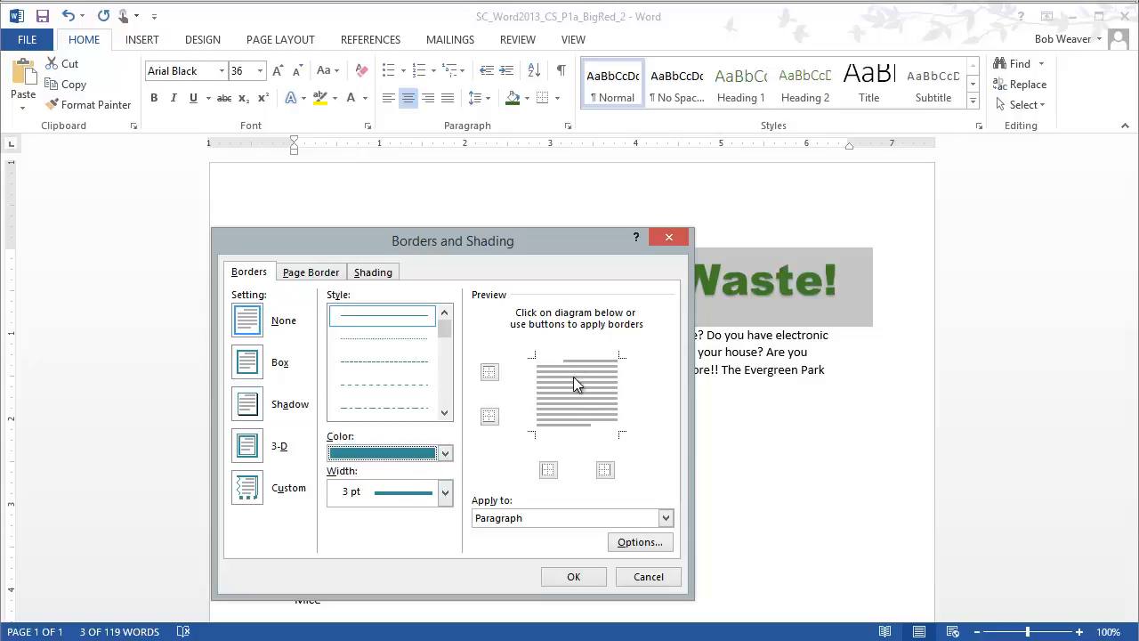
- Apply the chosen border only to the bottom edge of the "Recycle Your E-Waste!" paragraph
click(578, 429)
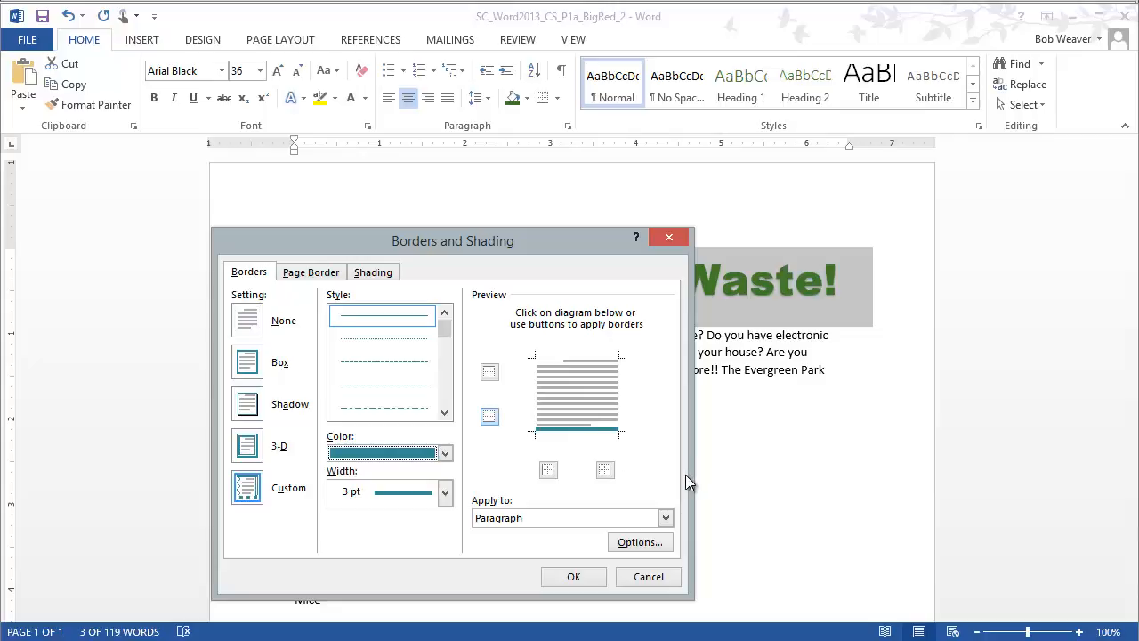
click(622, 397)
click(570, 358)
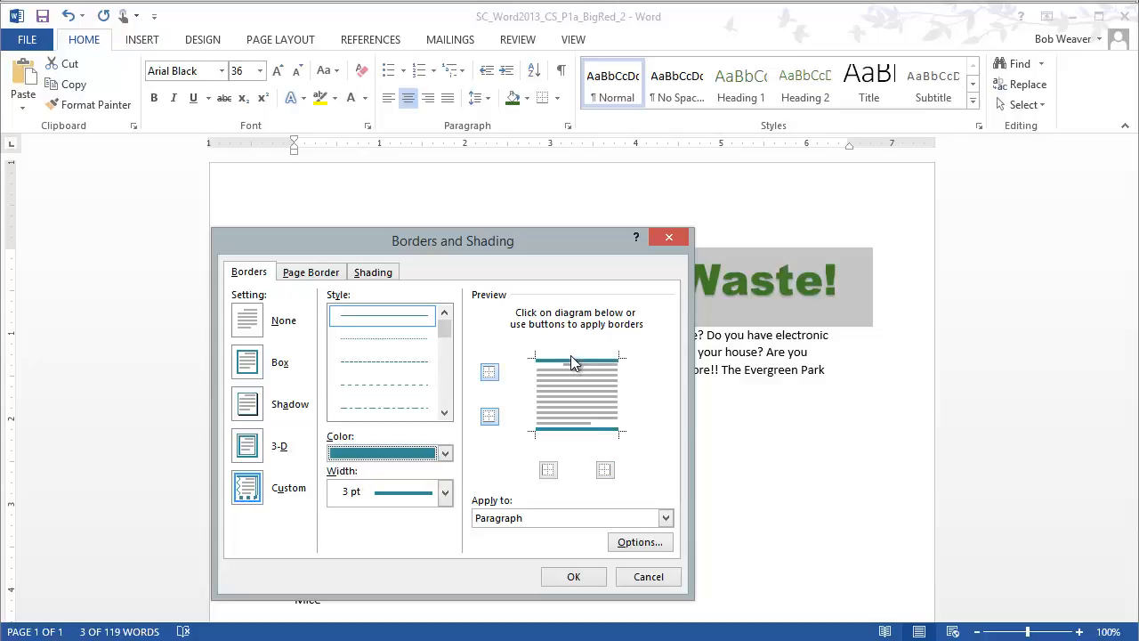
click(570, 358)
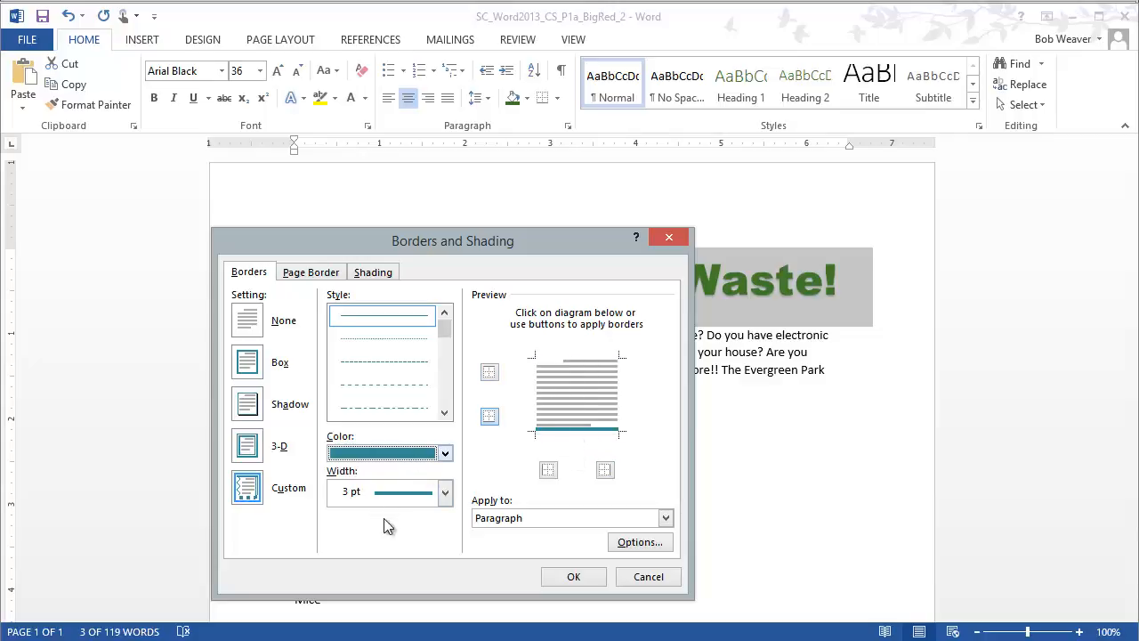
click(585, 431)
click(584, 432)
click(574, 576)
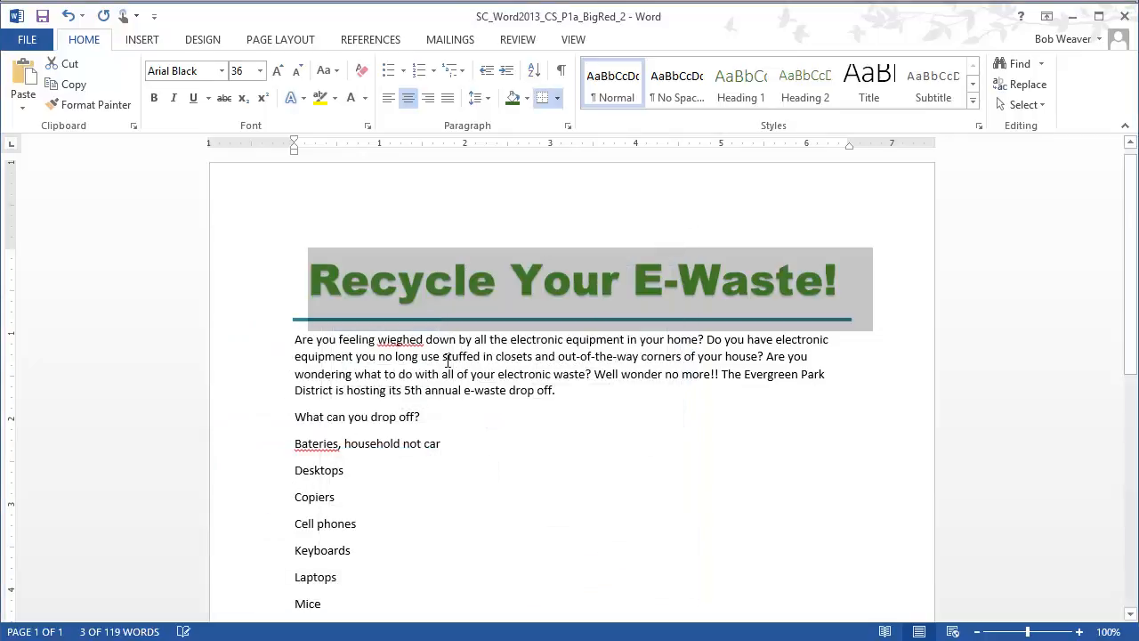
click(695, 451)
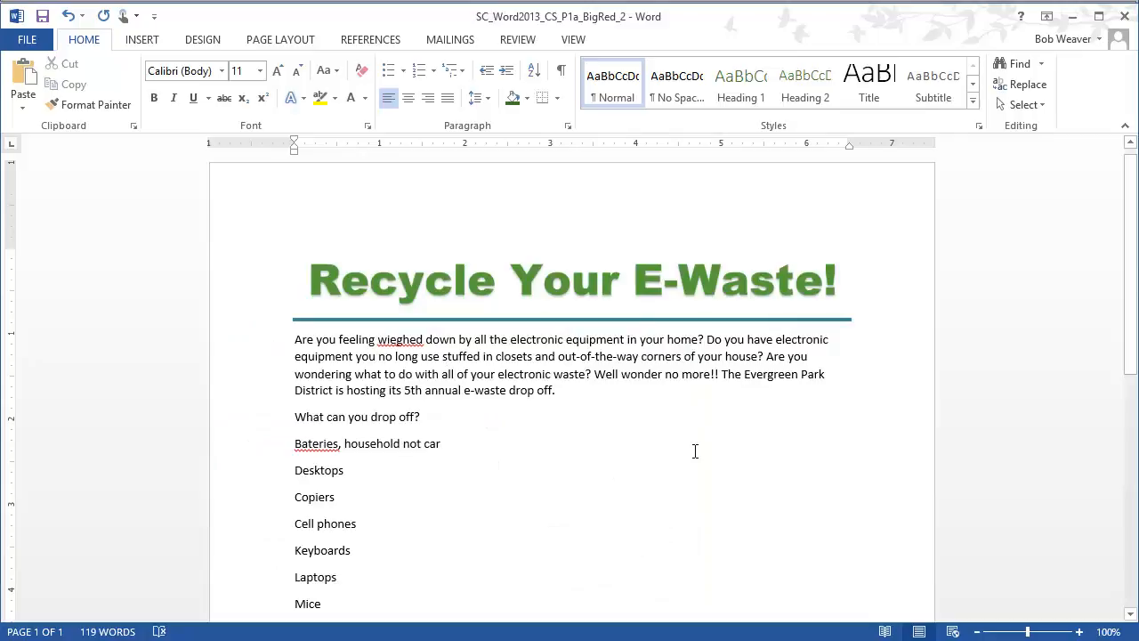
- Highlight project step 6 about the globe picture and paragraph spacing in the instructions document, then return to the flyer
key(alt+Tab)
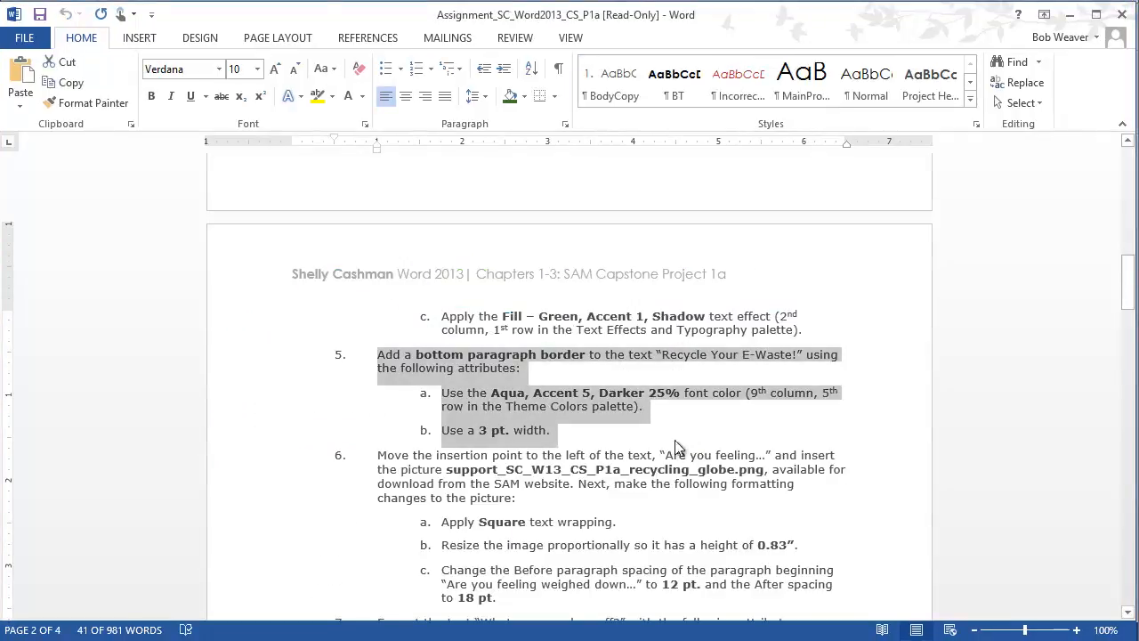
scroll(452, 480, down, 2)
drag(376, 368, 542, 537)
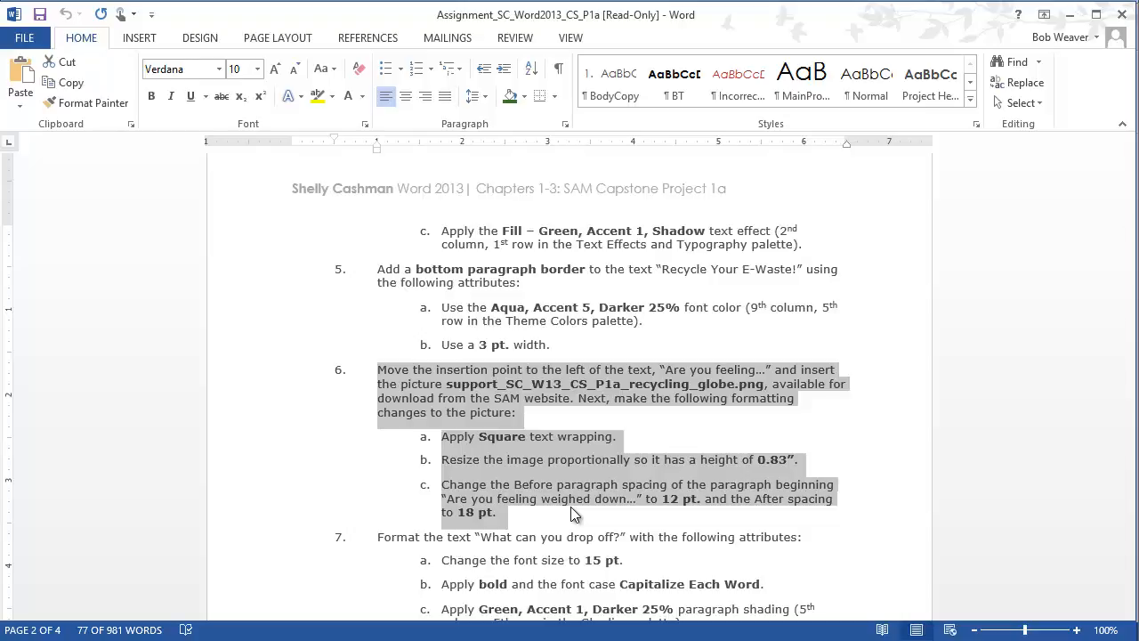
click(488, 492)
drag(511, 485, 553, 492)
drag(754, 498, 833, 500)
click(659, 513)
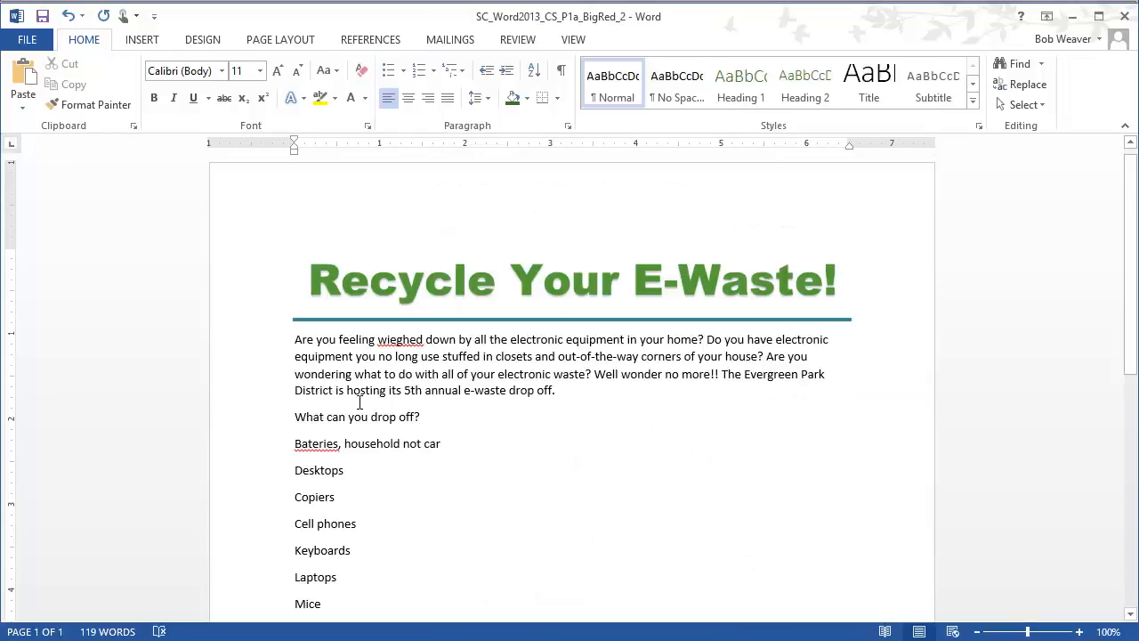
- Select the whole paragraph beginning "Are you feeling" in the flyer
drag(251, 351, 235, 405)
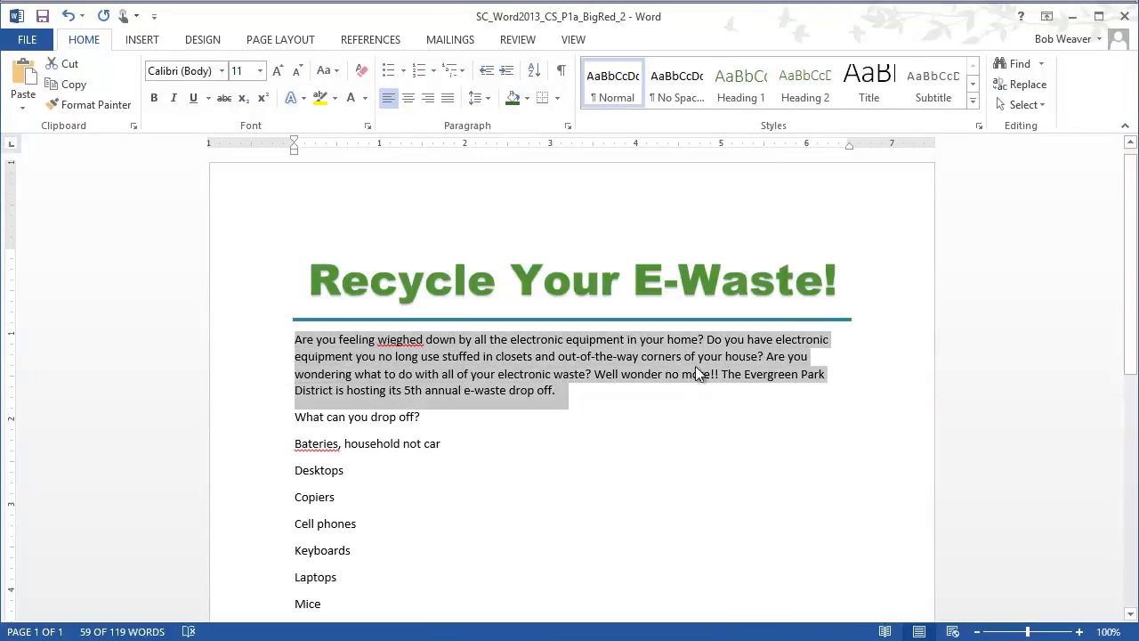
click(529, 375)
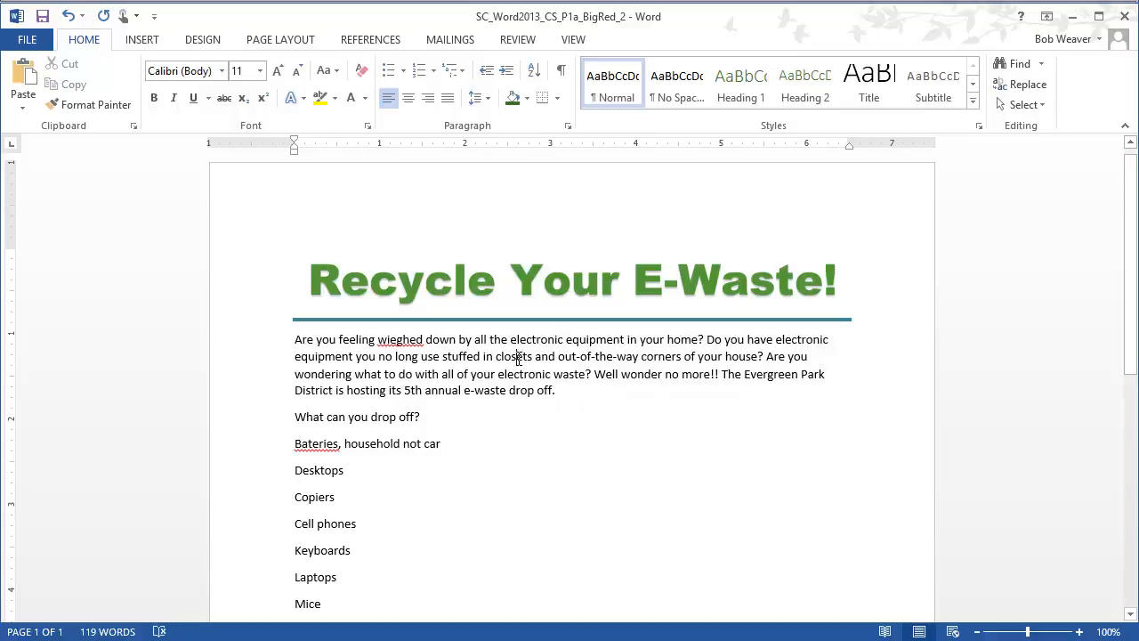
click(517, 356)
double_click(649, 357)
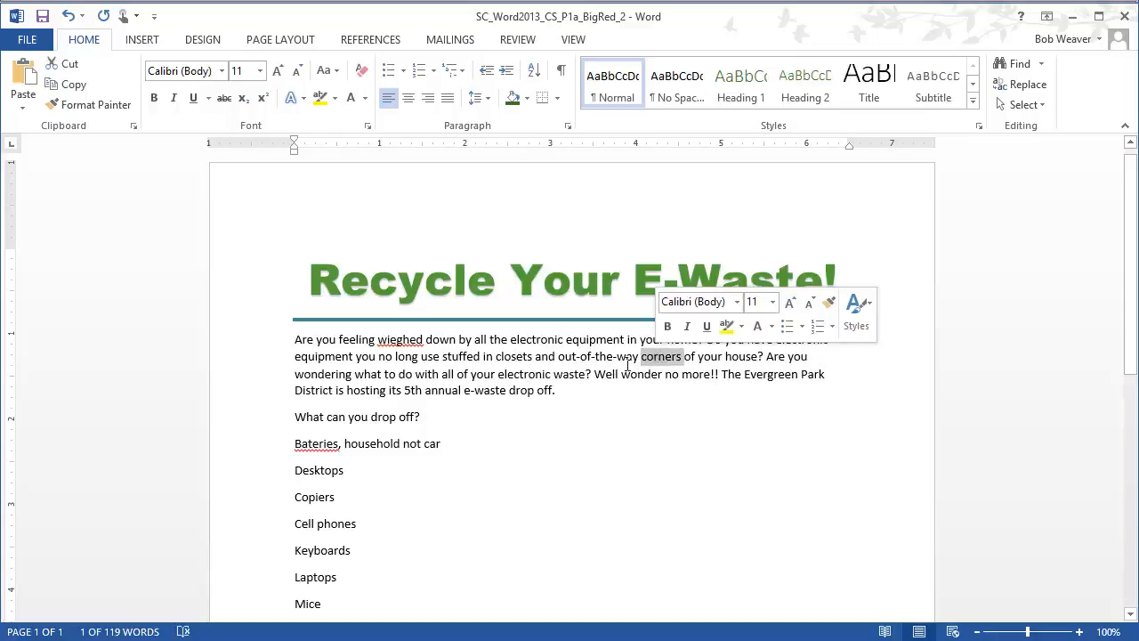
triple_click(457, 360)
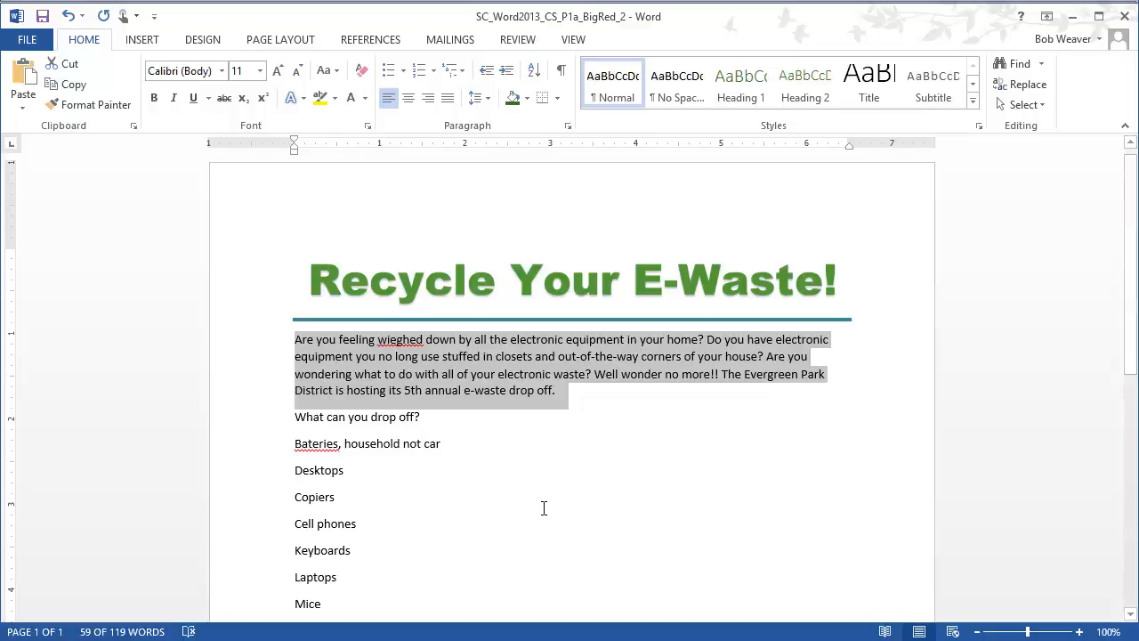
- Insert the picture support_SC_W13_CS_P1a_recycling_globe directly before the text "Are you feeling"
click(298, 343)
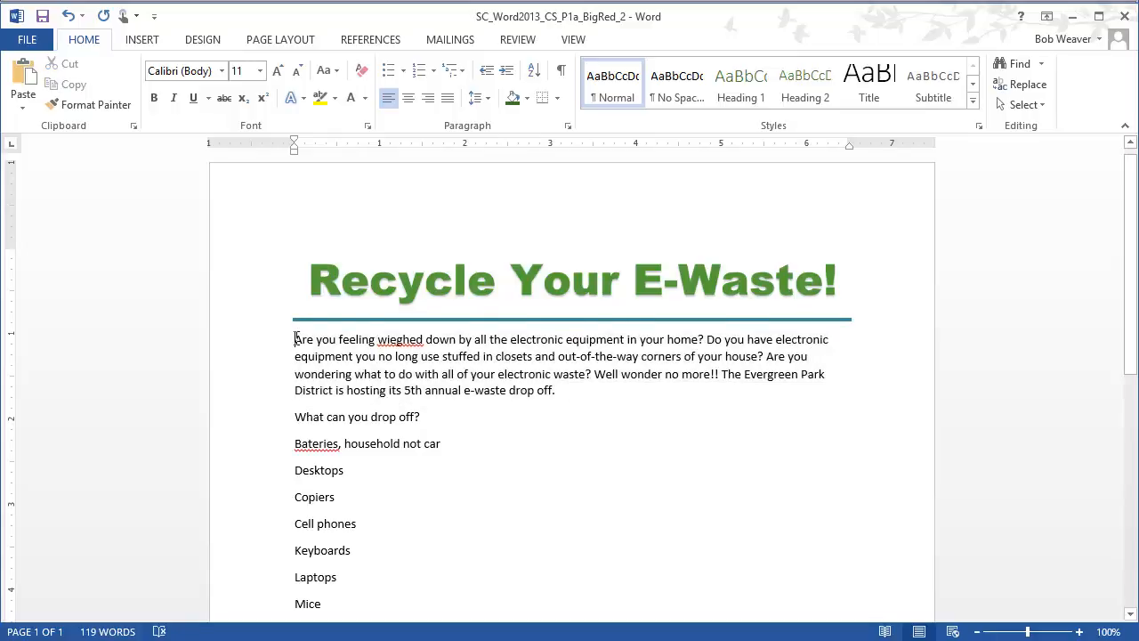
click(142, 40)
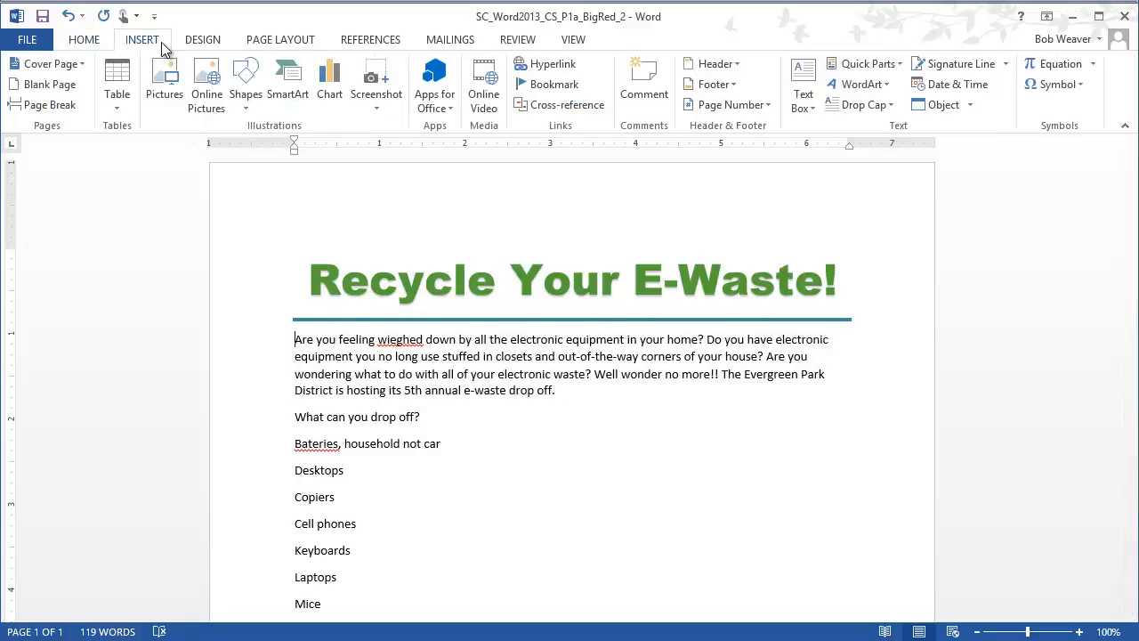
click(164, 85)
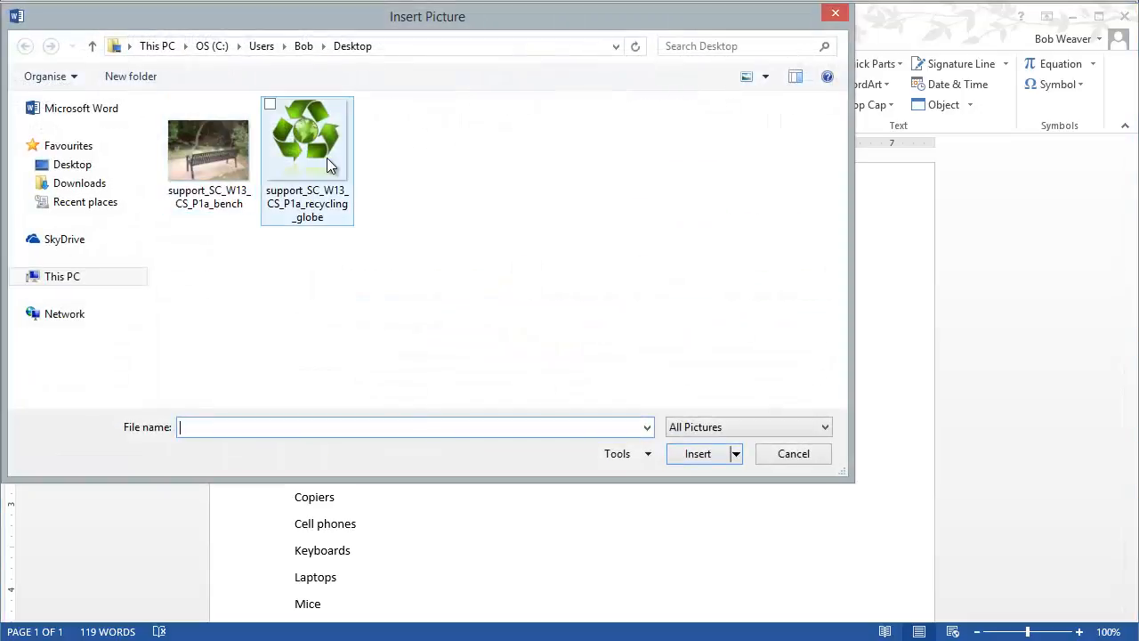
double_click(321, 158)
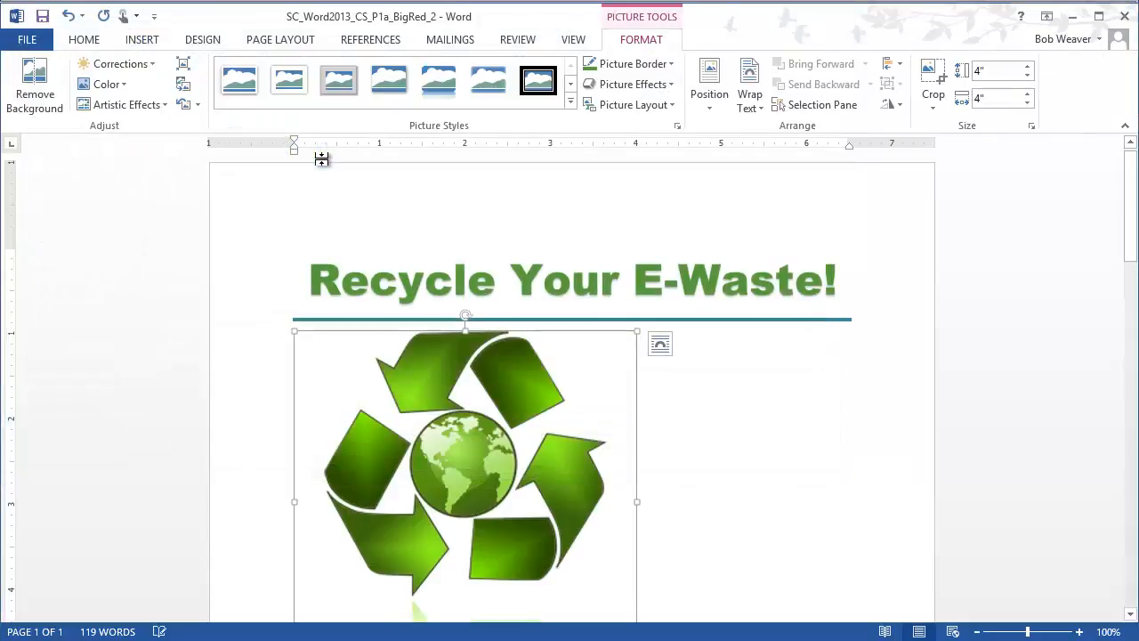
- Apply Square text wrapping to the recycling globe picture
scroll(770, 531, down, 3)
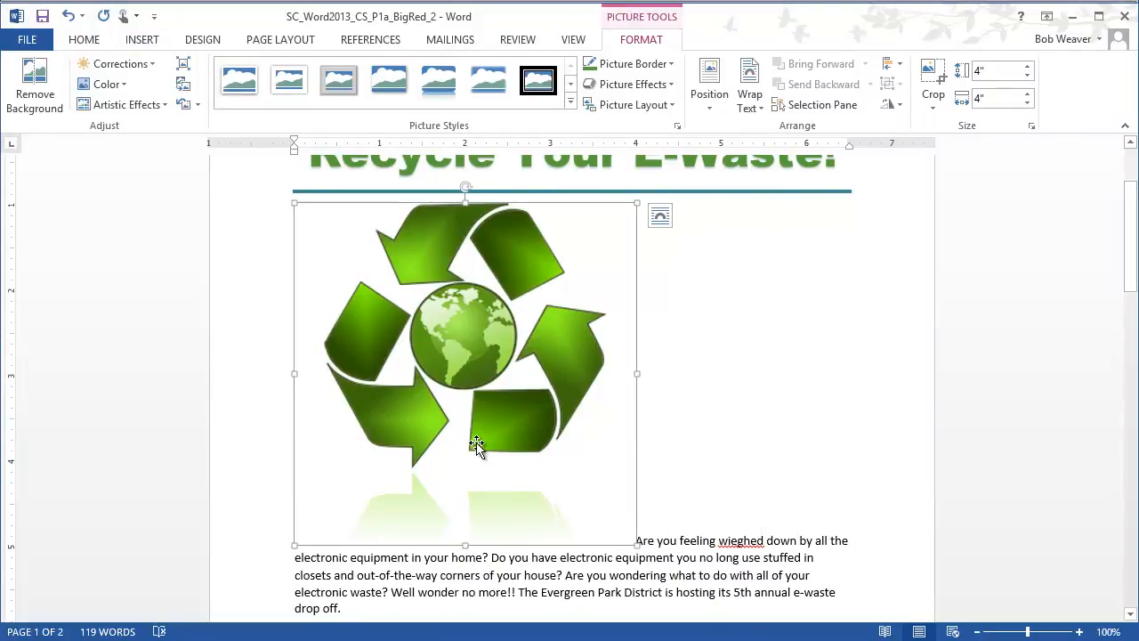
click(663, 222)
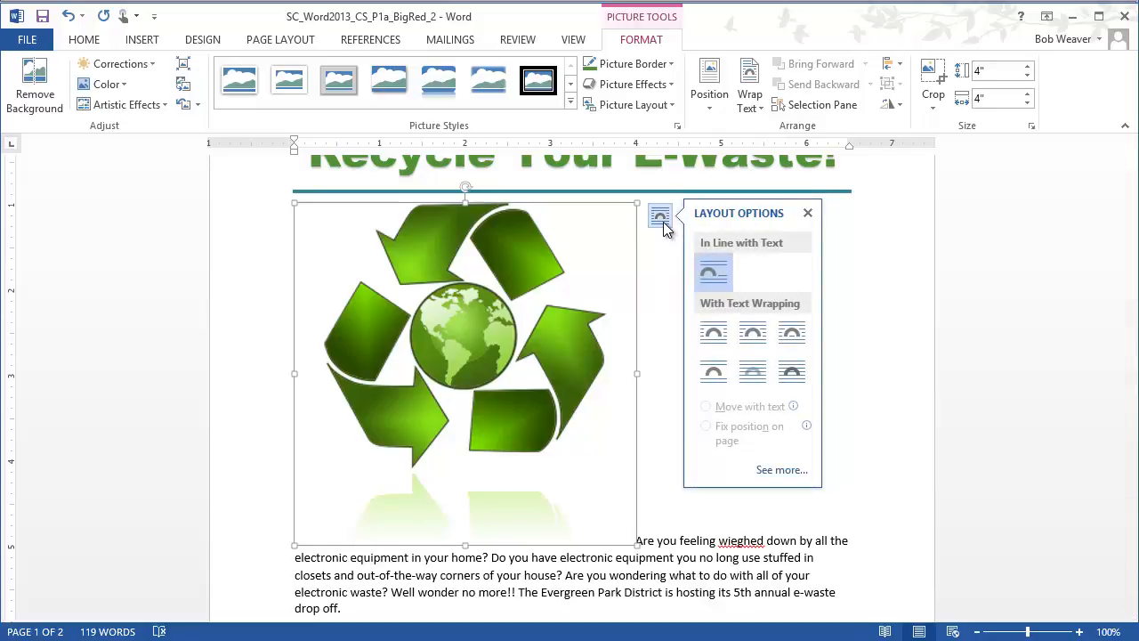
click(711, 335)
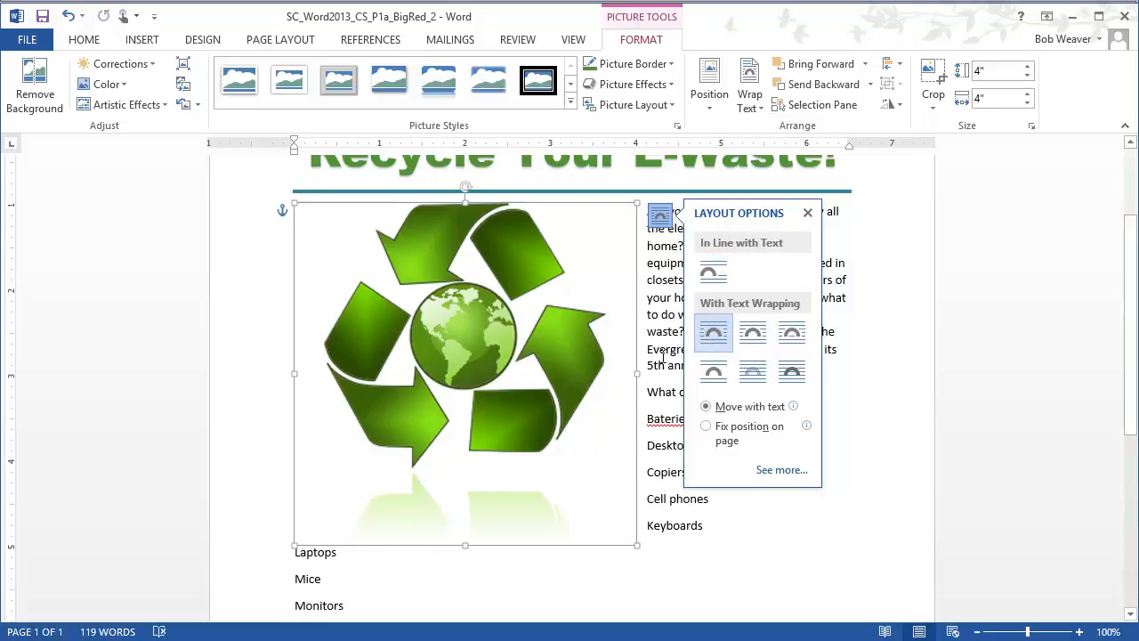
click(520, 396)
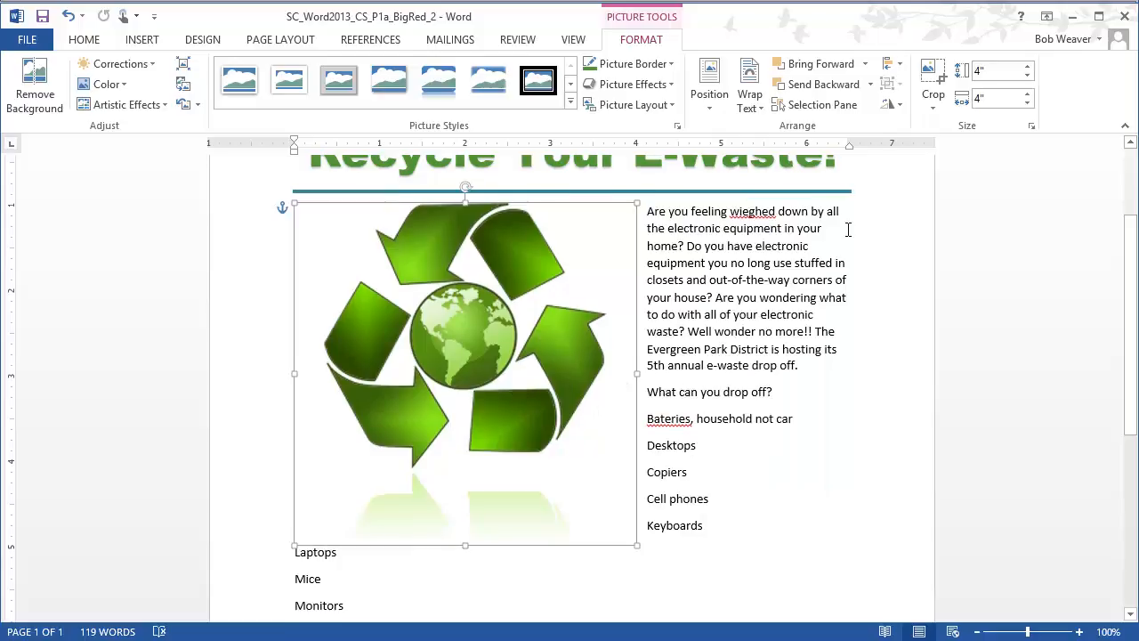
- Shrink the recycling globe picture proportionally in 0.1" increments to a height of 0.8"
click(1028, 78)
click(1029, 78)
click(1028, 77)
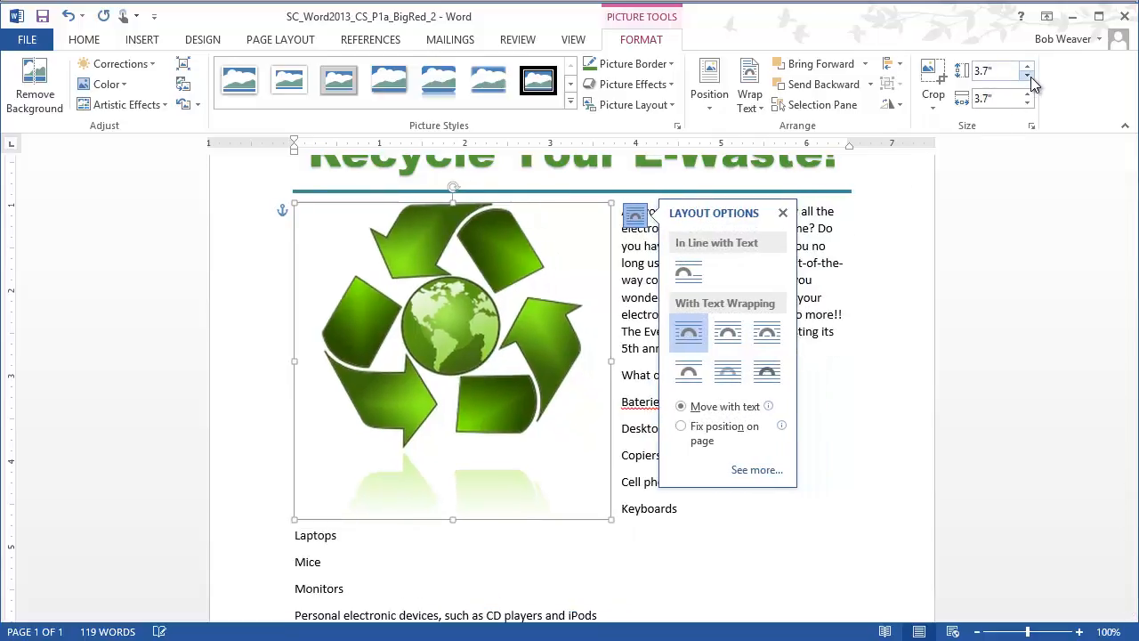
click(1029, 77)
click(1029, 78)
click(1029, 77)
click(1029, 77)
click(1028, 77)
click(1028, 77)
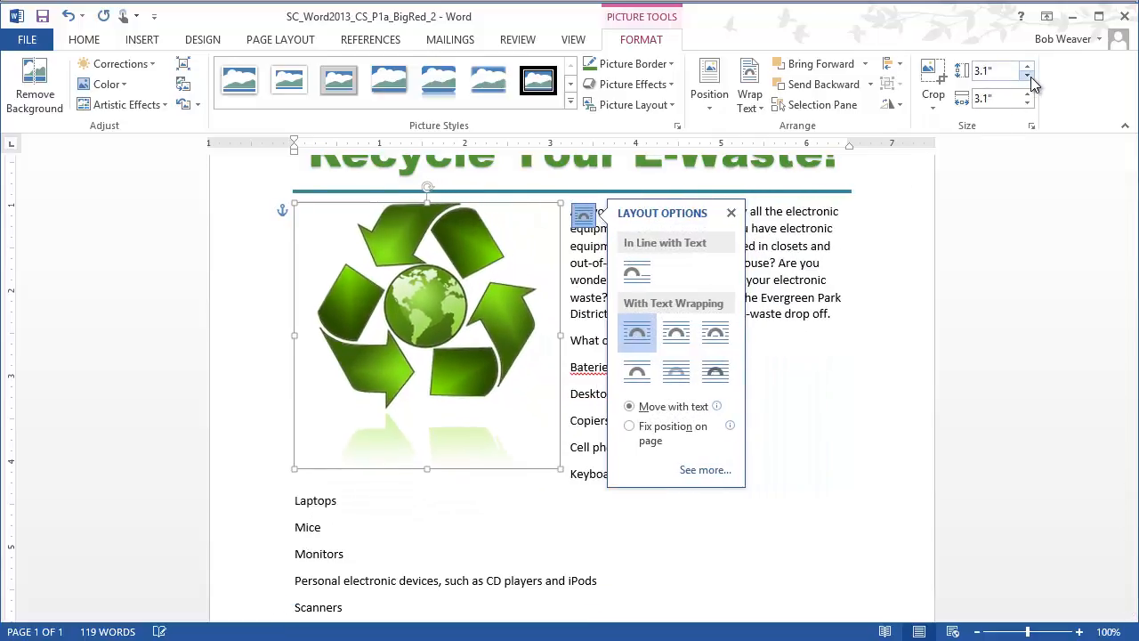
click(1028, 77)
click(1029, 77)
click(1029, 77)
click(1029, 77)
click(1028, 77)
click(1028, 77)
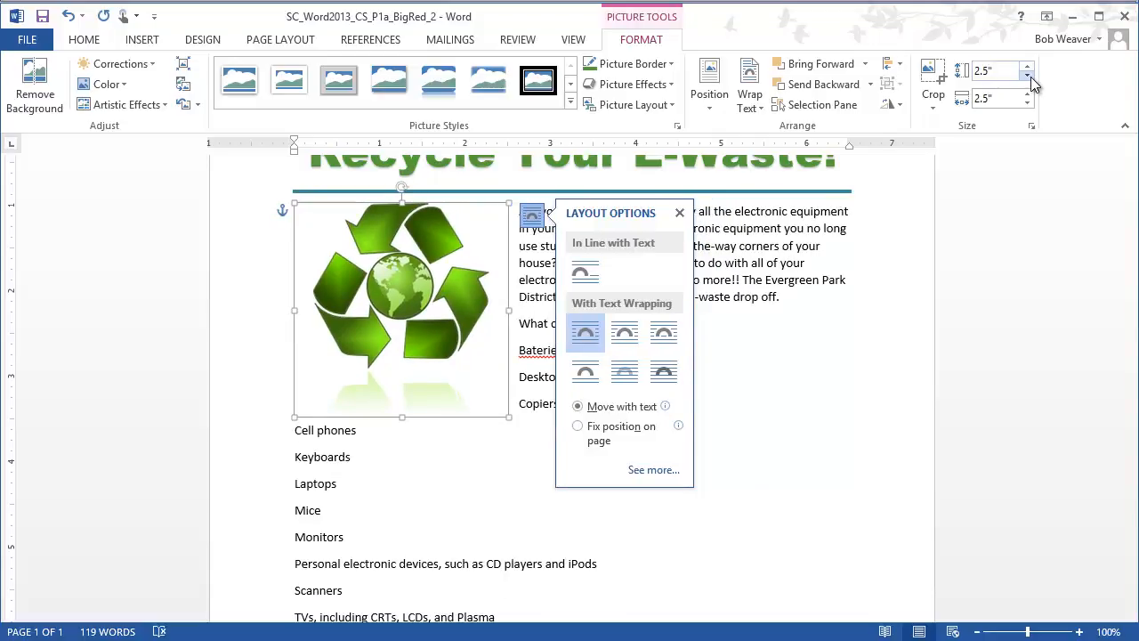
click(1028, 77)
click(1028, 77)
click(1028, 77)
click(1028, 77)
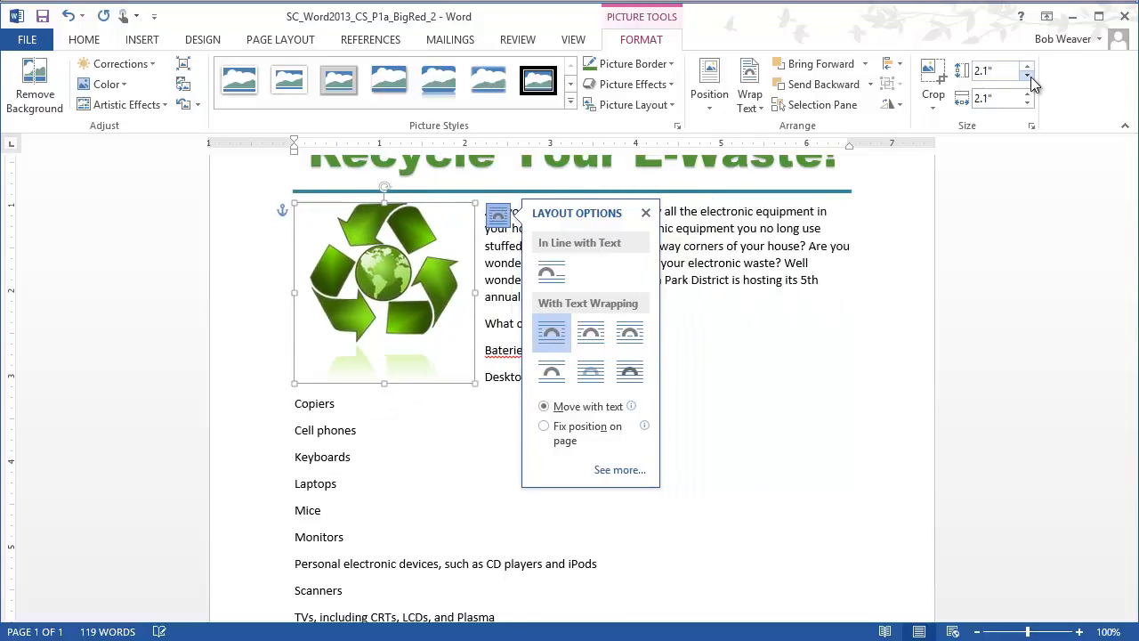
double_click(1028, 77)
click(1028, 78)
double_click(1028, 78)
double_click(1028, 77)
double_click(1028, 77)
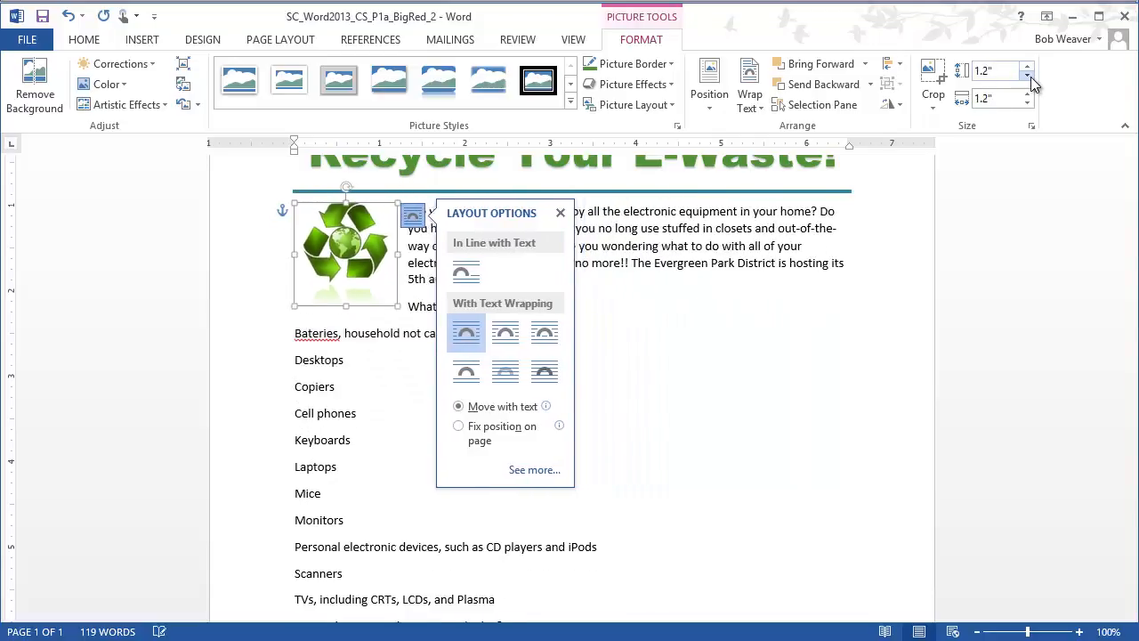
double_click(1029, 77)
double_click(1029, 78)
click(1028, 77)
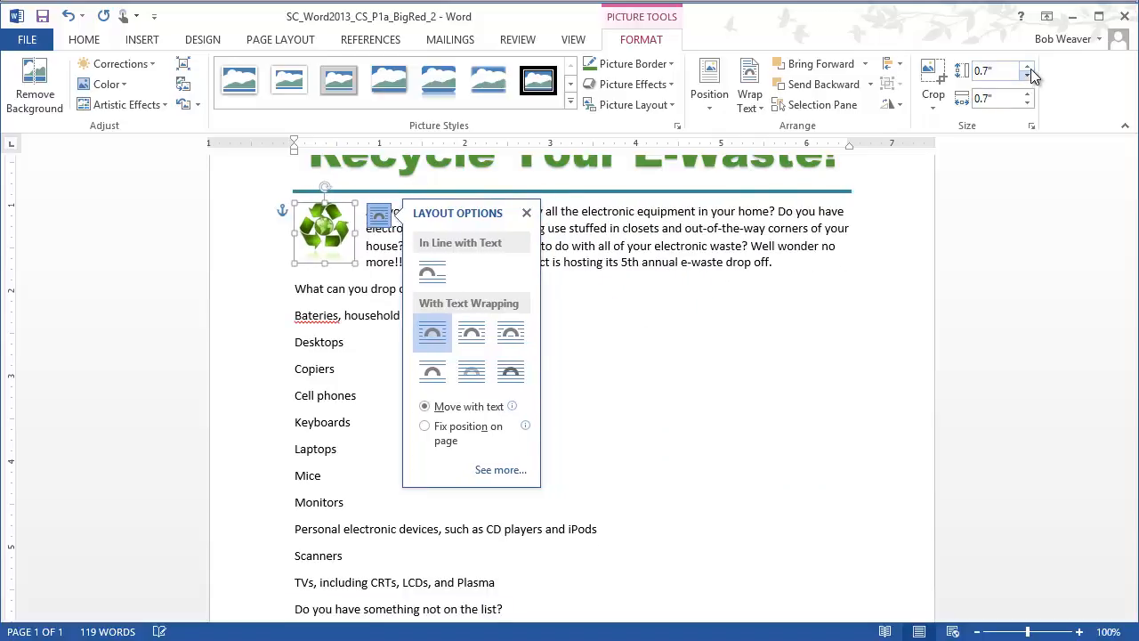
click(1027, 67)
click(1028, 76)
click(1027, 67)
click(1028, 76)
click(1027, 67)
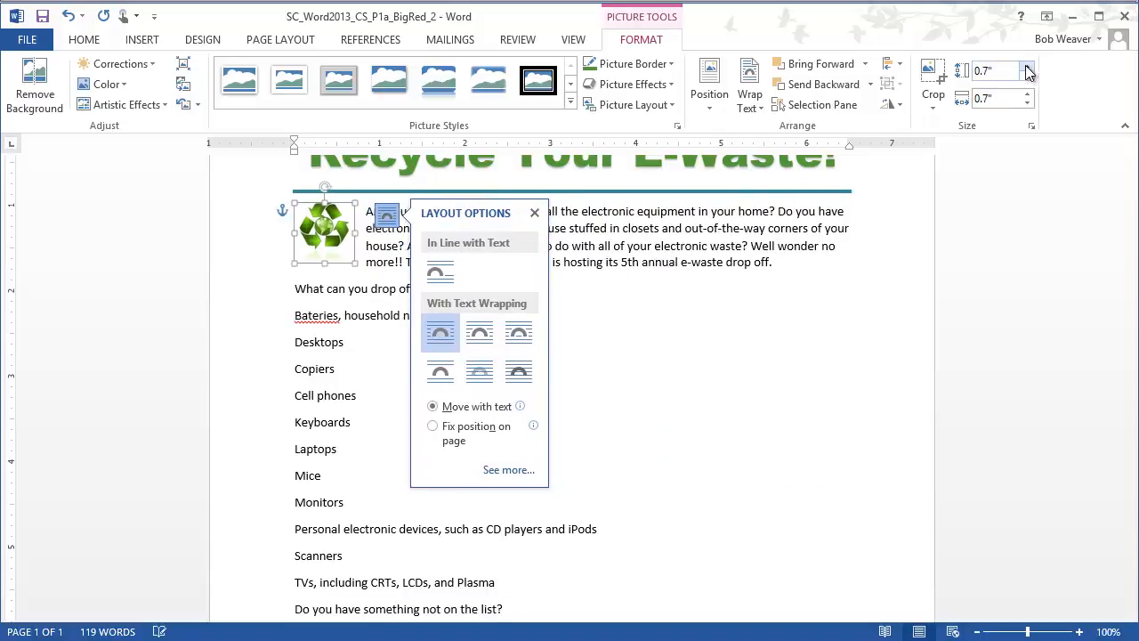
click(1027, 67)
- Set the recycling globe picture's height to exactly 0.83", keeping its proportions
click(1009, 72)
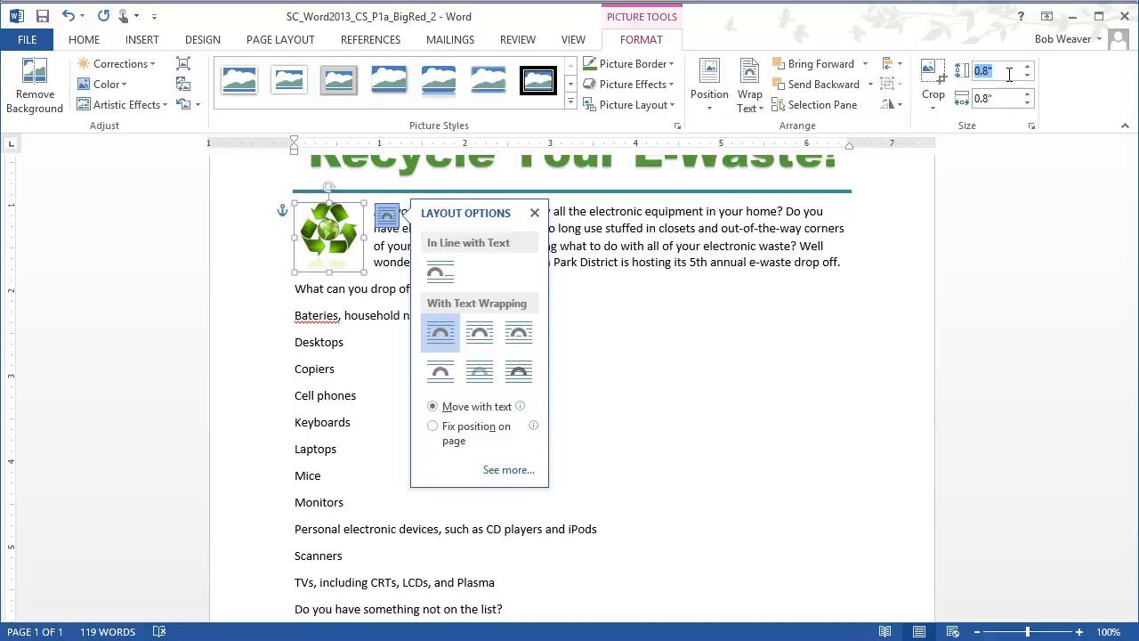
text(0.83)
key(Return)
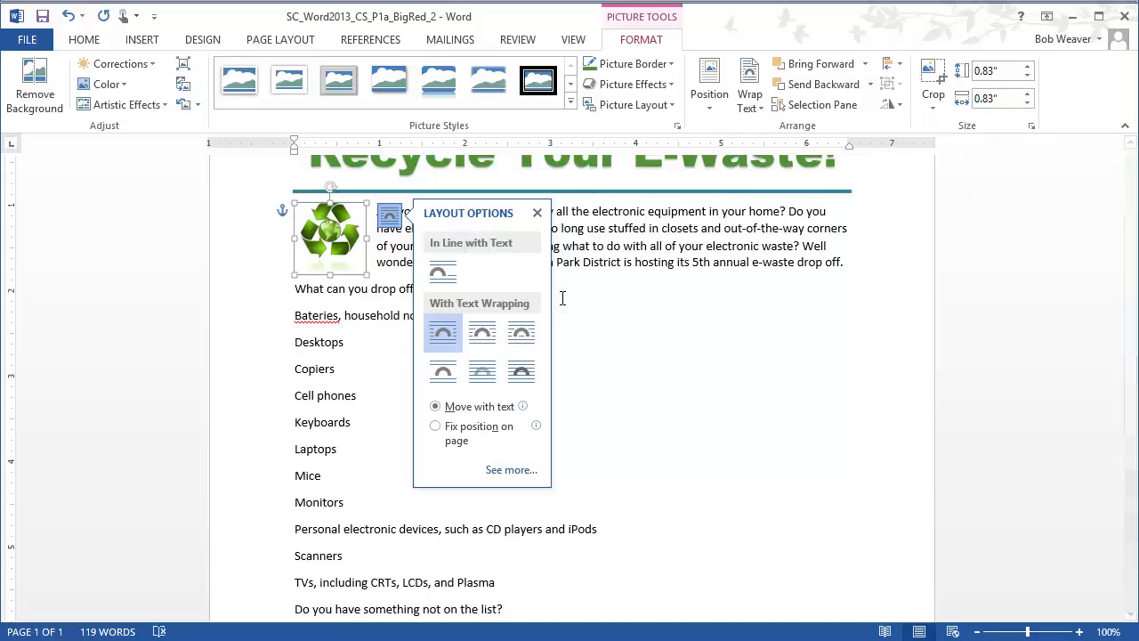
- Set the spacing of the paragraph beginning "Are you feeling" to 12 pt before and 18 pt after
click(518, 230)
triple_click(478, 228)
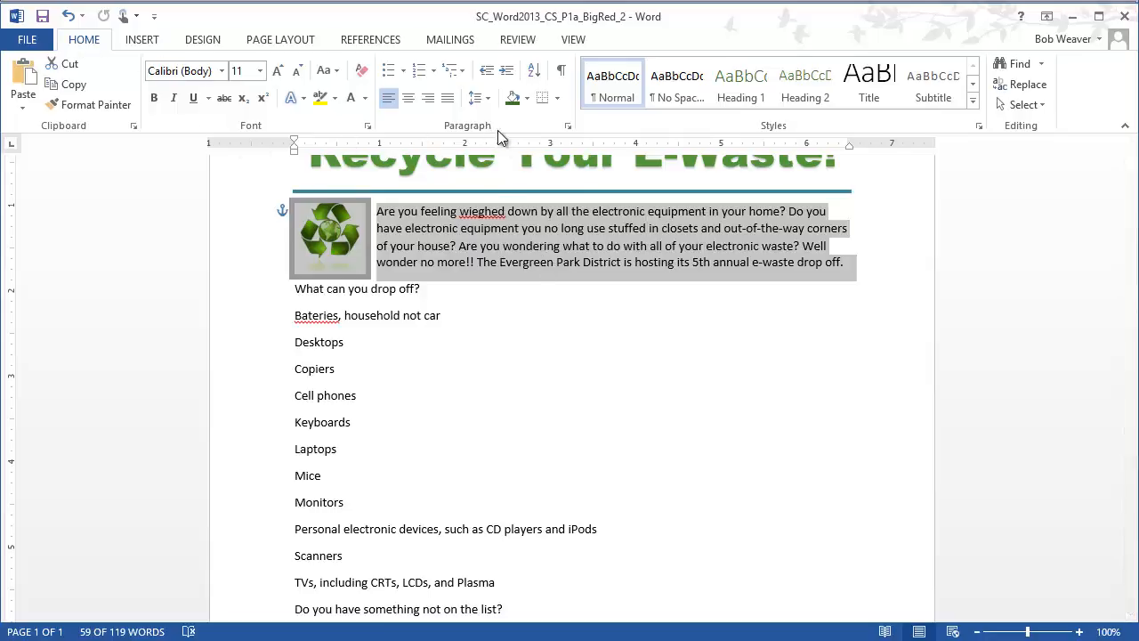
click(568, 127)
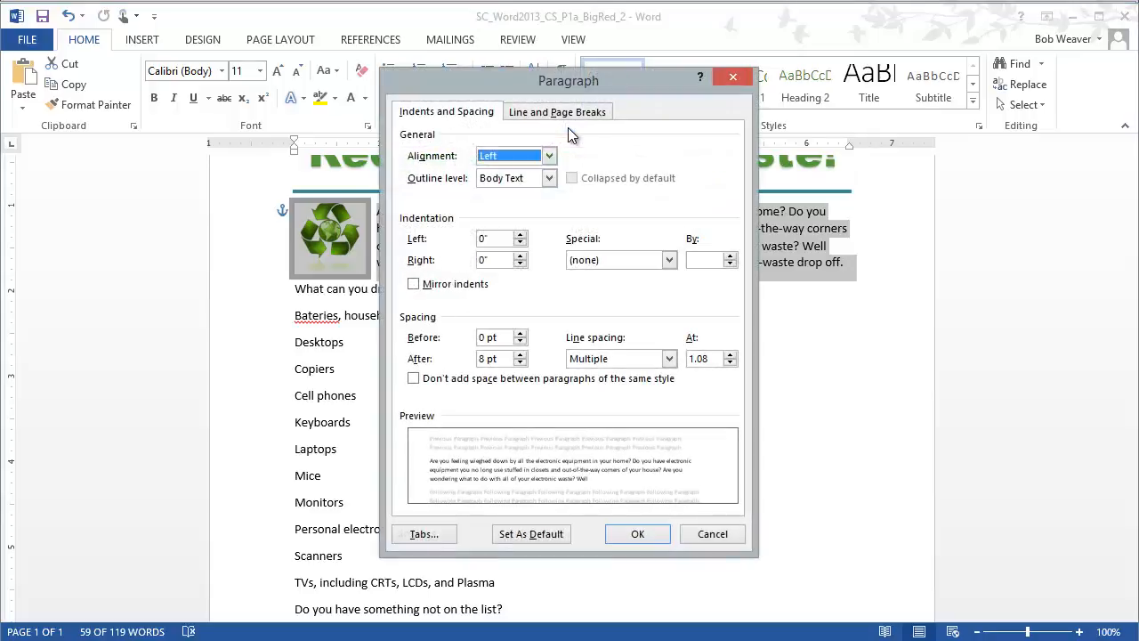
click(521, 335)
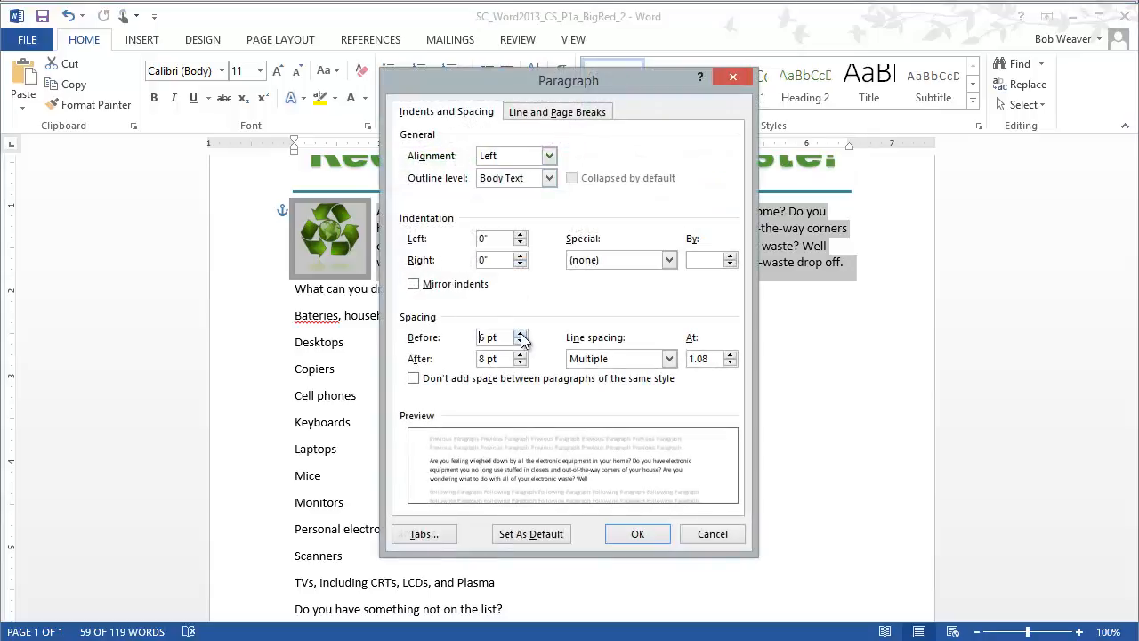
click(520, 335)
click(521, 354)
click(520, 354)
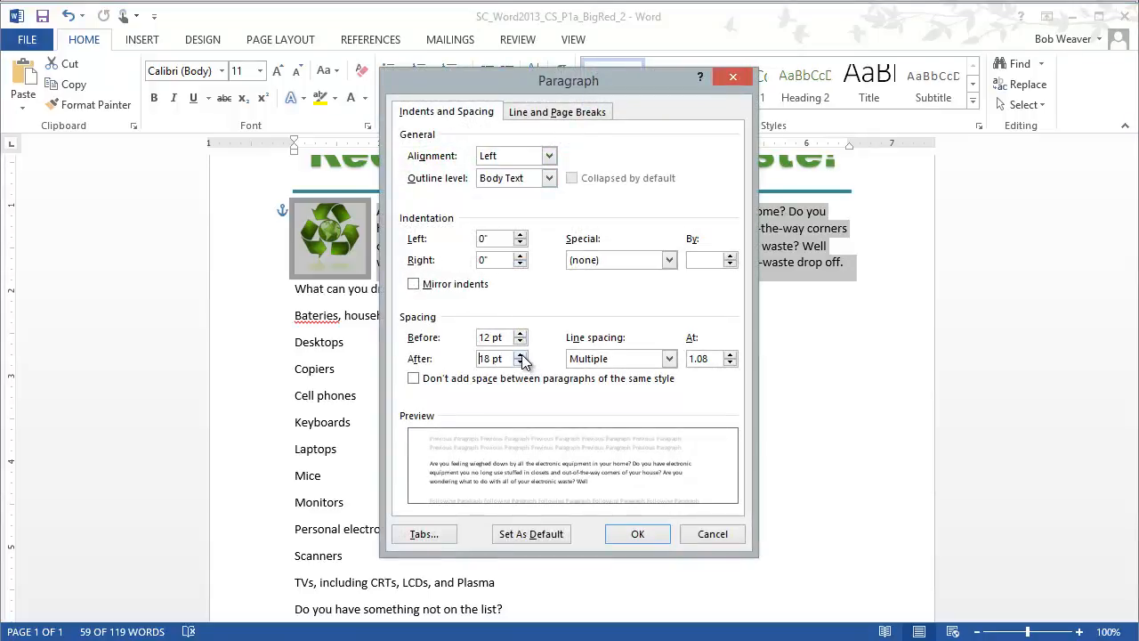
click(635, 534)
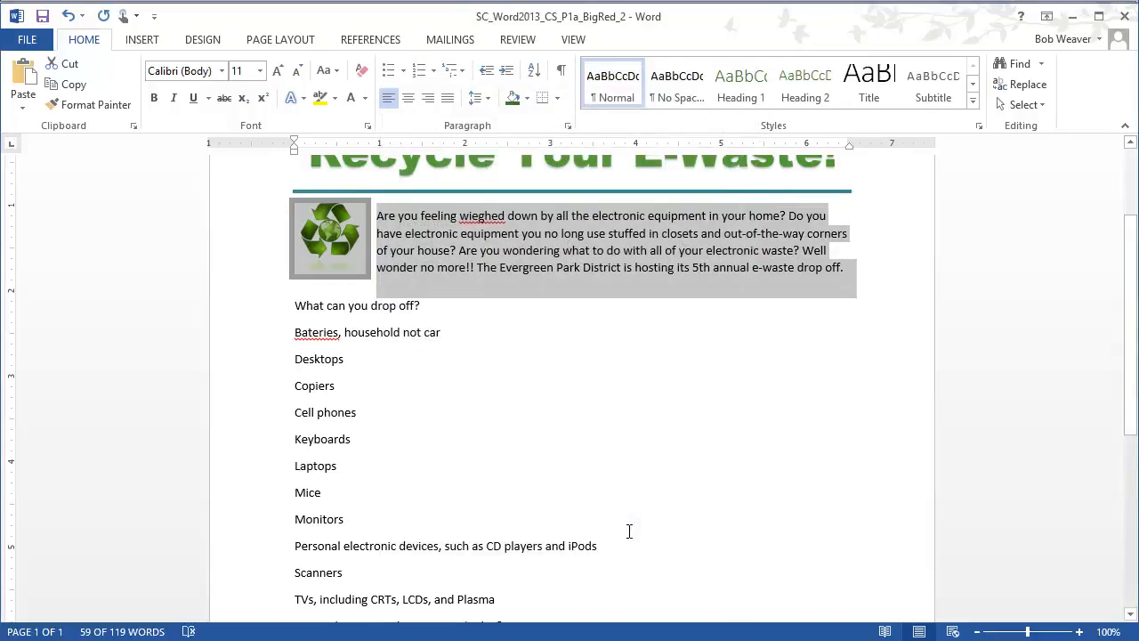
- Switch to the assignment document, check instruction 6, read instruction 7 on formatting "What can you drop off?", and return to the flyer
key(alt+Tab)
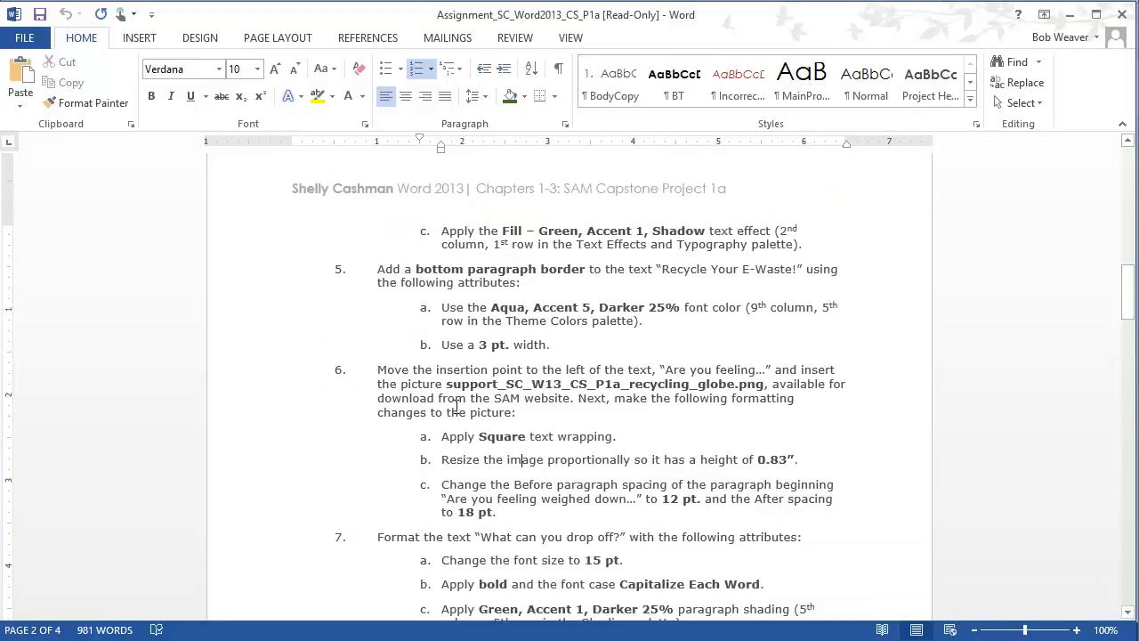
drag(400, 384, 509, 516)
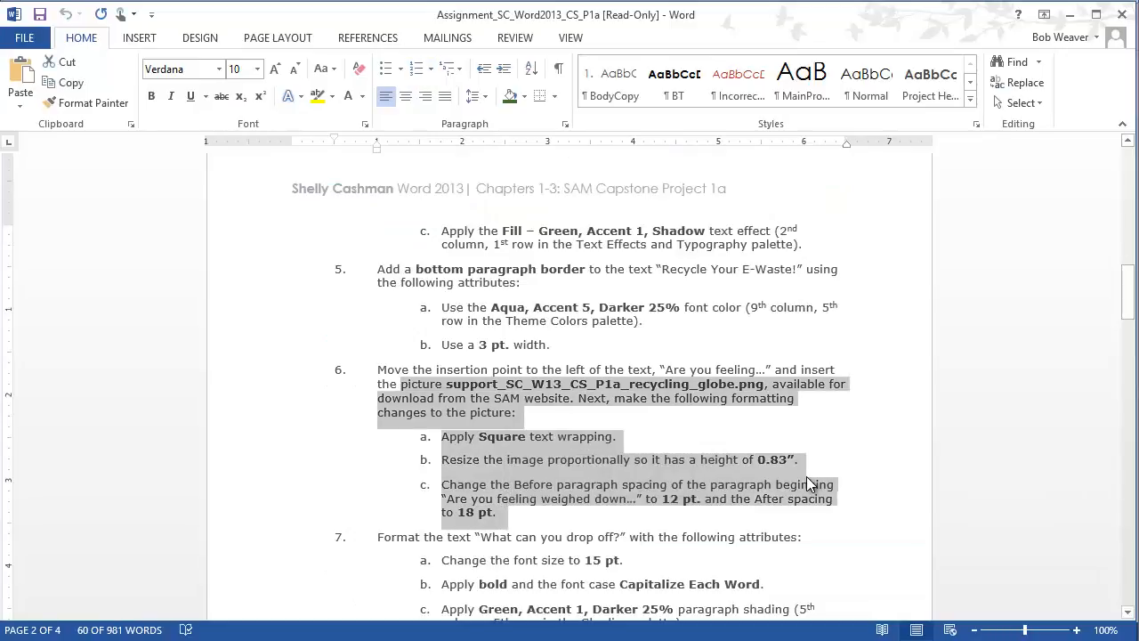
click(573, 527)
scroll(573, 528, down, 3)
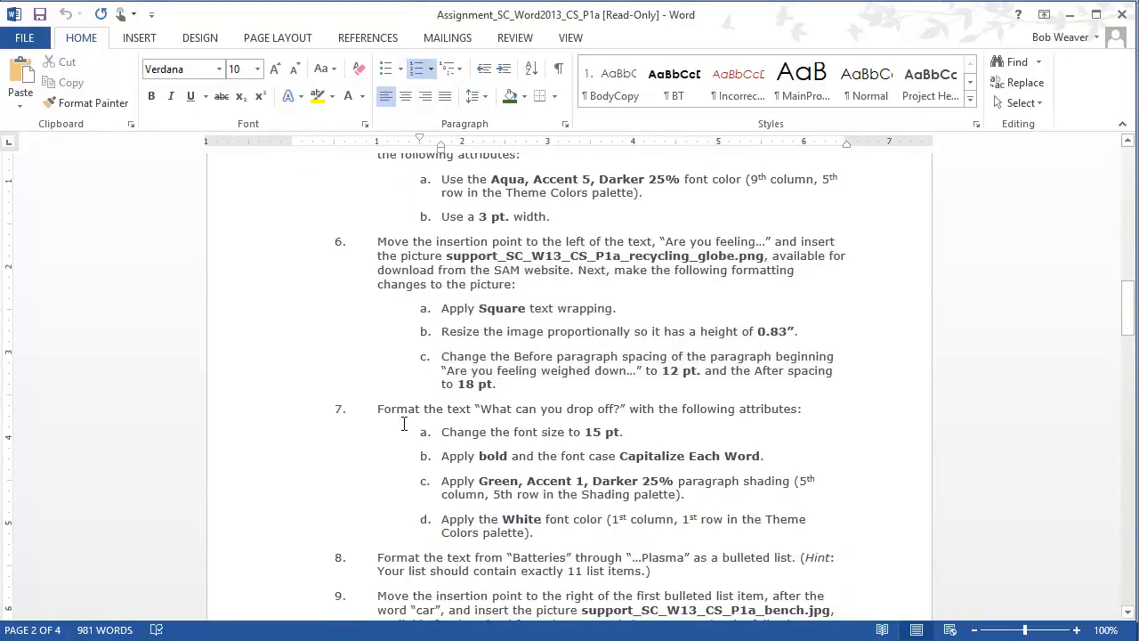
drag(380, 413, 552, 538)
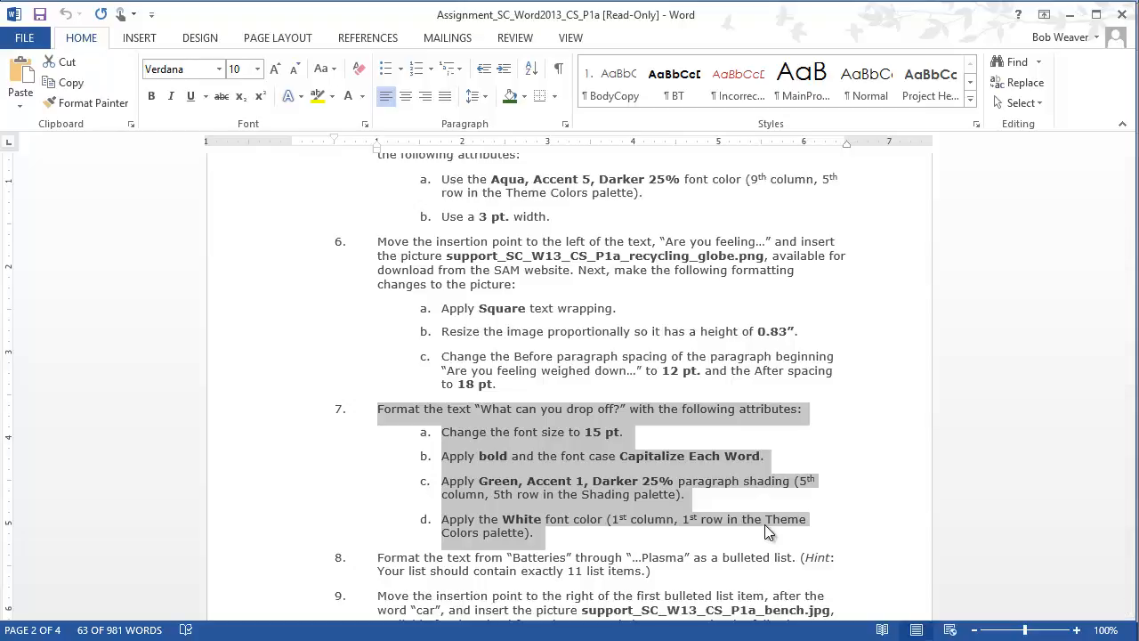
key(alt+Tab)
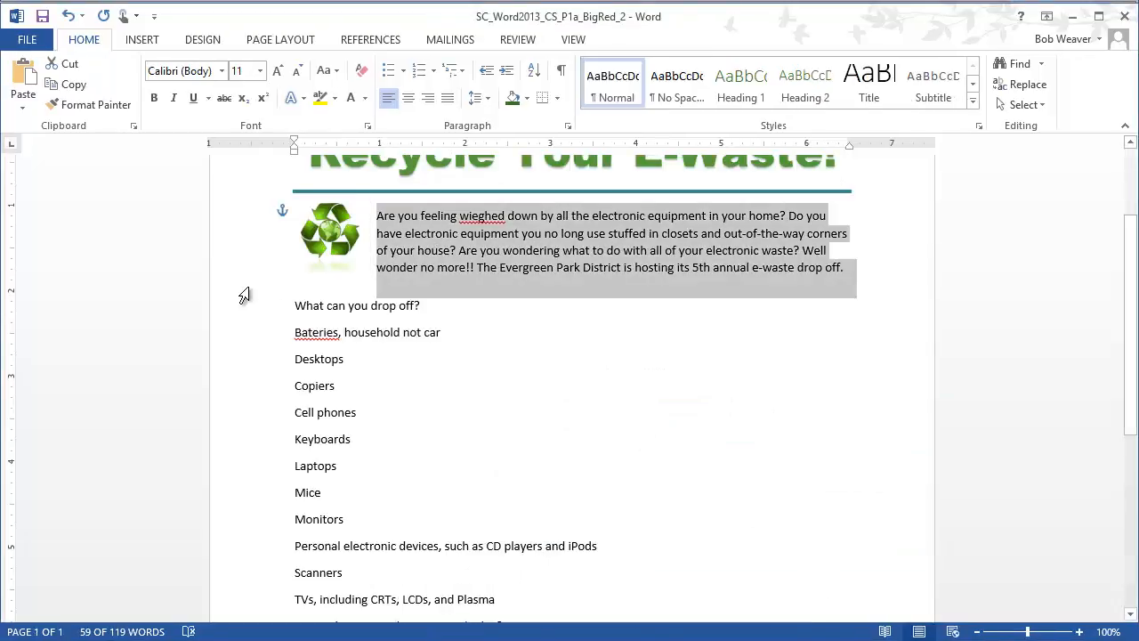
- Format the line "What can you drop off?" as 15 pt bold text with the Capitalize Each Word case
click(237, 307)
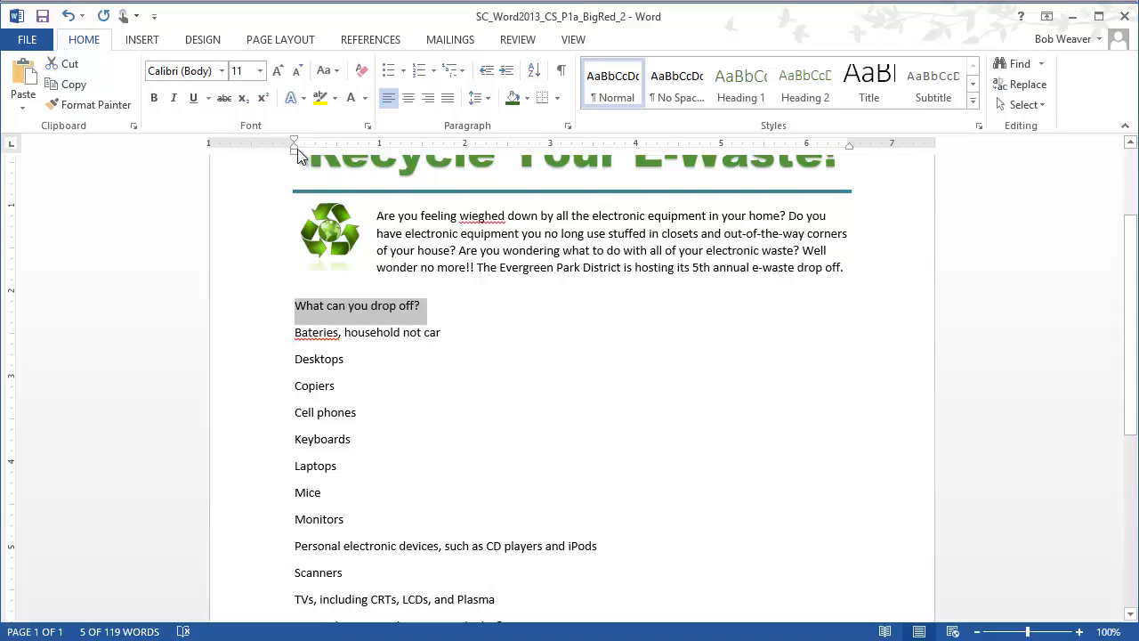
click(259, 70)
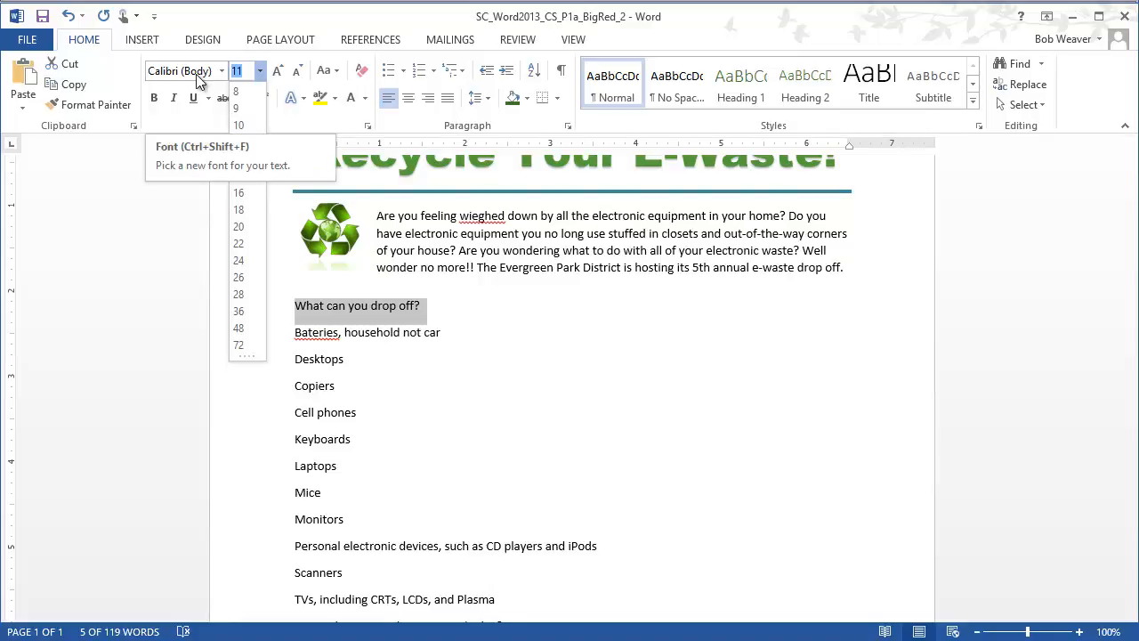
text(15)
key(Return)
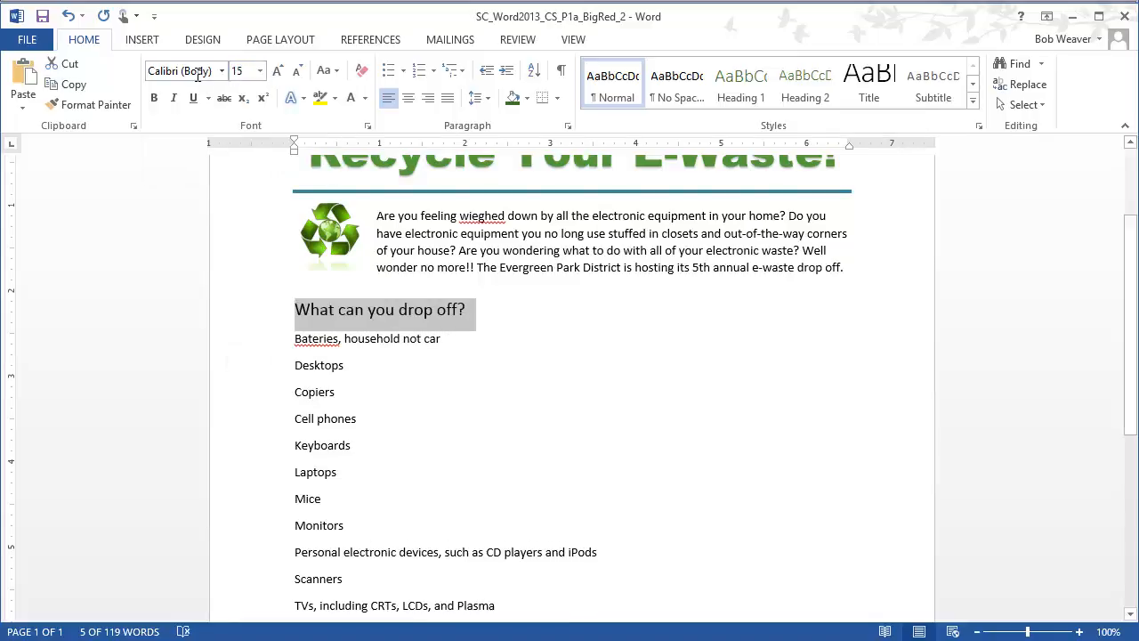
click(154, 98)
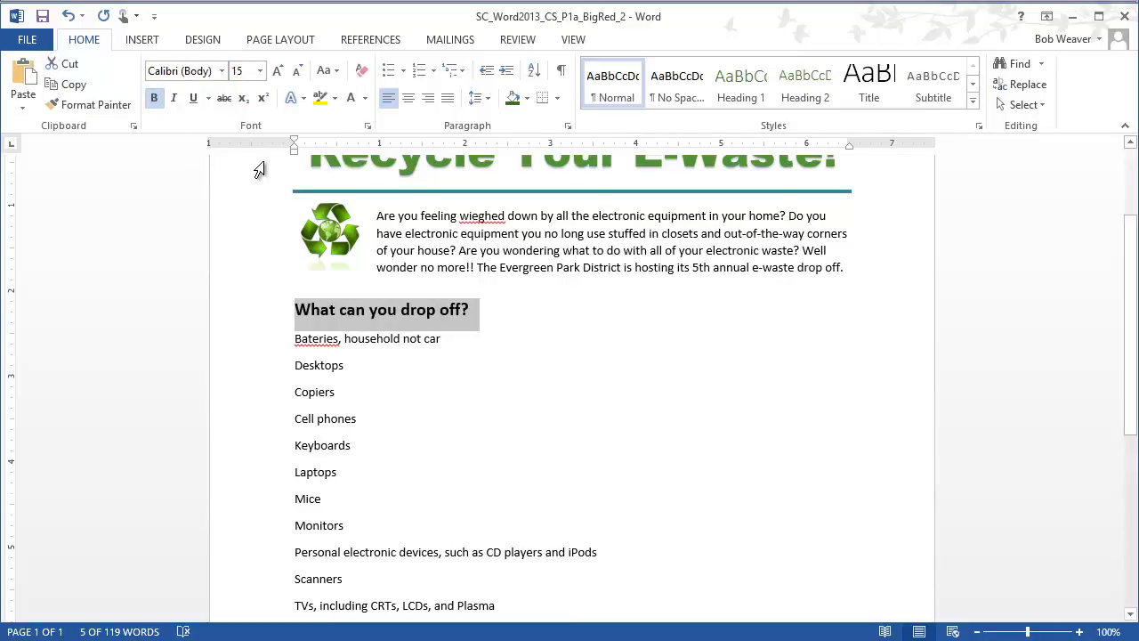
click(327, 72)
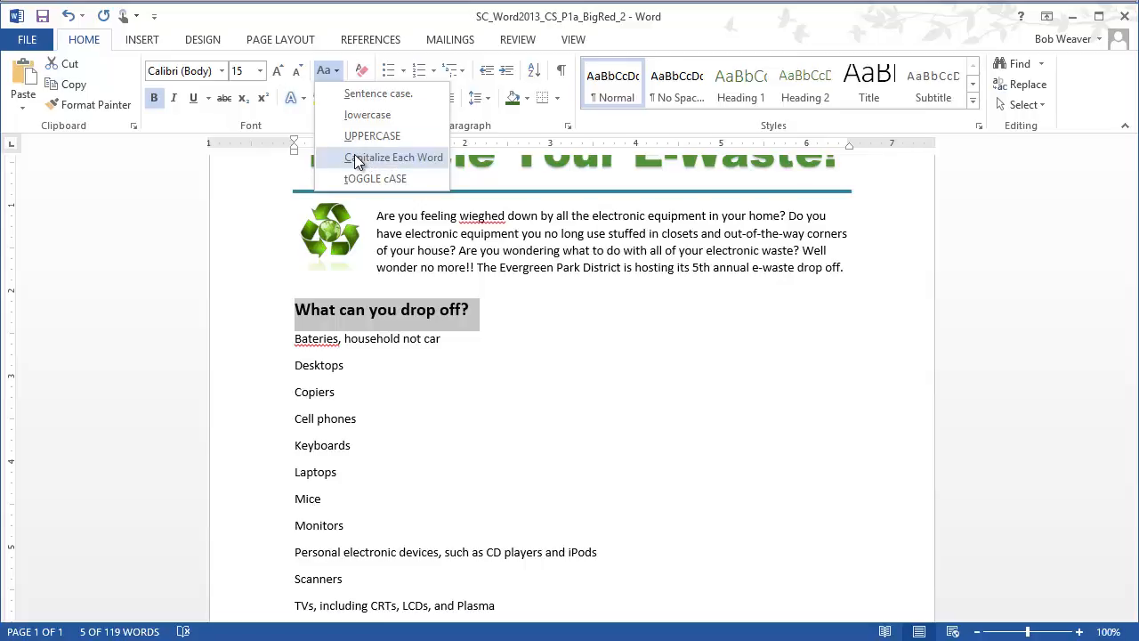
click(343, 158)
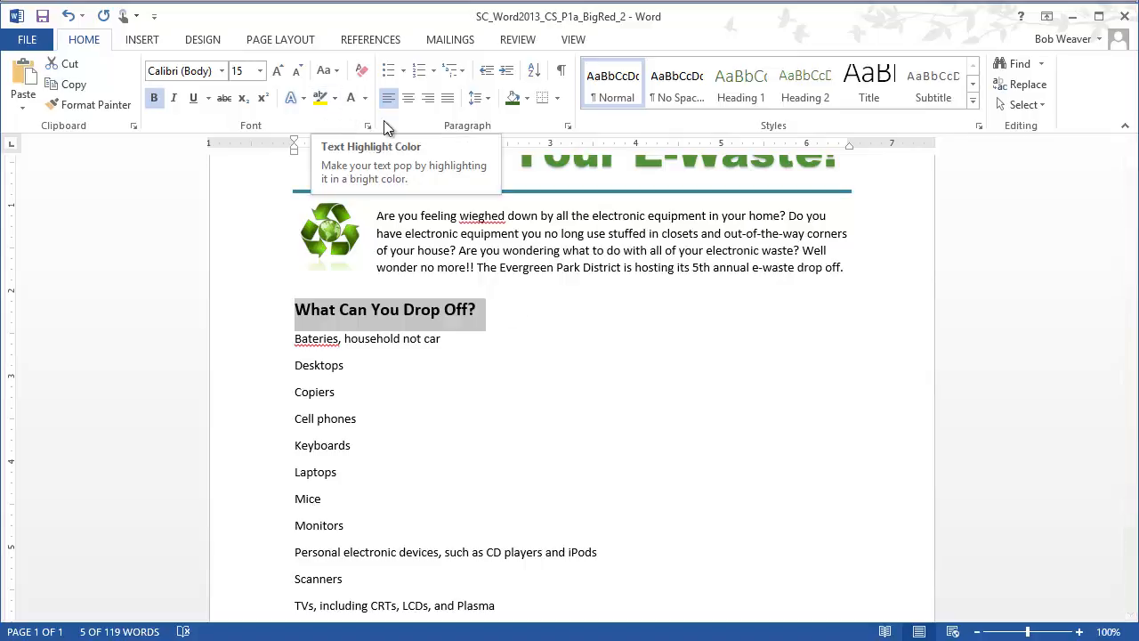
- Apply Green, Accent 1, Darker 25% paragraph shading and the White font color to the "What Can You Drop Off?" heading
click(527, 101)
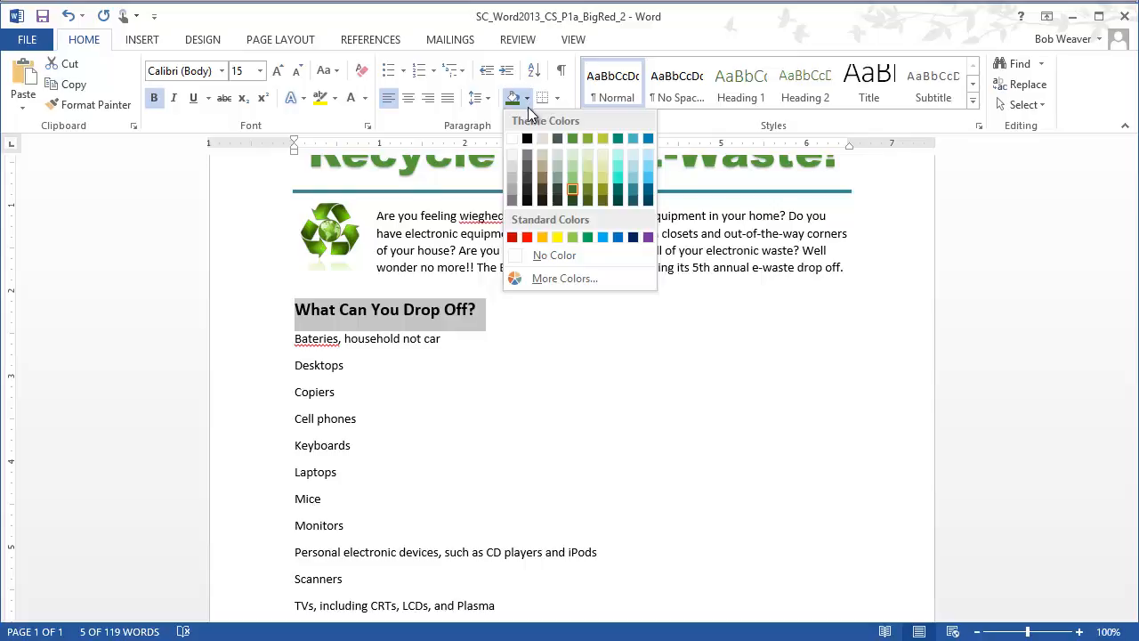
click(572, 189)
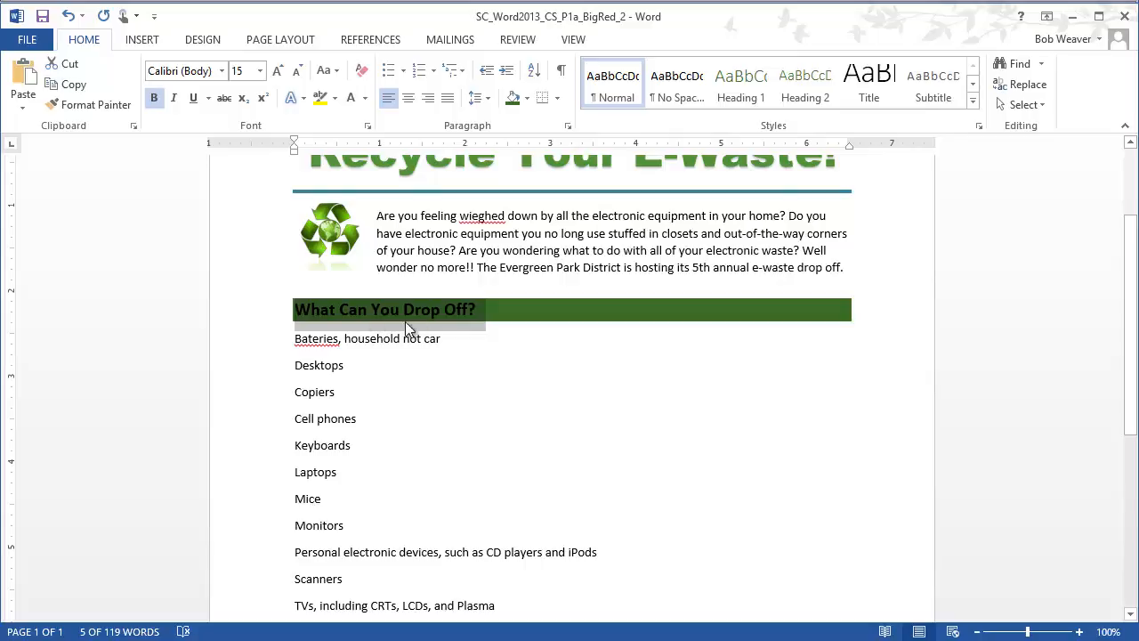
click(366, 99)
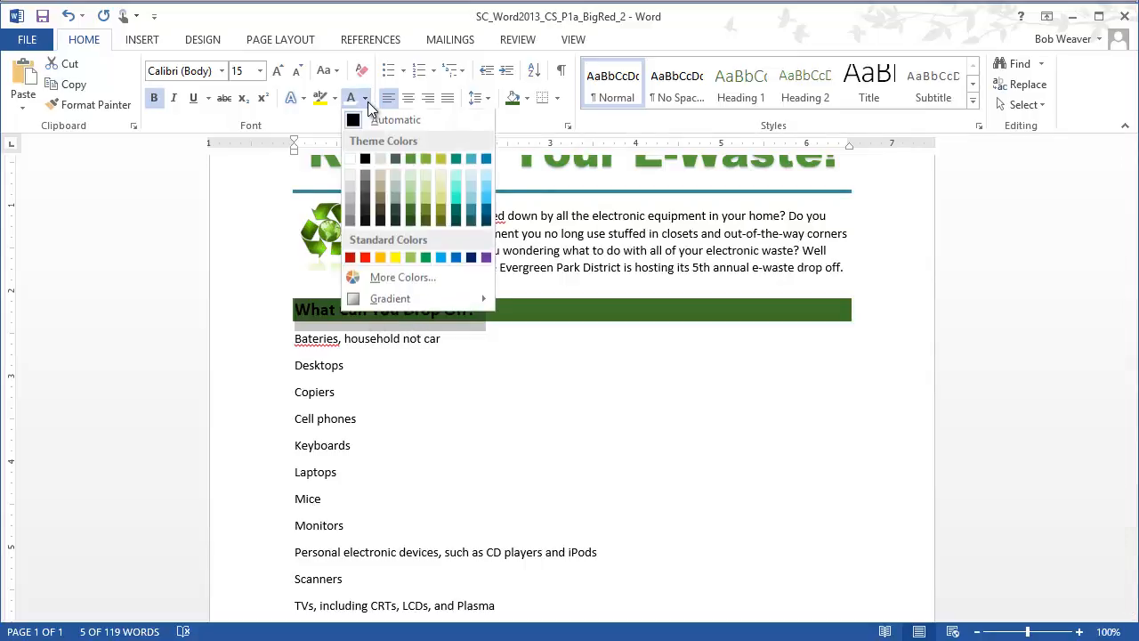
click(349, 161)
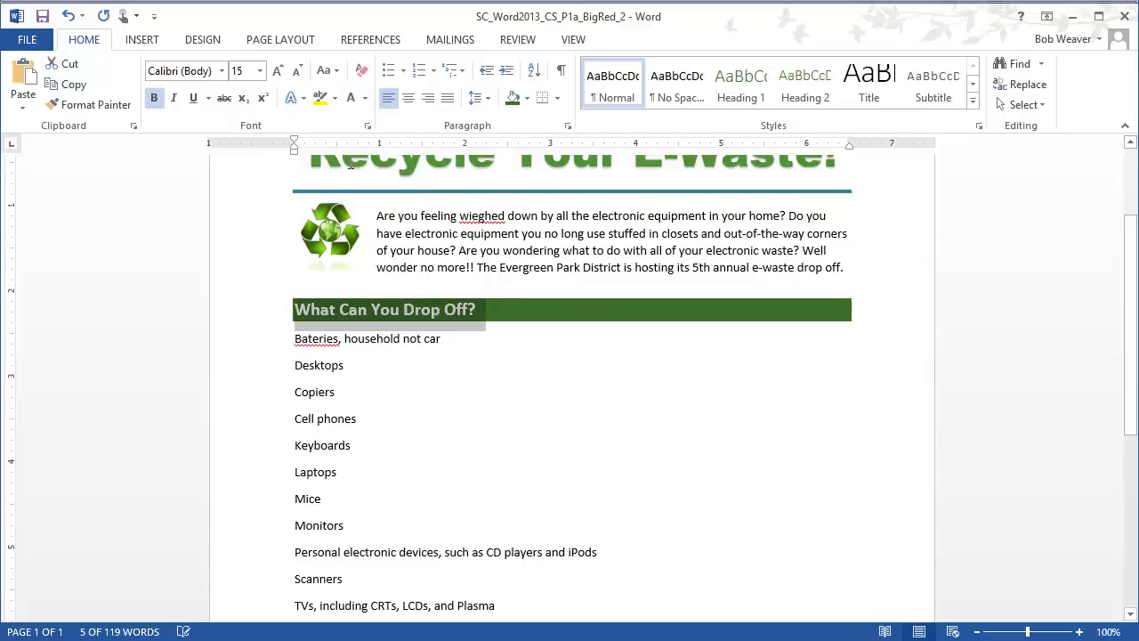
click(488, 385)
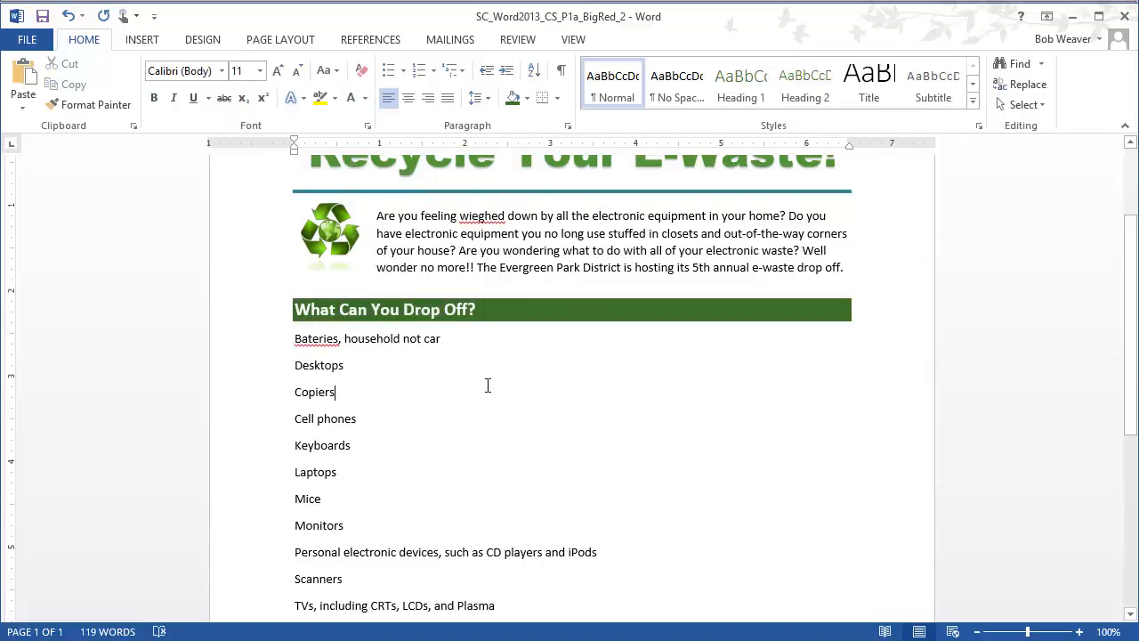
- Consult instruction 8 in the assignment document and format the flyer lines from "Bateries" through "Plasma" as a bulleted list
key(alt+Tab)
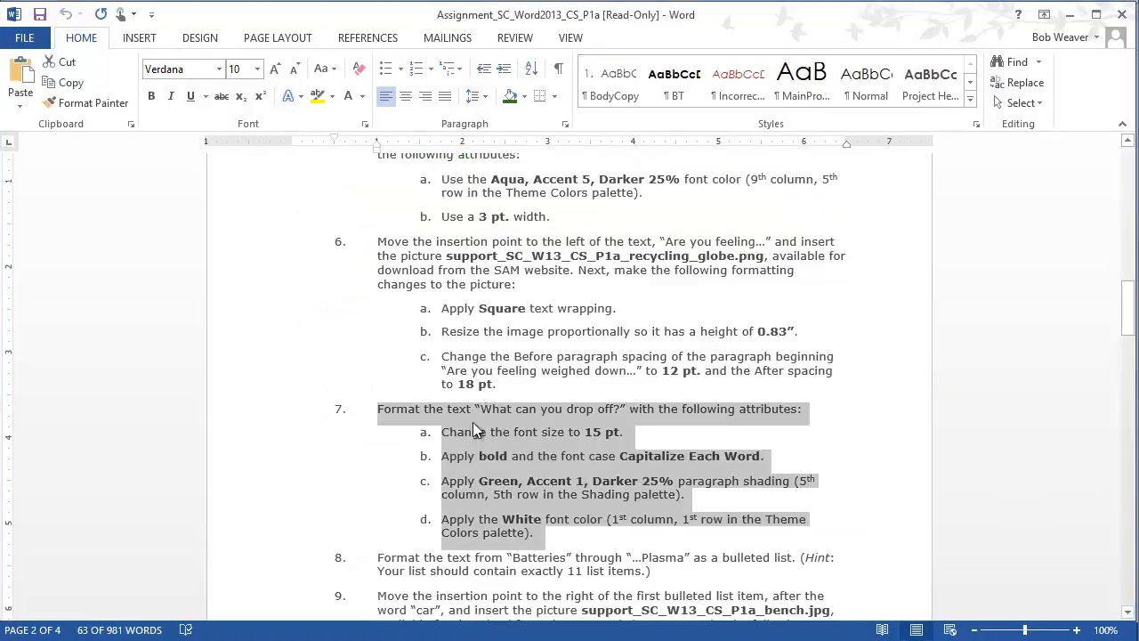
scroll(470, 464, down, 3)
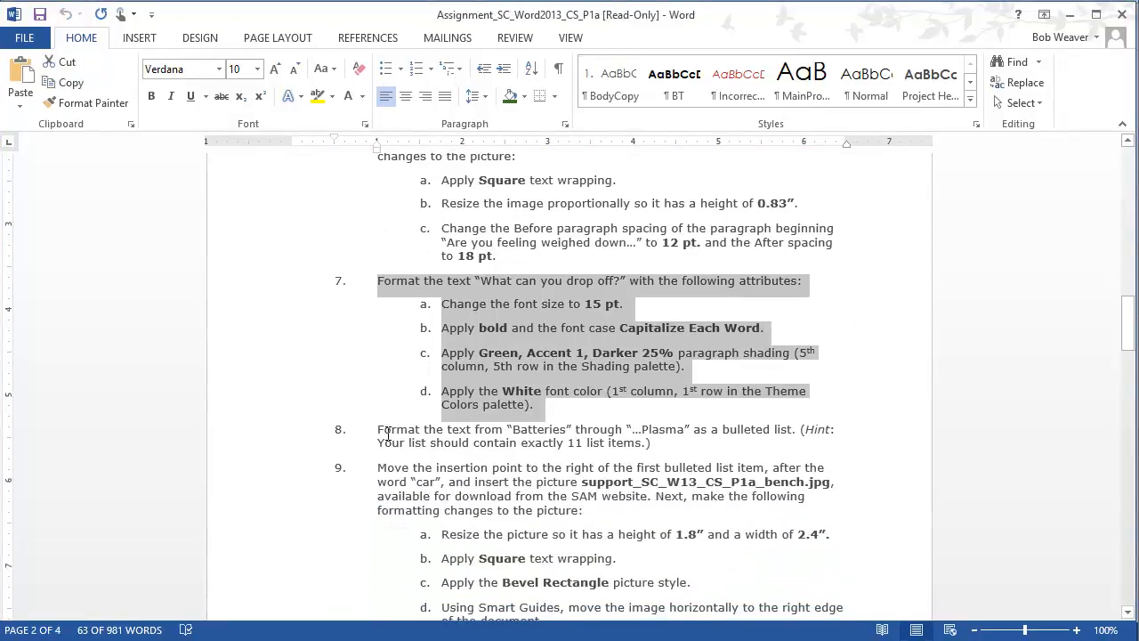
drag(377, 428, 702, 449)
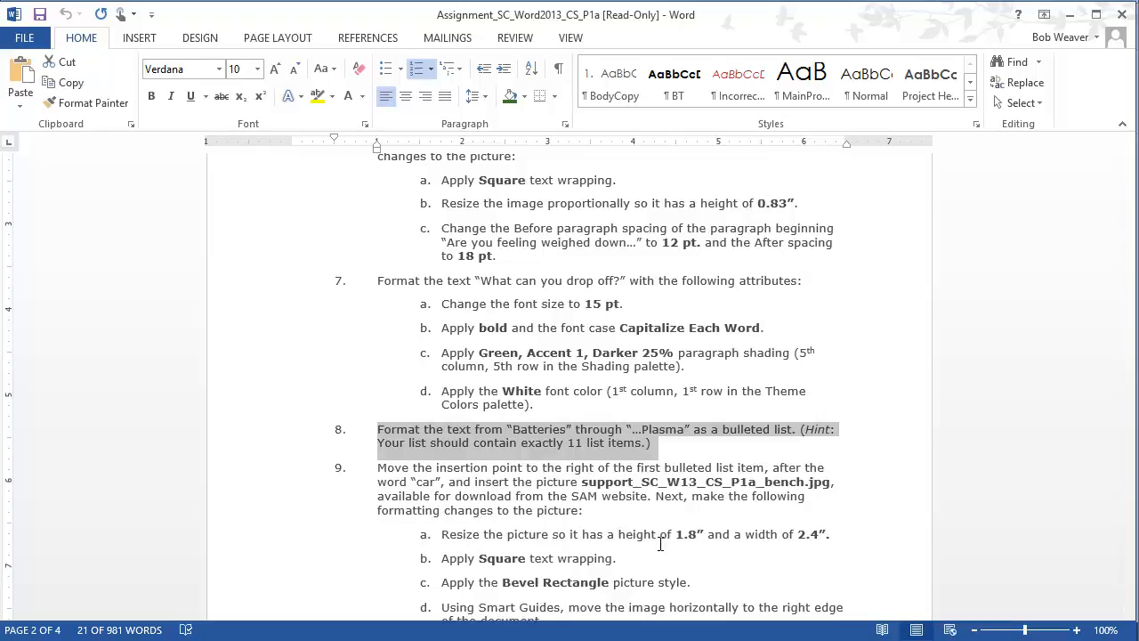
key(alt+Tab)
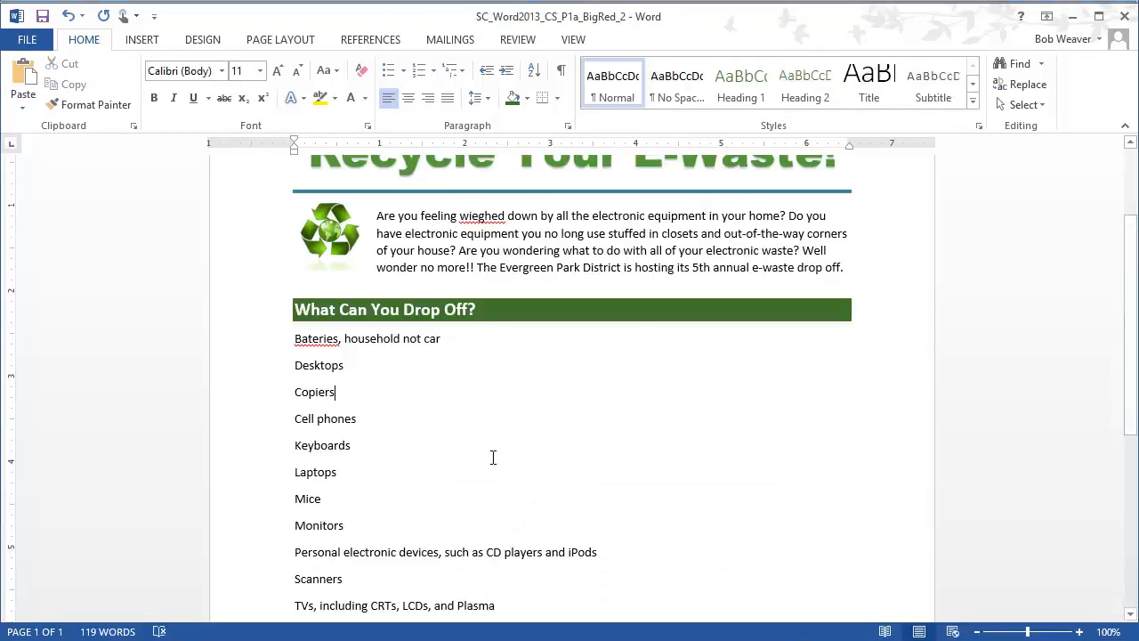
click(289, 339)
drag(289, 339, 494, 606)
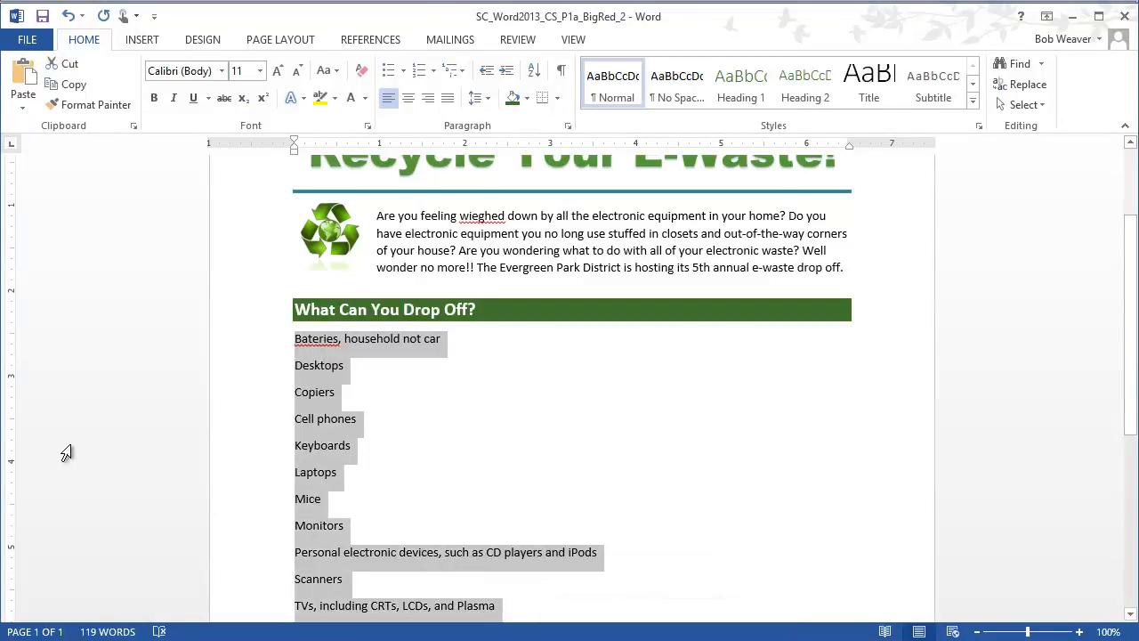
scroll(89, 444, down, 2)
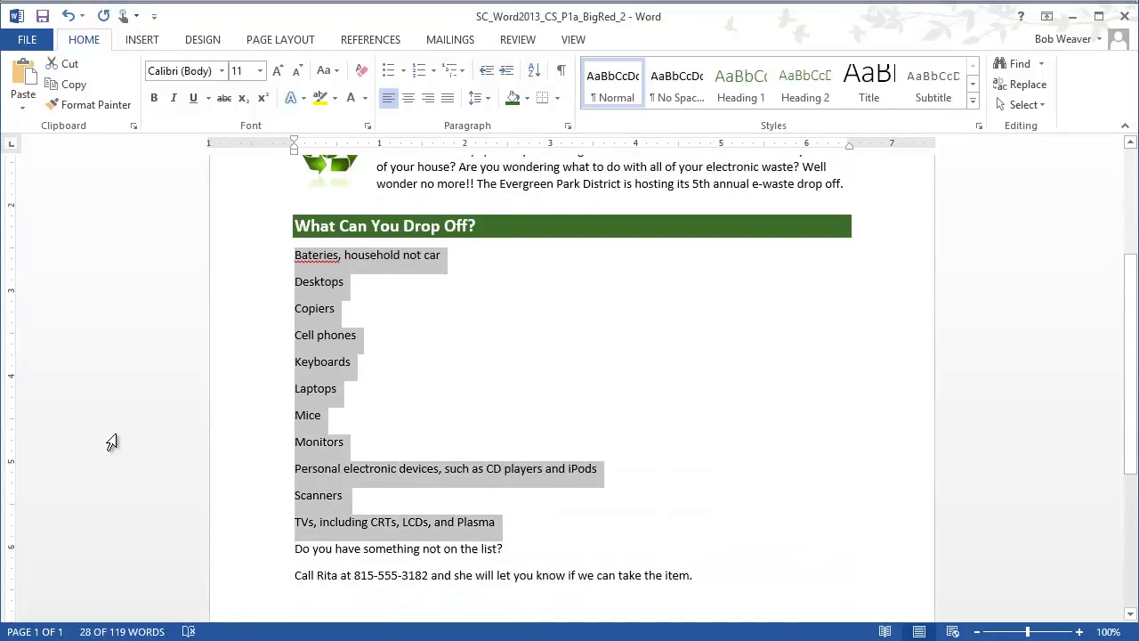
click(388, 70)
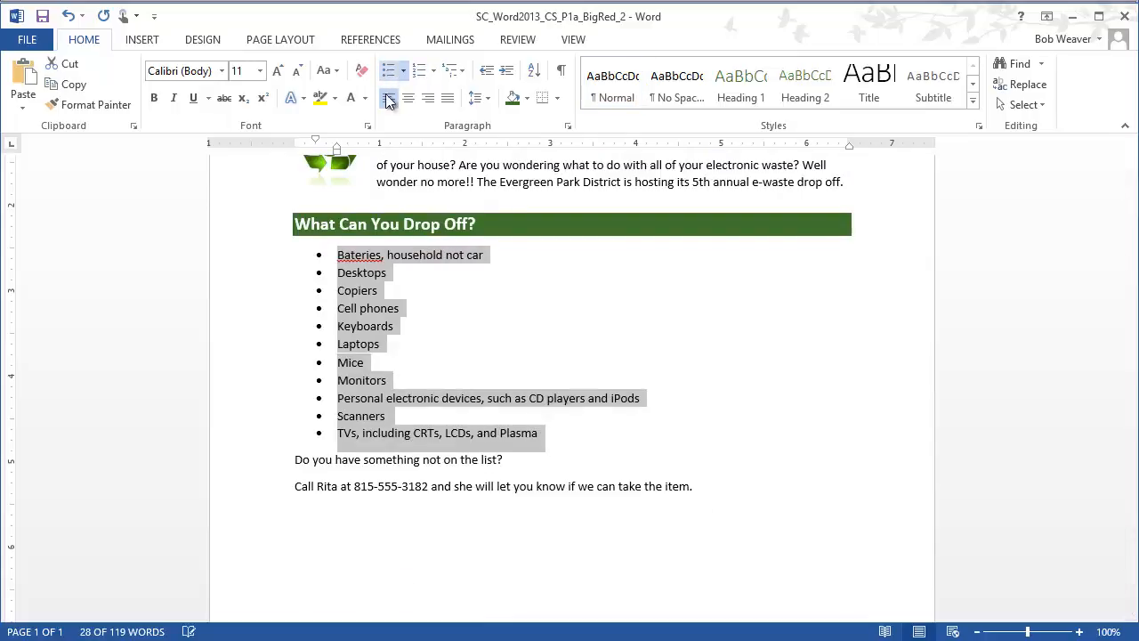
click(575, 356)
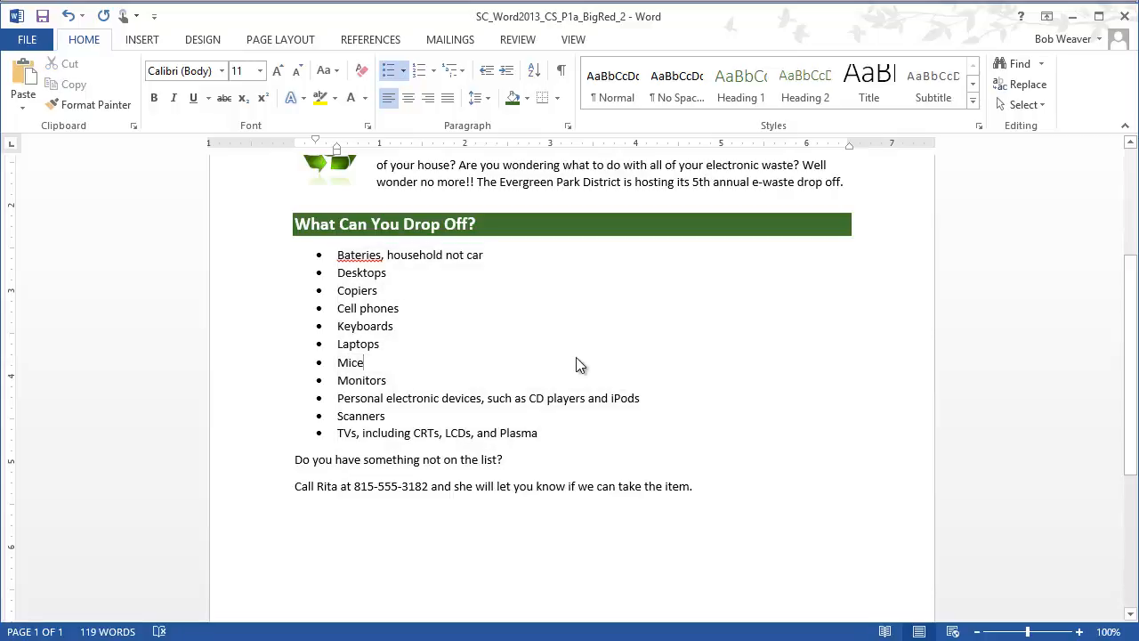
- Consult instruction 9 in the assignment document and insert the picture support_SC_W13_CS_P1a_bench after "car" in the flyer's first bullet
key(alt+Tab)
scroll(350, 381, down, 2)
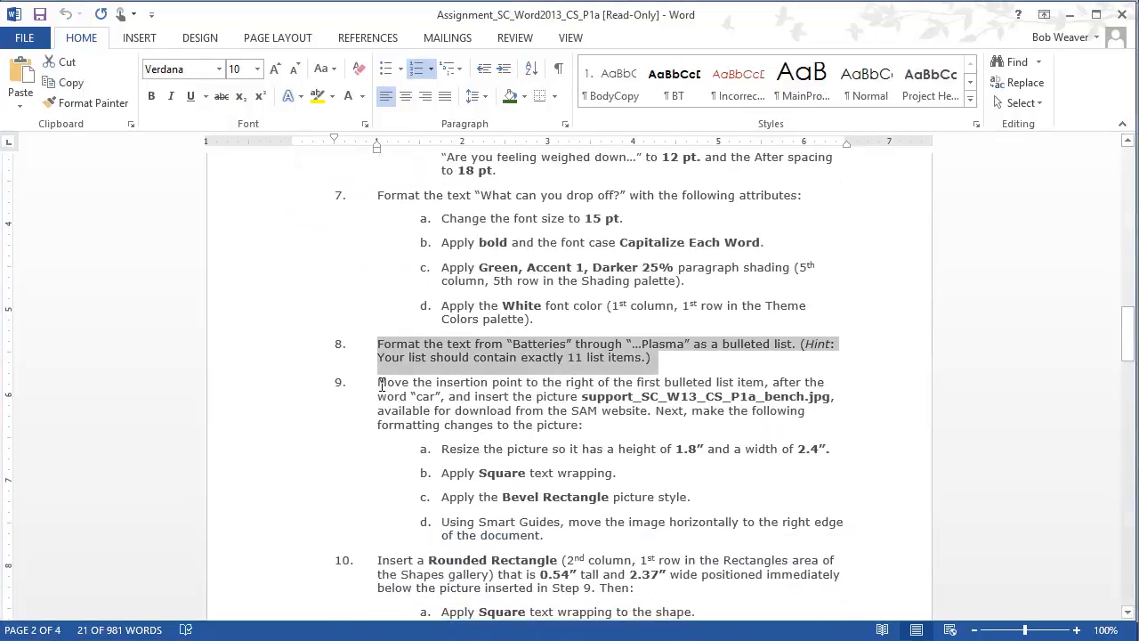
click(351, 381)
drag(511, 449, 845, 535)
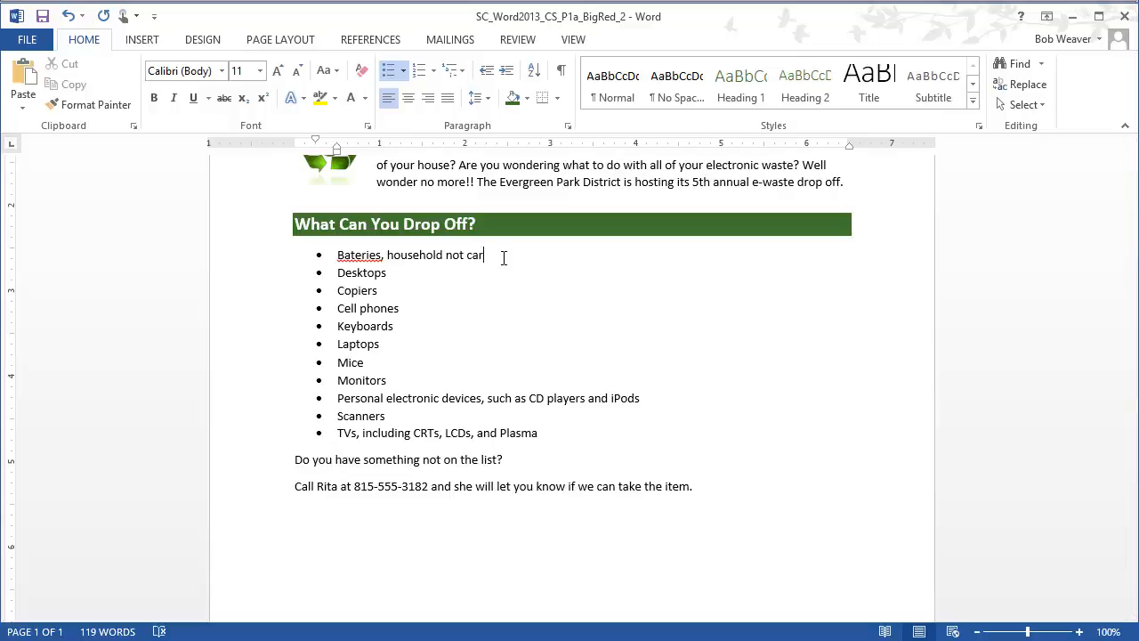
click(143, 42)
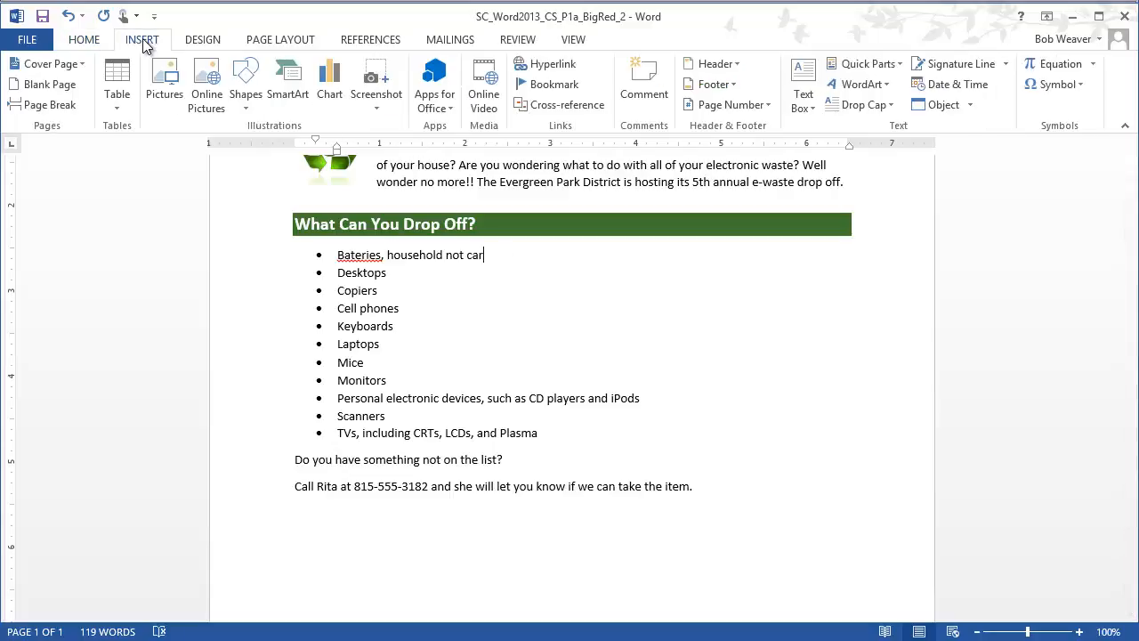
click(163, 93)
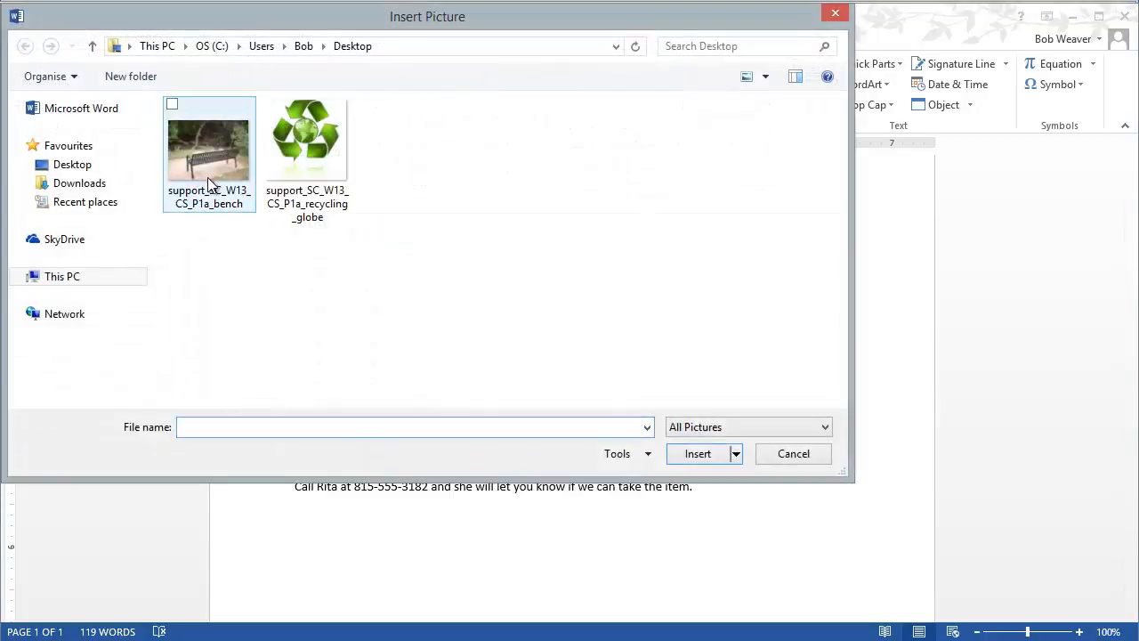
double_click(210, 178)
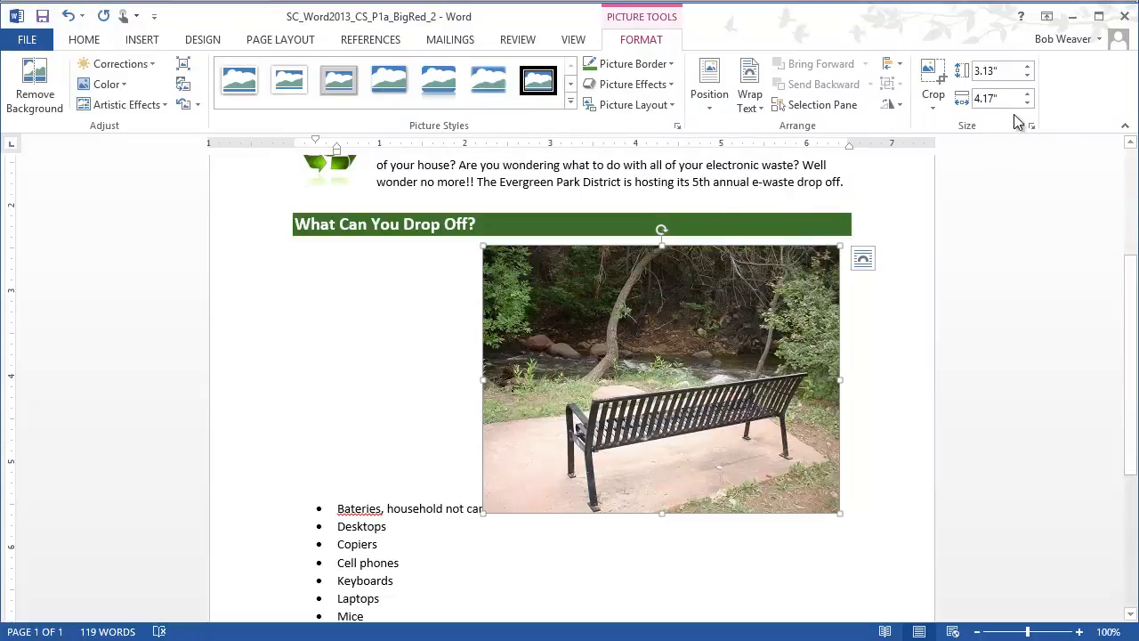
- Set the bench picture's height to 1.8" and apply Square text wrapping to it
click(1011, 72)
text(1.8)
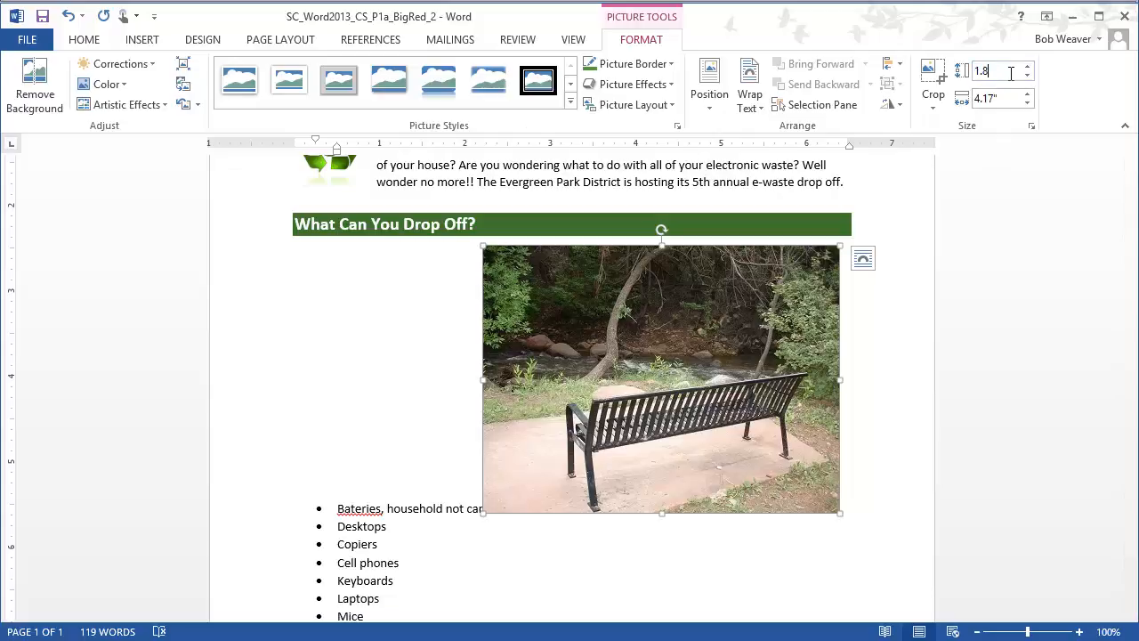
key(Return)
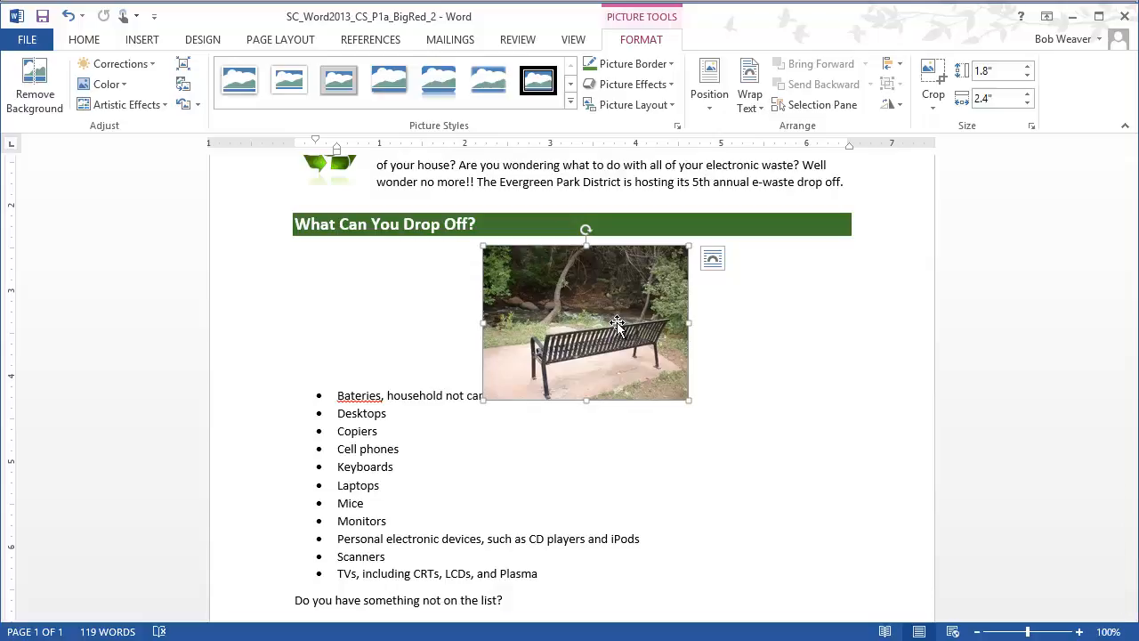
click(711, 258)
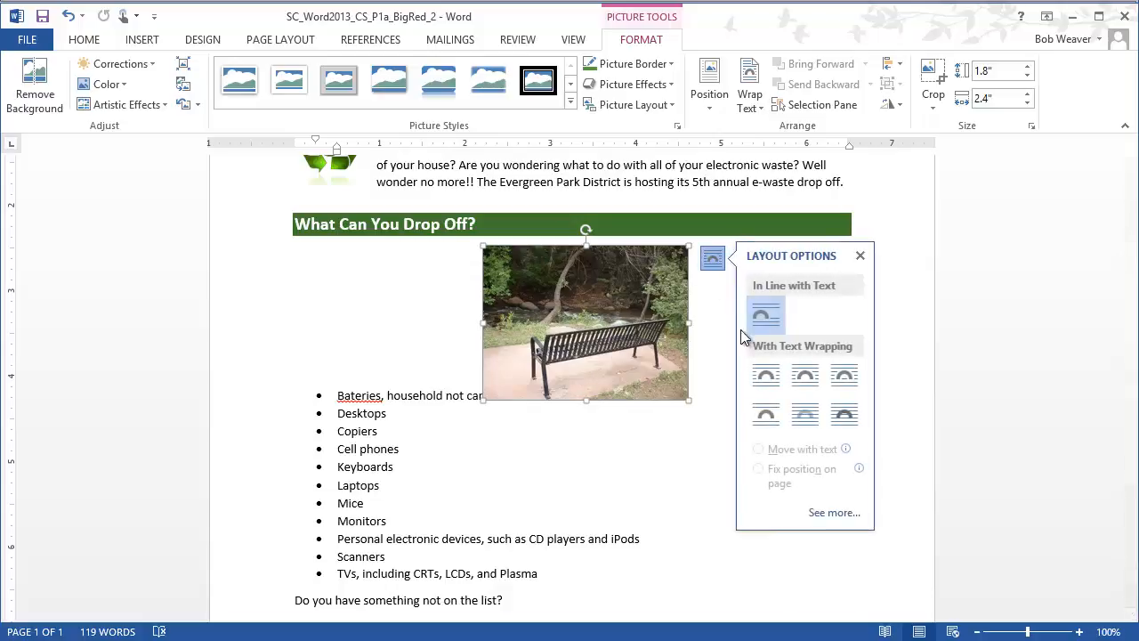
click(766, 378)
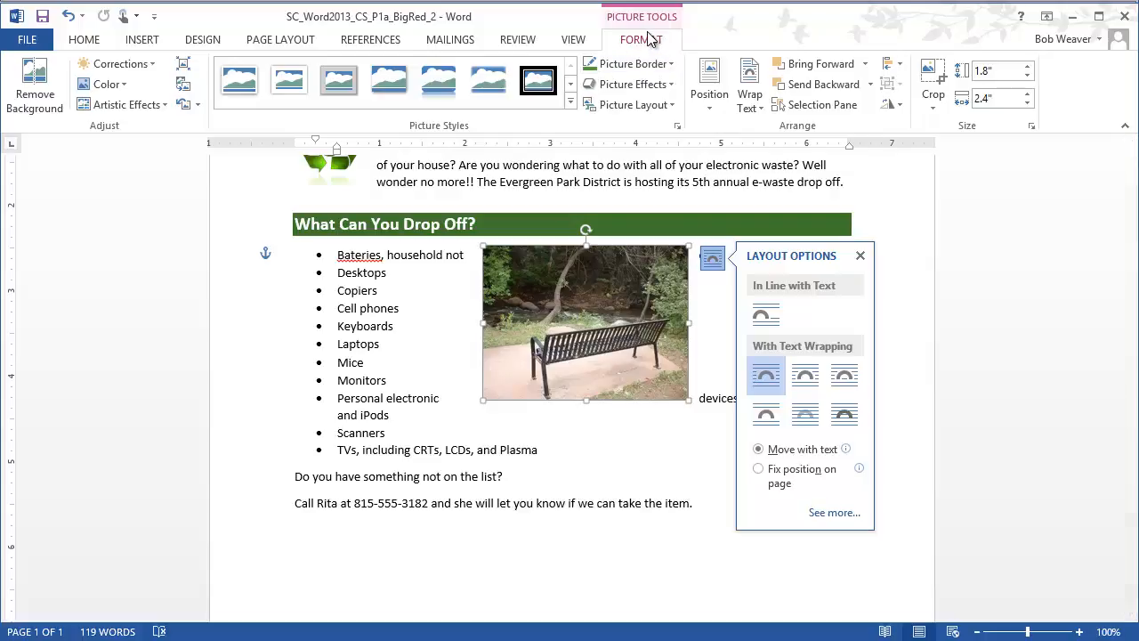
- Apply the Bevel Rectangle picture style to the bench picture and move it horizontally to the document's right edge
click(569, 103)
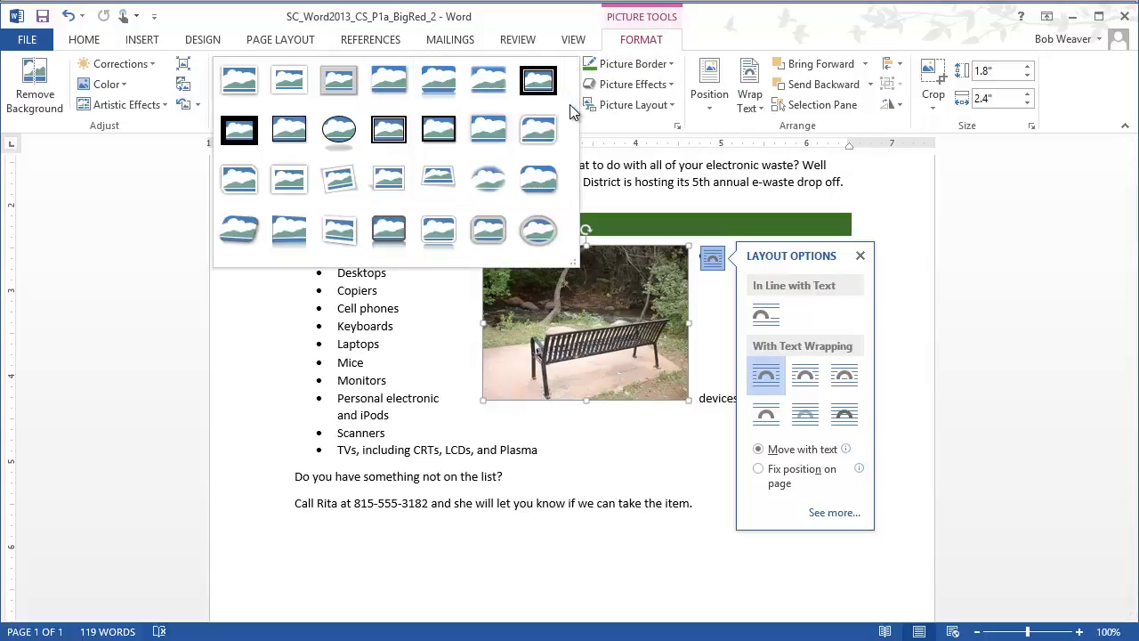
click(539, 183)
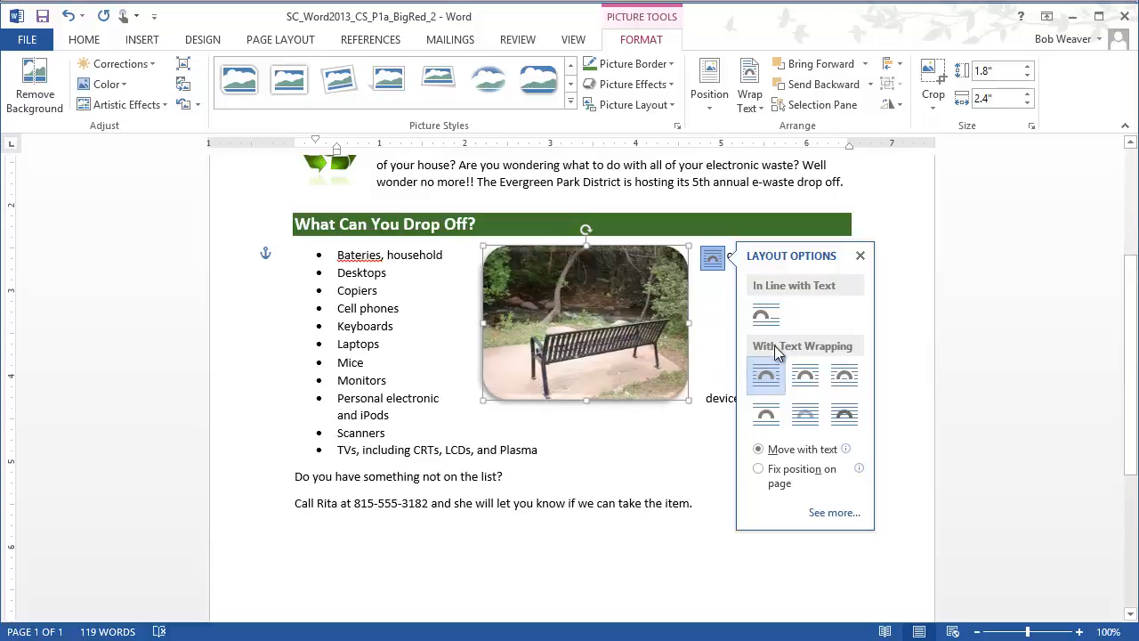
click(860, 257)
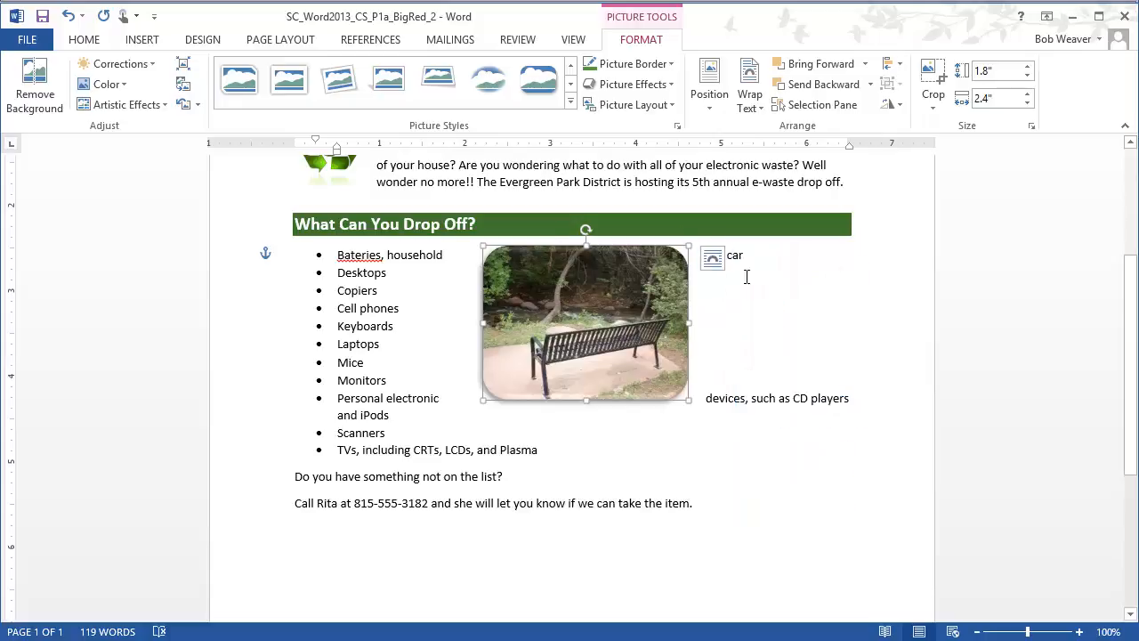
drag(605, 307, 758, 306)
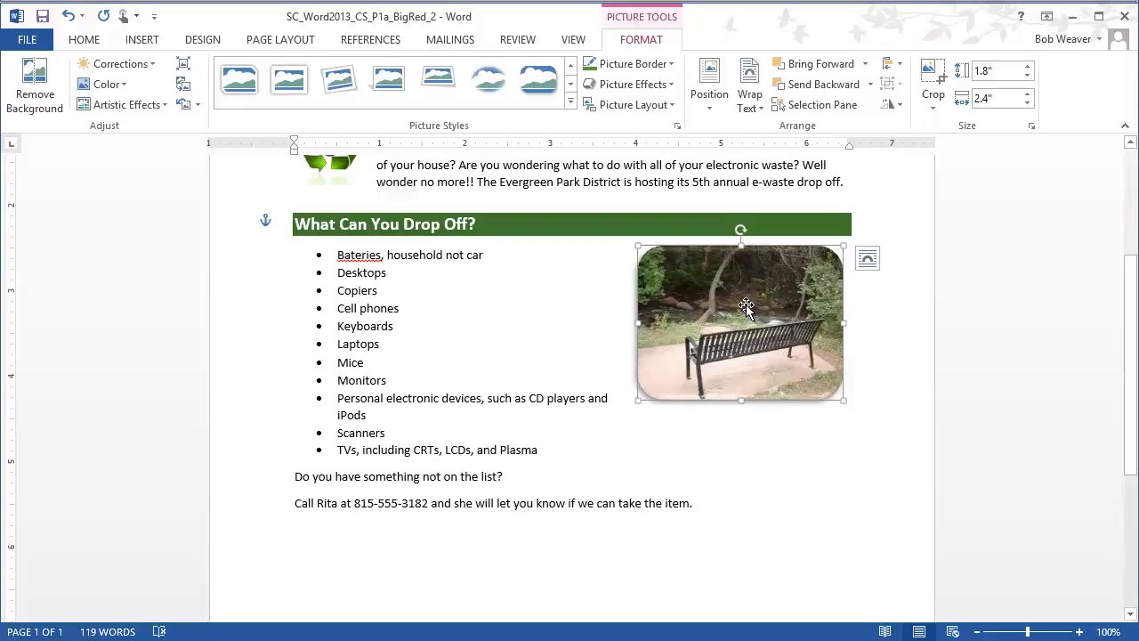
- Consult instruction 10 in the assignment document and draw a Rounded Rectangle about 0.37" by 2.35" immediately below the flyer's bench picture
key(alt+Tab)
scroll(531, 501, down, 6)
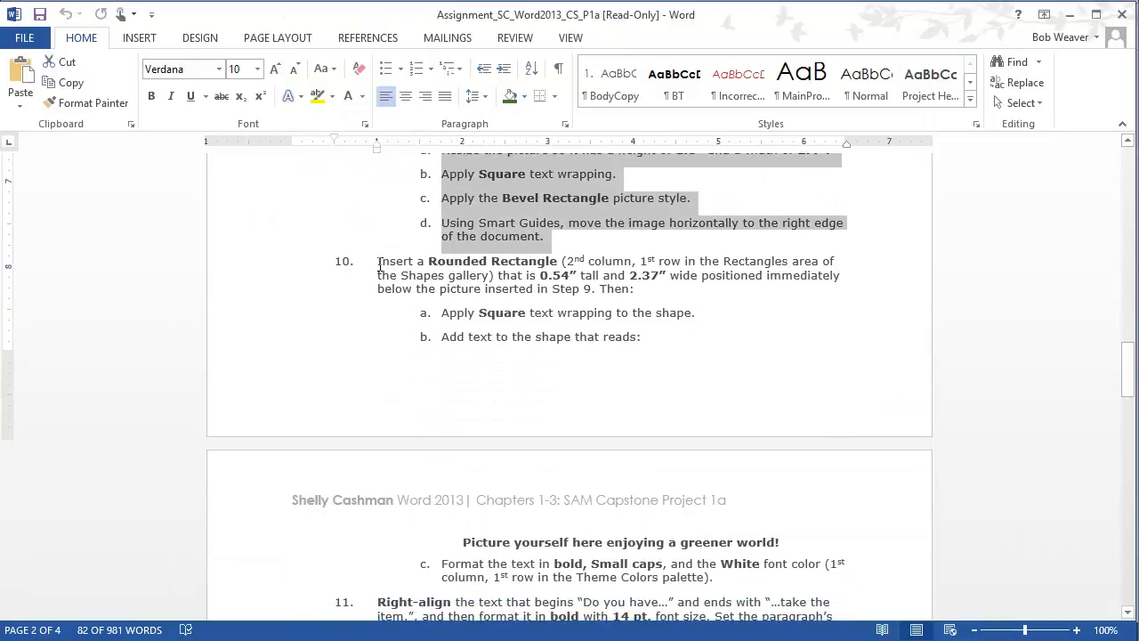
drag(376, 262, 730, 580)
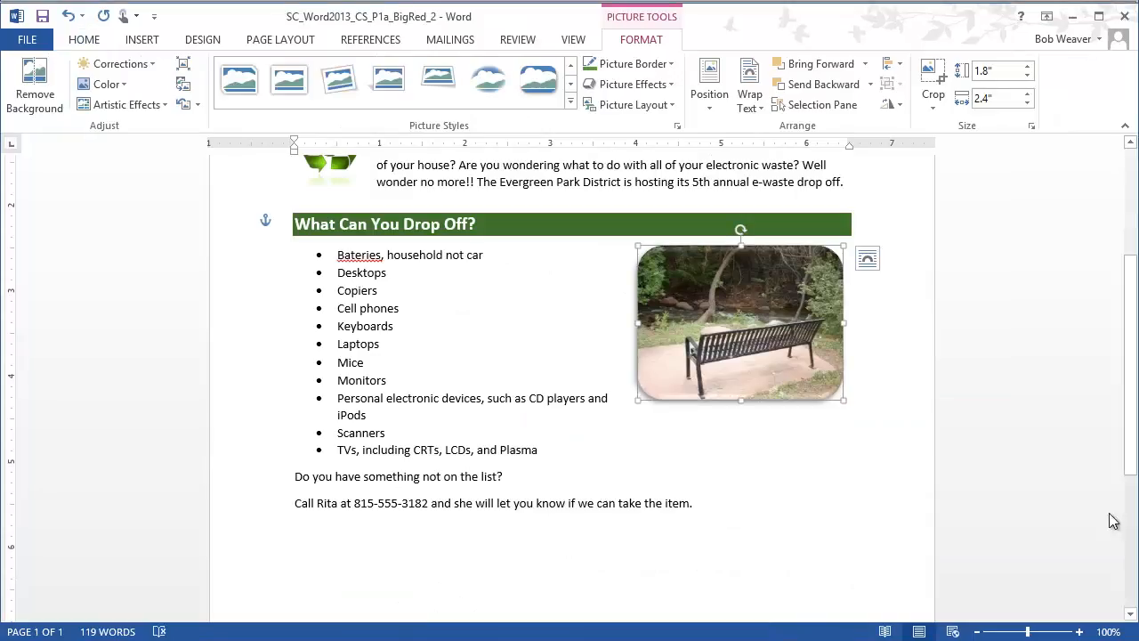
click(755, 428)
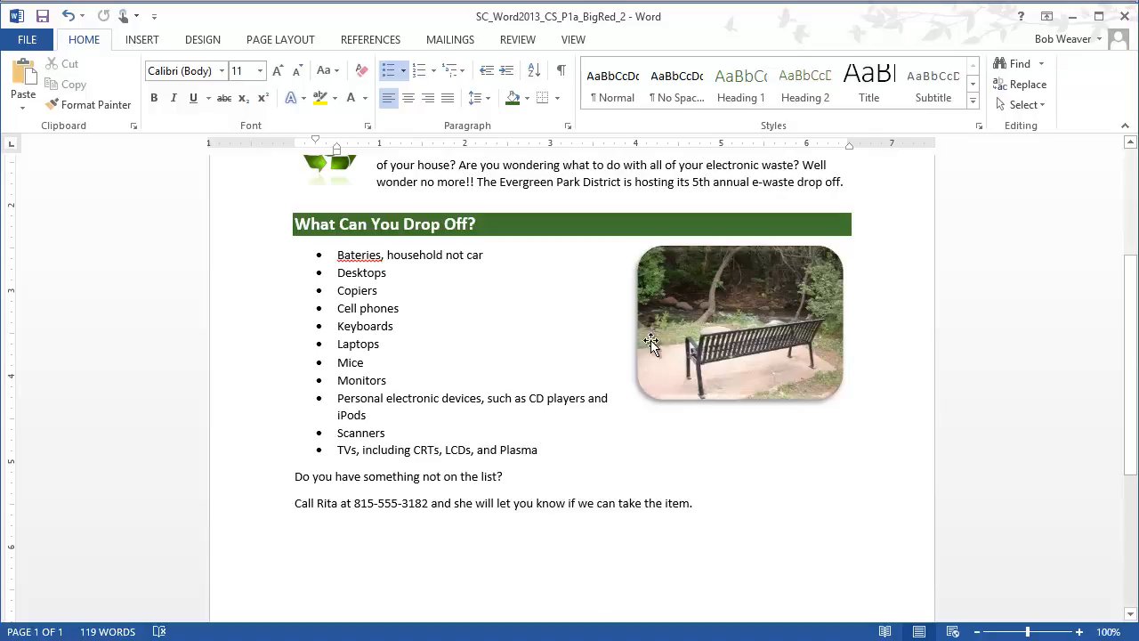
click(146, 41)
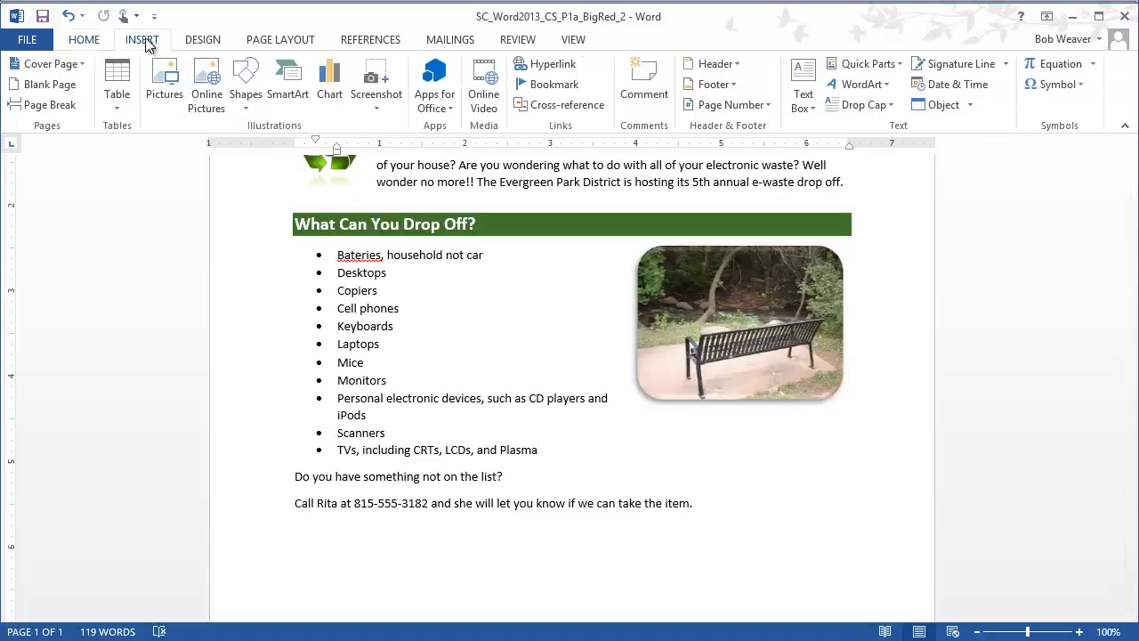
click(246, 102)
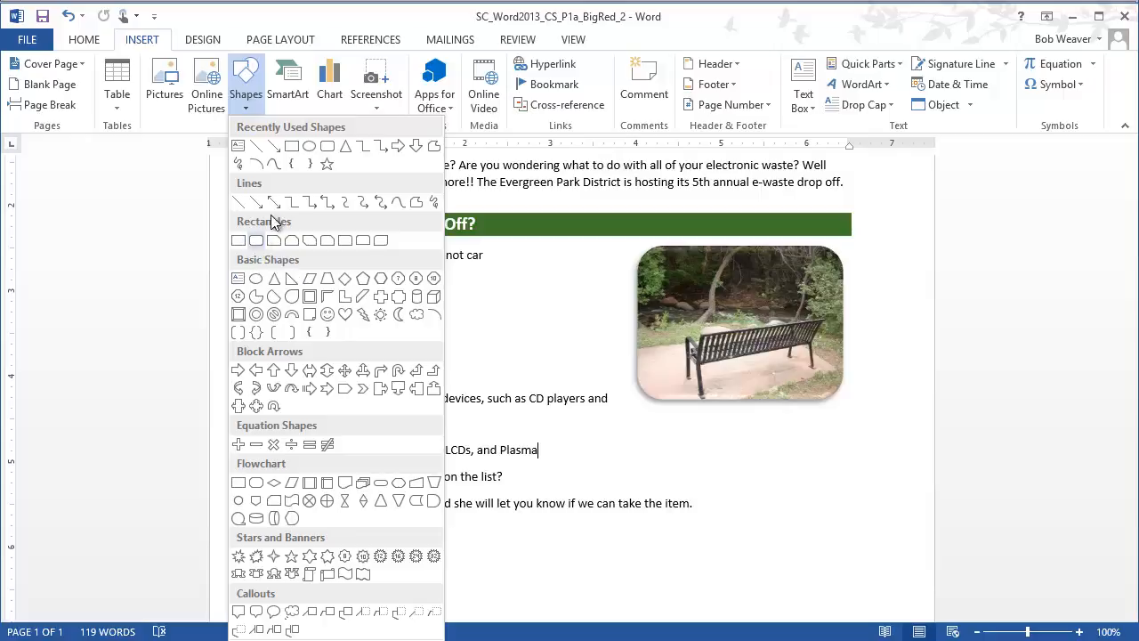
click(329, 149)
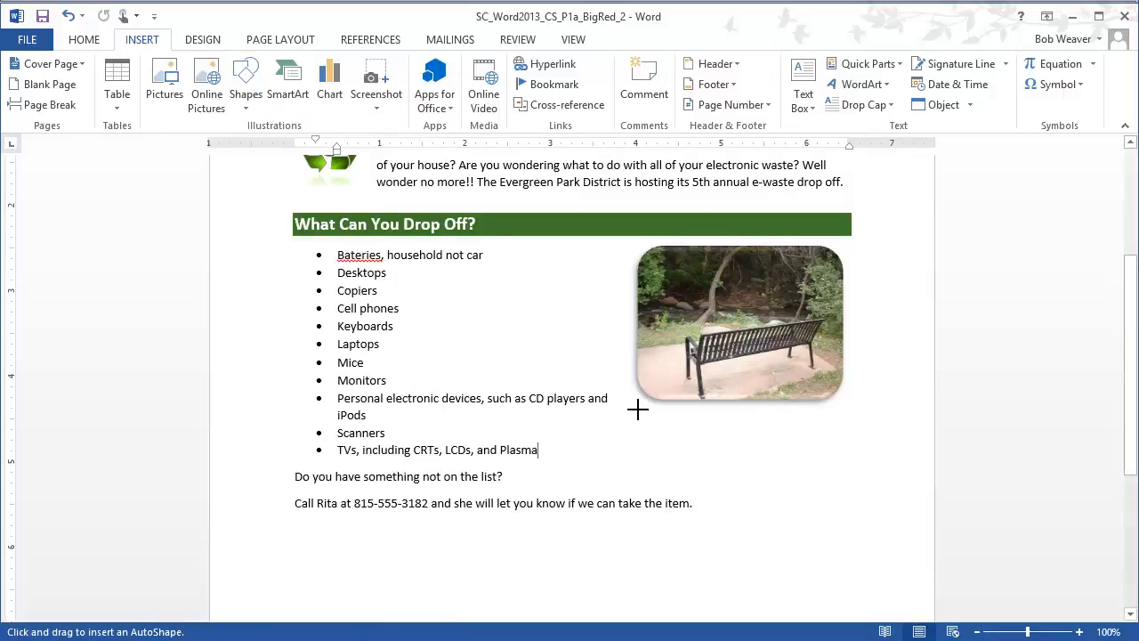
drag(637, 407, 839, 439)
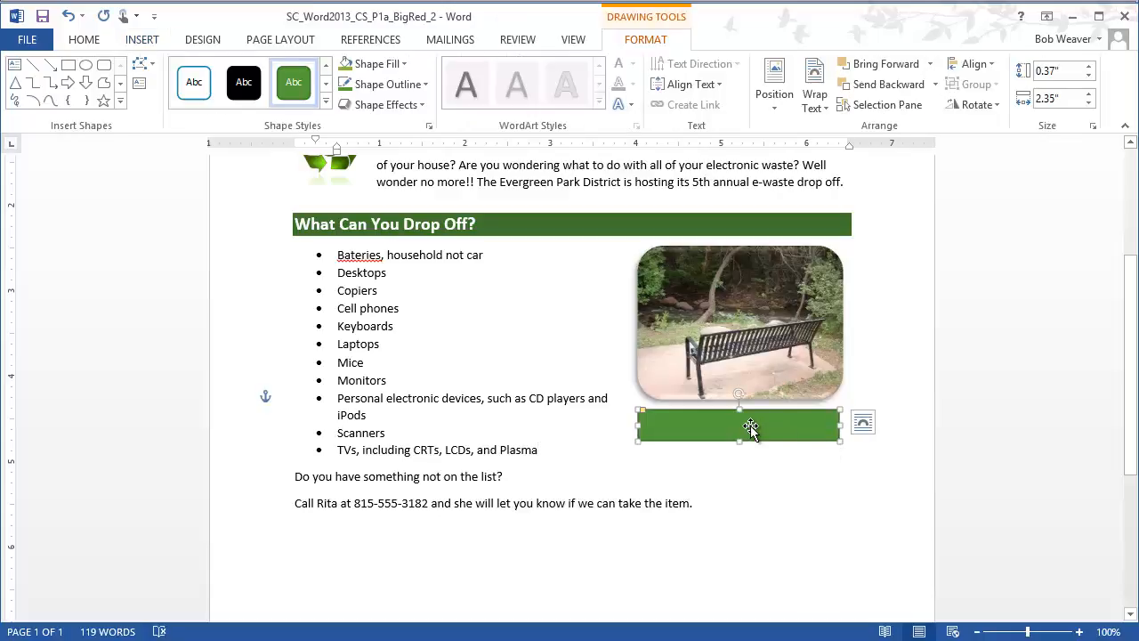
- Size the rounded rectangle to 0.54" tall and 2.37" wide, and apply Square text wrapping to it
click(1069, 72)
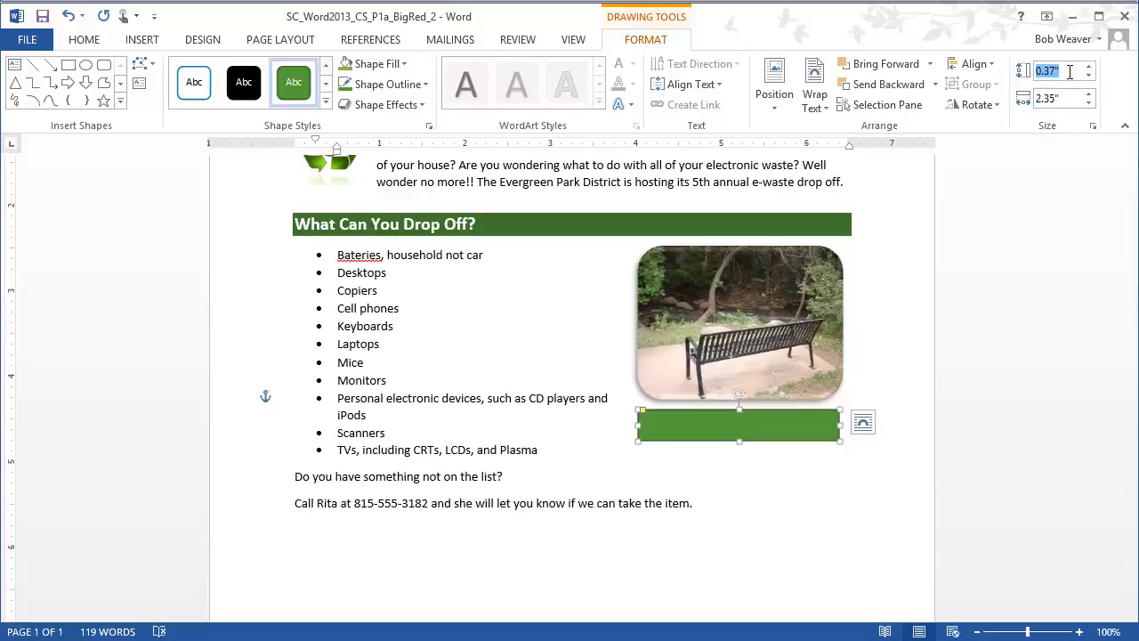
text(0.54)
key(Return)
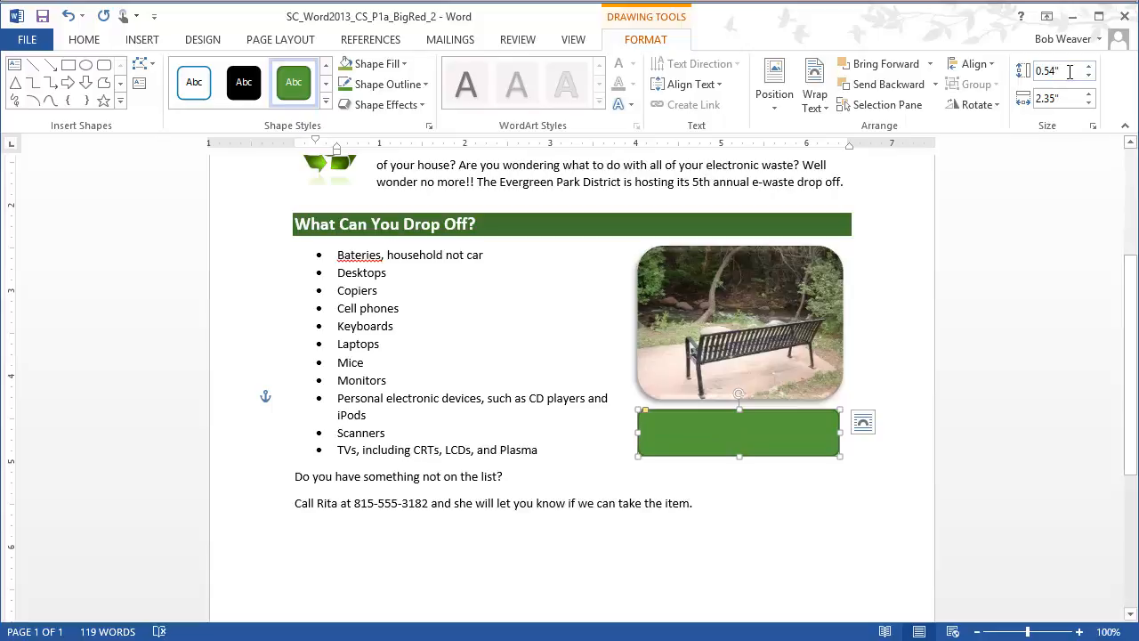
click(1070, 98)
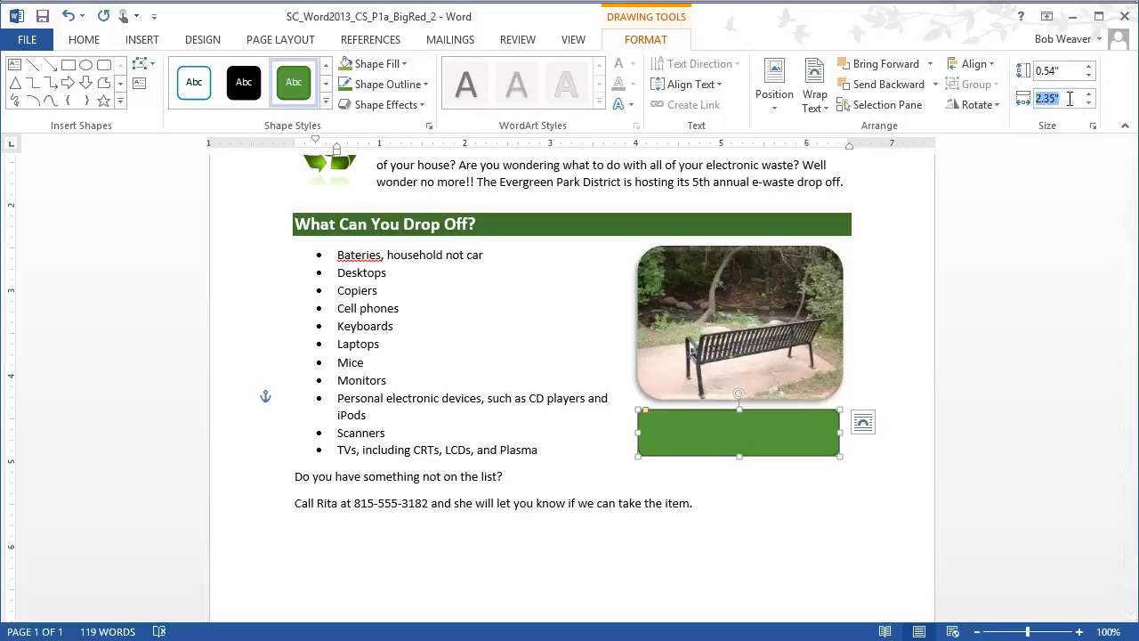
text(2.37)
key(Return)
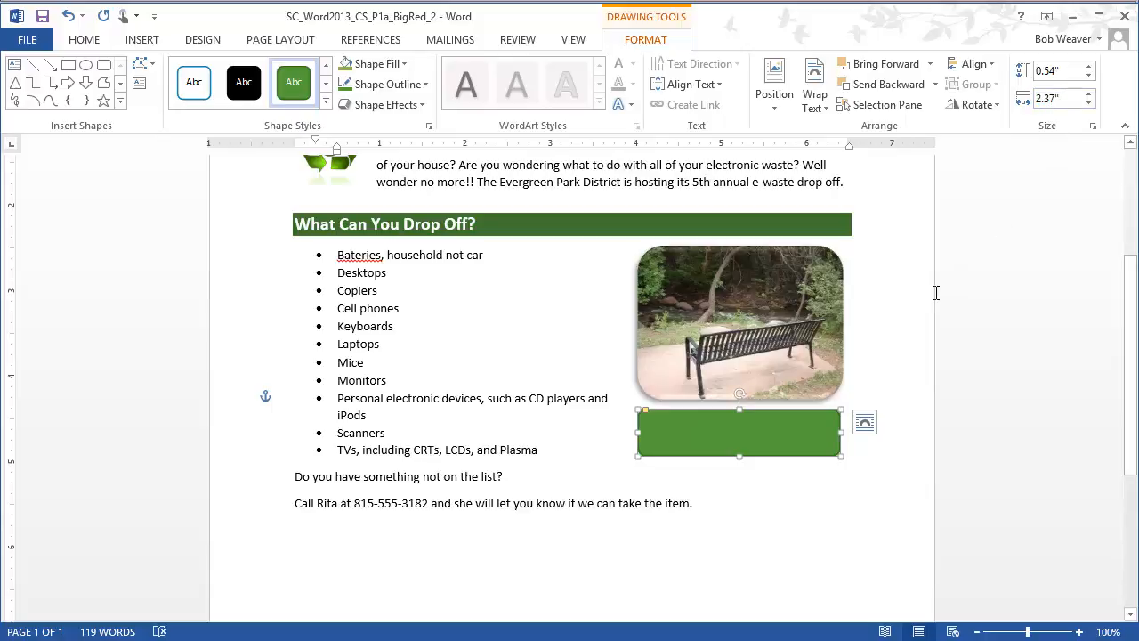
click(864, 422)
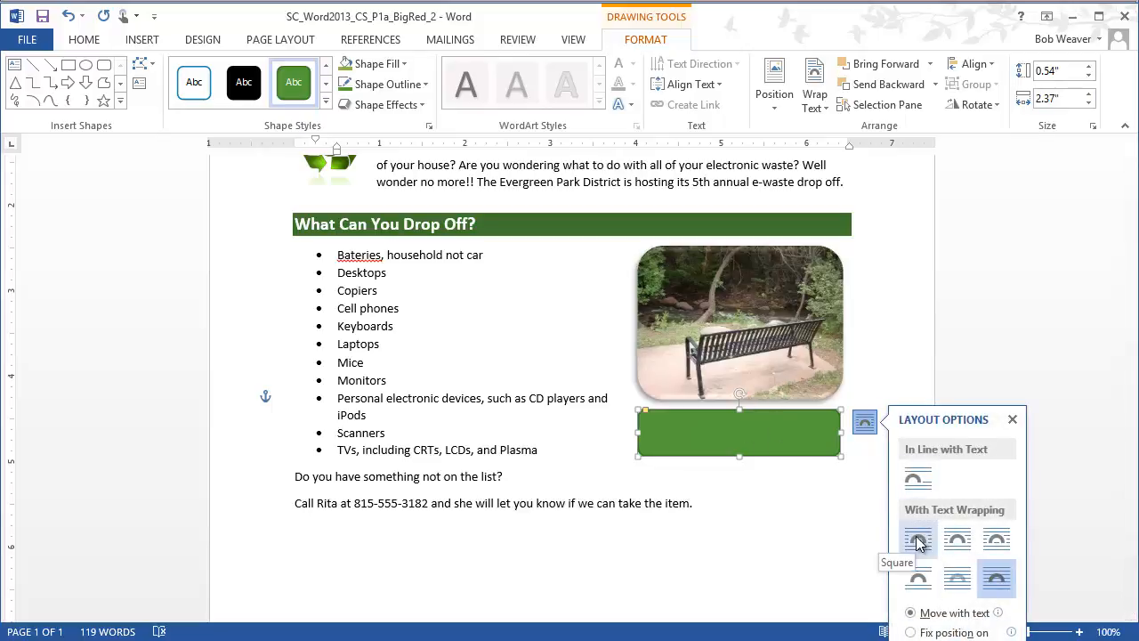
click(918, 540)
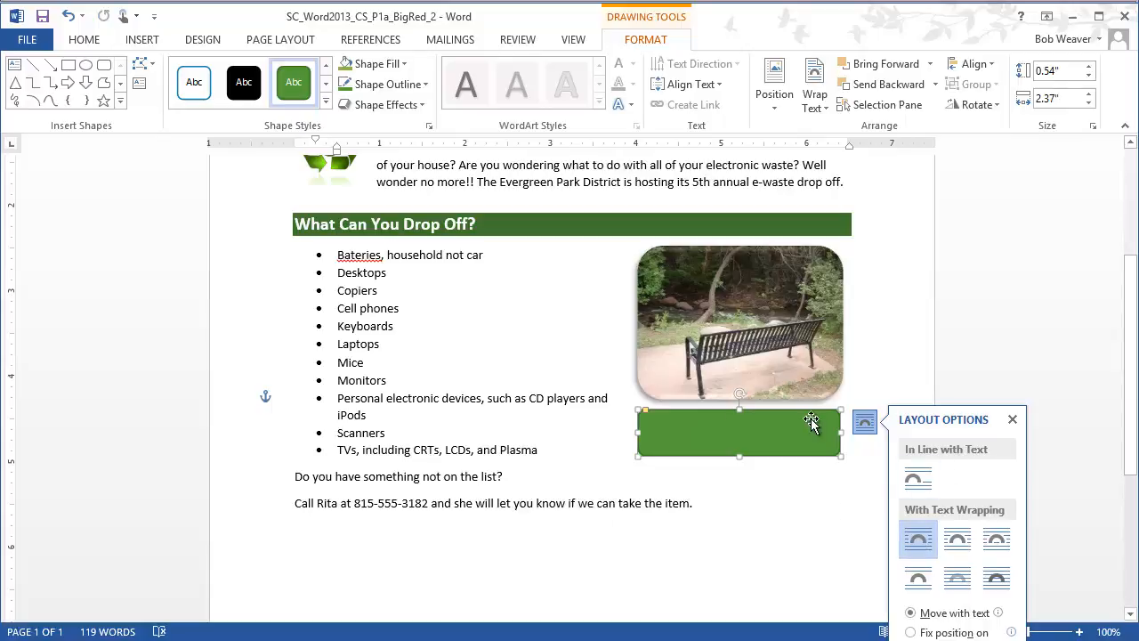
- Add the text "Picture yourself here enjoying a greener world!" to the rounded rectangle
right_click(737, 434)
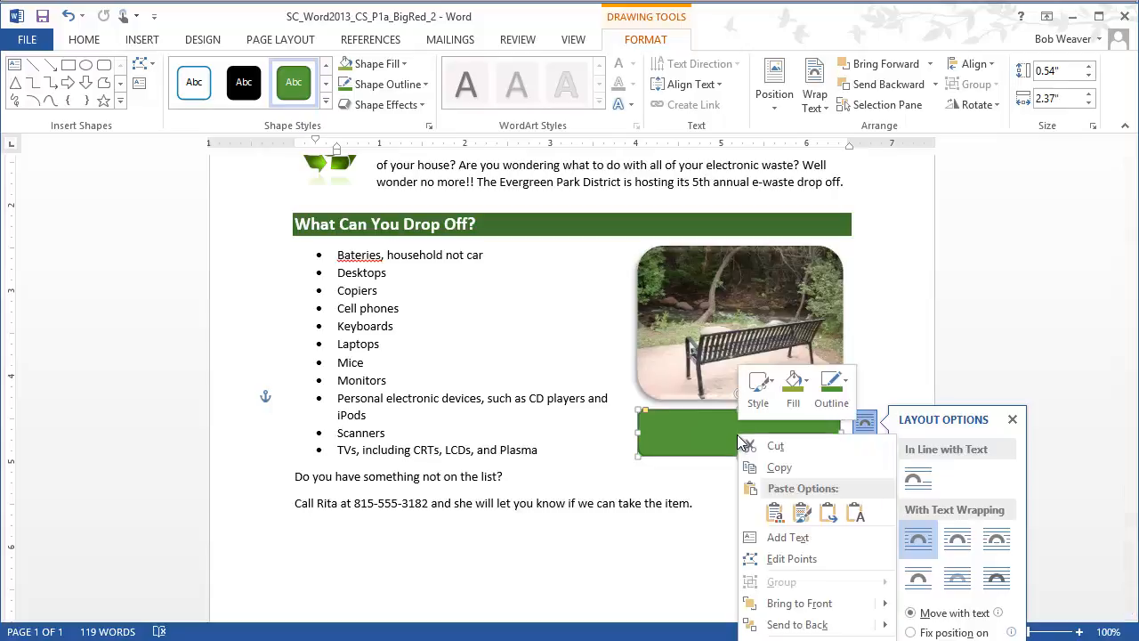
click(787, 538)
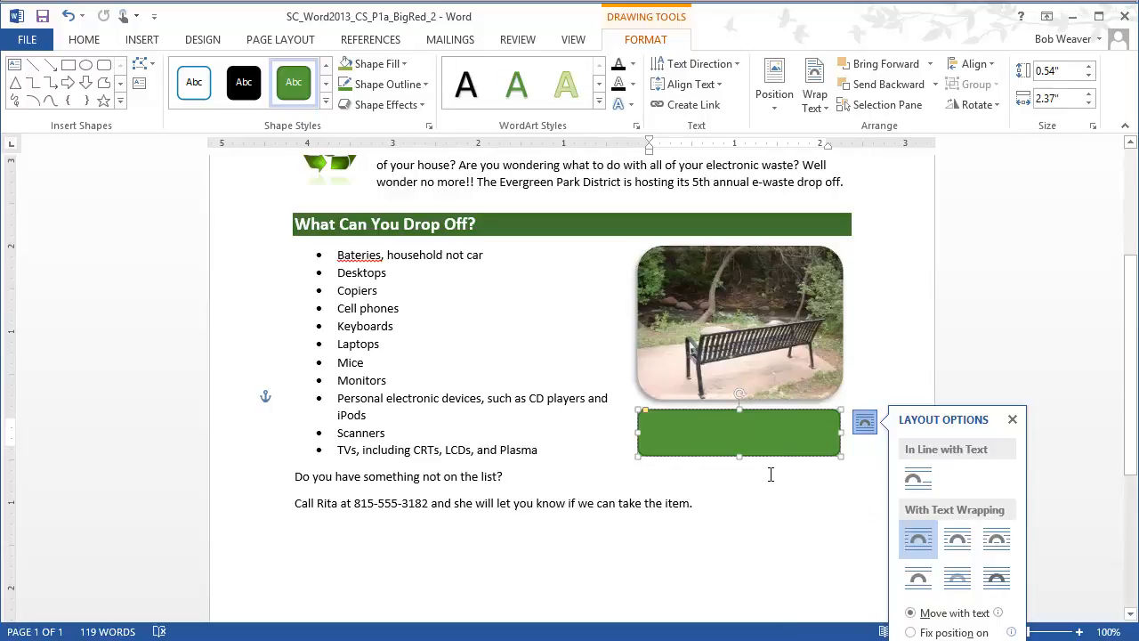
text(Pictu)
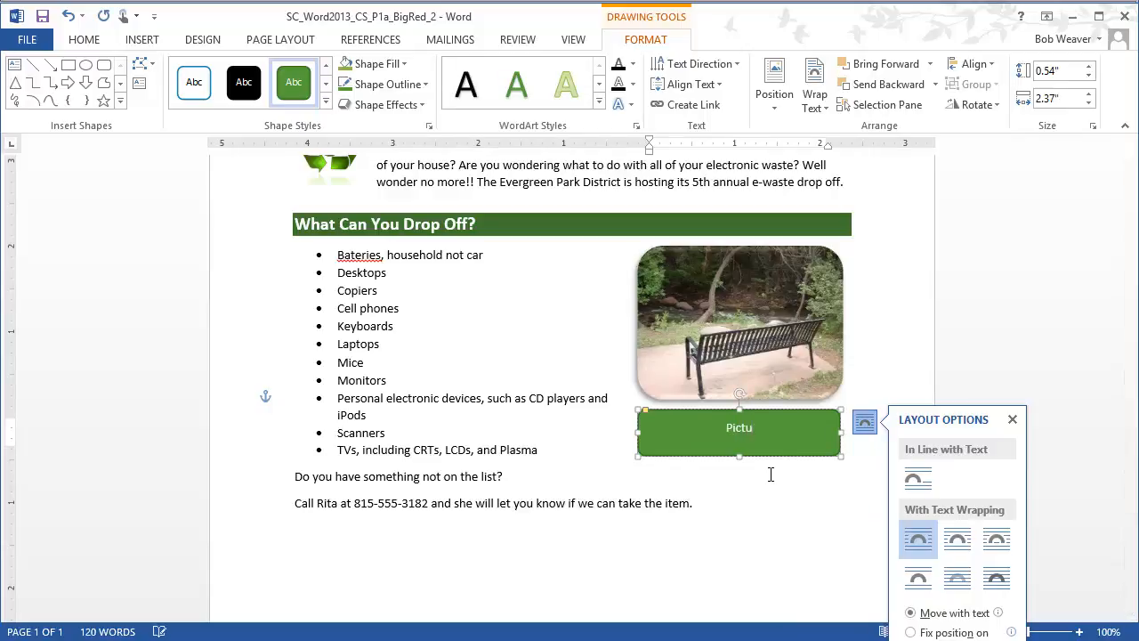
text(re yourself here enjoying)
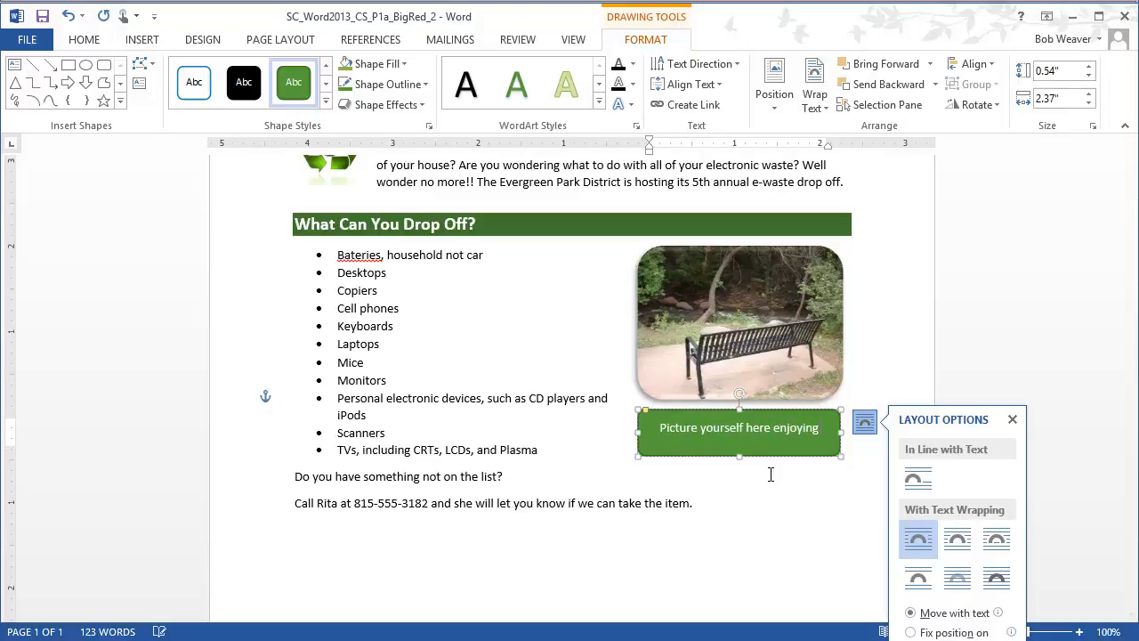
text( a greener world)
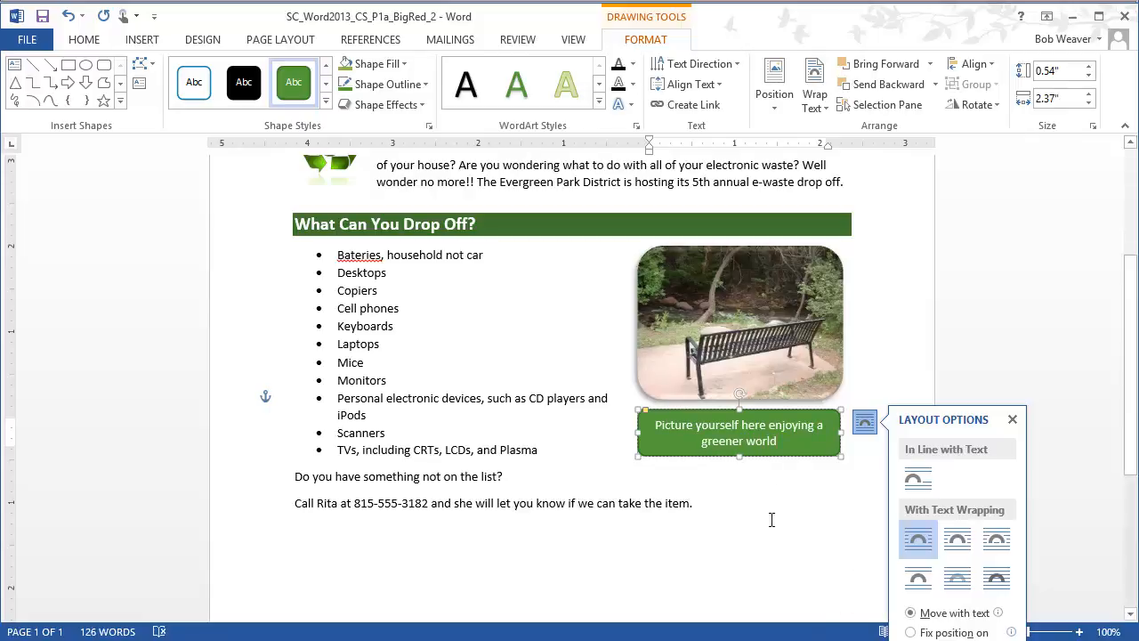
text(!)
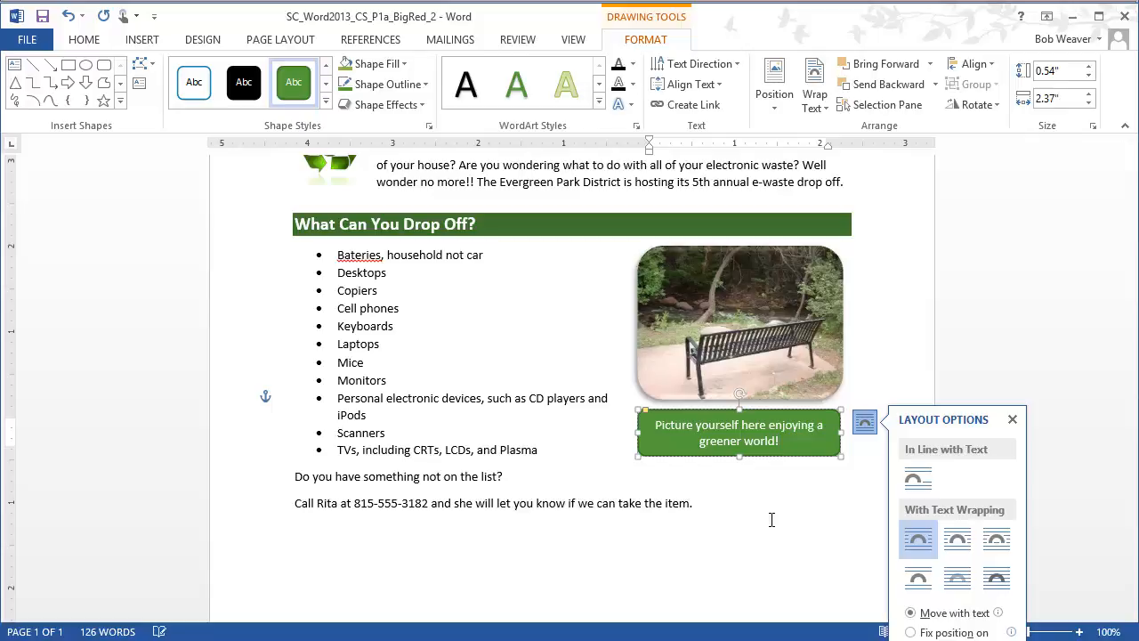
- Format the rounded rectangle's caption text in bold and Small caps
triple_click(770, 442)
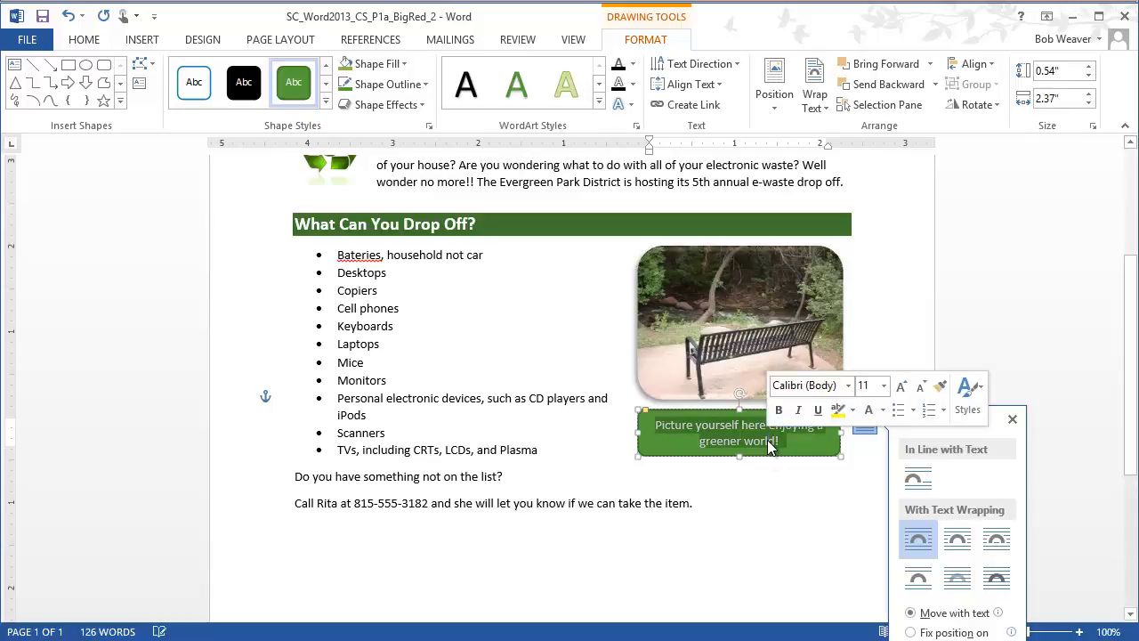
click(84, 39)
click(154, 103)
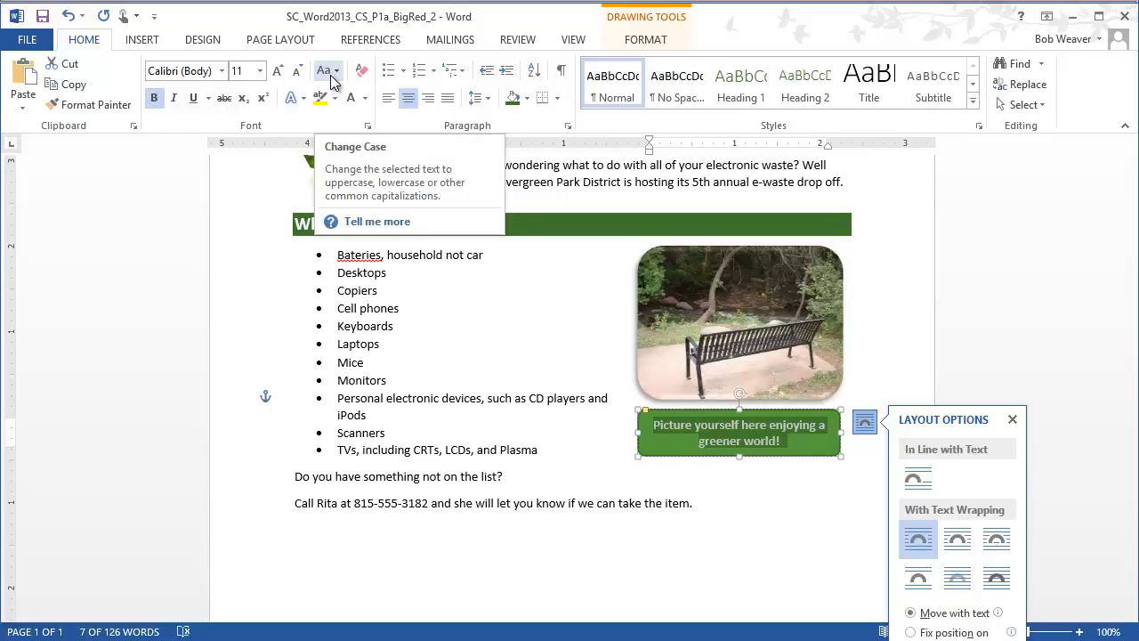
click(368, 130)
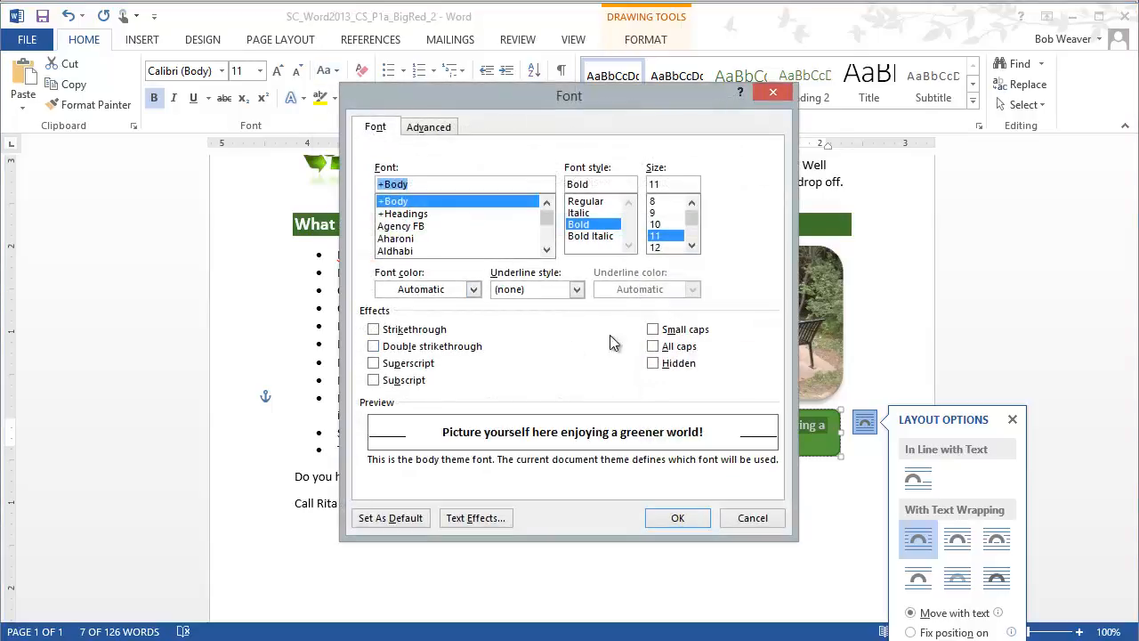
click(652, 330)
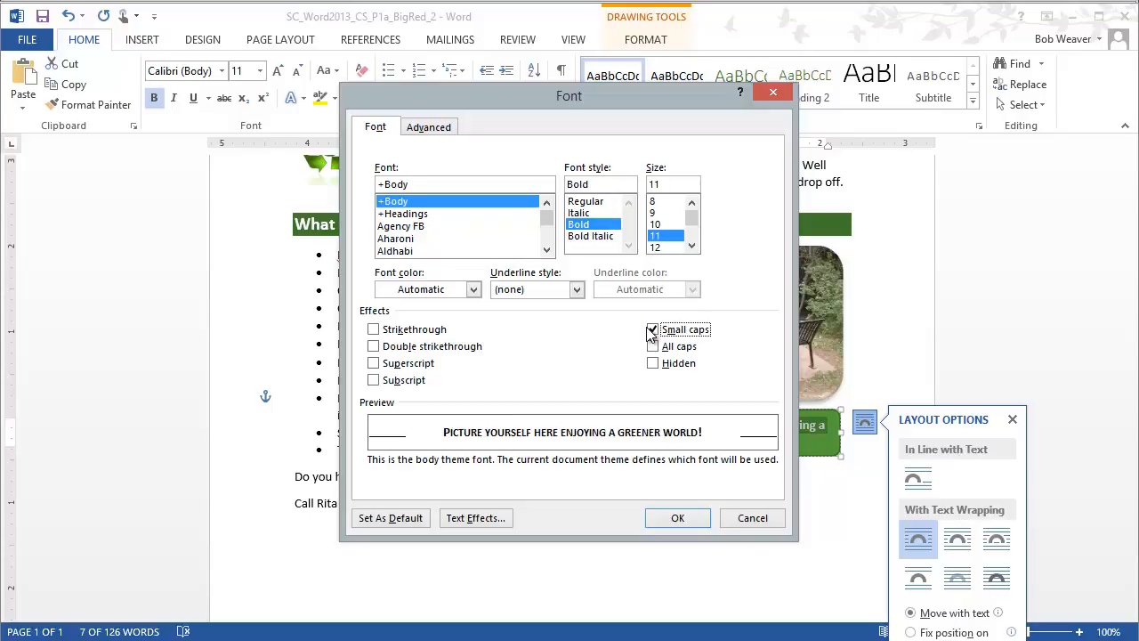
click(678, 514)
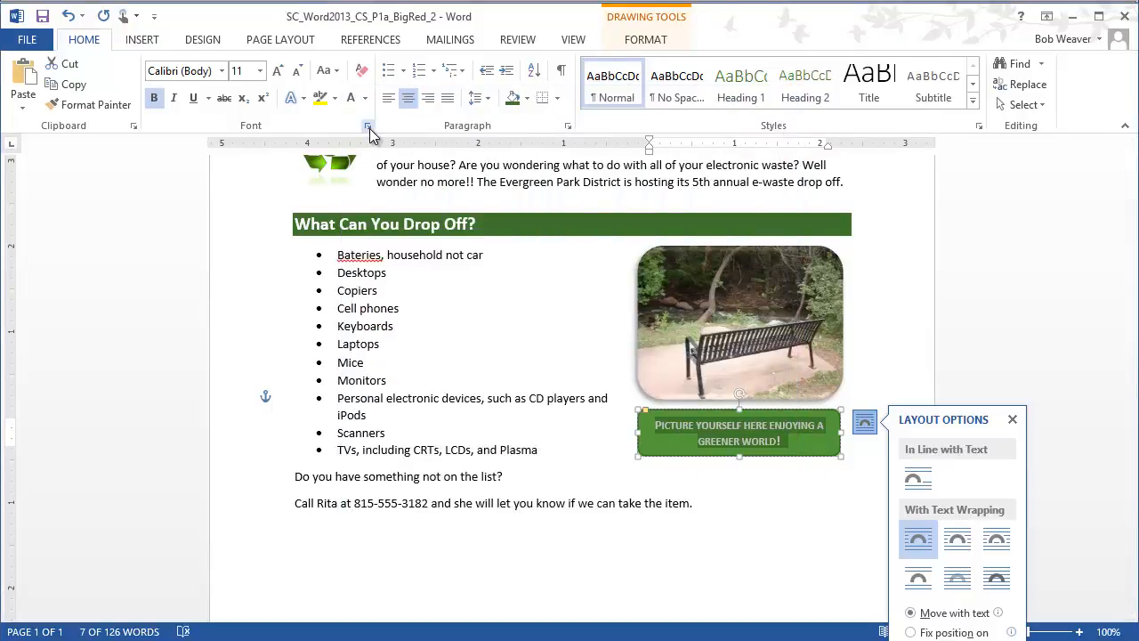
click(369, 127)
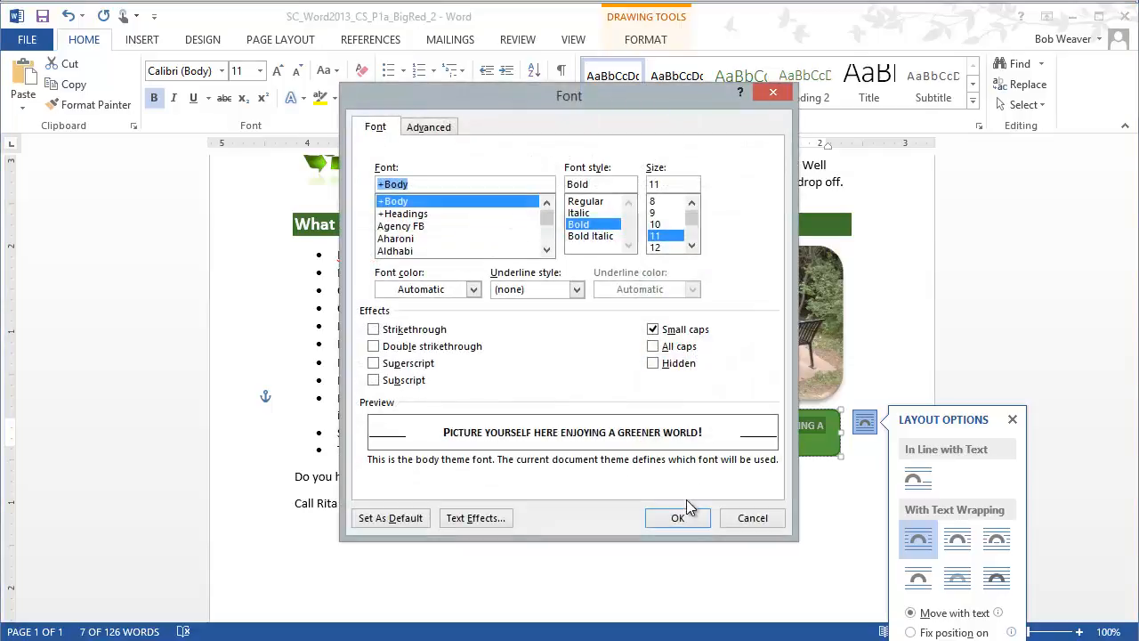
click(690, 520)
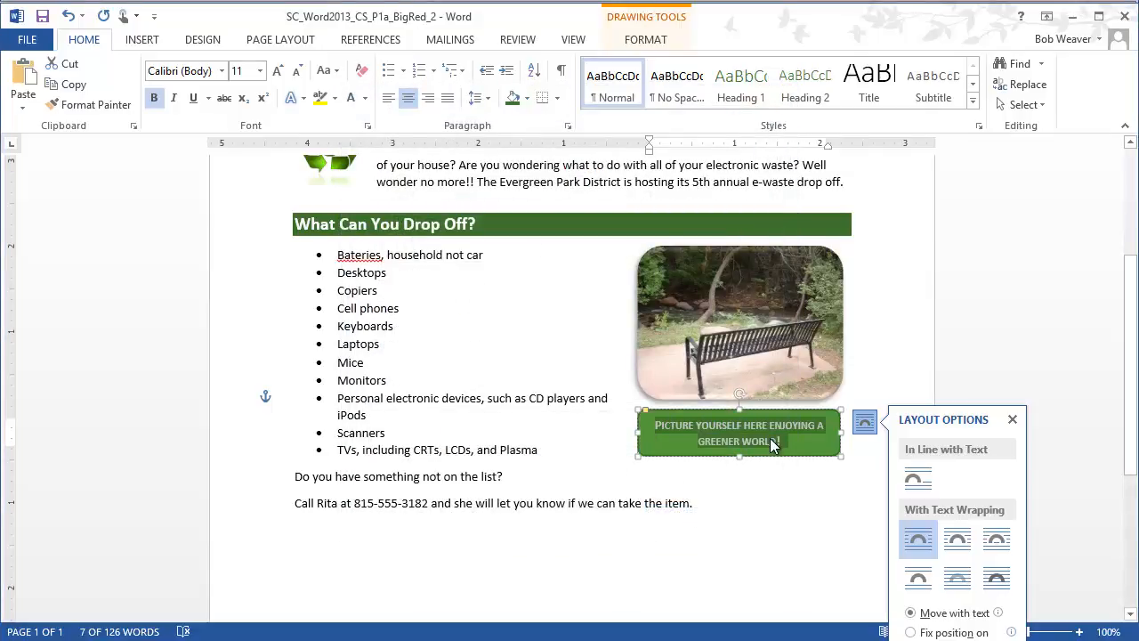
- Set the rounded rectangle's text to the White theme color and deselect the shape
click(363, 99)
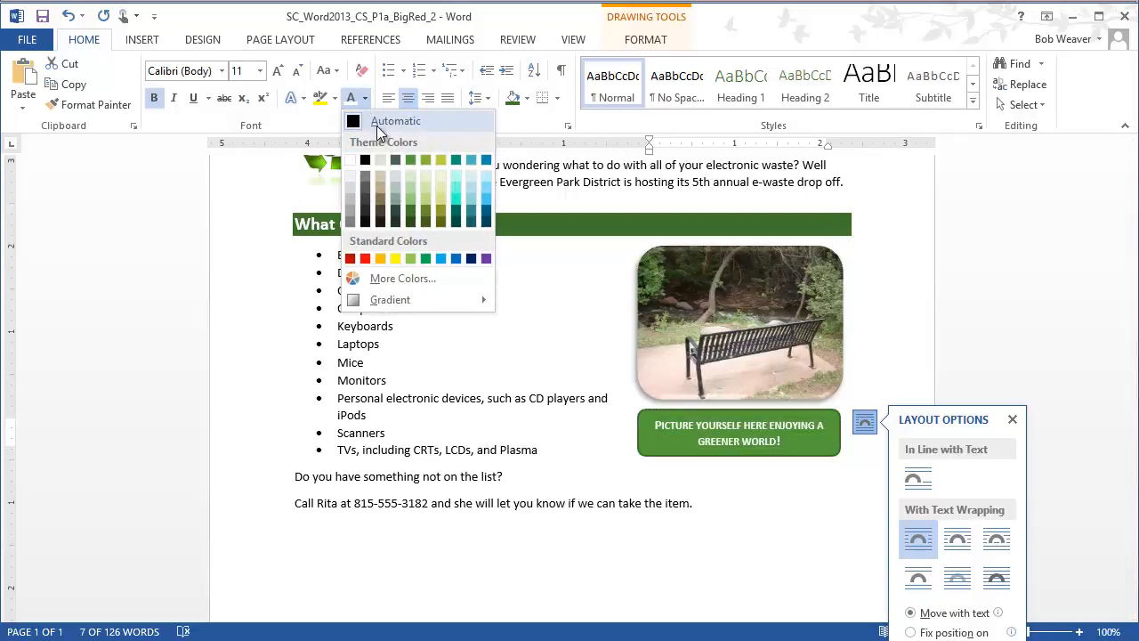
click(350, 160)
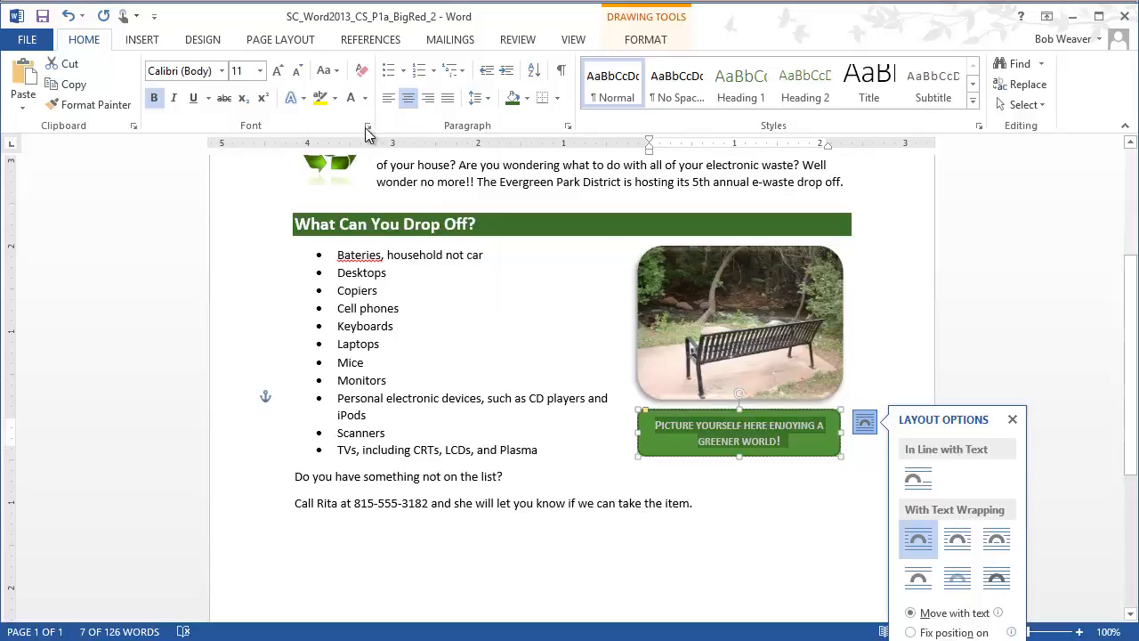
click(363, 98)
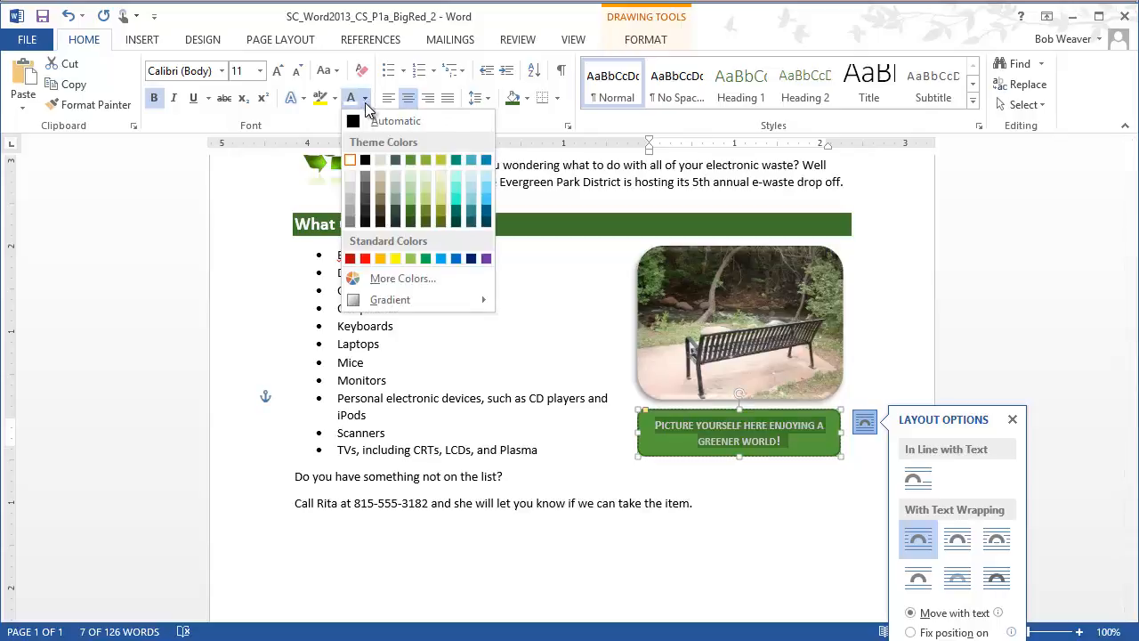
click(348, 163)
click(753, 507)
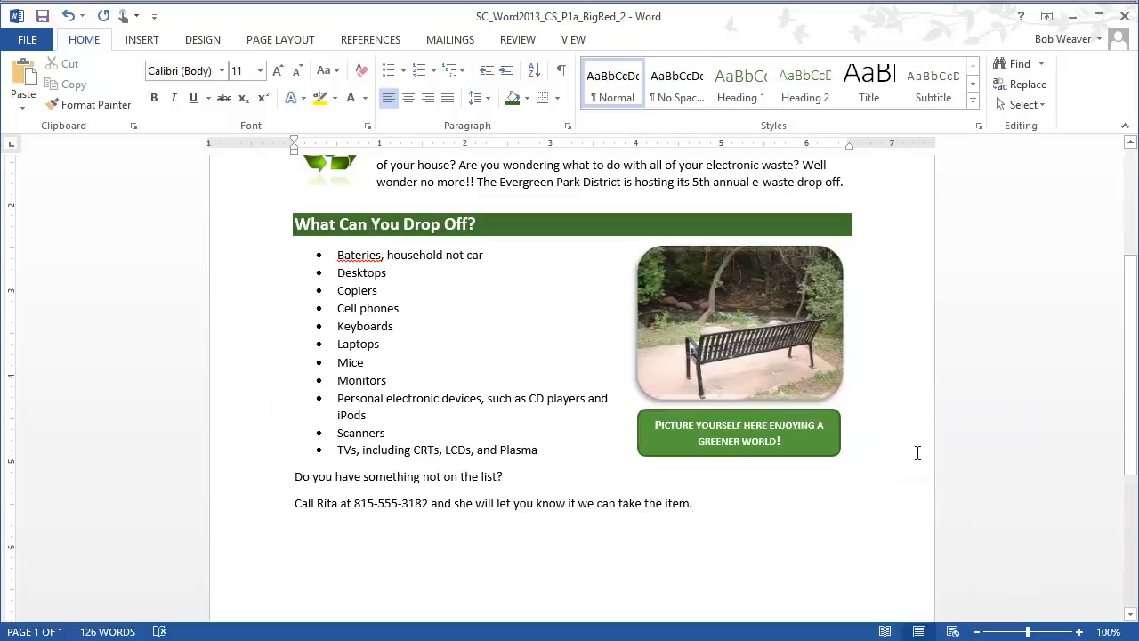
- Consult instruction 11 in the assignment document and make the flyer's two lines below the bulleted list right-aligned, bold and 14 pt
key(alt+Tab)
scroll(682, 394, down, 3)
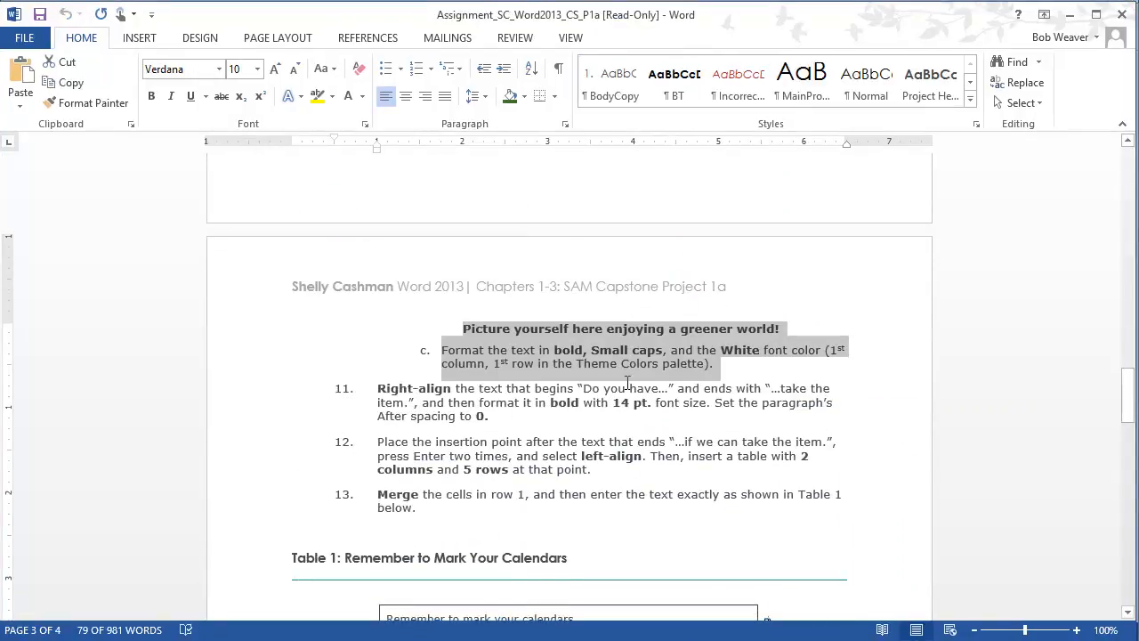
drag(378, 390, 516, 419)
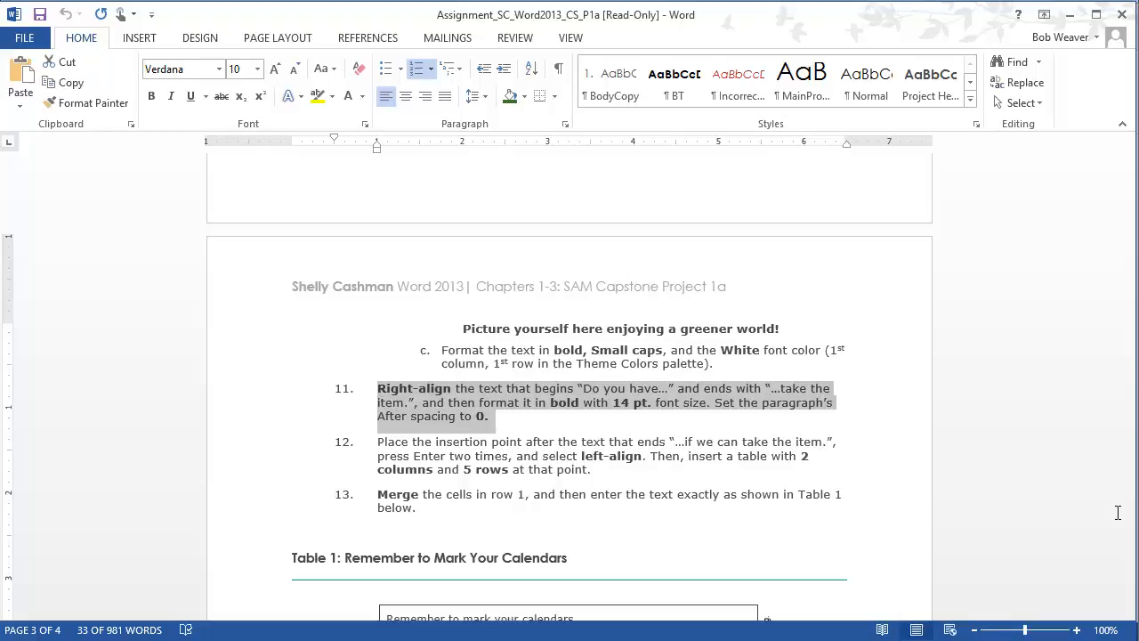
key(alt+Tab)
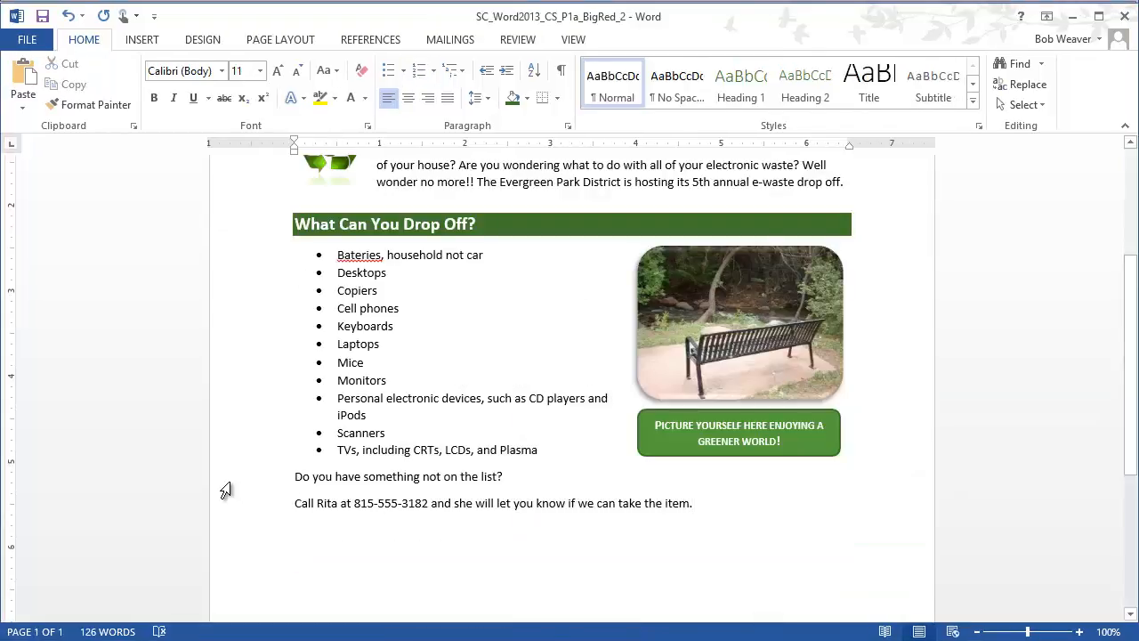
drag(225, 491, 223, 517)
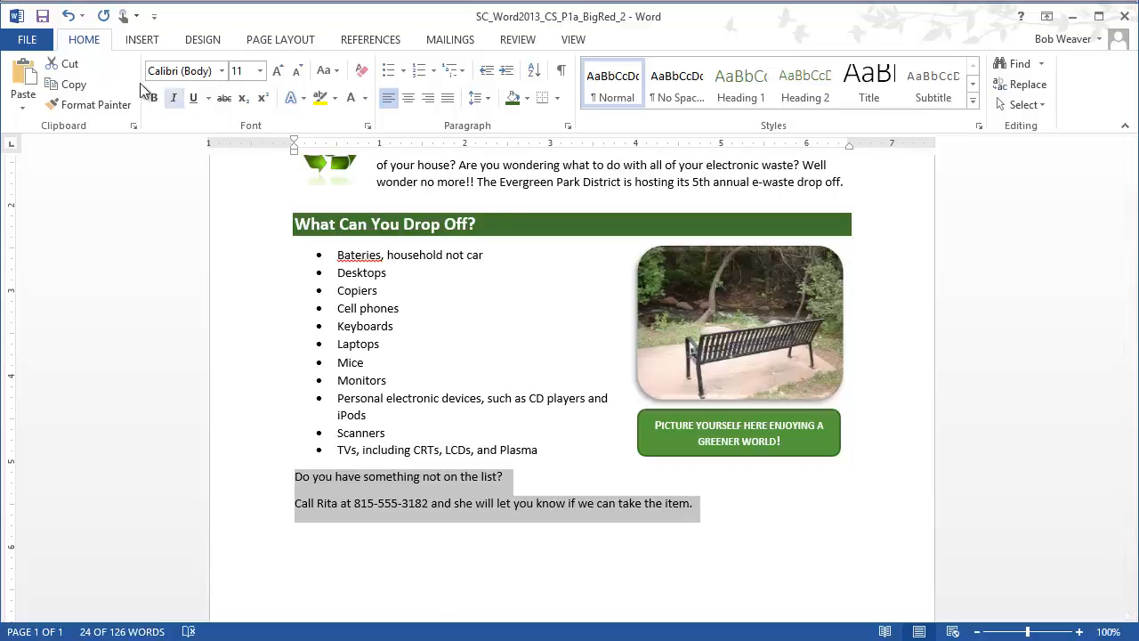
click(432, 99)
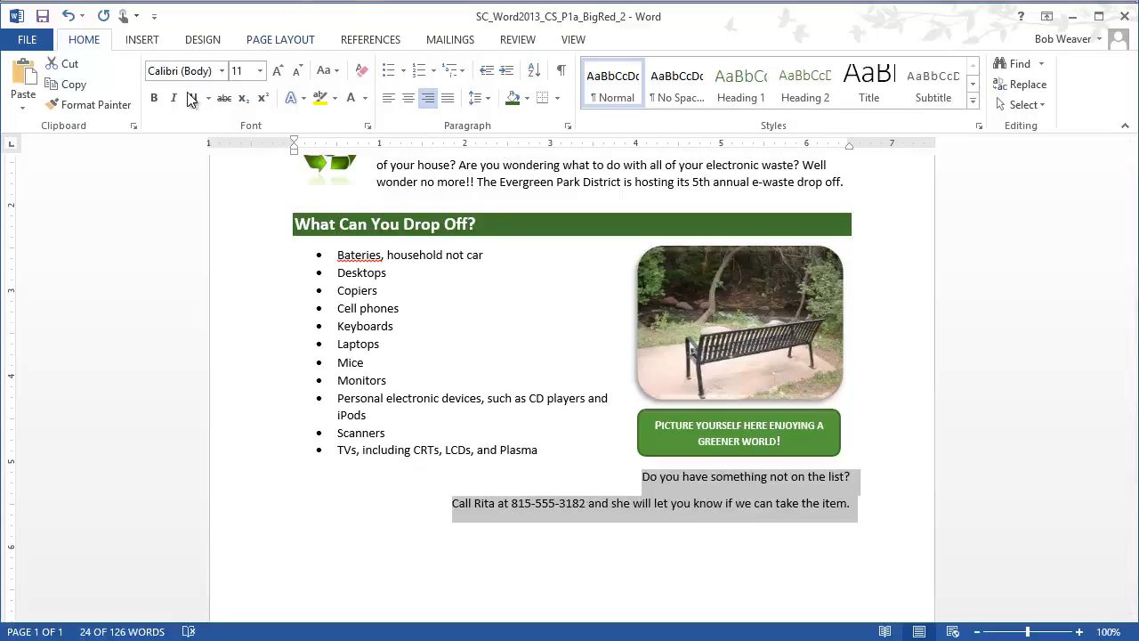
click(154, 98)
click(260, 71)
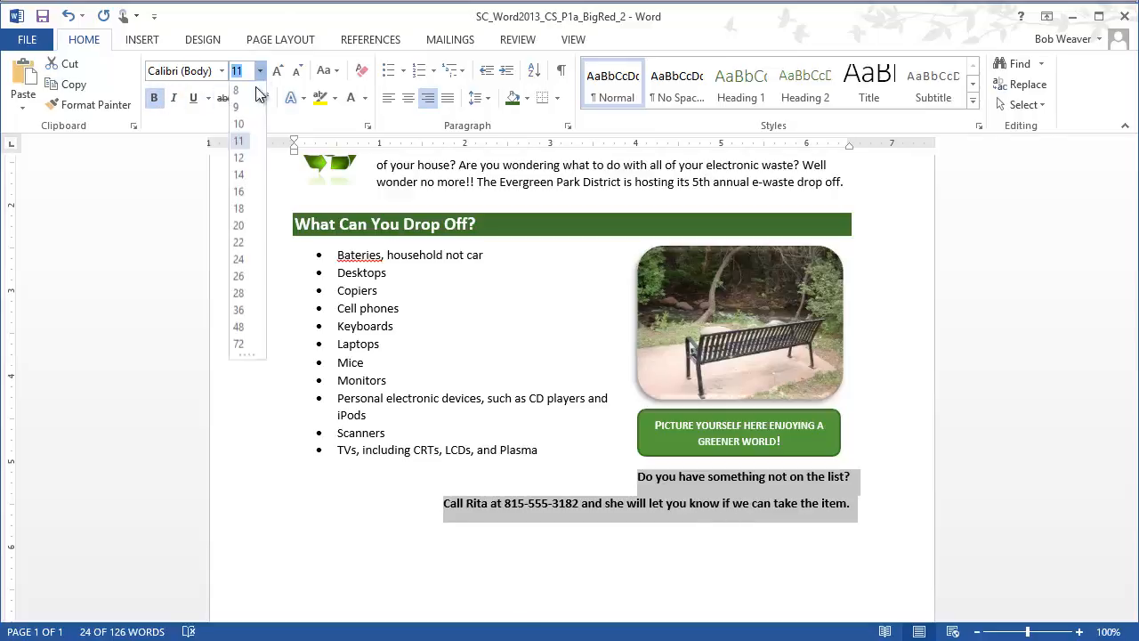
click(236, 183)
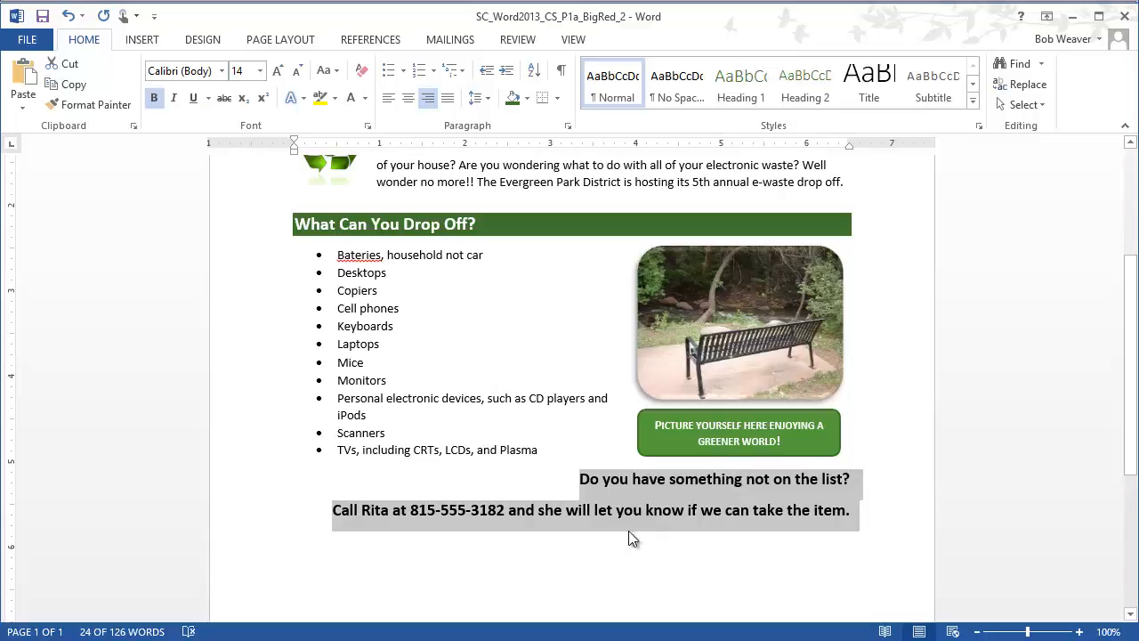
- Set the After spacing of the two right-aligned lines to 0 pt
click(566, 125)
click(520, 362)
click(521, 362)
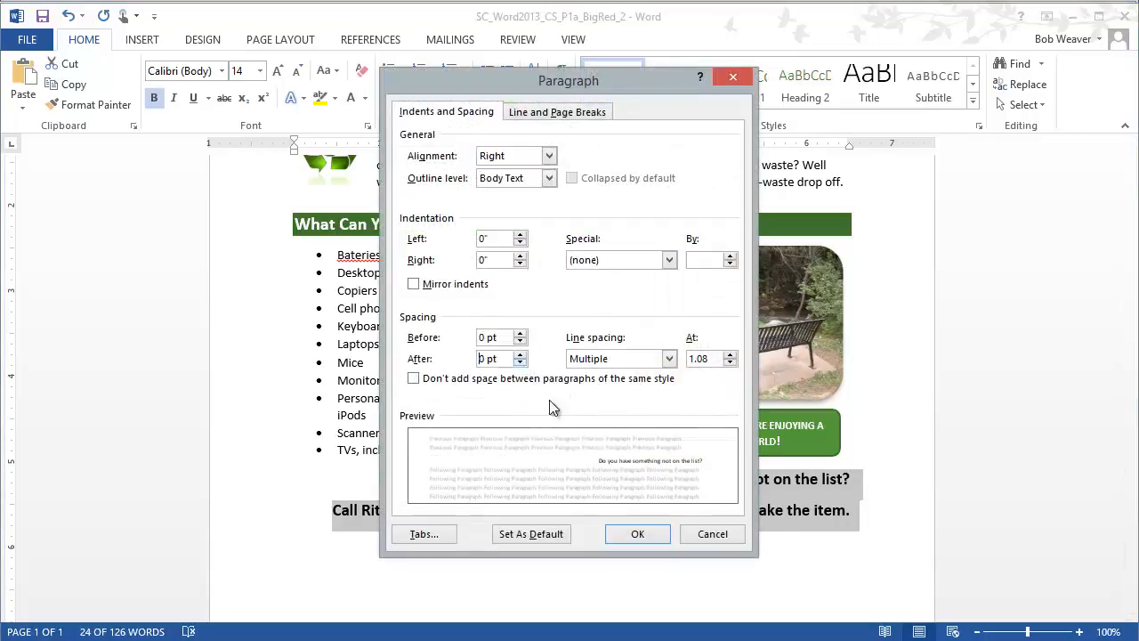
click(637, 533)
click(747, 546)
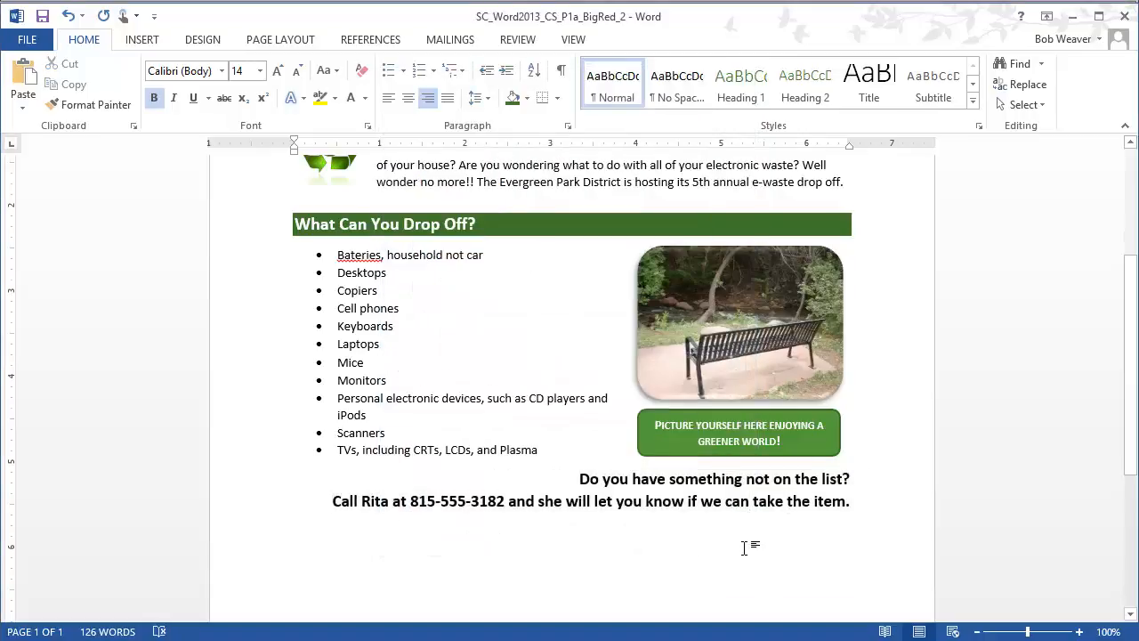
- Consult instruction 12 in the assignment document, then add two blank paragraphs after "...if we can take the item." and left-align the second
key(alt+Tab)
drag(379, 443, 644, 483)
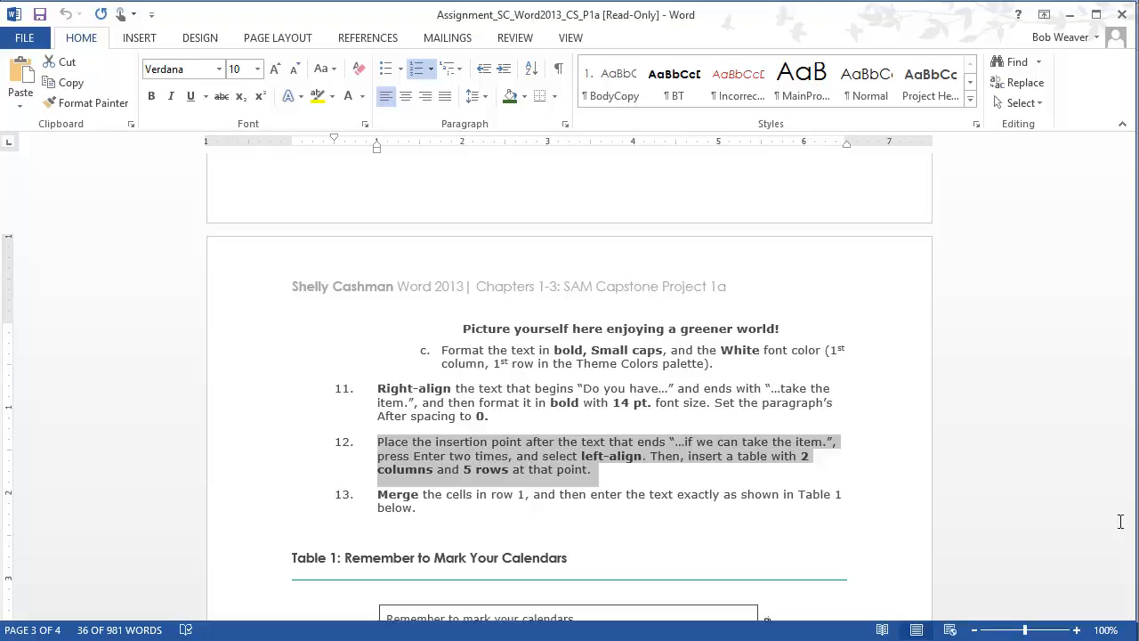
key(alt+Tab)
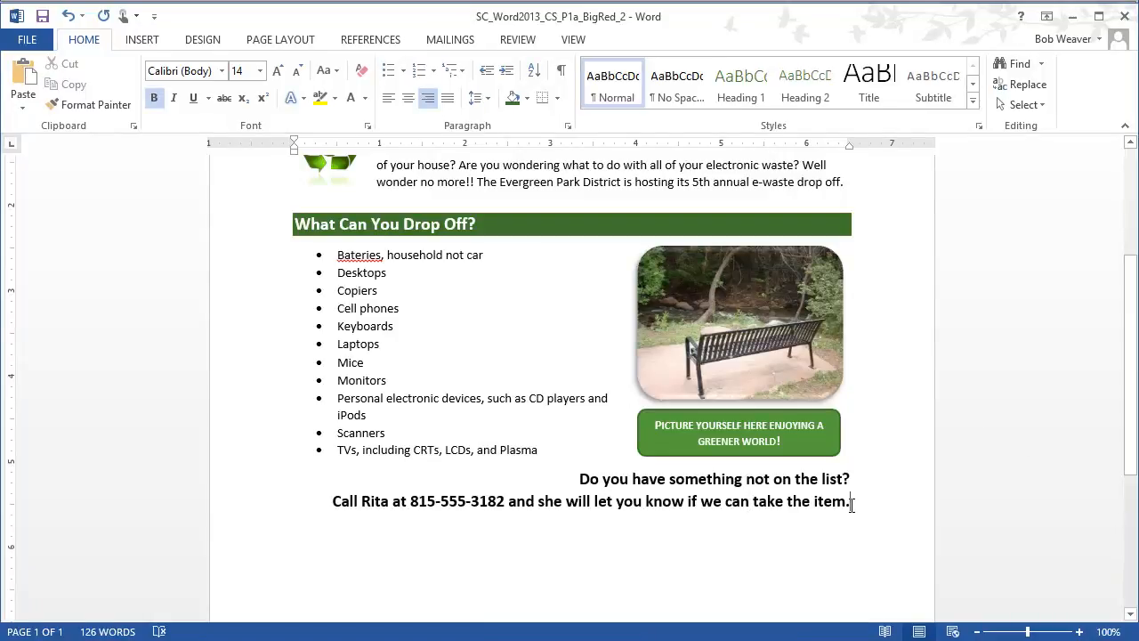
key(alt+Tab)
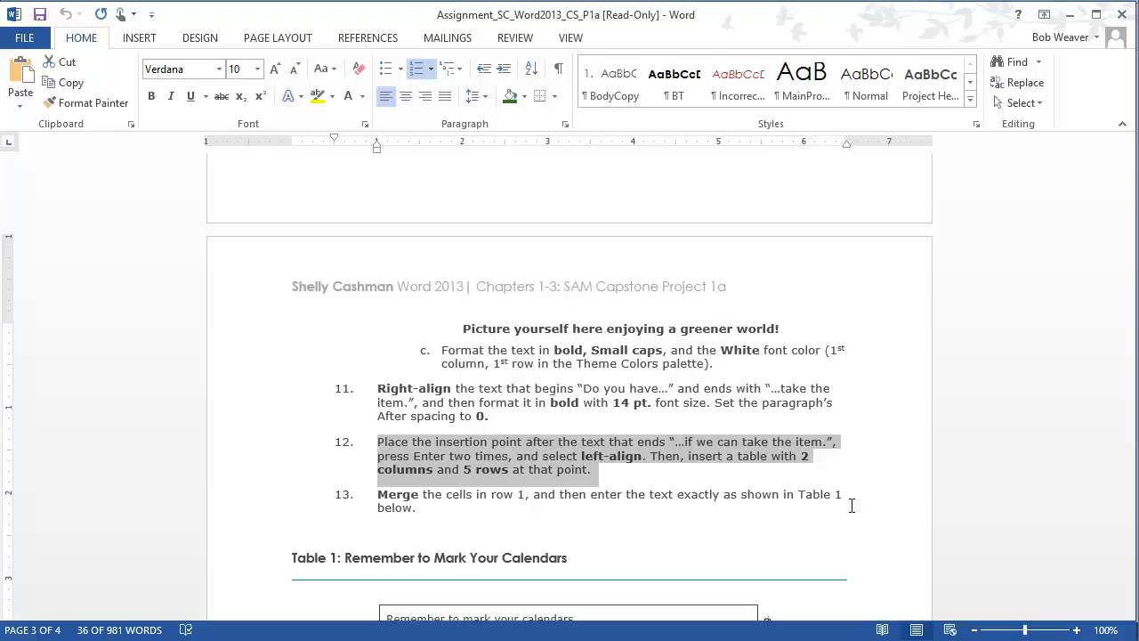
key(alt+Tab)
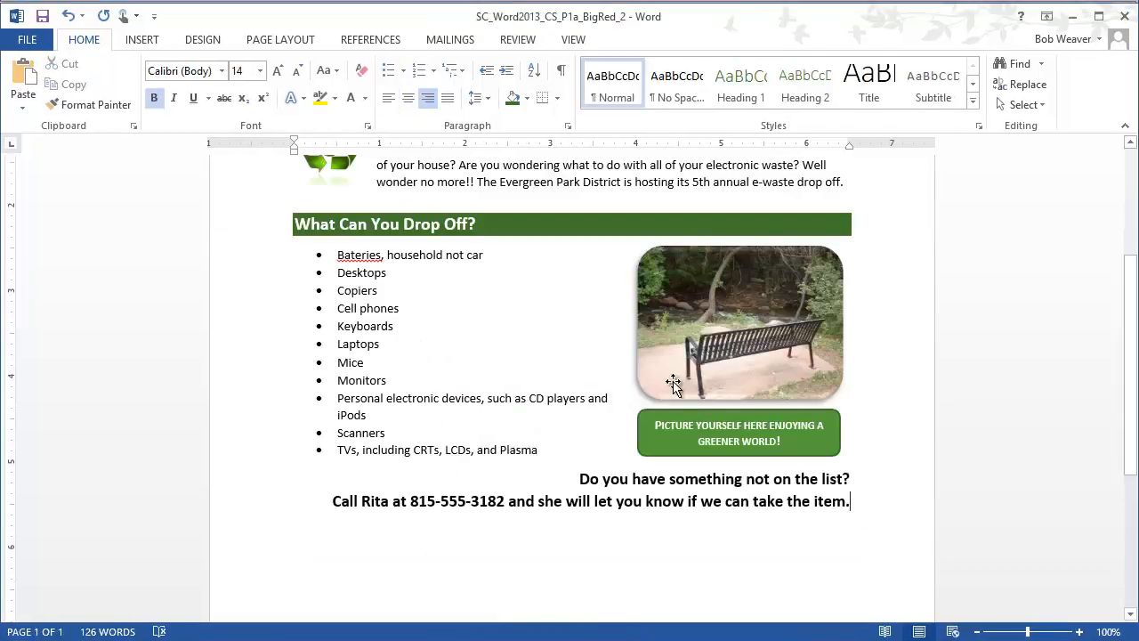
click(562, 73)
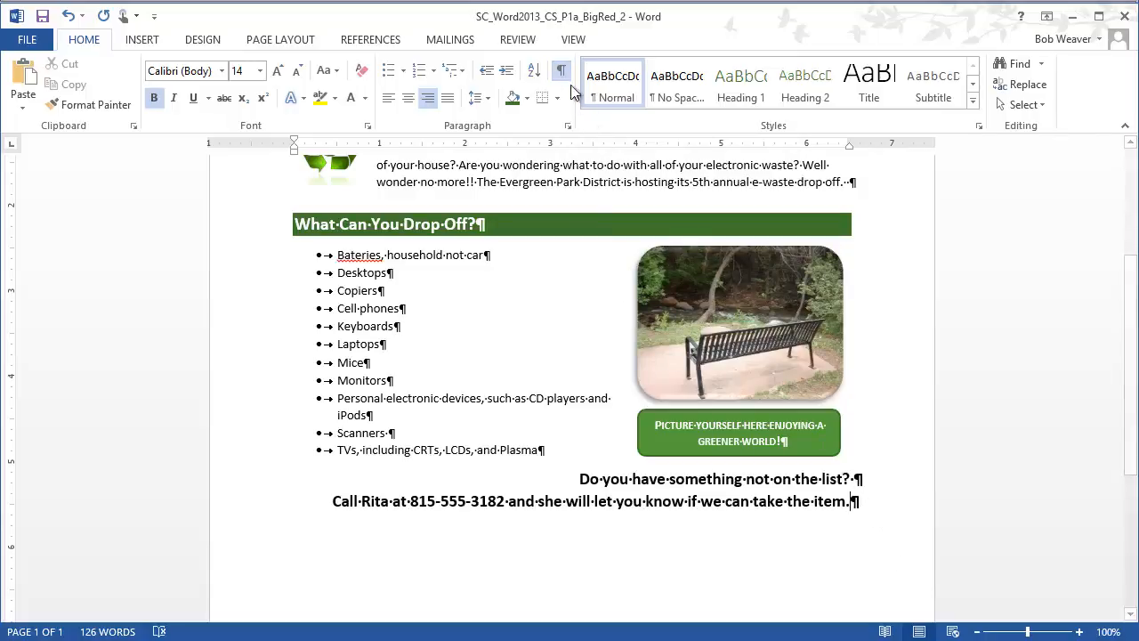
click(560, 71)
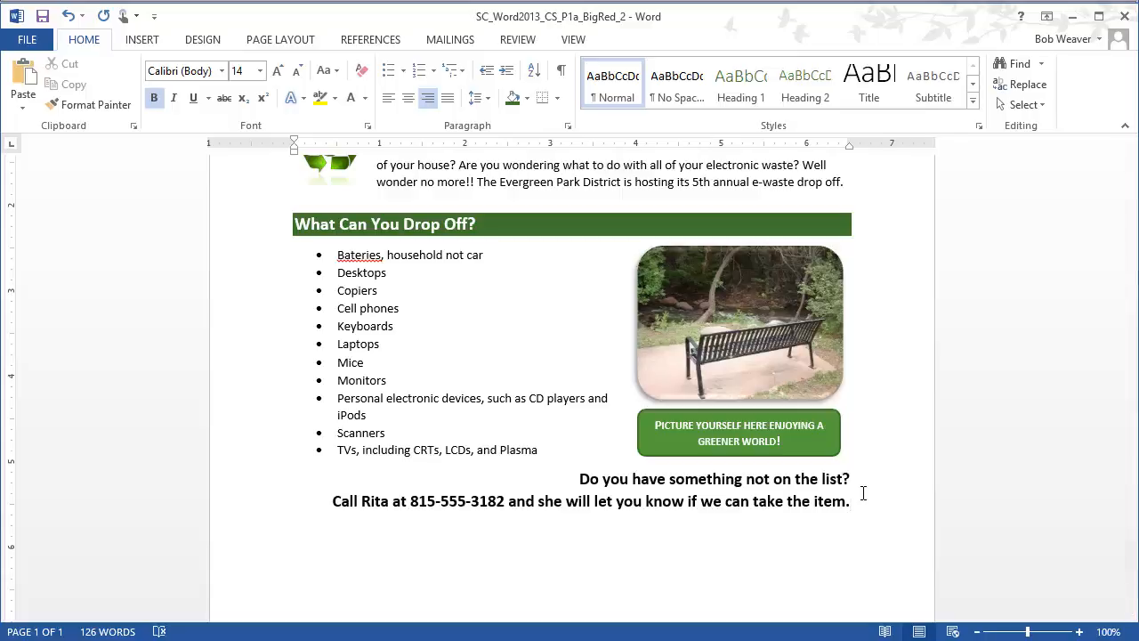
key(Return)
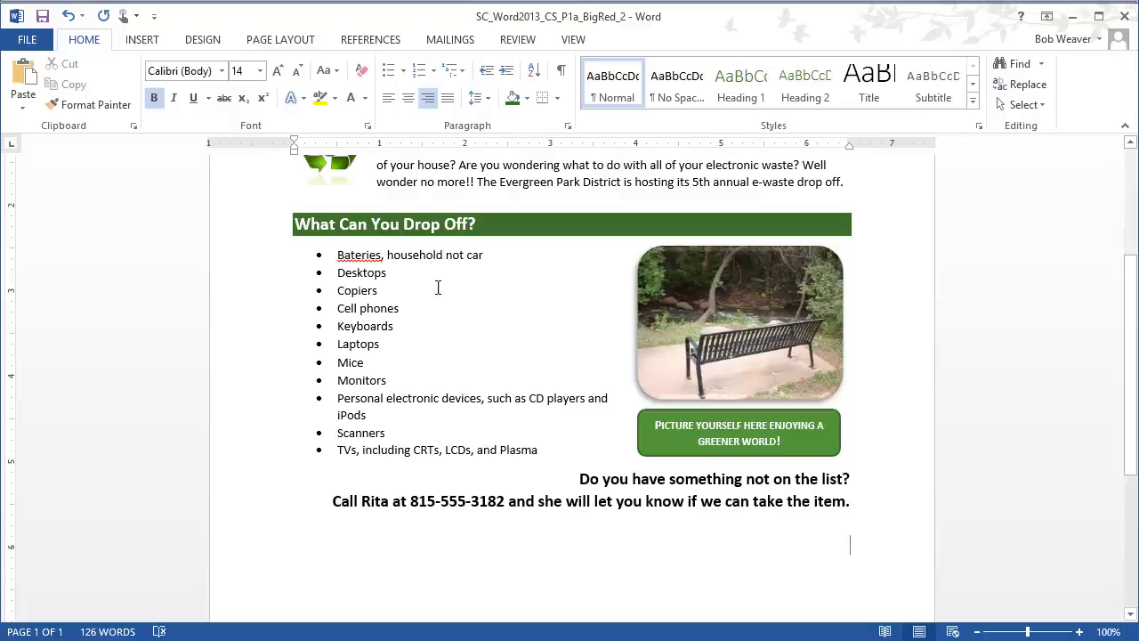
click(388, 98)
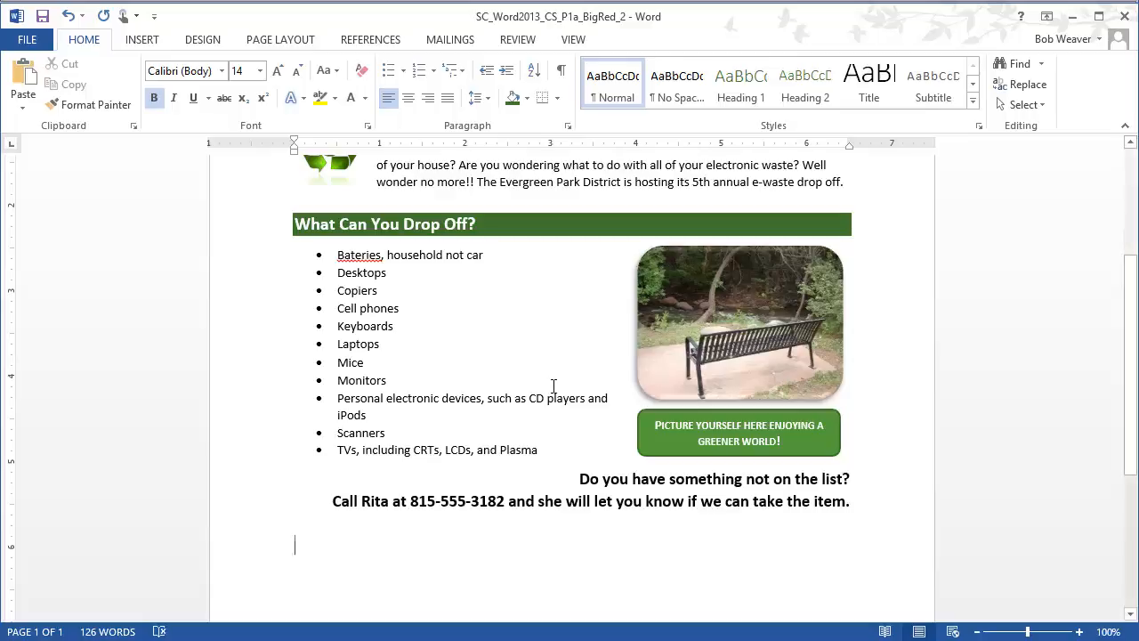
- With formatting marks shown temporarily, add an extra blank paragraph below the left-aligned one, keeping the insertion point above it
click(560, 73)
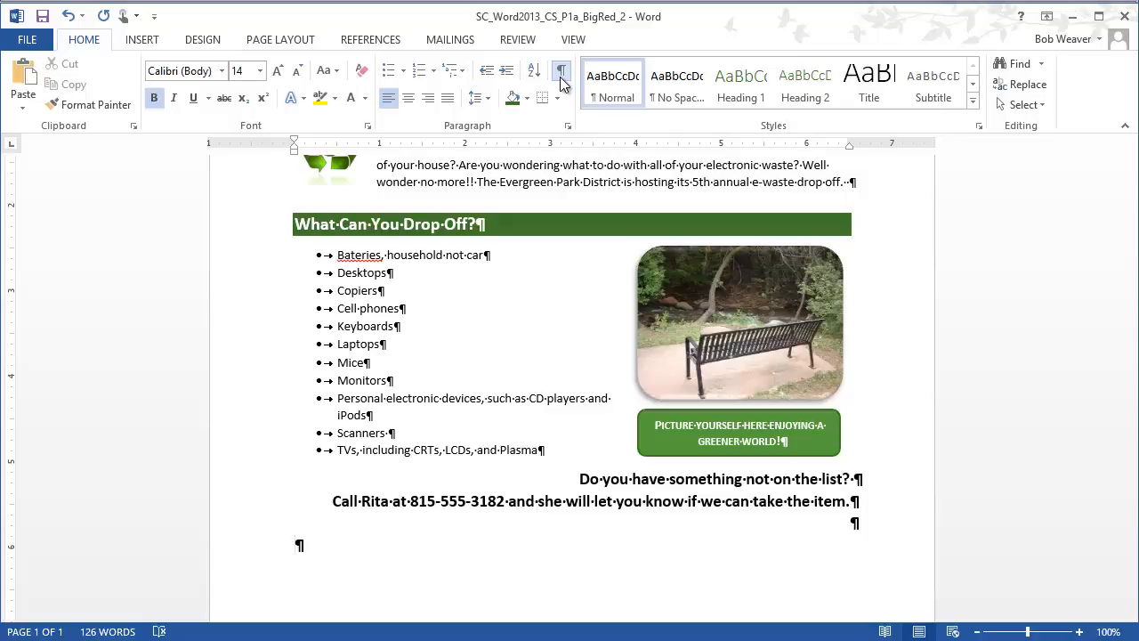
key(Return)
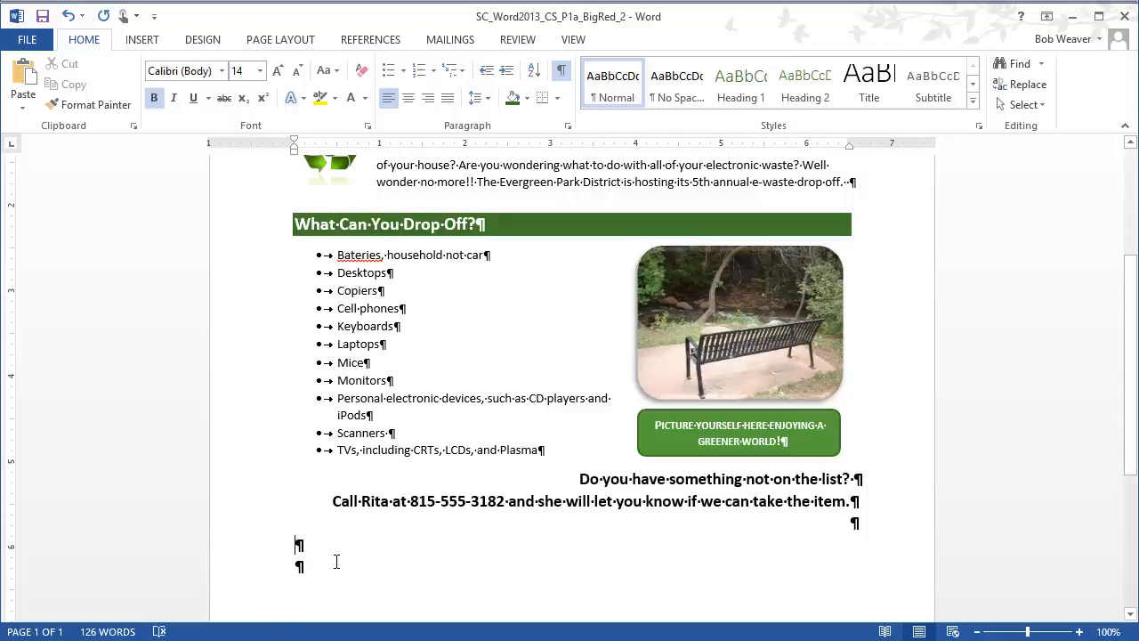
click(562, 73)
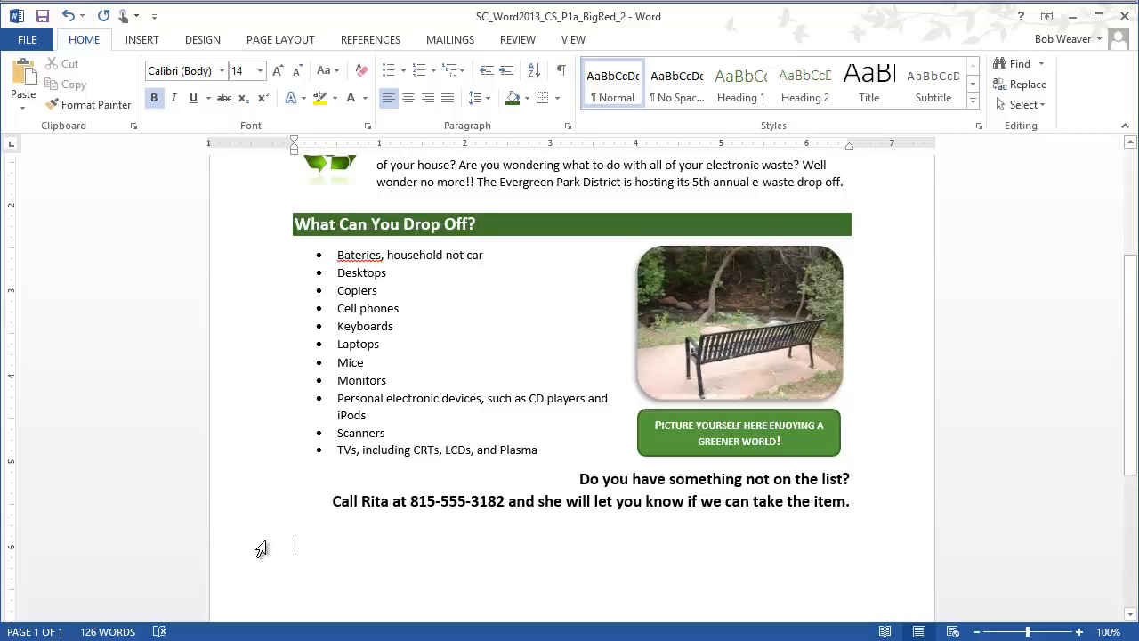
- Insert a table with 2 columns and 5 rows at the left-aligned blank paragraph
click(138, 40)
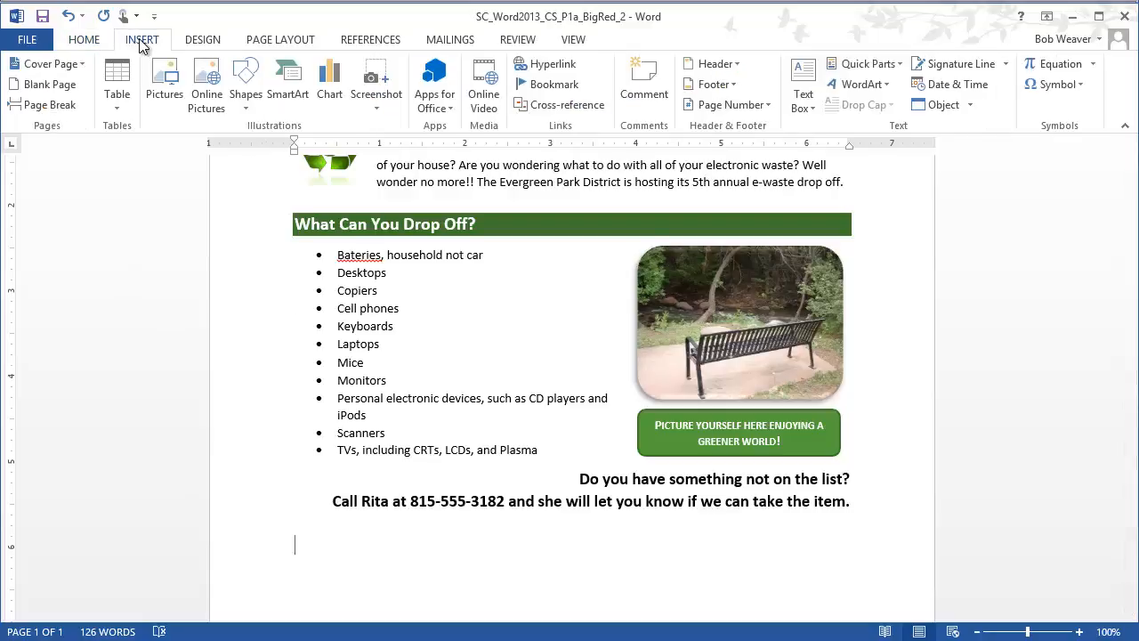
click(116, 80)
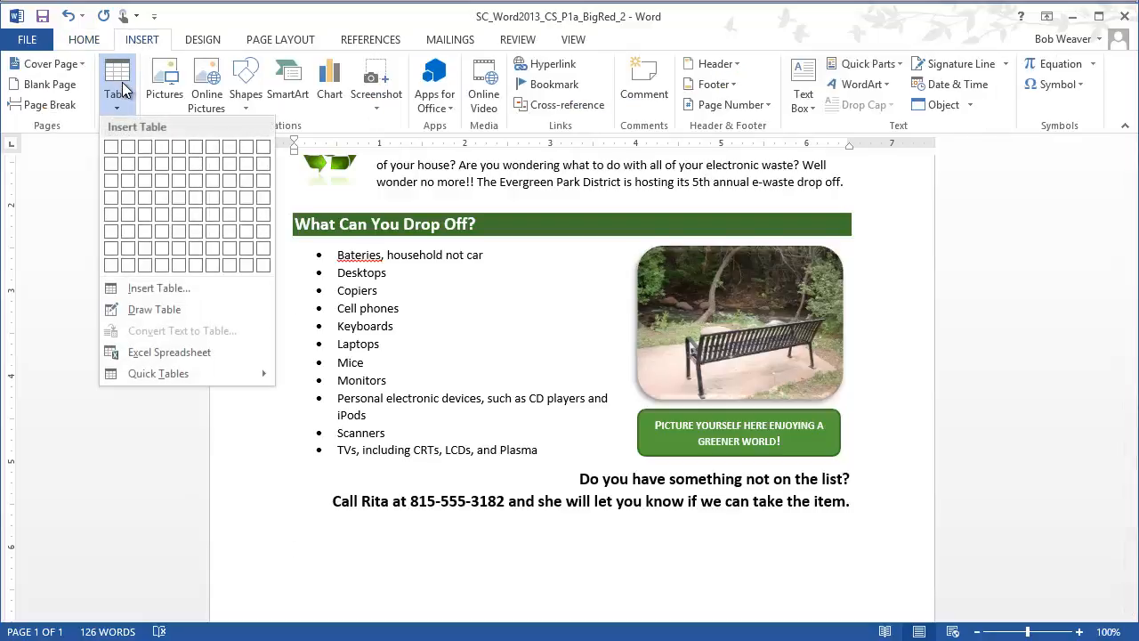
click(127, 214)
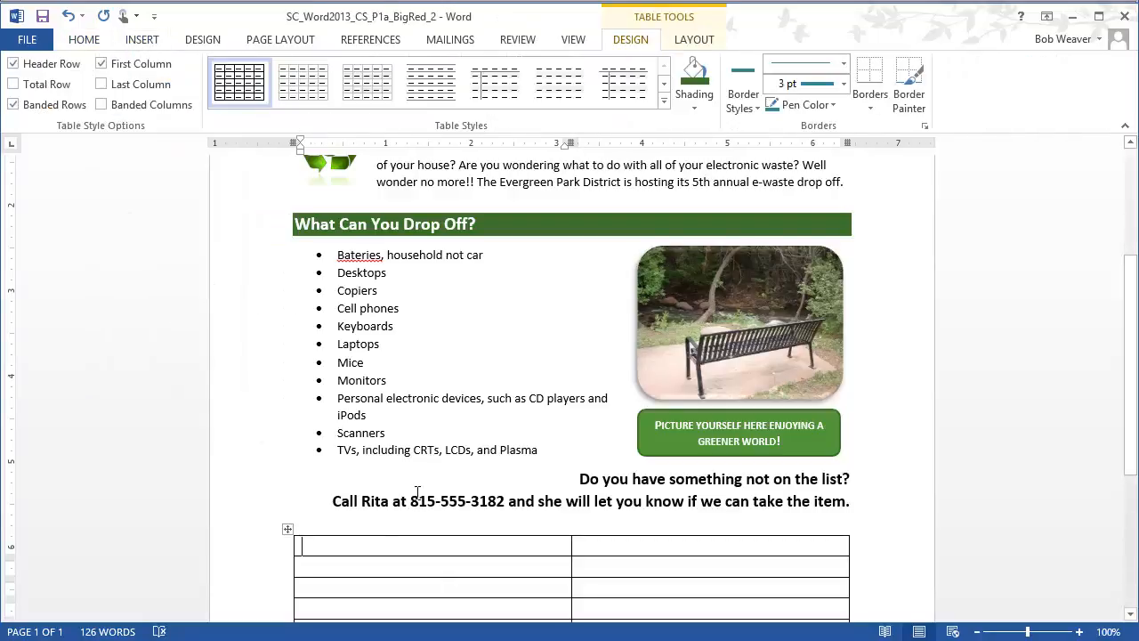
scroll(416, 491, down, 4)
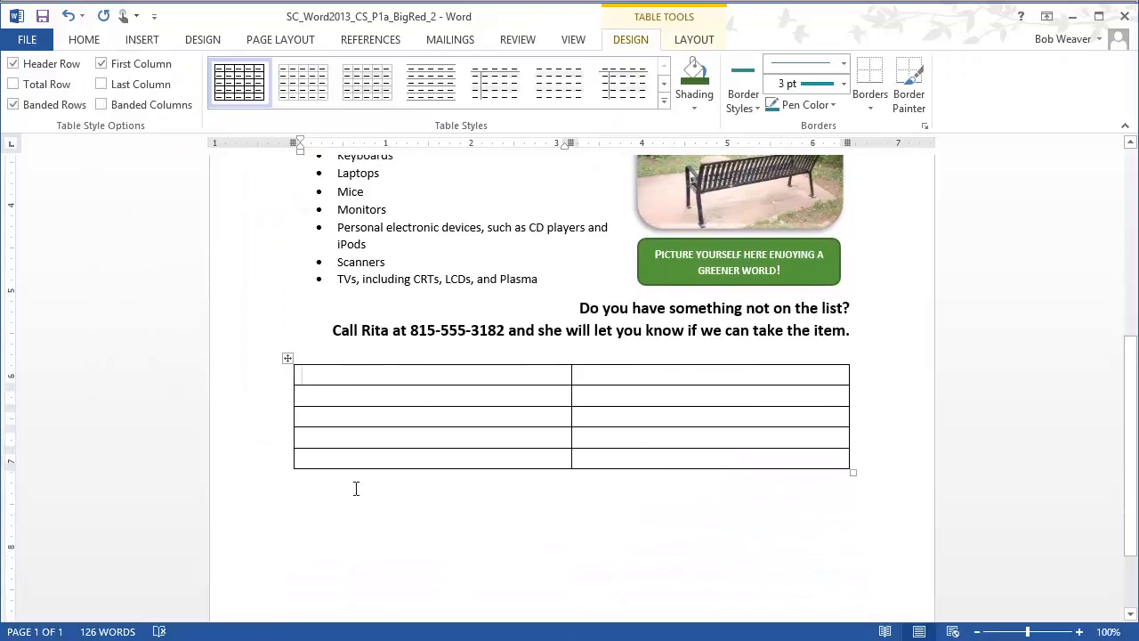
- Show the formatting marks briefly to check the blank paragraphs around the new table, and hide them again
click(84, 40)
click(561, 69)
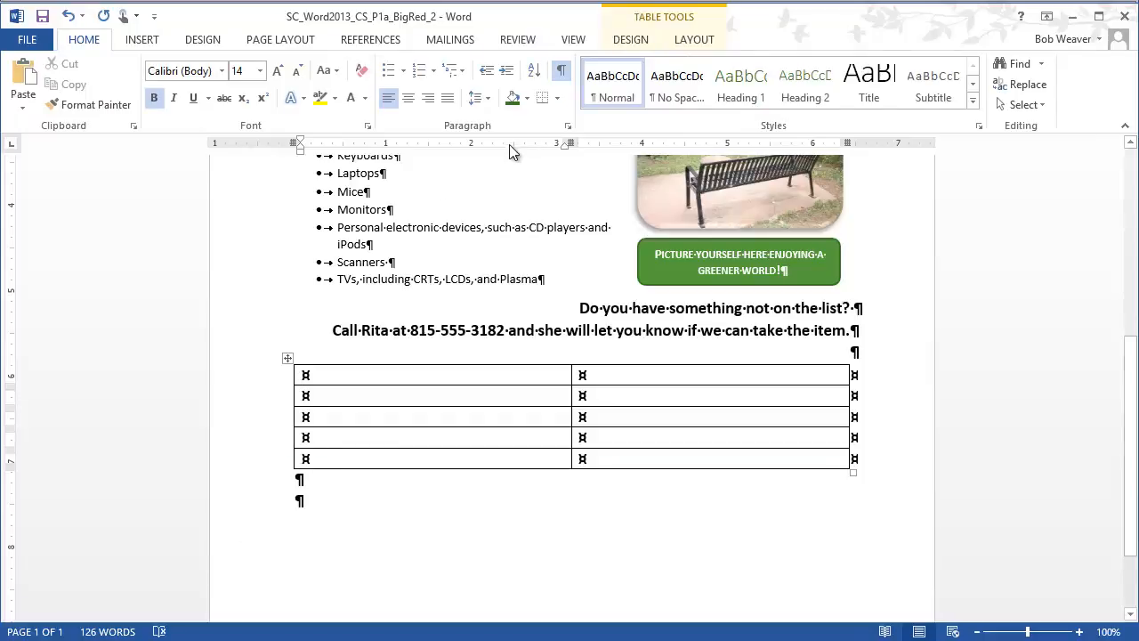
click(560, 77)
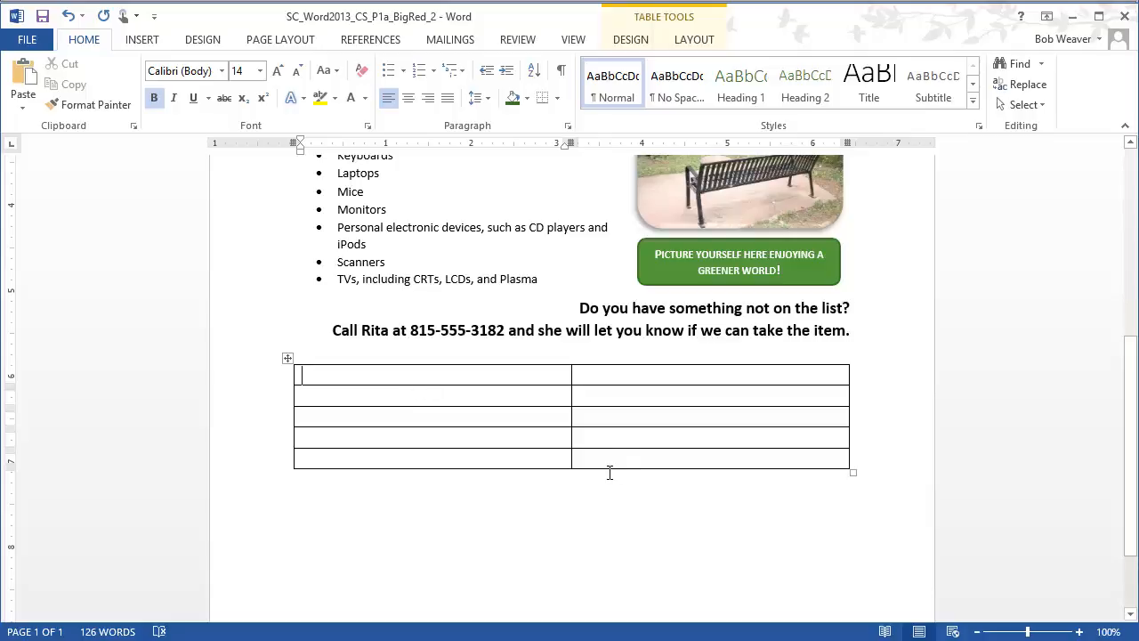
- Consult instruction 13 and Table 1 in the assignment document, then merge the two cells in row 1 of the flyer's table
key(alt+Tab)
drag(445, 511, 377, 498)
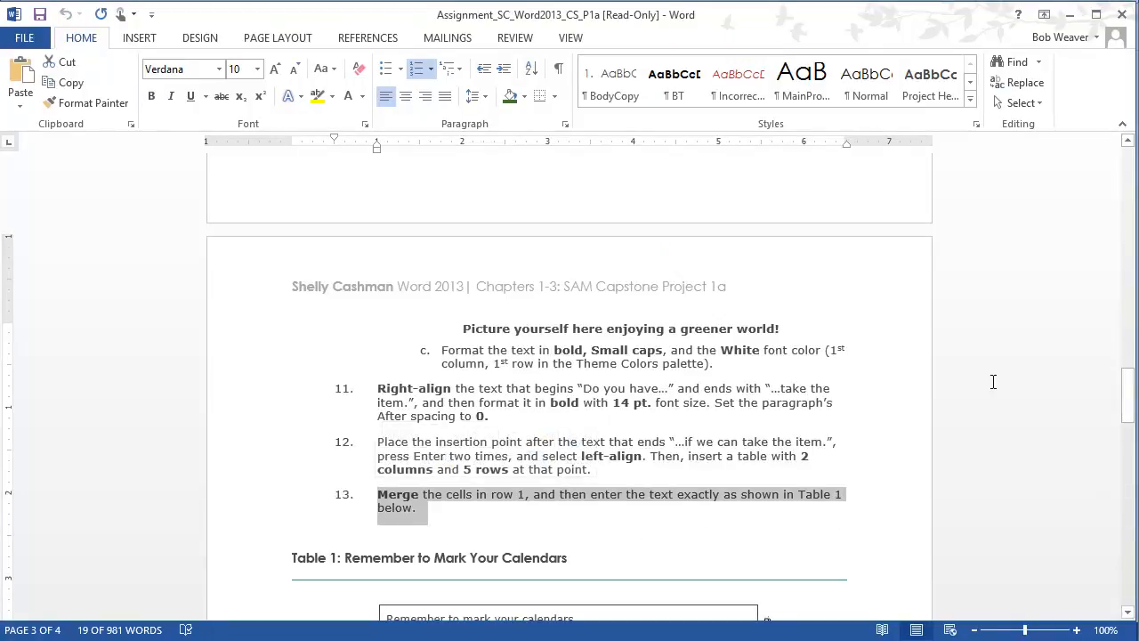
scroll(981, 419, down, 3)
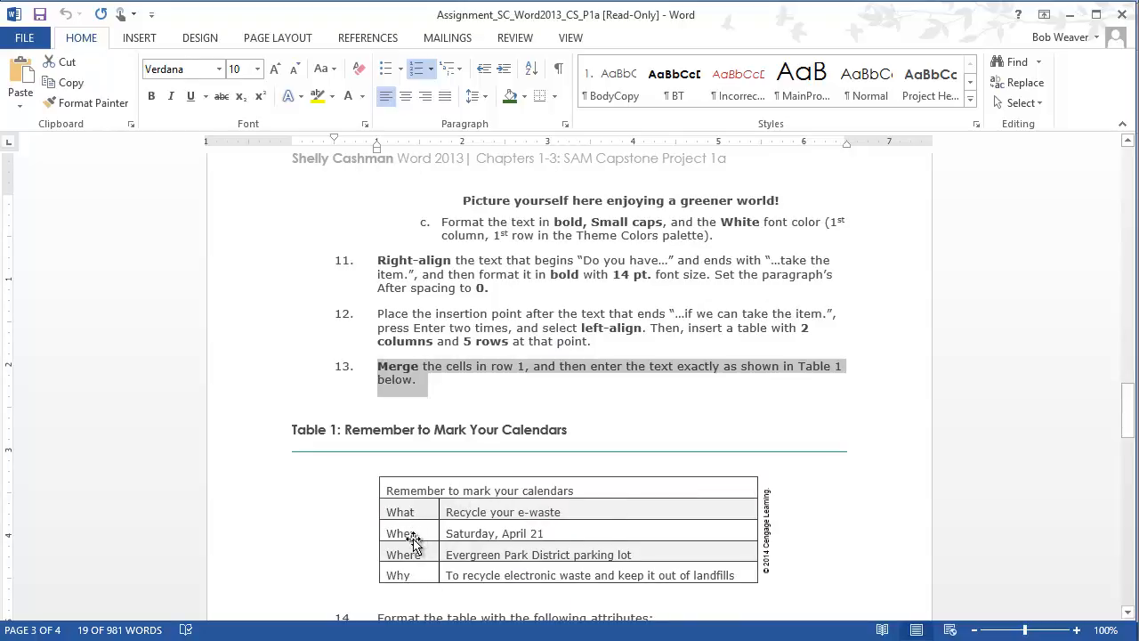
key(alt+Tab)
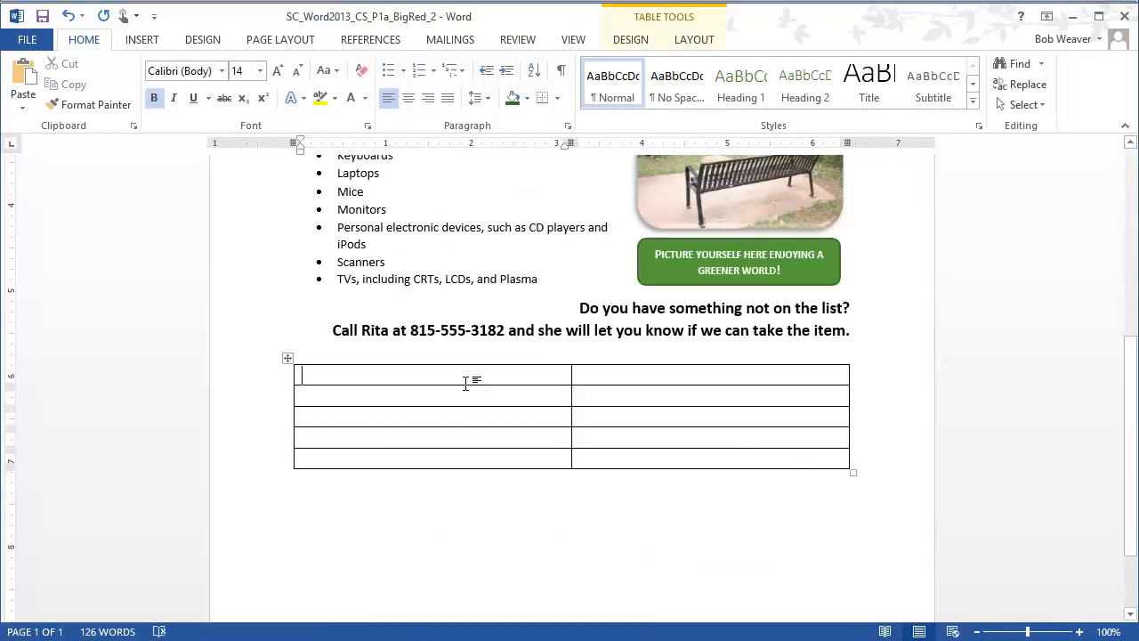
drag(582, 378, 634, 374)
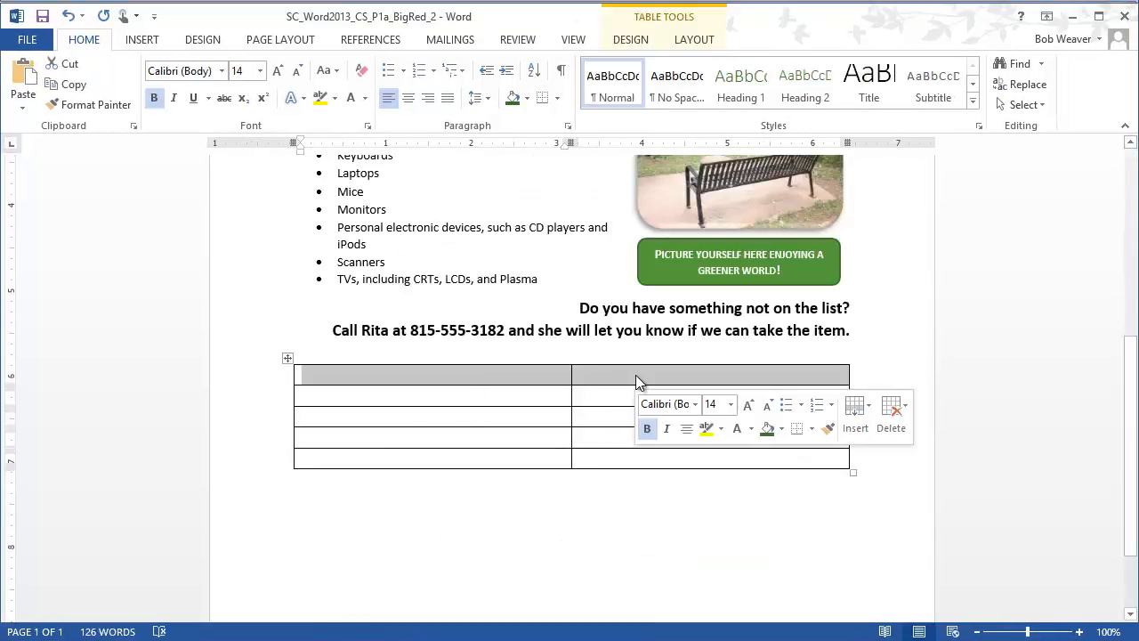
right_click(635, 375)
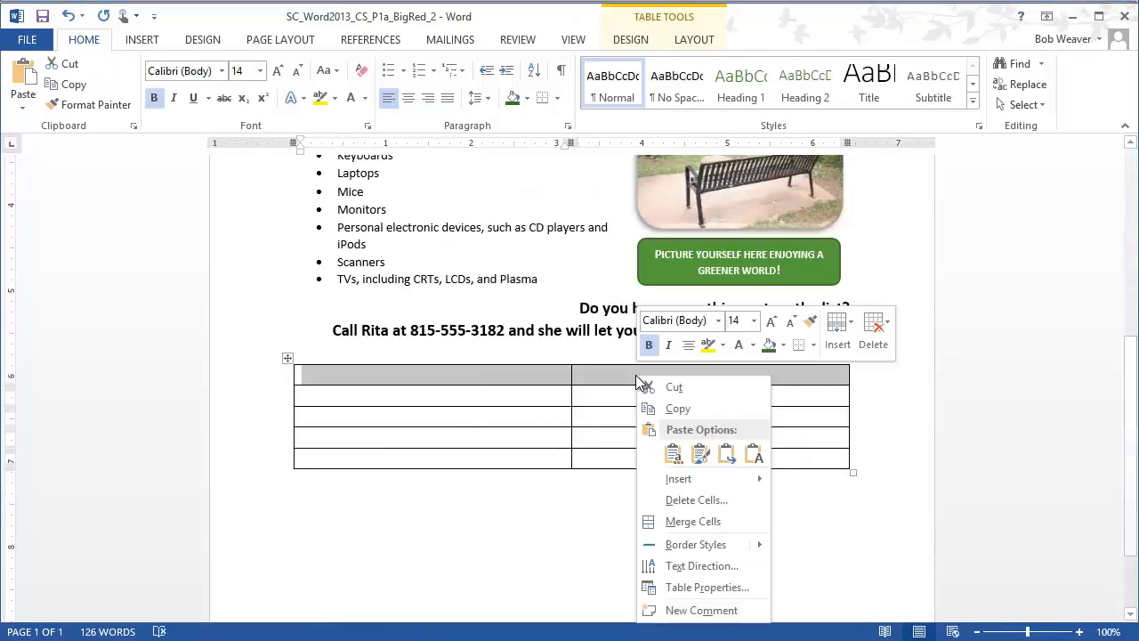
click(687, 523)
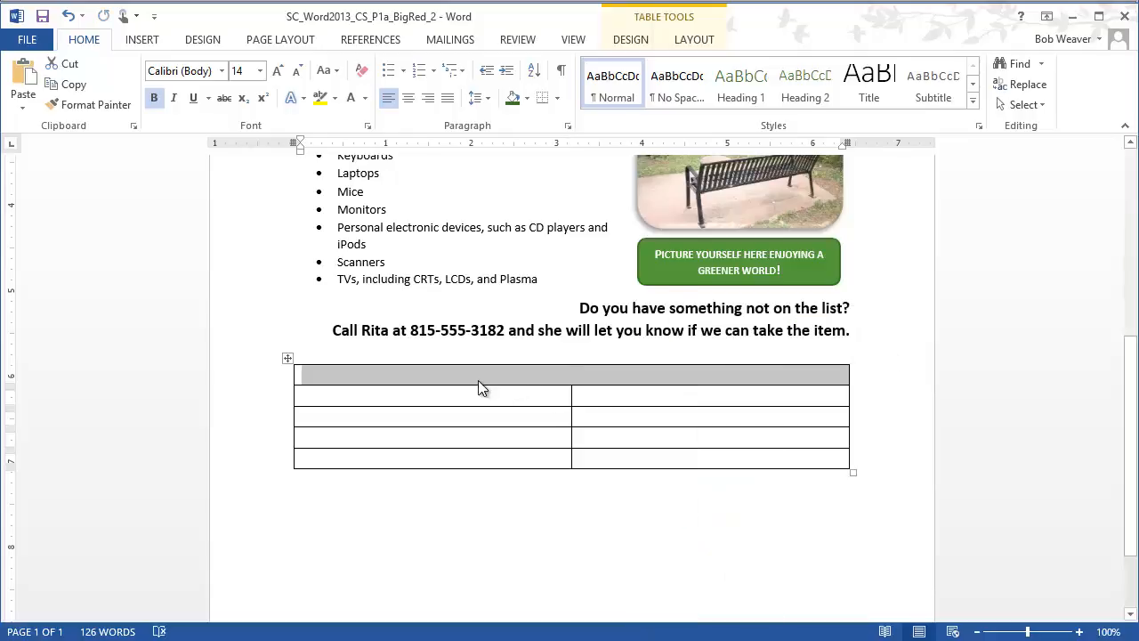
- Enter "Remember to mark your calendars" in the merged first row of the table
click(478, 380)
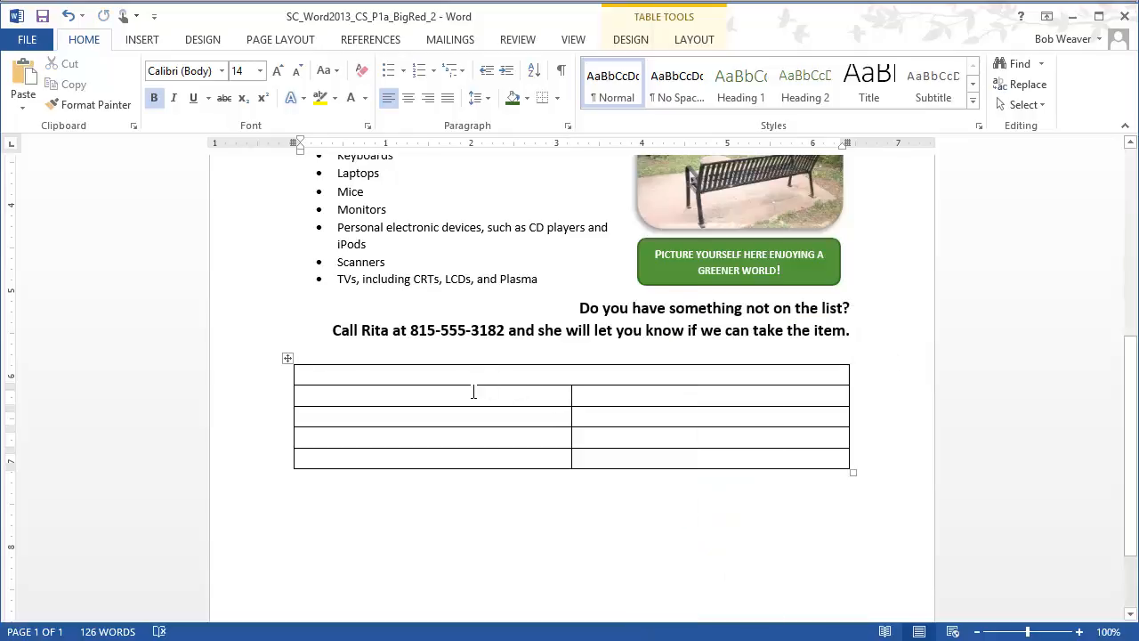
text(Remember)
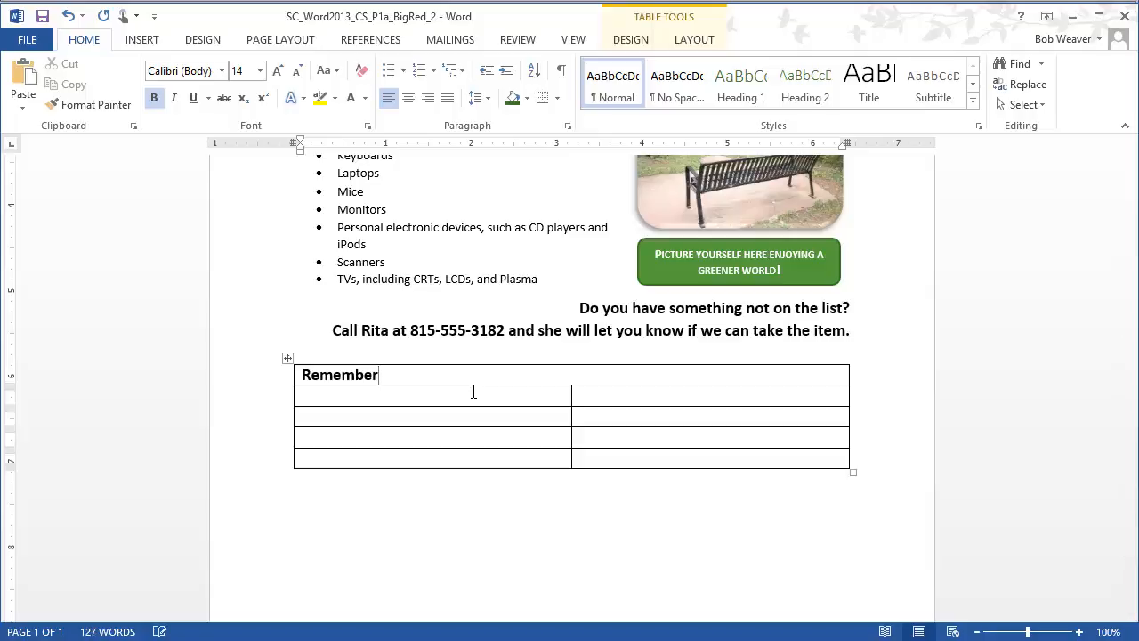
text( to mark your calendar)
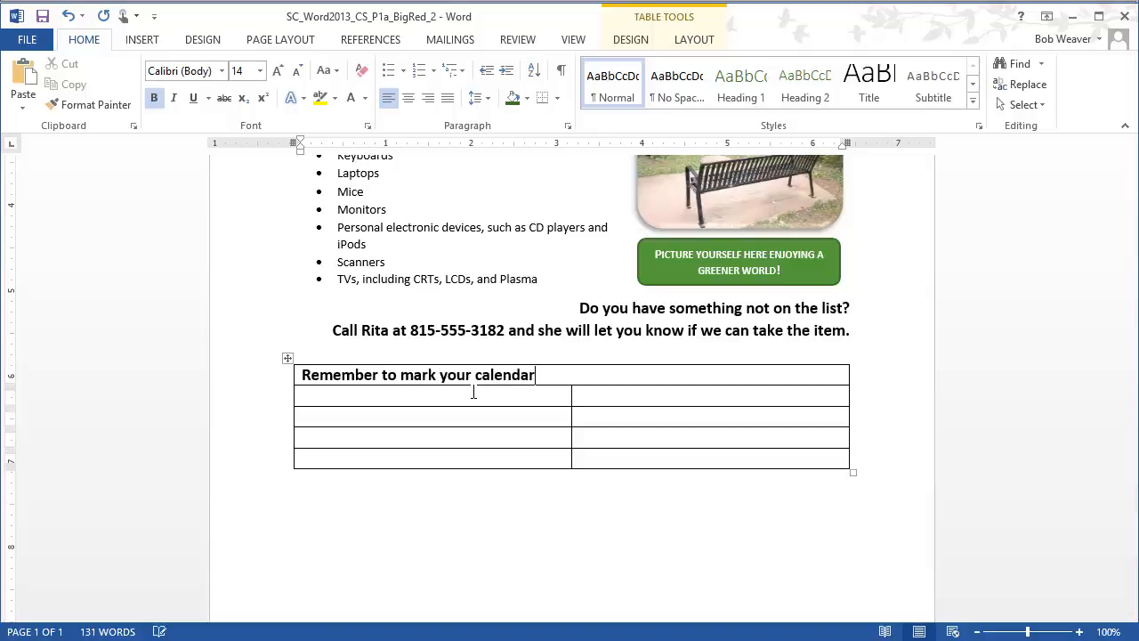
text(s)
- Fill the table's second row with "What" and "Recycle your e-waste"
click(472, 392)
text(What)
key(Tab)
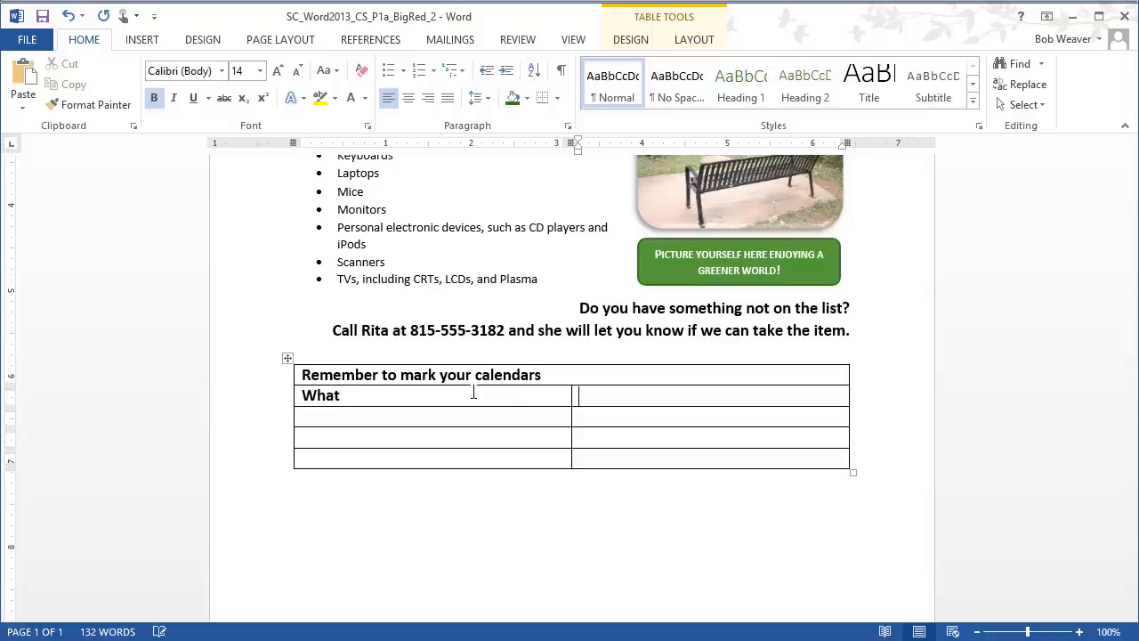
text(Recycle you e-)
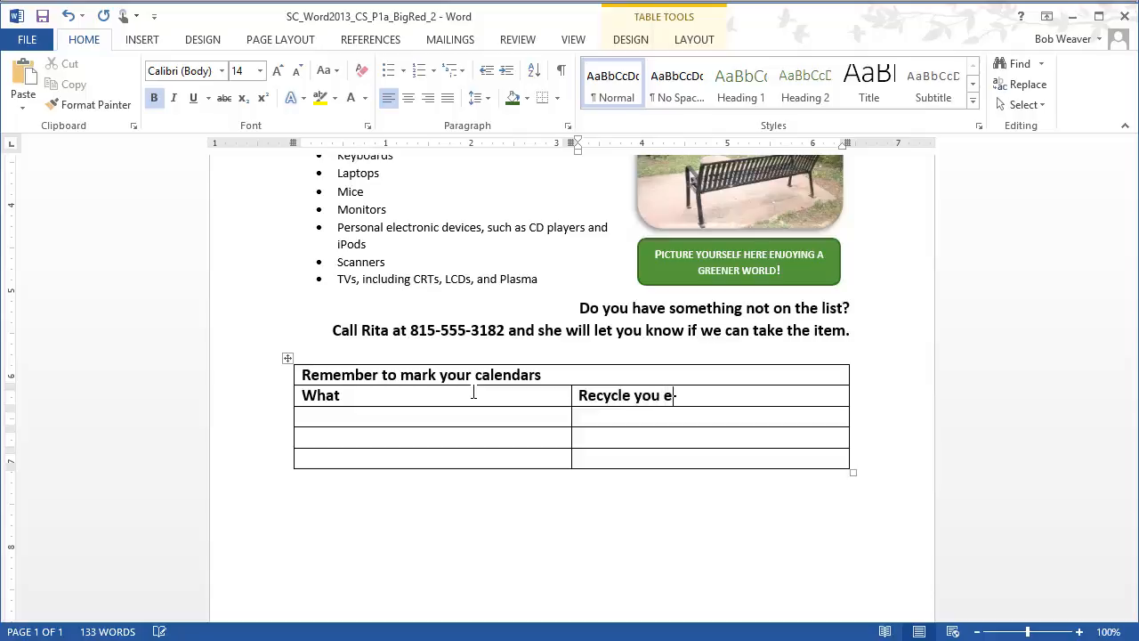
key(BackSpace)
key(BackSpace)
text(r e-waste)
key(Tab)
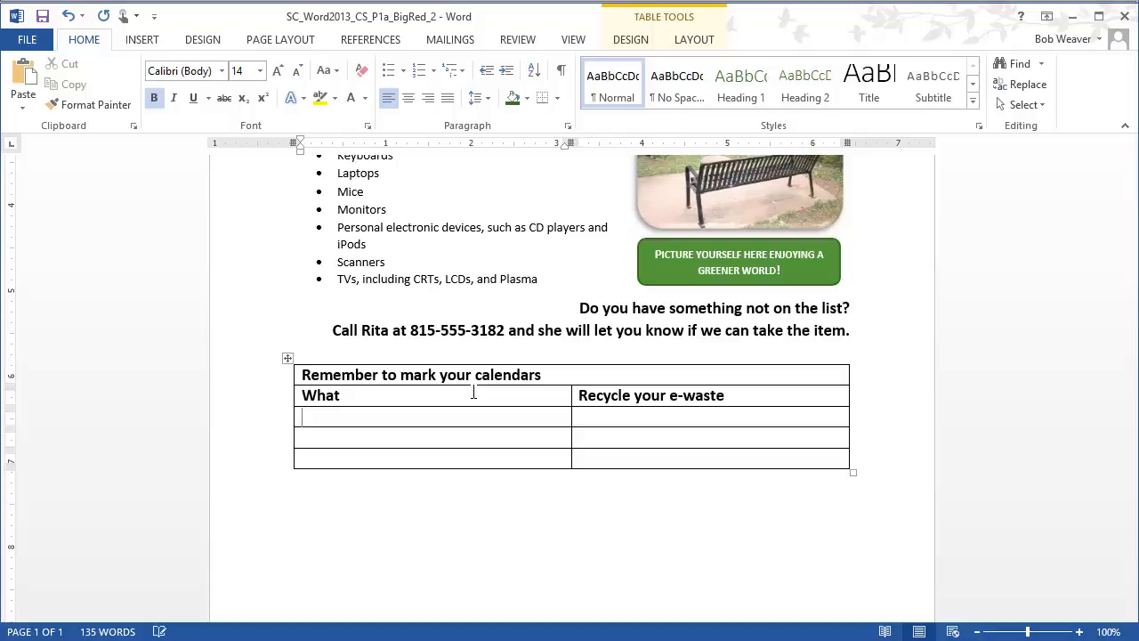
- Fill the table's third row with "When" and "Saturday, April 21"
text(When)
key(Tab)
text(S)
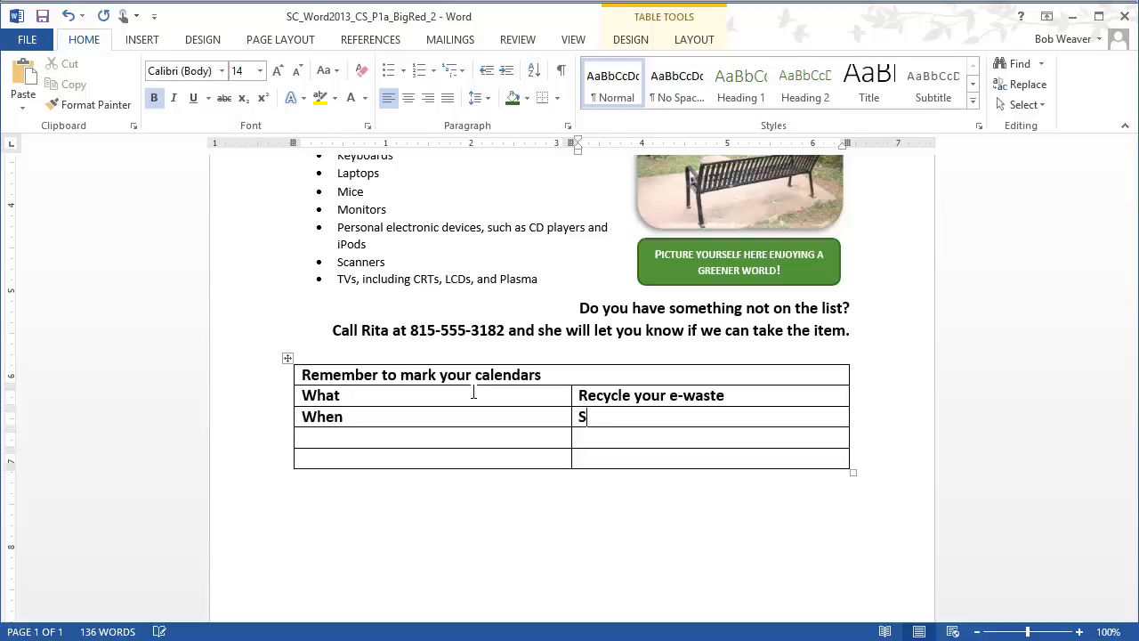
text(aturday, April 21)
key(Tab)
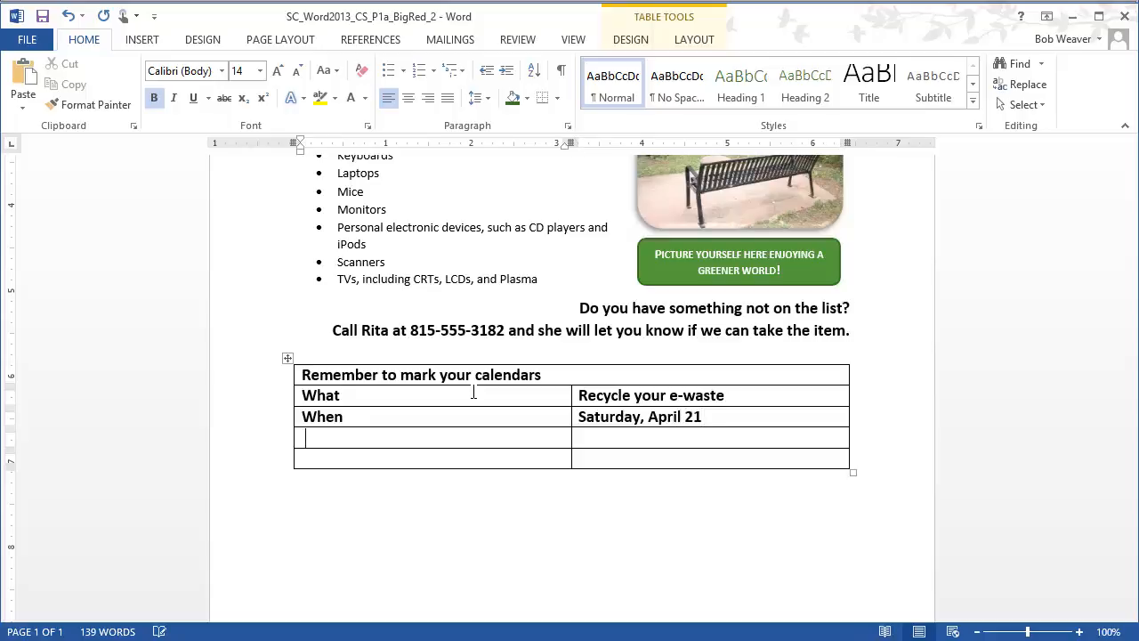
- Fill the table's fourth row with "Where" and "Evergreen Park District parking lot"
text(Where)
key(Tab)
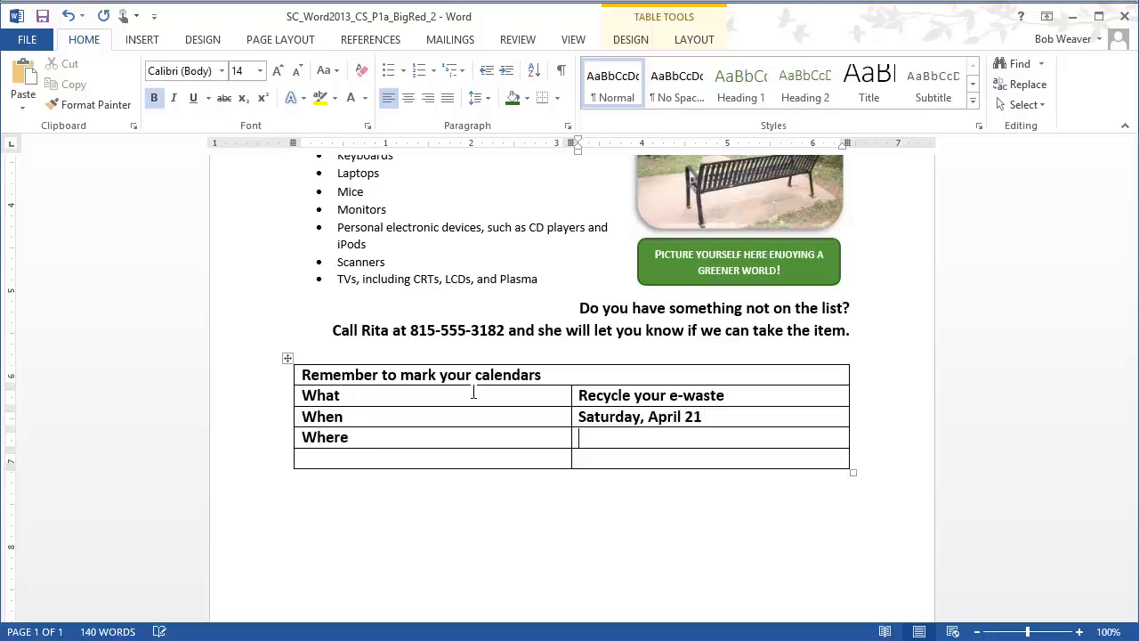
text(Evergreen Park D)
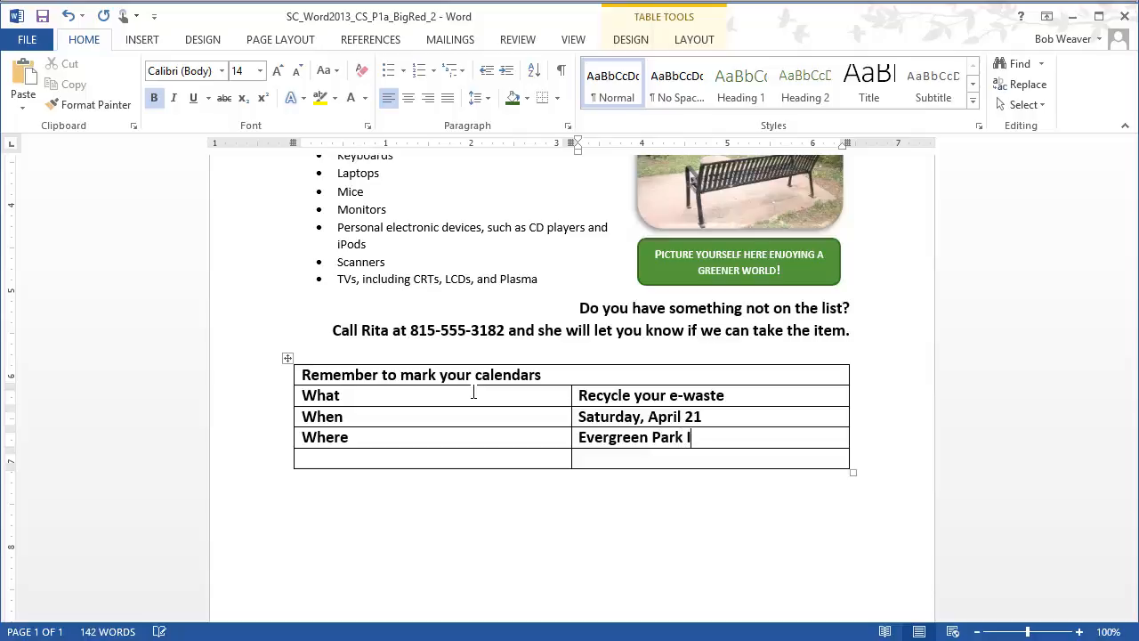
text(istrict parking lot)
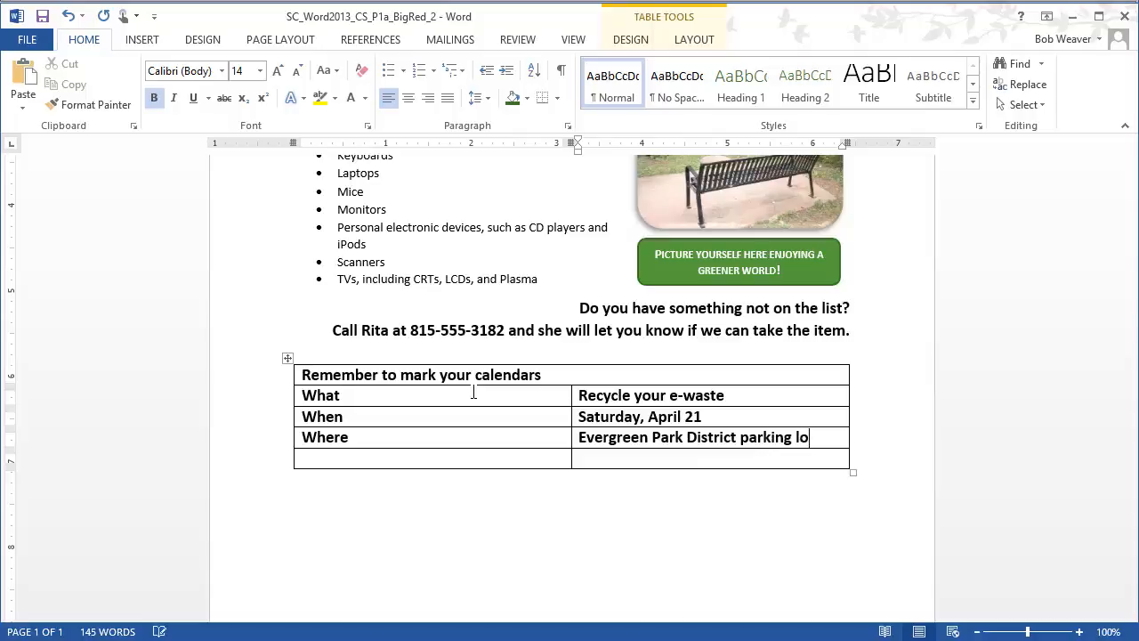
key(Tab)
- Fill the table's last row with "Why" and "To recycle electronic waste and keep it out of landfills"
text(Why)
key(Tab)
text(To recycle)
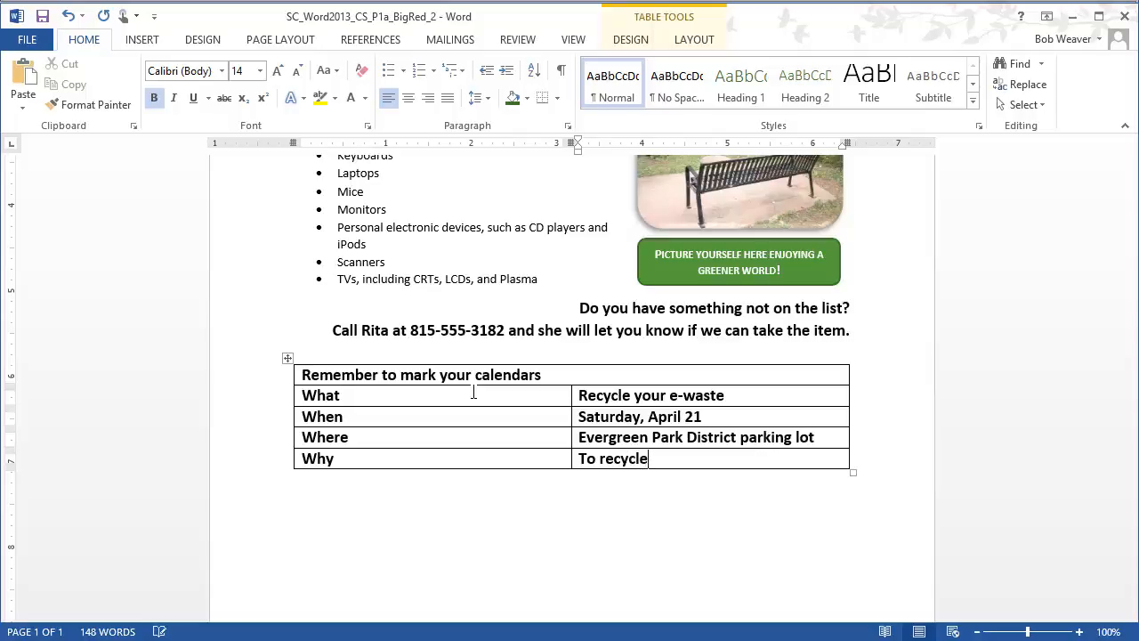
text( electronic waste)
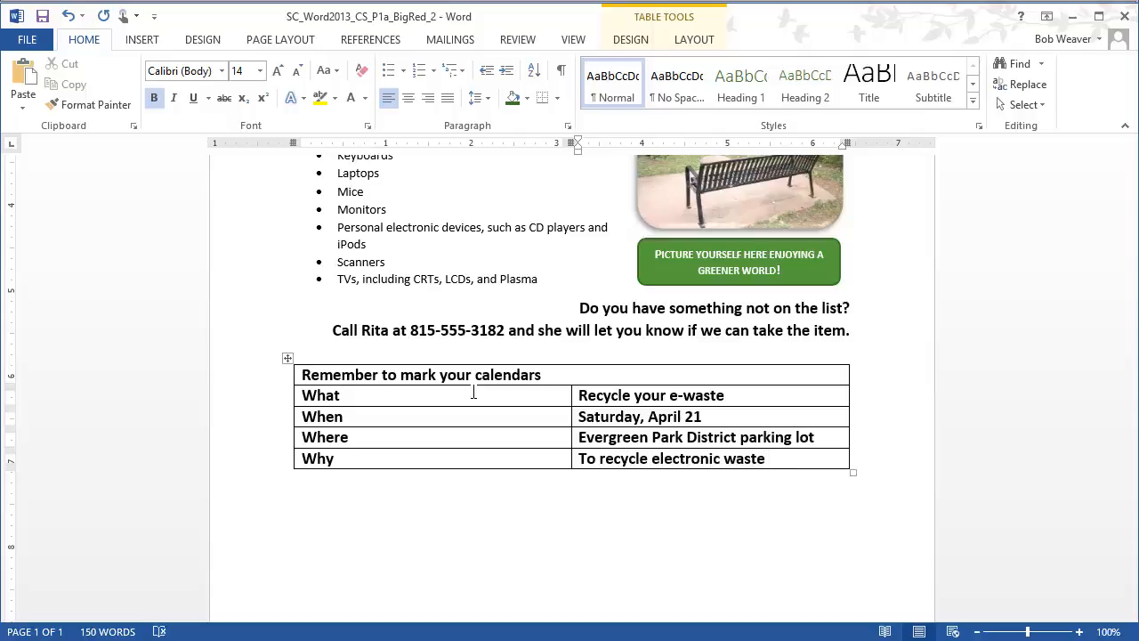
text( and keep it out)
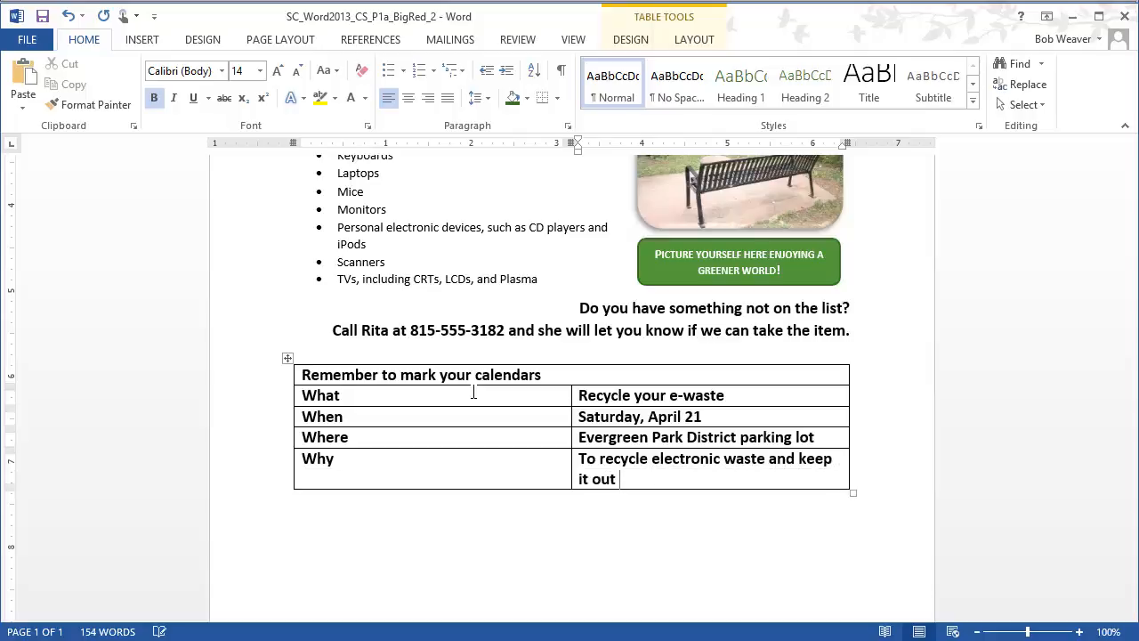
text( of landfills)
- Consult instruction 14 in the assignment document, then apply the Grid Table 4 - Accent 1 style to the whole table in the flyer
key(alt+Tab)
triple_click(503, 379)
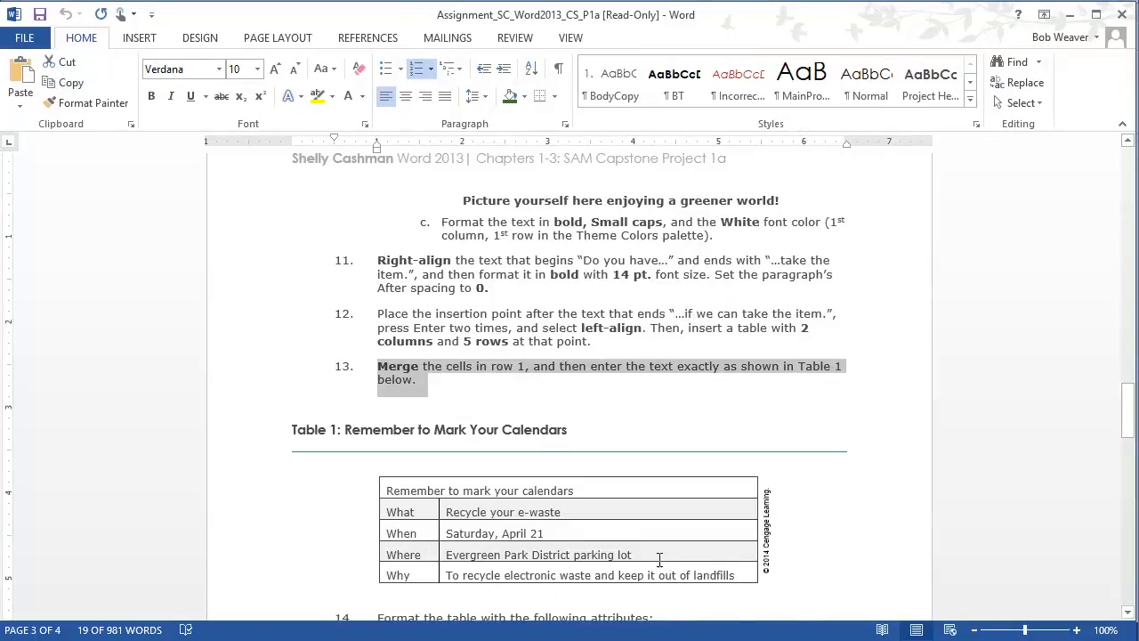
scroll(658, 570, down, 3)
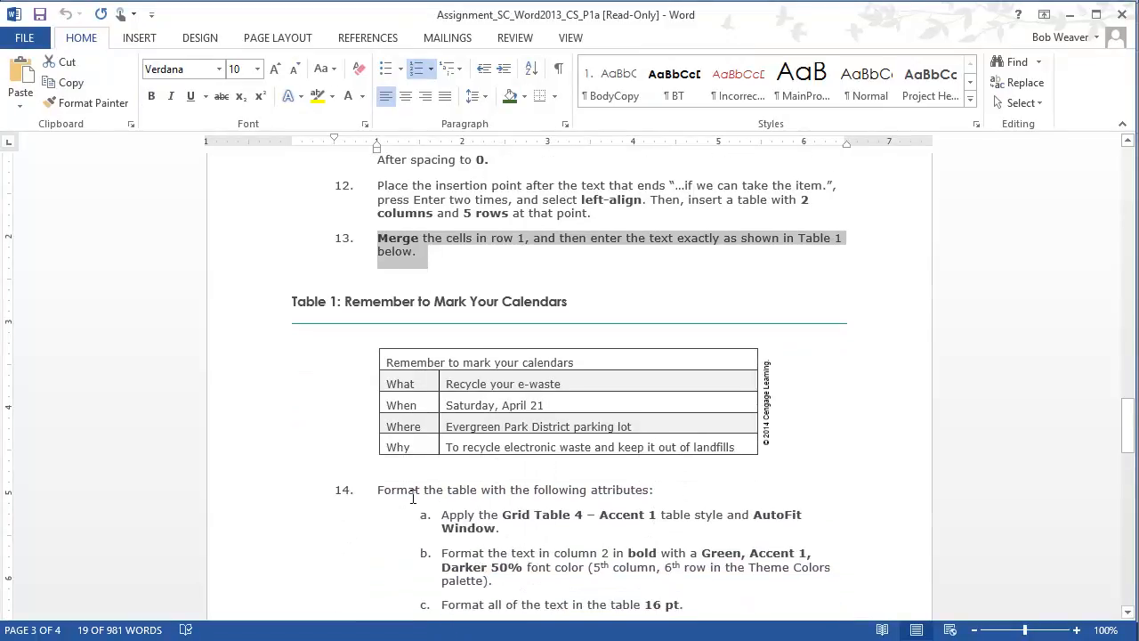
scroll(411, 496, down, 2)
drag(684, 520, 377, 404)
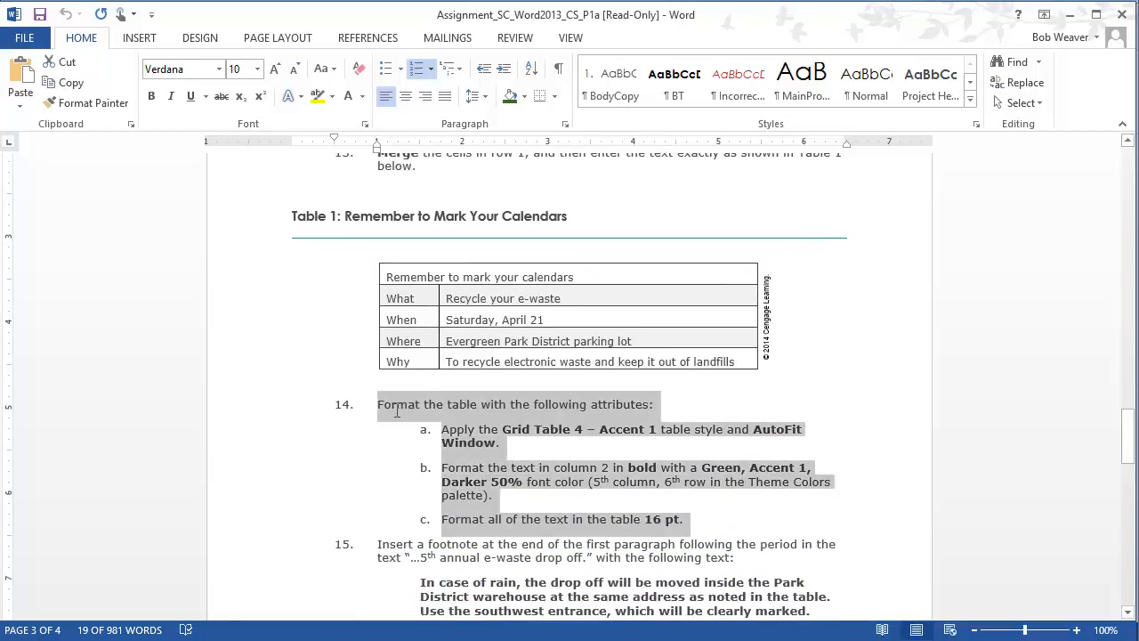
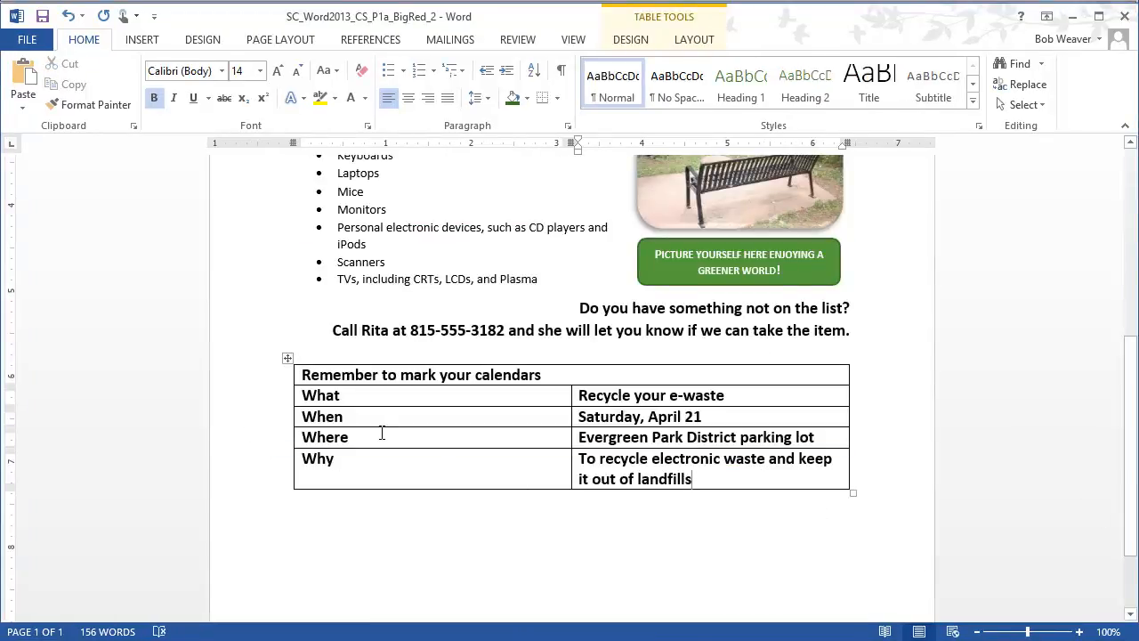
click(287, 357)
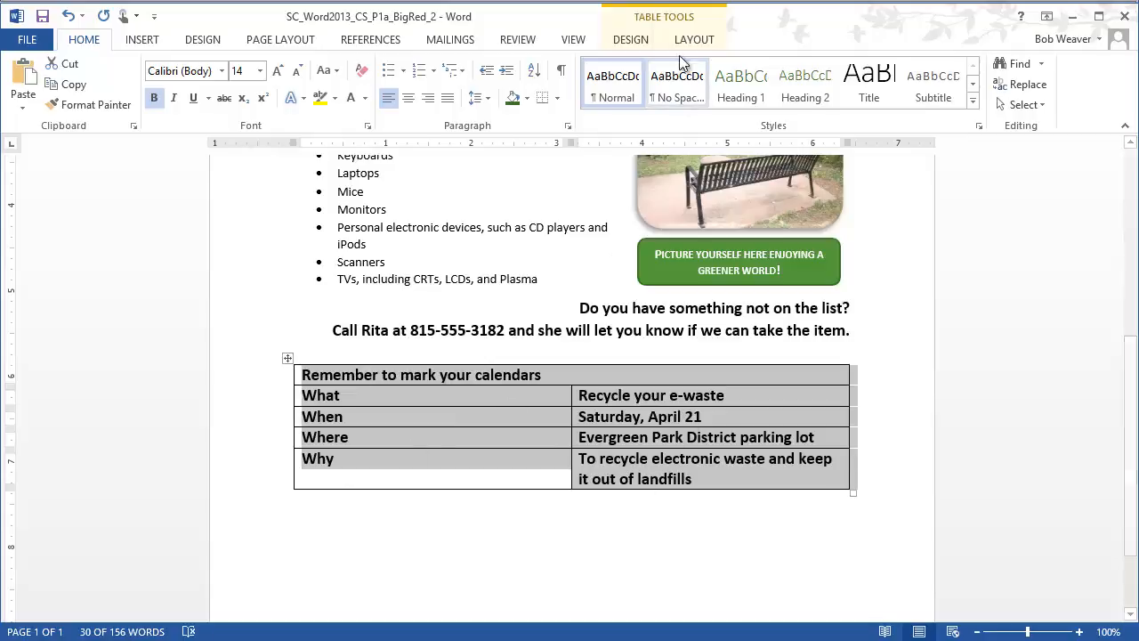
click(631, 40)
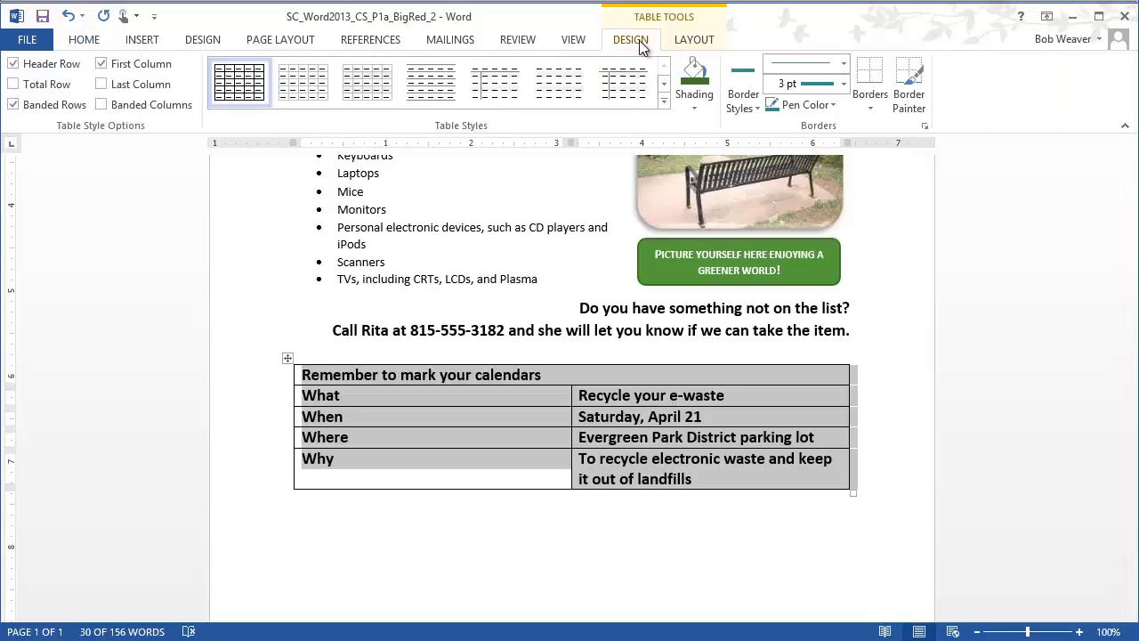
click(663, 102)
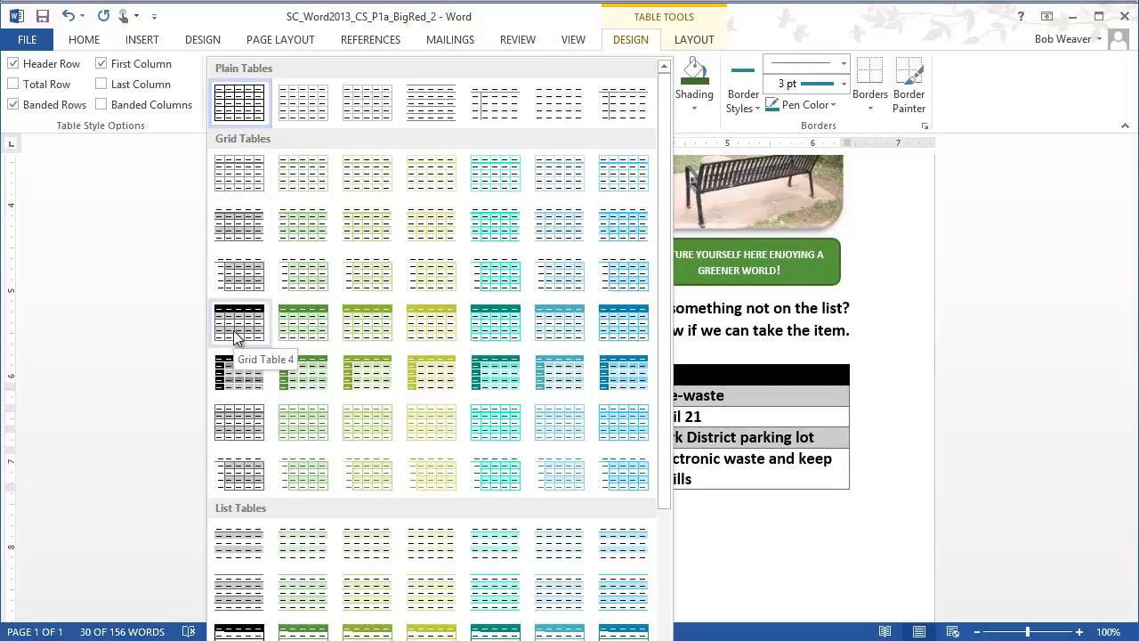
click(289, 332)
click(579, 592)
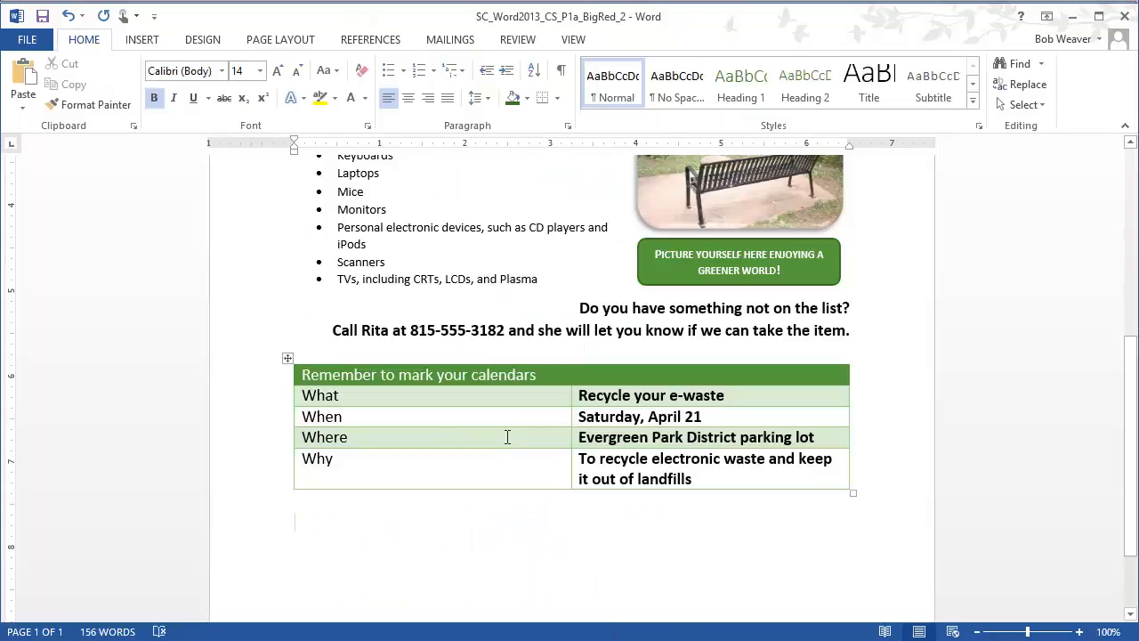
- Format the column 2 text below the table's header row in bold with the Green, Accent 1, Darker 50% font color
drag(630, 395, 637, 478)
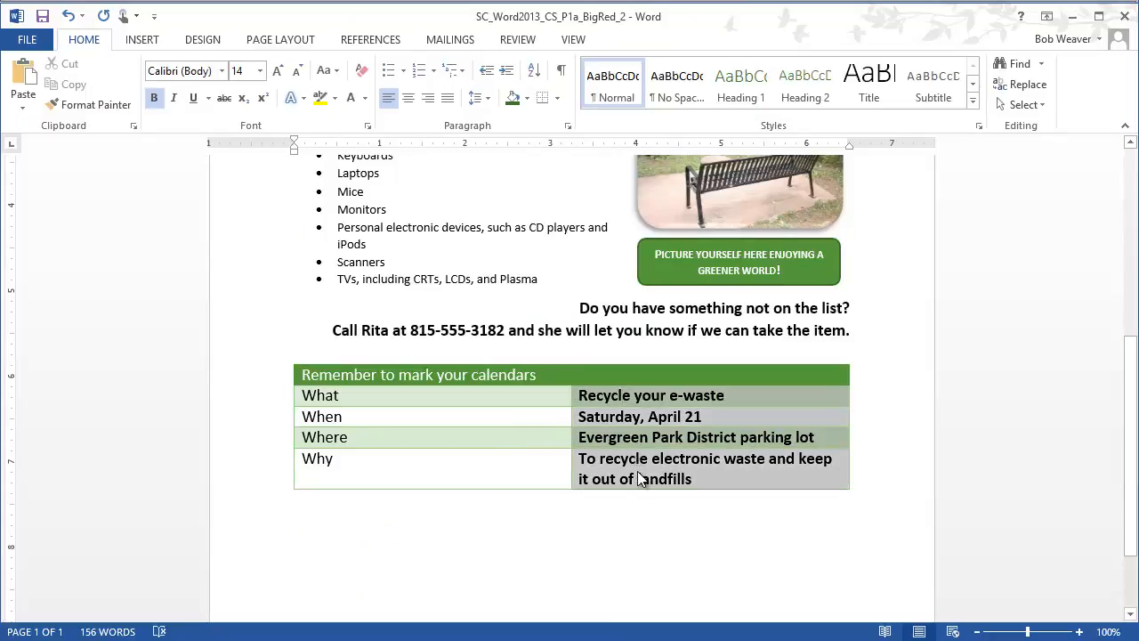
click(622, 362)
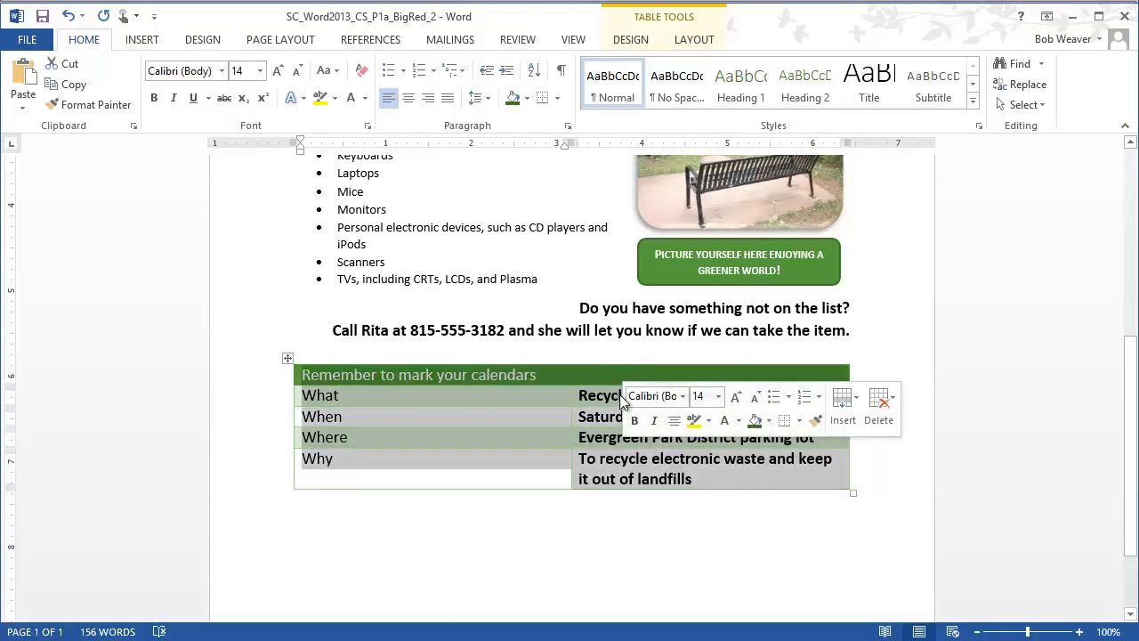
drag(594, 395, 685, 467)
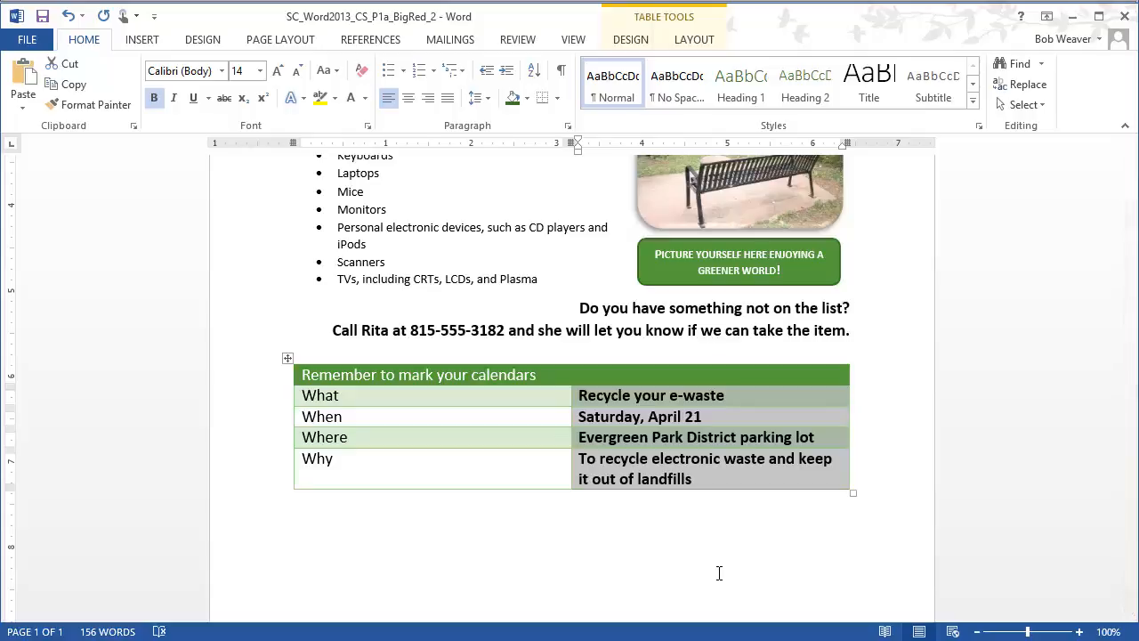
click(154, 104)
click(154, 104)
click(364, 101)
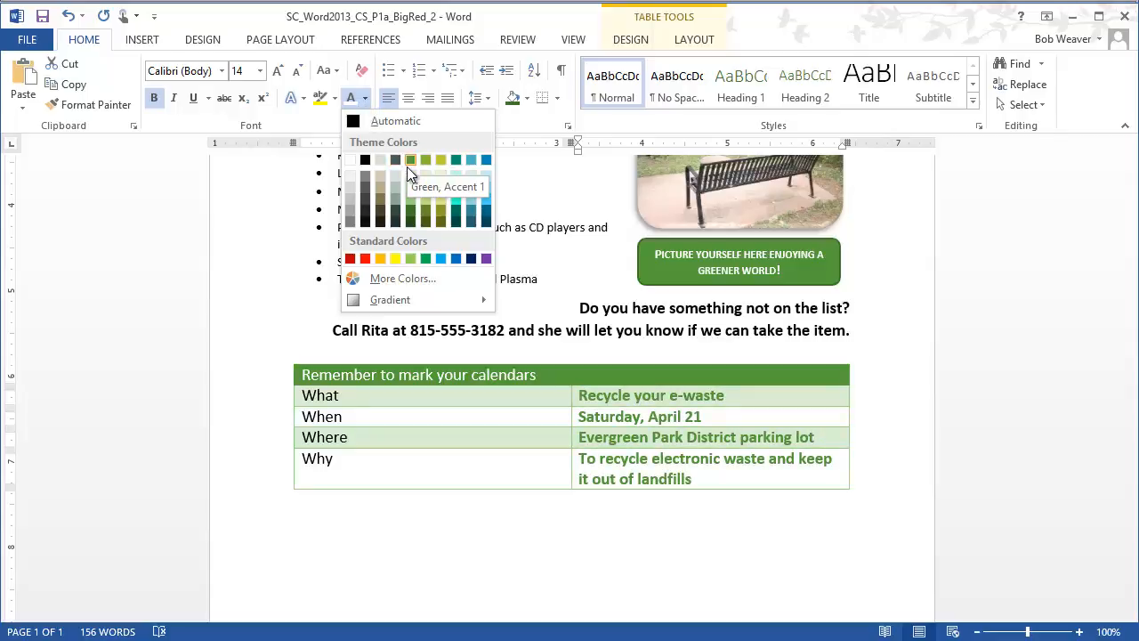
click(409, 222)
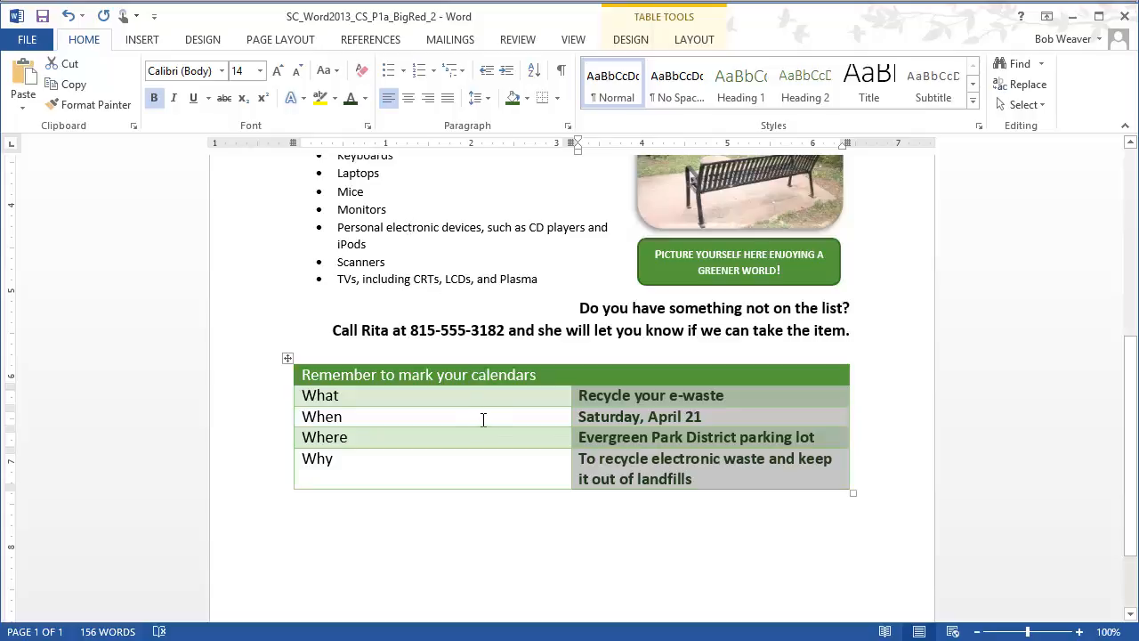
- Set all of the text in the calendar table to 16 pt
click(286, 358)
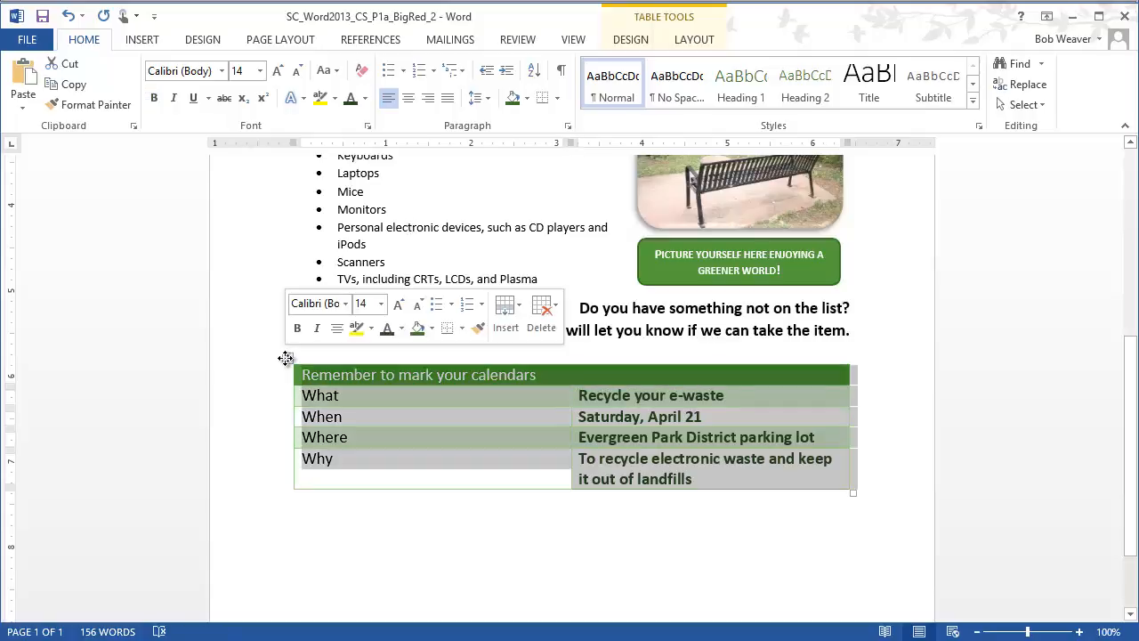
click(260, 70)
click(239, 192)
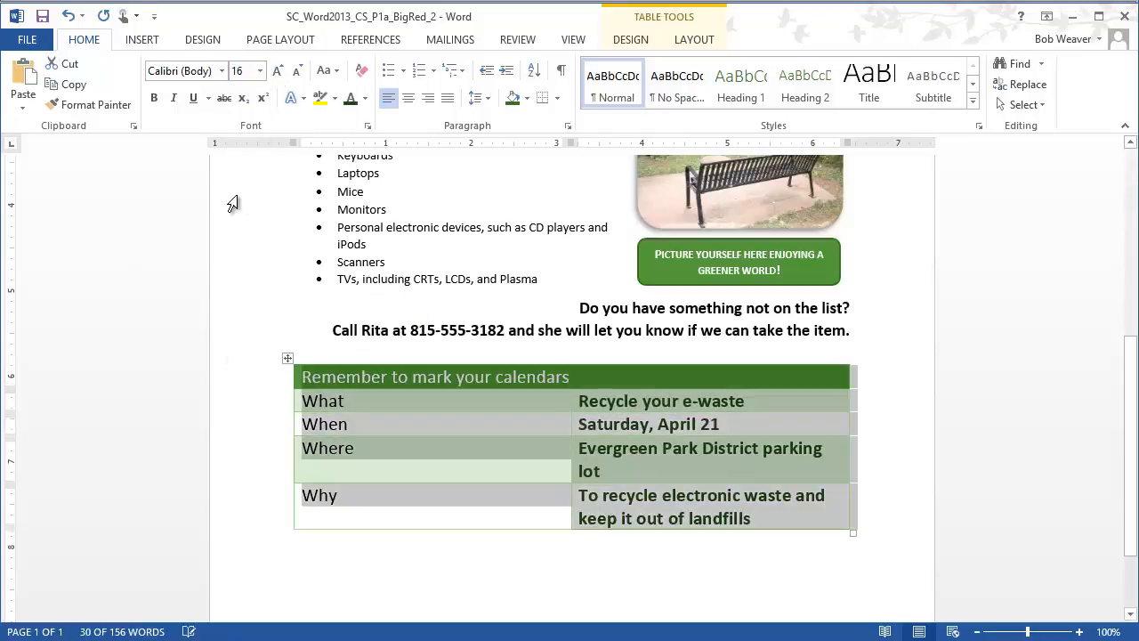
click(1096, 434)
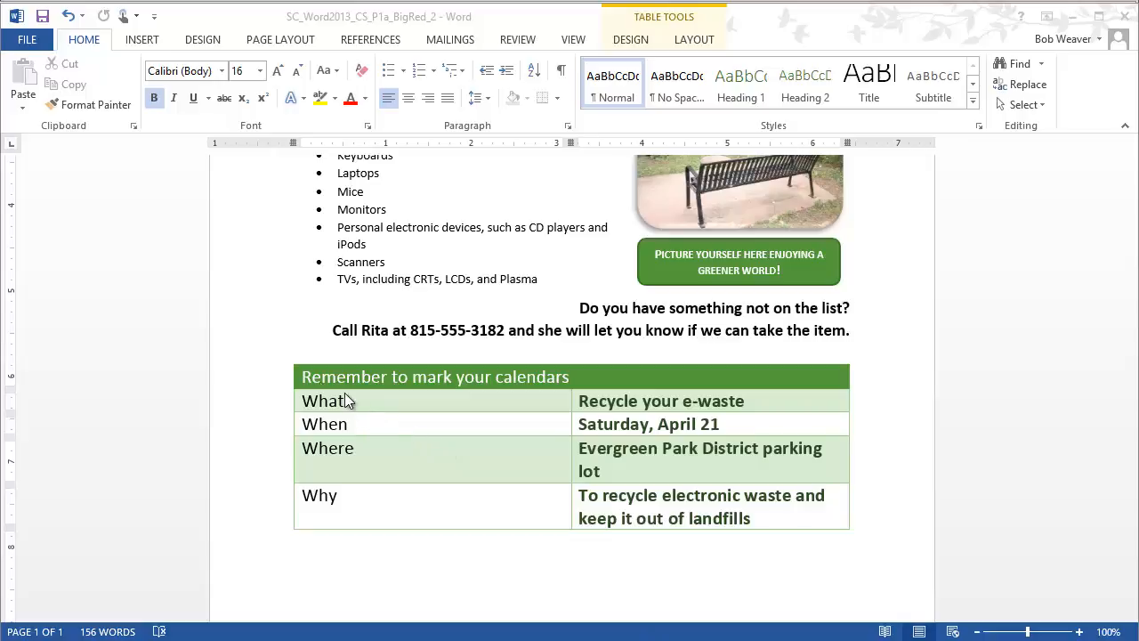
- Apply AutoFit to Window to the entire calendar table
click(288, 359)
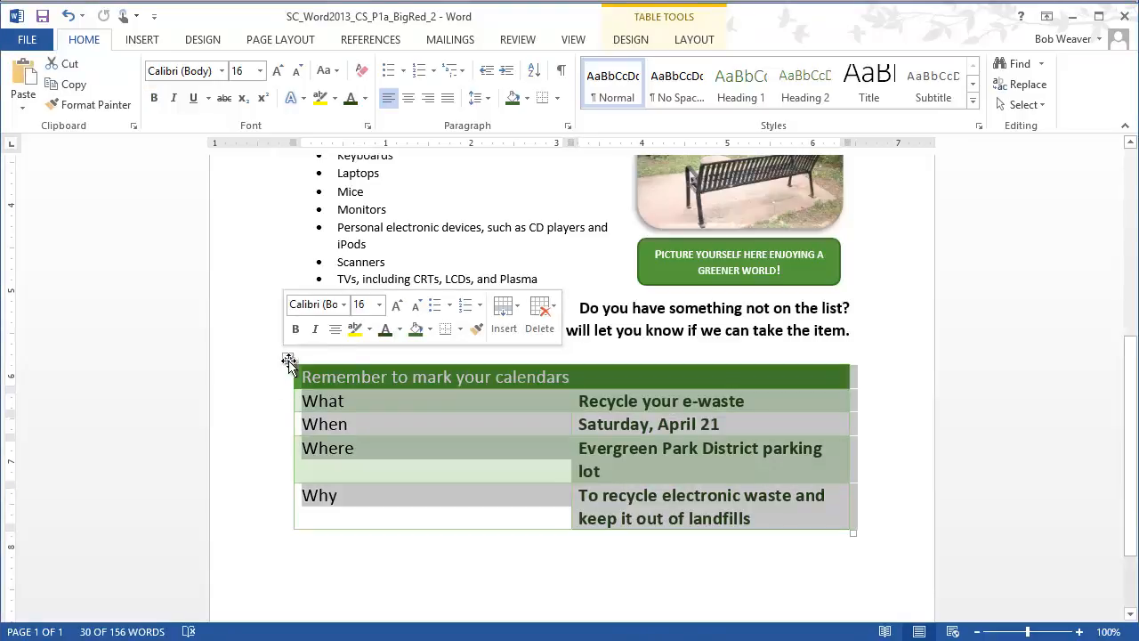
right_click(451, 412)
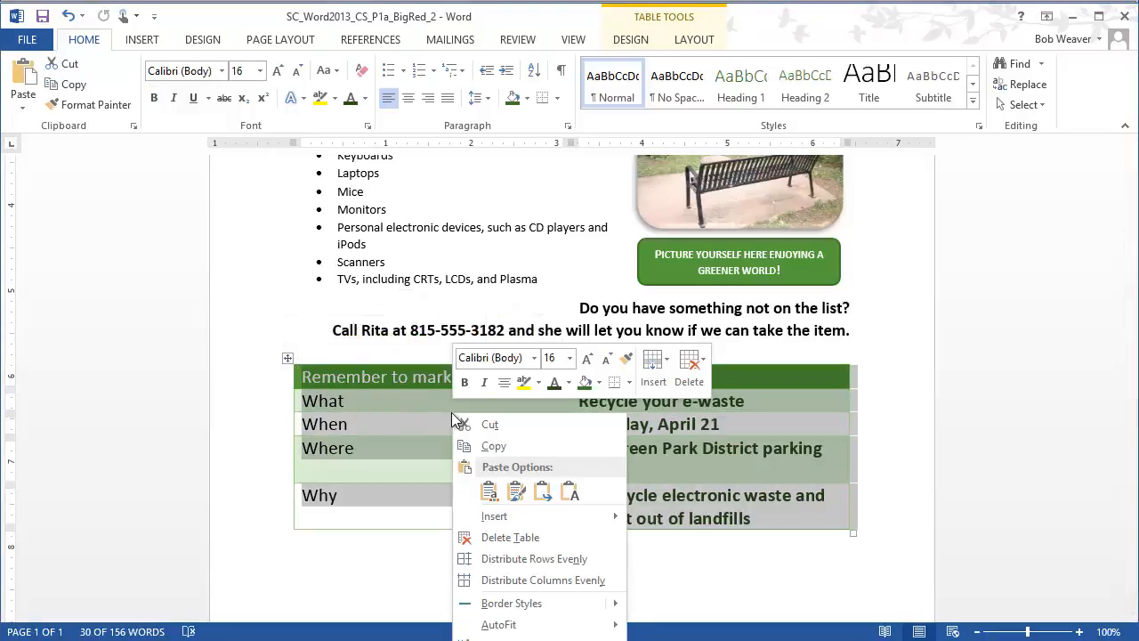
mouse_move(502, 624)
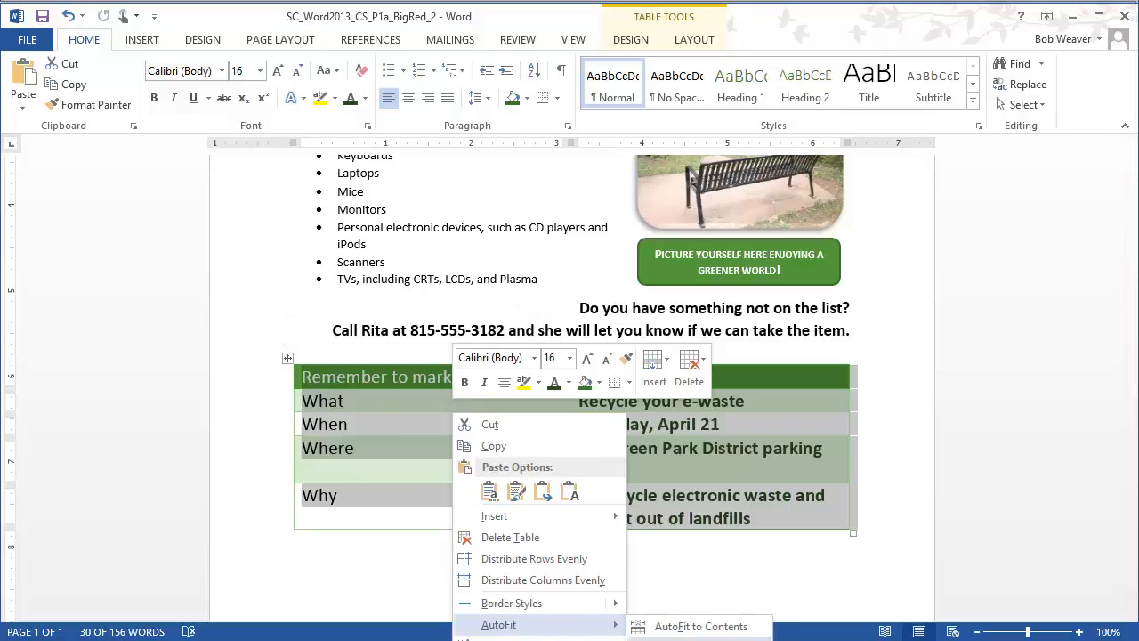
click(700, 639)
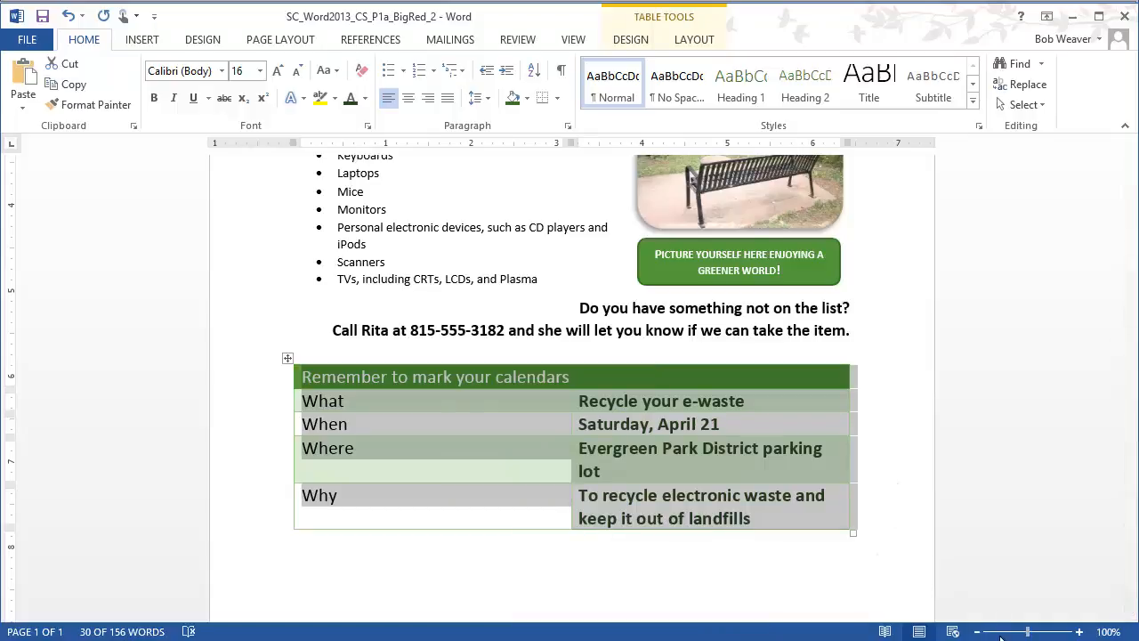
- Consult instruction 15 in the assignment document, then insert a footnote after the period ending the flyer's first paragraph
key(alt+Tab)
scroll(605, 544, down, 3)
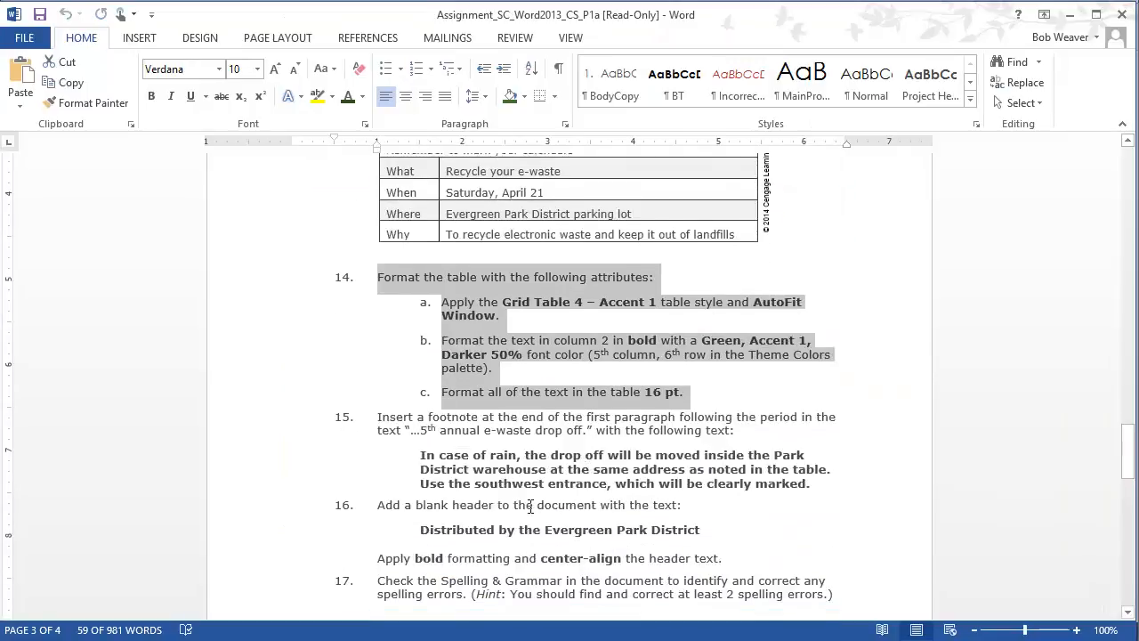
drag(375, 412, 812, 487)
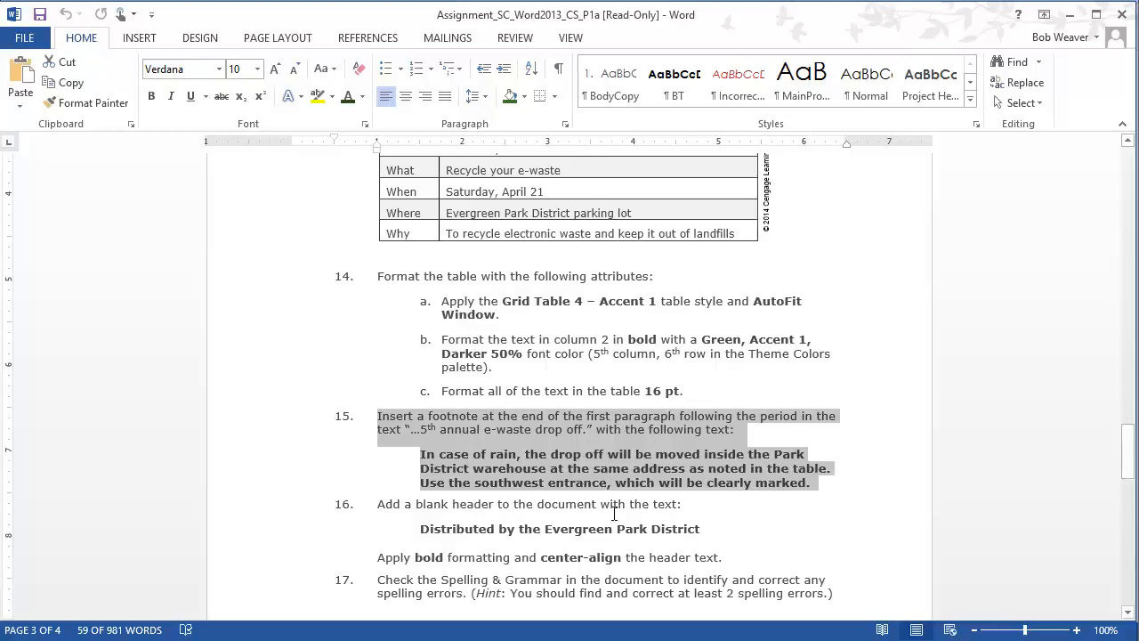
key(alt+Tab)
scroll(624, 406, up, 8)
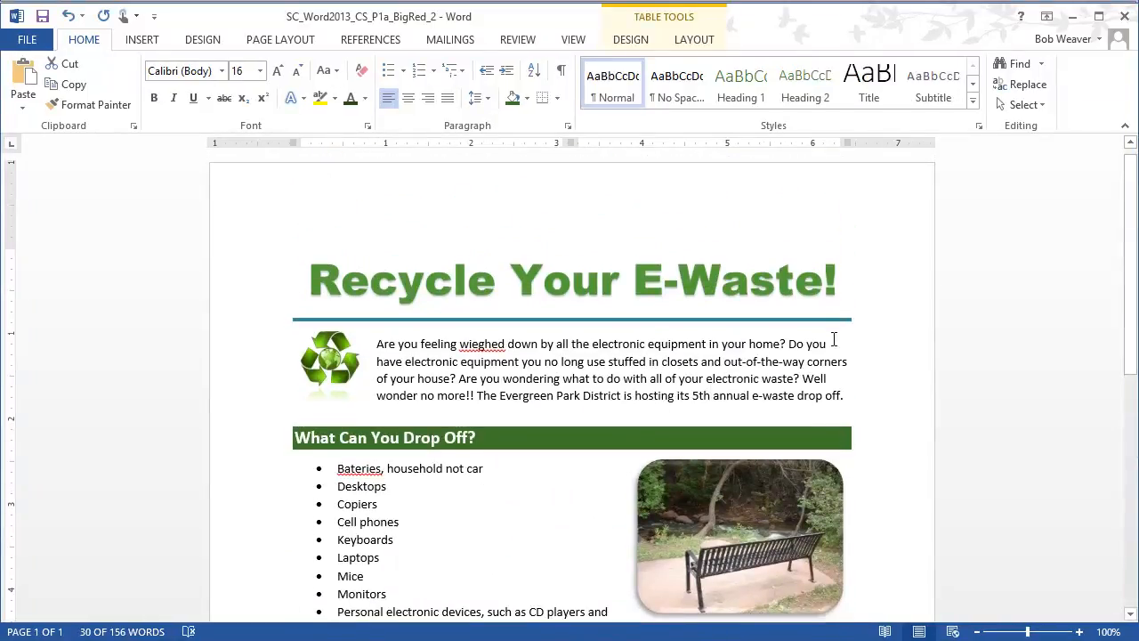
click(846, 395)
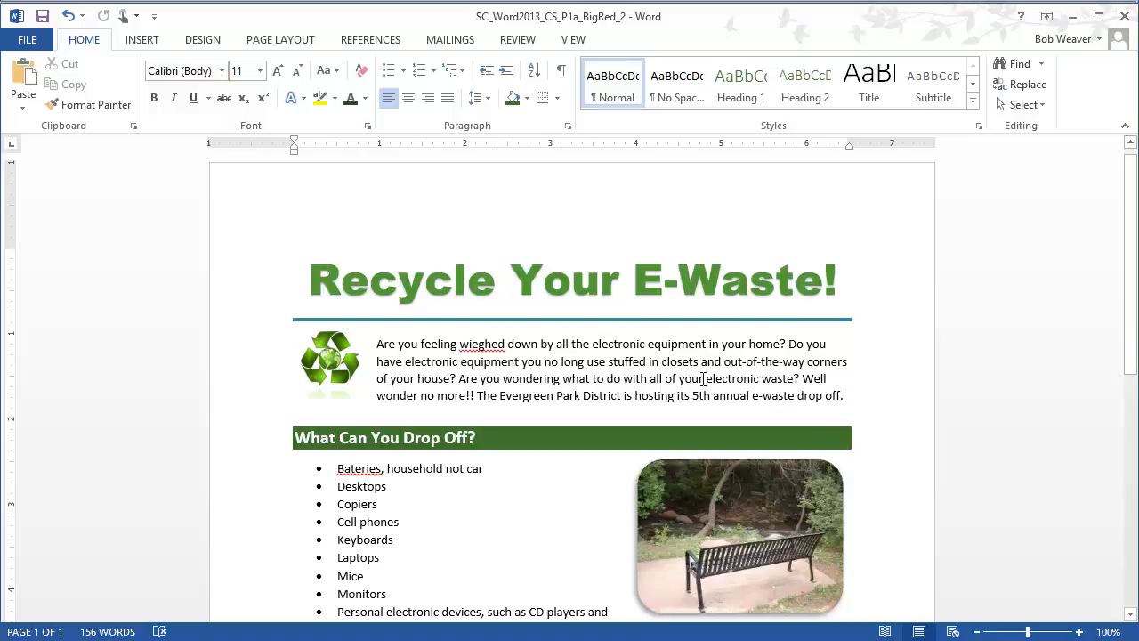
click(384, 41)
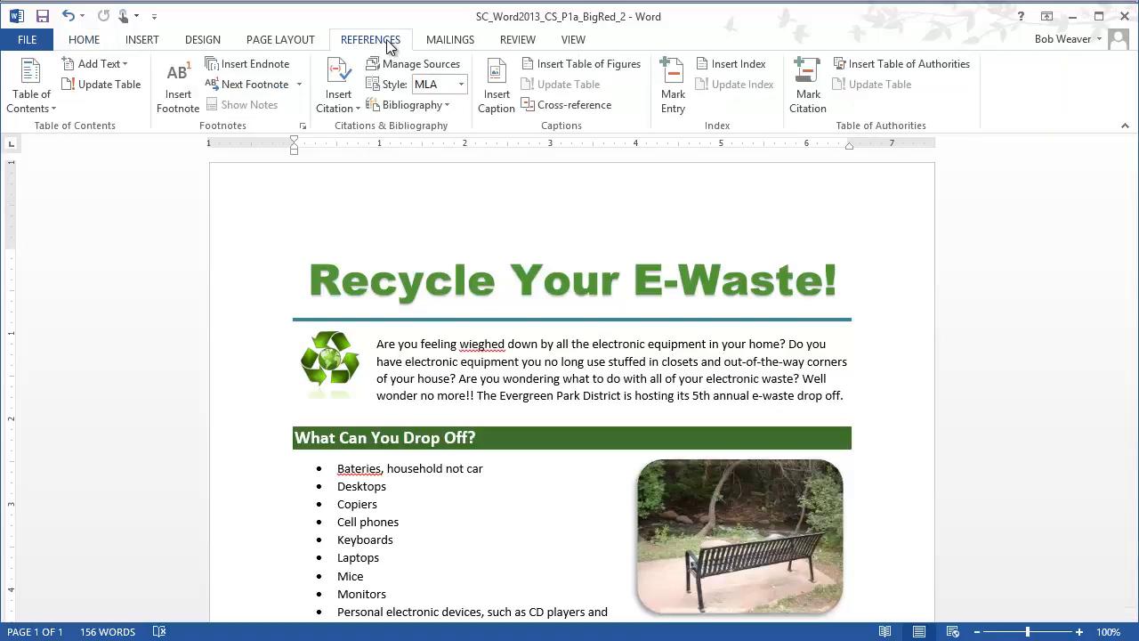
click(177, 104)
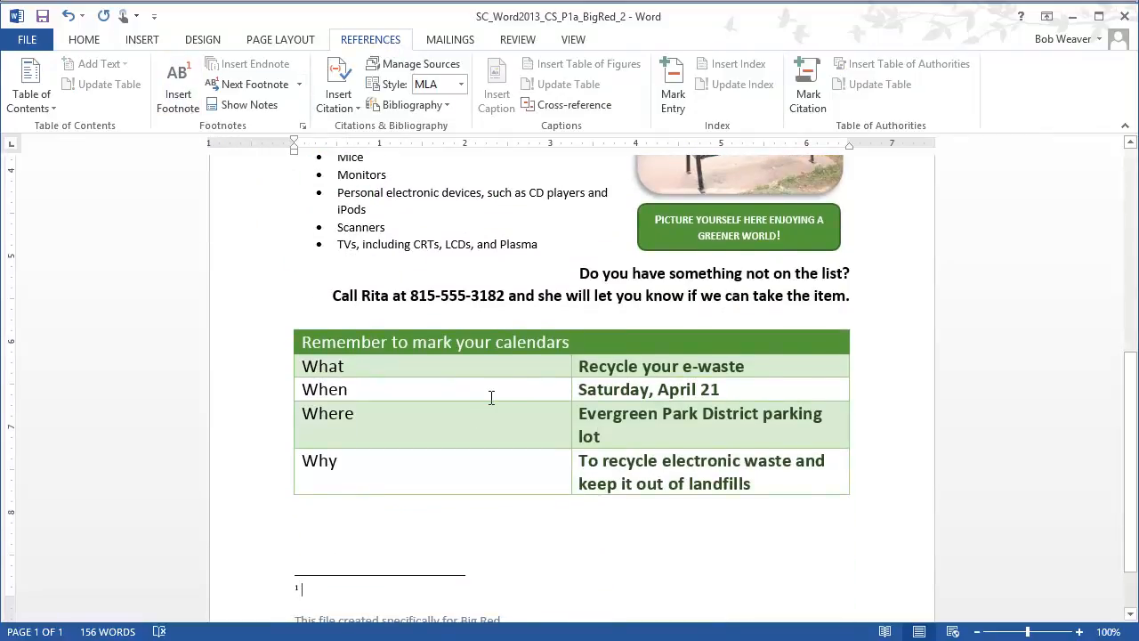
scroll(490, 397, up, 5)
scroll(623, 353, down, 3)
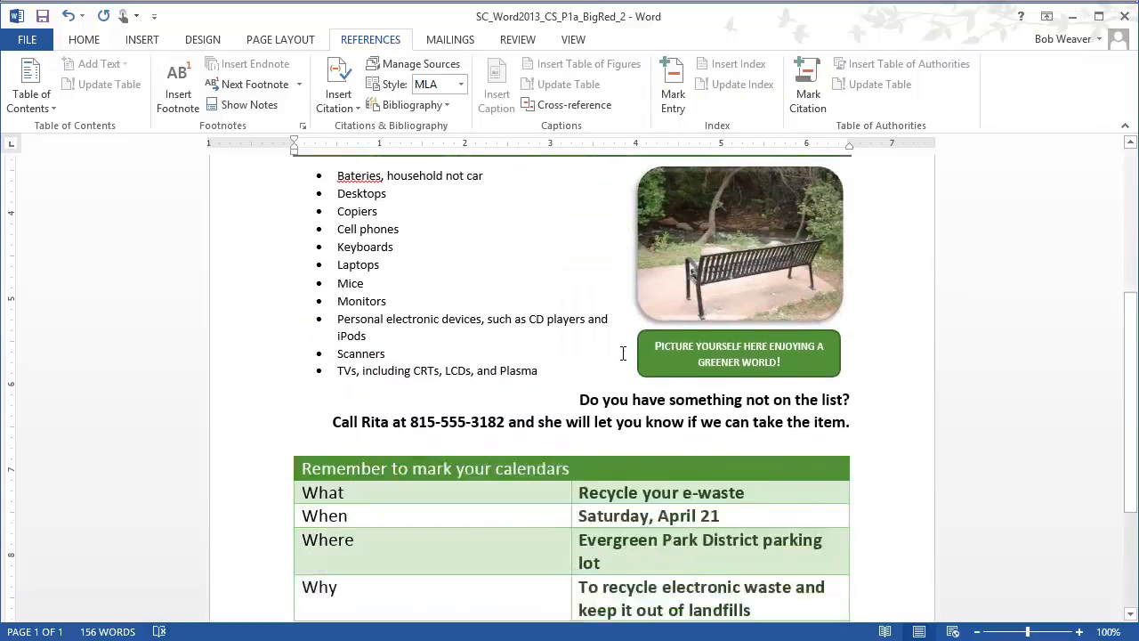
scroll(623, 353, down, 4)
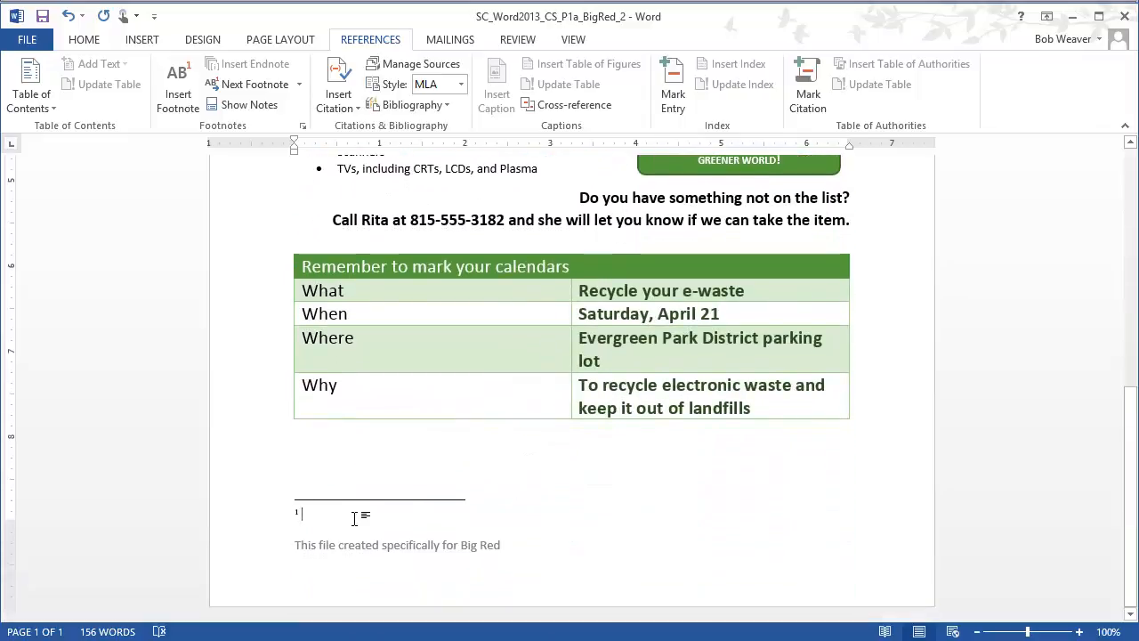
- Write the footnote "In case of rain, the drop off will be moved inside the Park District warehouse at the same address as noted in the table."
text(In cas)
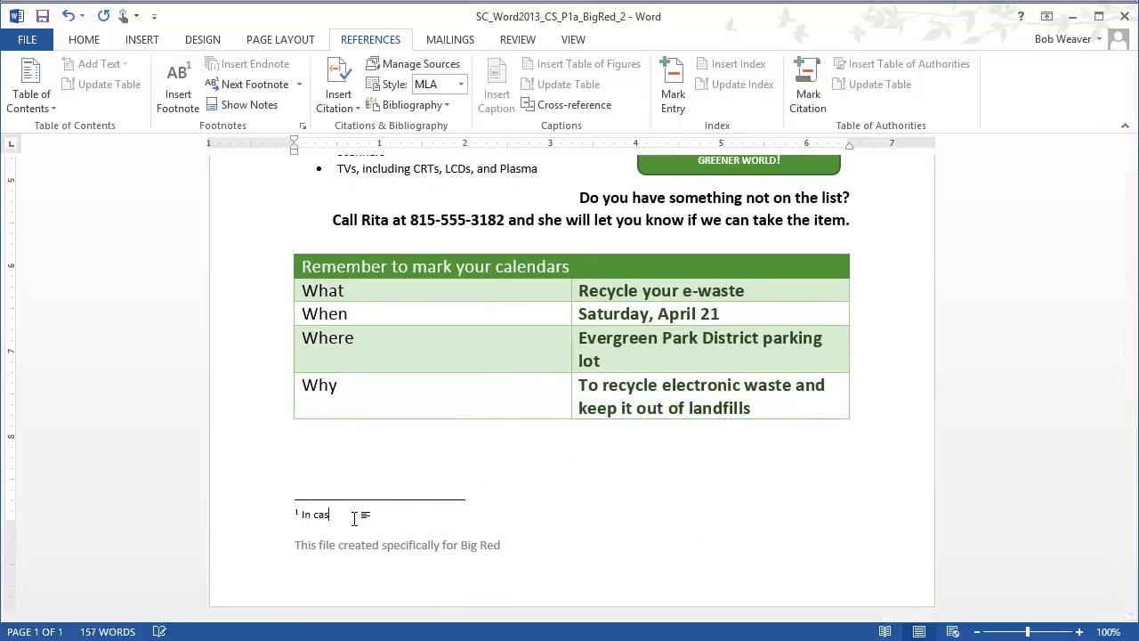
text(e of rain, the drop off will be moved inside)
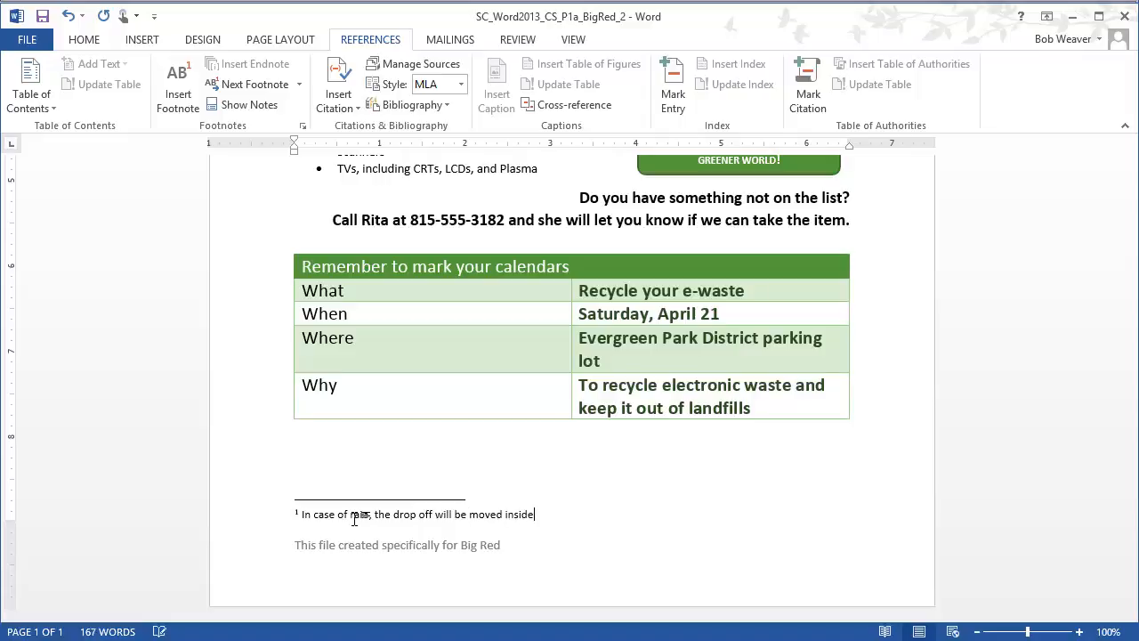
text( the Park District warehouse)
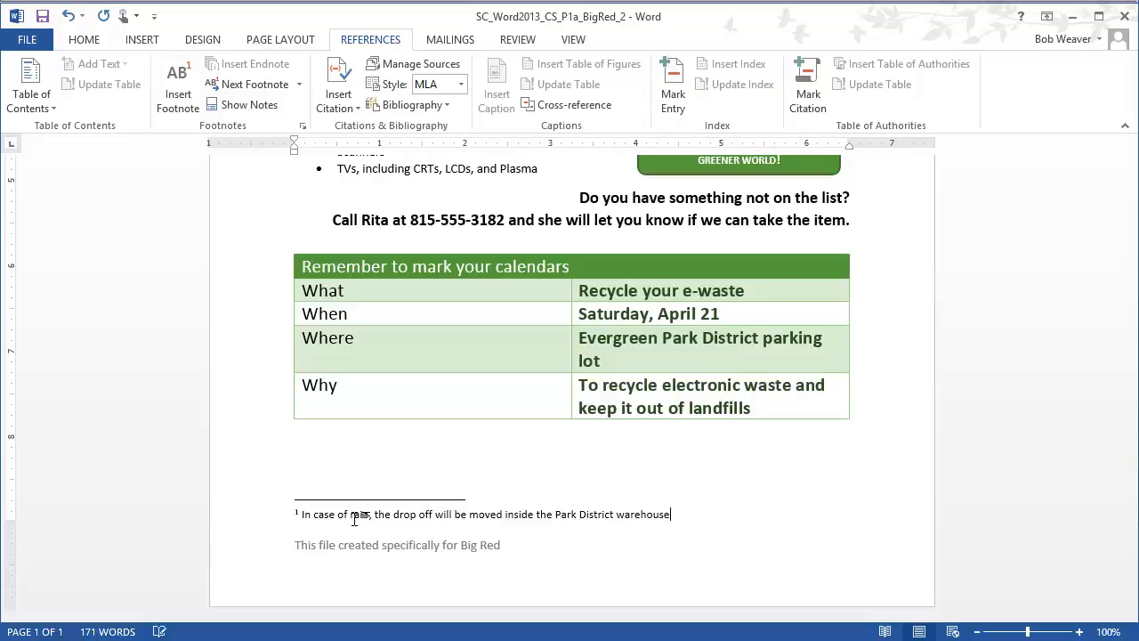
text( at the same address as noted in the table.)
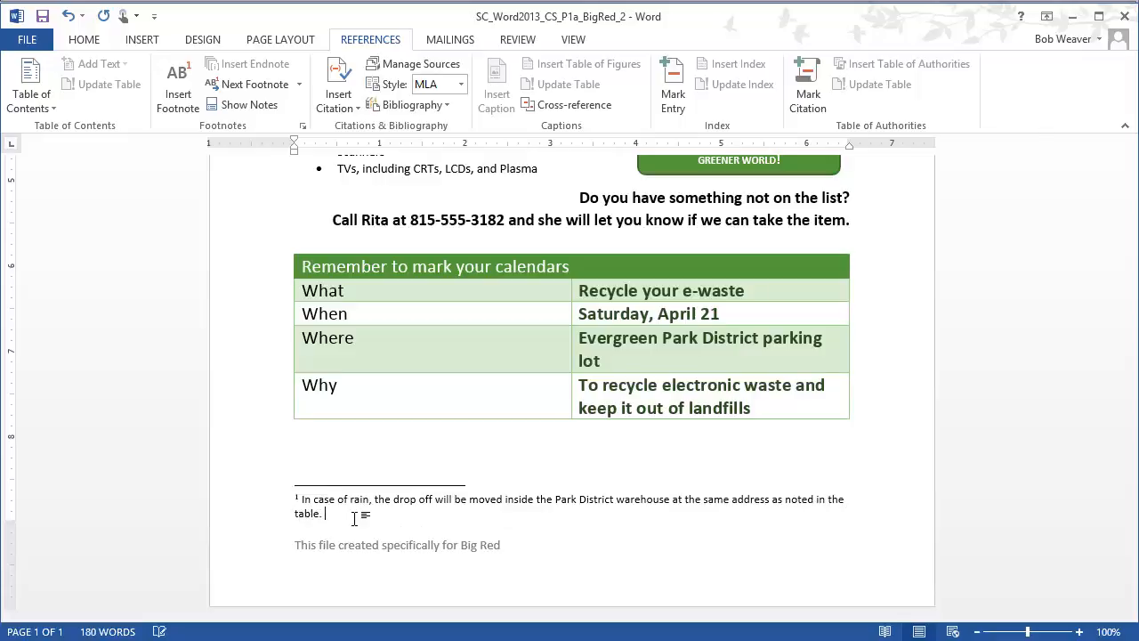
- Add the sentence "Use the southwest entrance, which will be clearly marked." to the end of the footnote
text(Use these )
text(e the s)
text( out)
text(hwe)
text(st entrance)
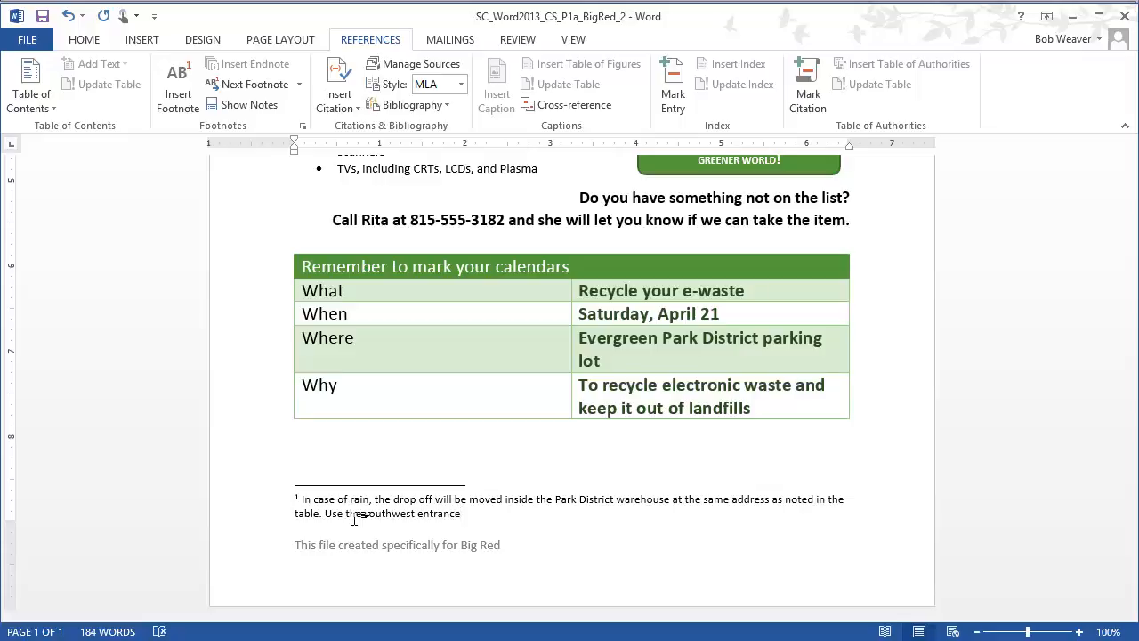
text(, which will be clearly marked.)
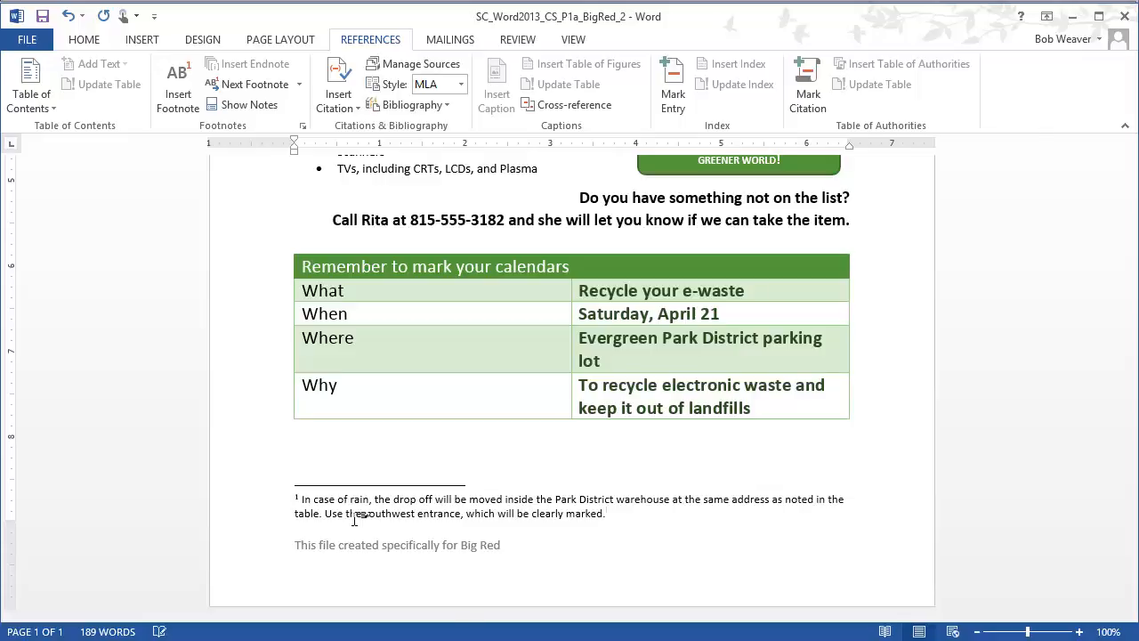
- Consult instruction 16 in the assignment document, then enter "Distributed by the Evergreen Park District" in the flyer's blank page header
key(alt+Tab)
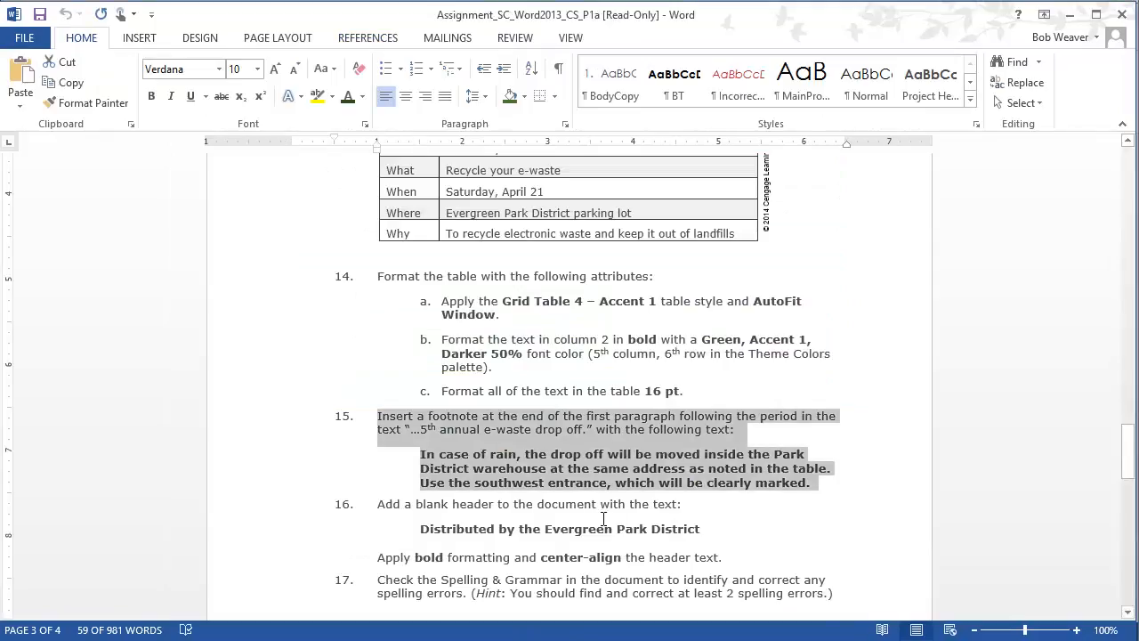
scroll(604, 518, down, 1)
drag(397, 460, 690, 463)
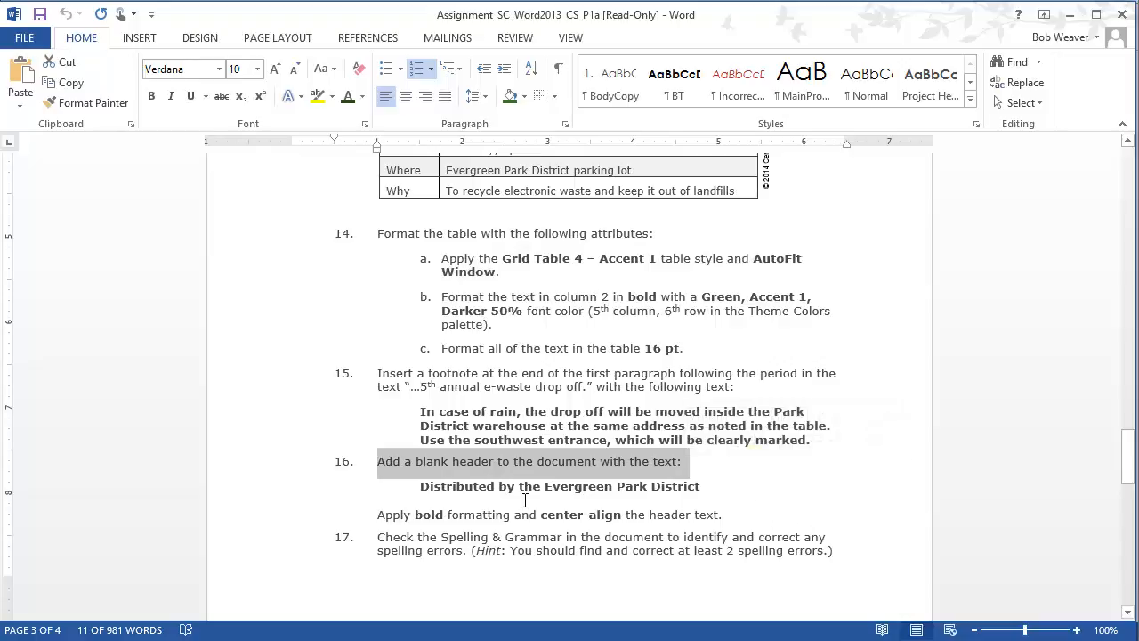
drag(387, 514, 727, 517)
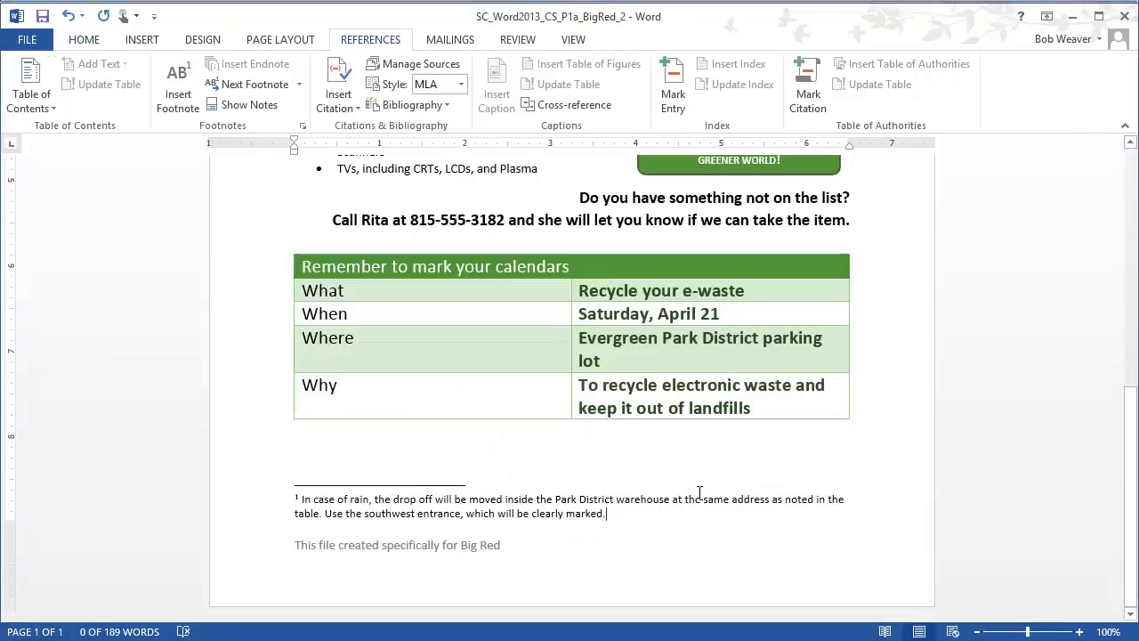
scroll(692, 492, up, 10)
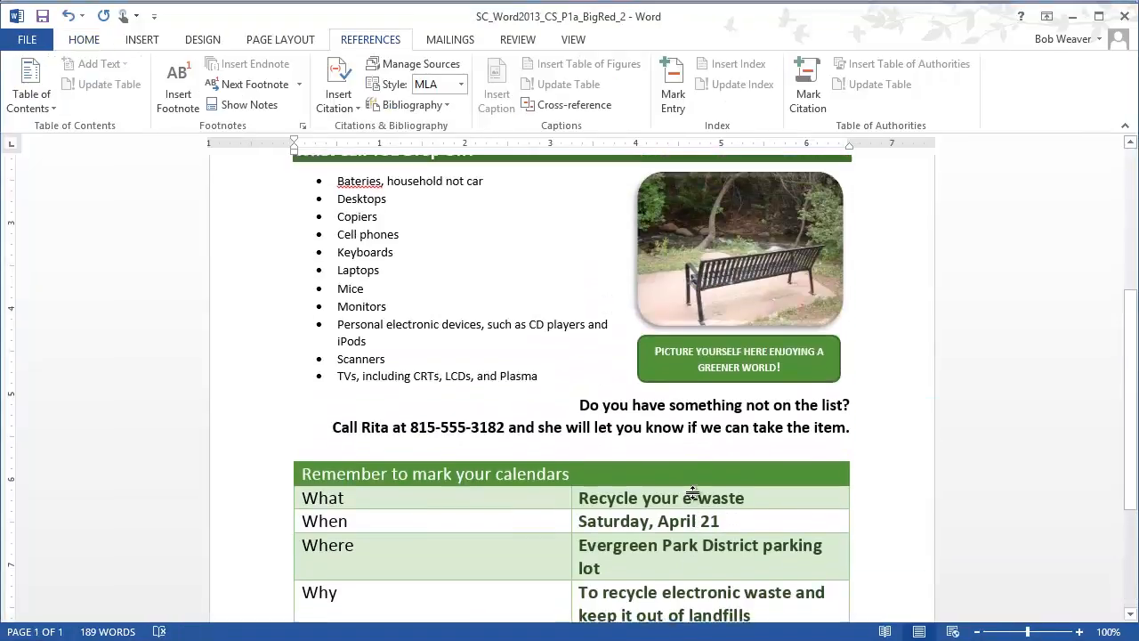
scroll(692, 492, up, 2)
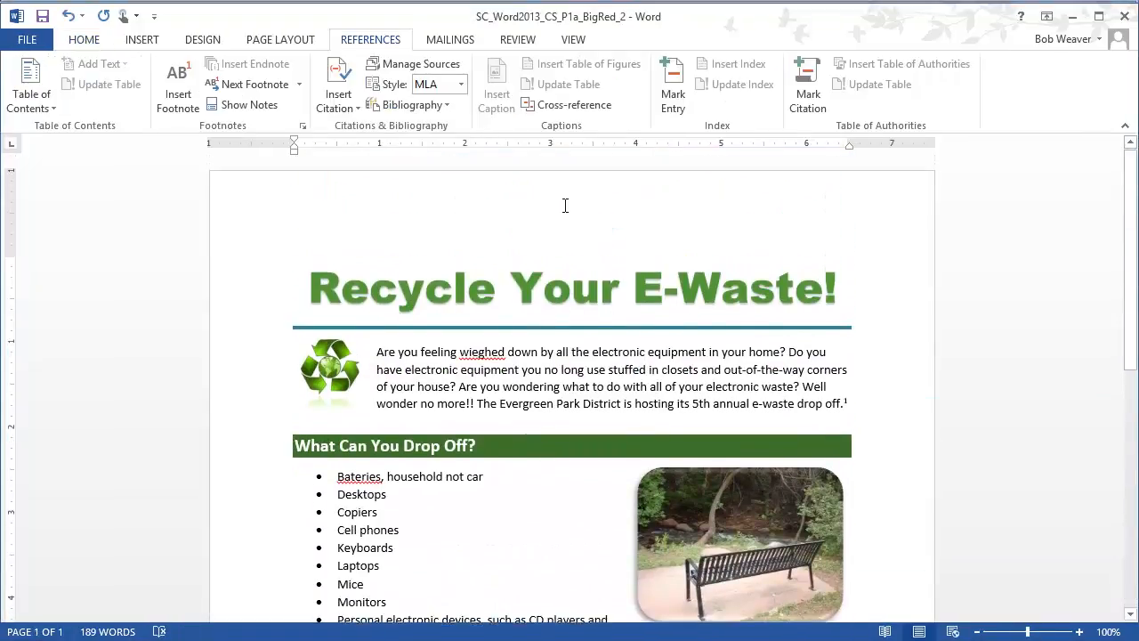
double_click(564, 205)
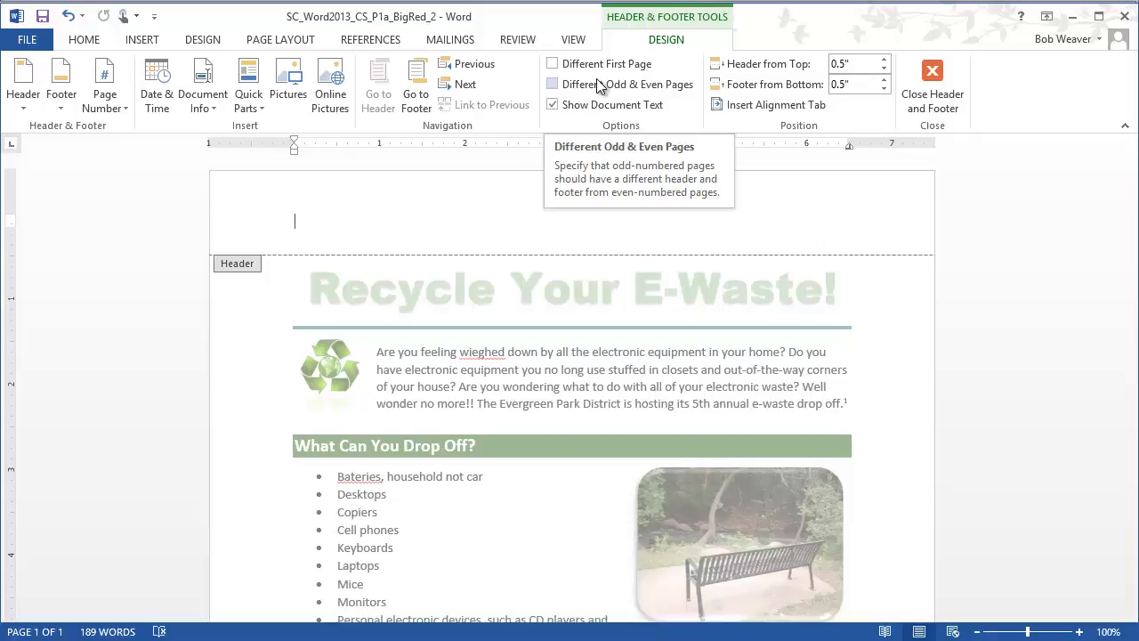
text(Di)
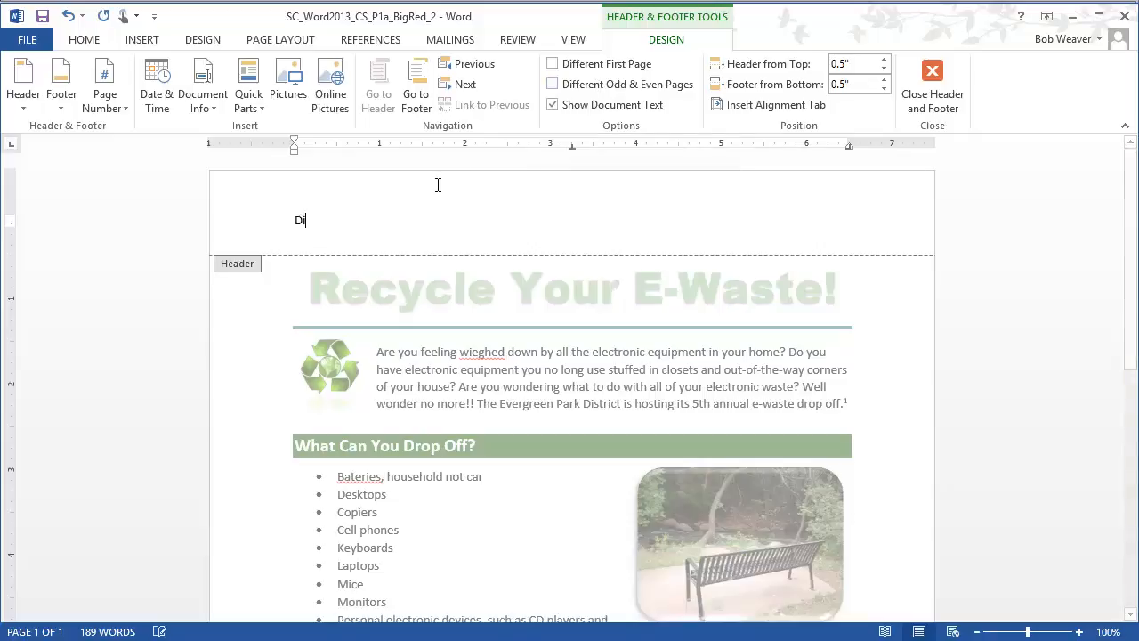
text(stributed)
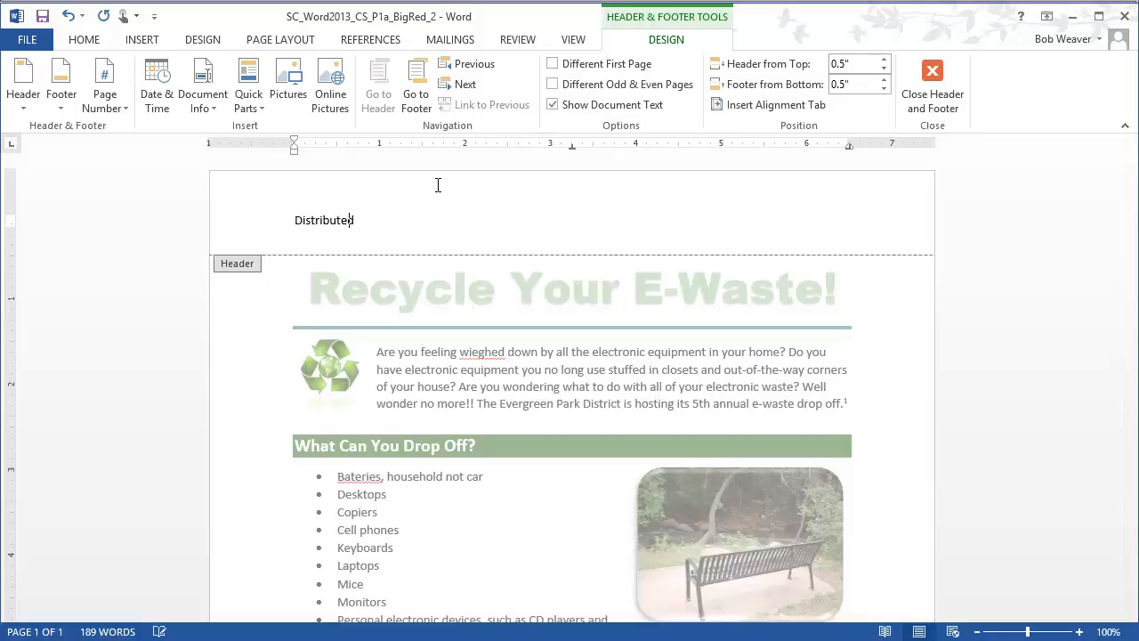
text( by the Evergreen Park District)
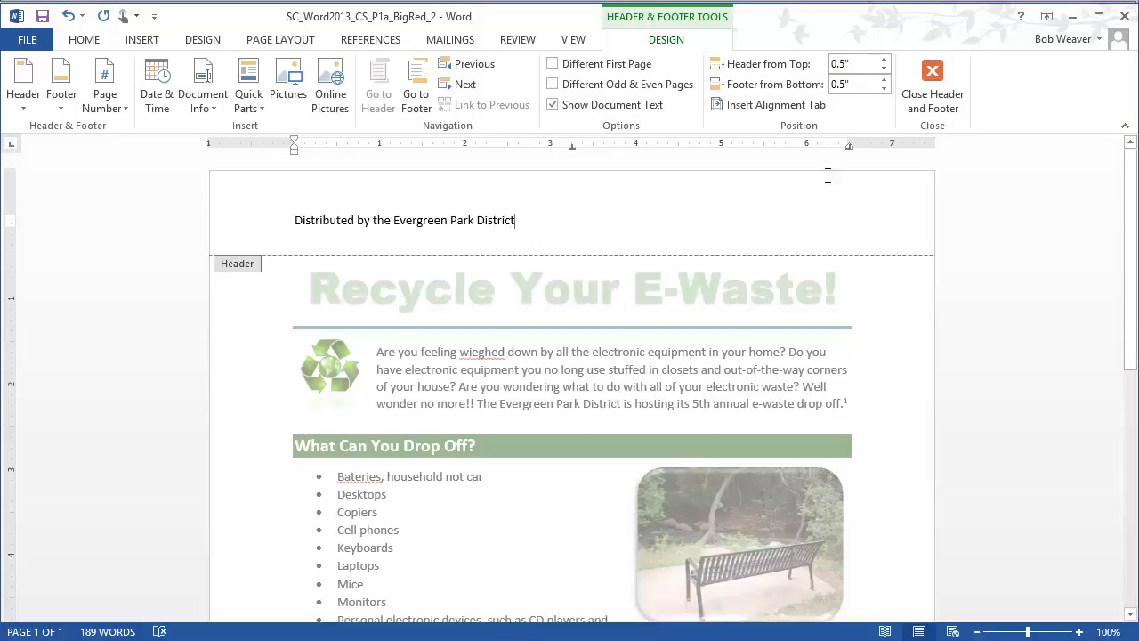
- Make the header text bold and center-aligned, and return to the document body
triple_click(408, 220)
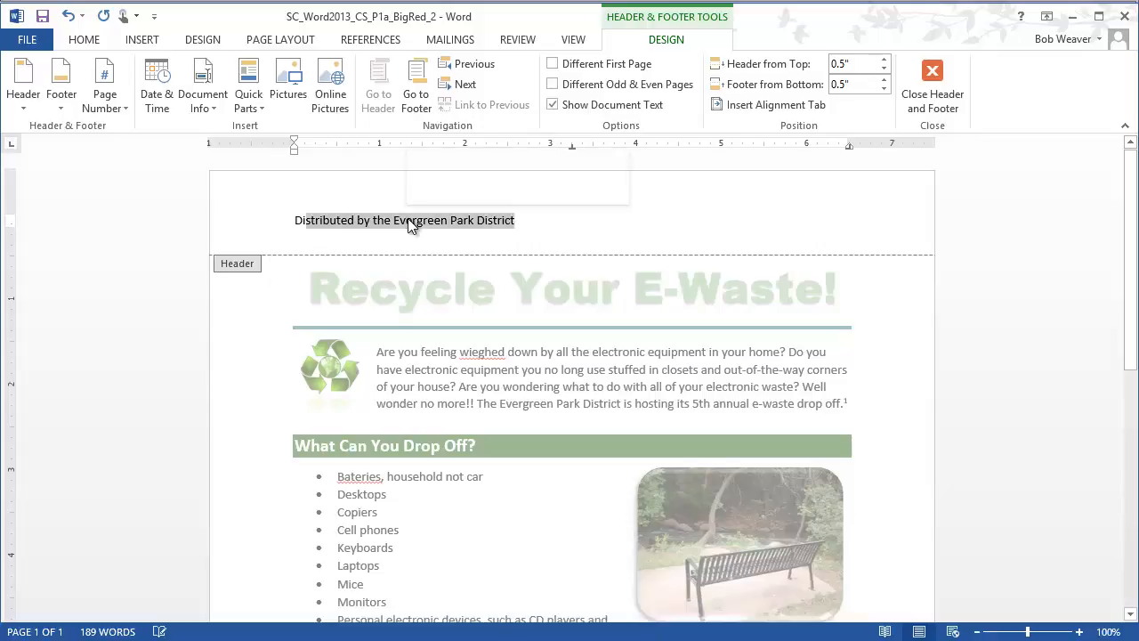
click(84, 40)
click(154, 98)
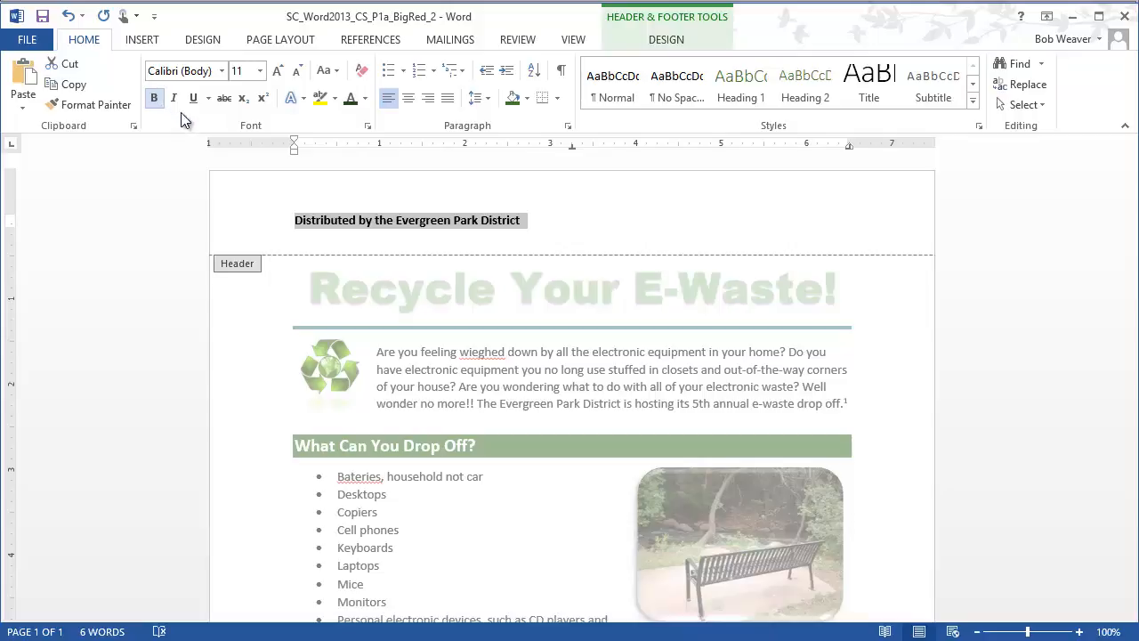
click(411, 102)
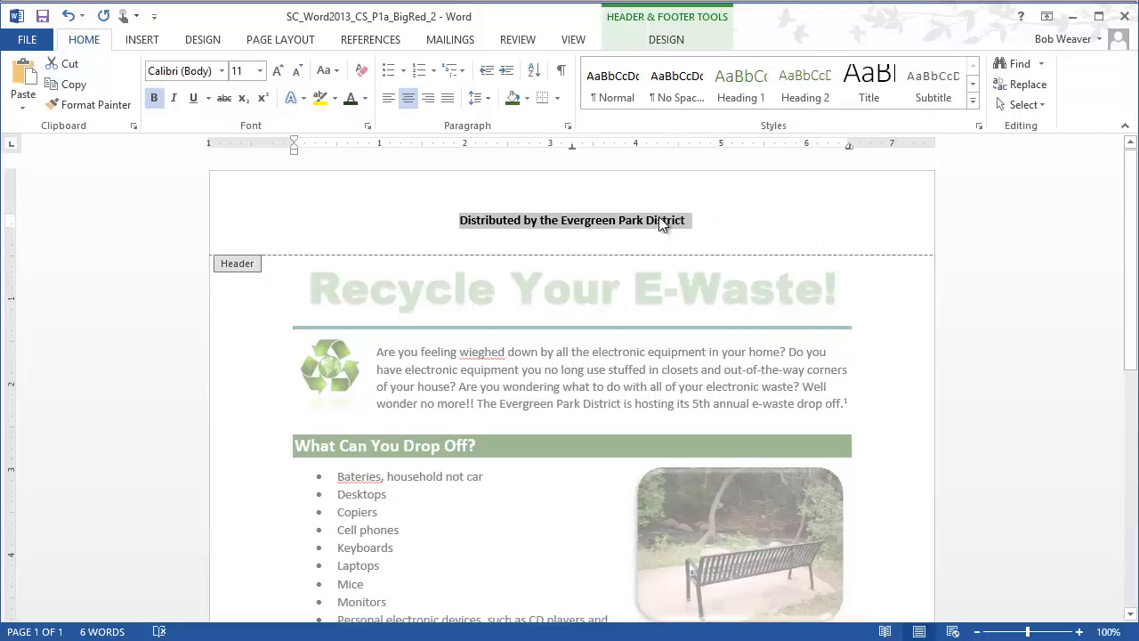
click(674, 45)
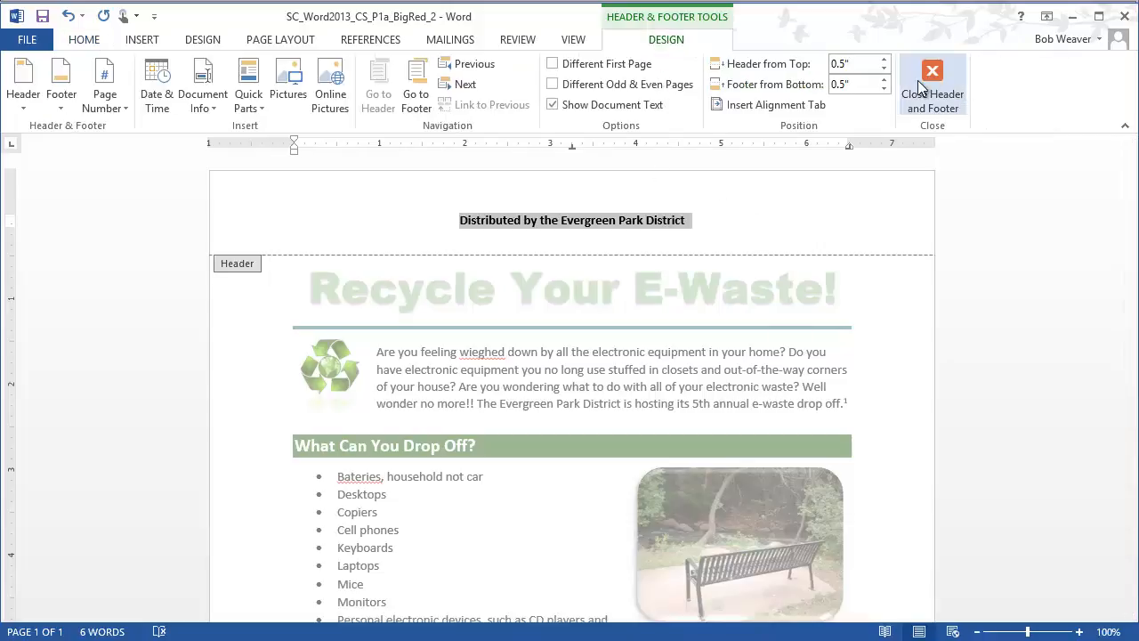
double_click(691, 373)
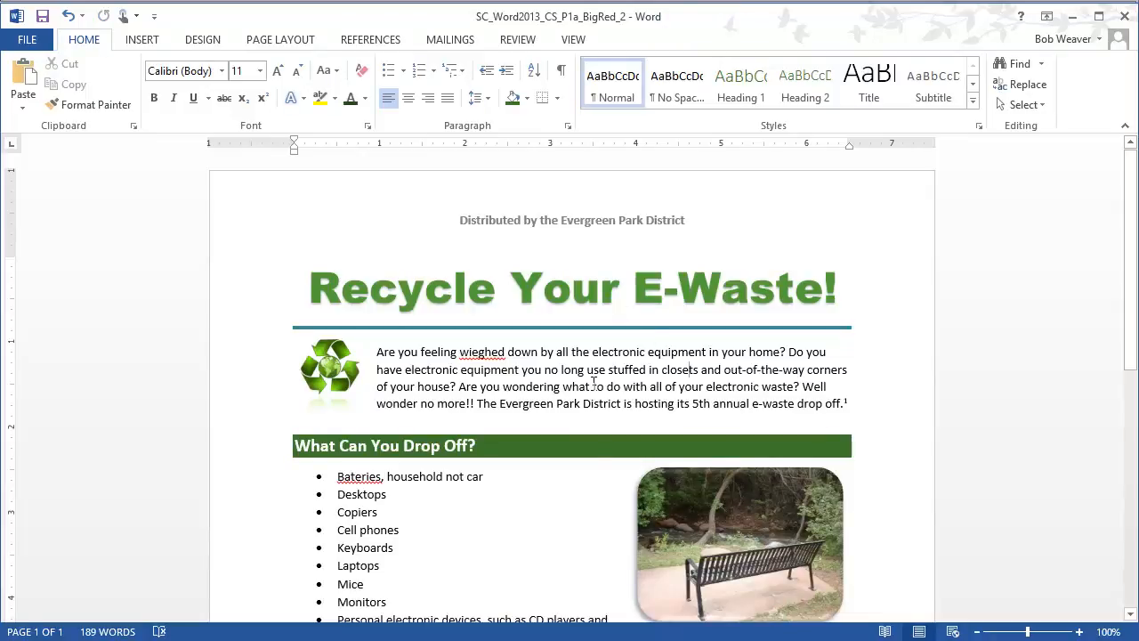
- Consult instruction 17 in the assignment document, then run Spelling & Grammar on the flyer, correcting "Bateries" to "Batteries" and "wieghed" to "weighed"
key(alt+Tab)
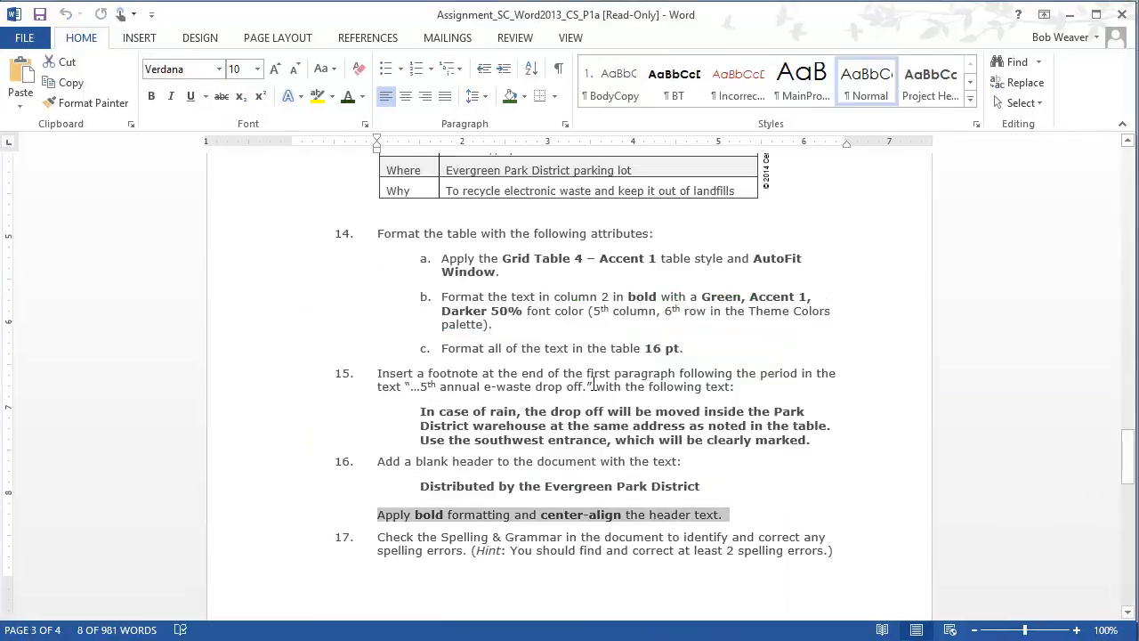
scroll(475, 530, down, 2)
scroll(474, 530, down, 1)
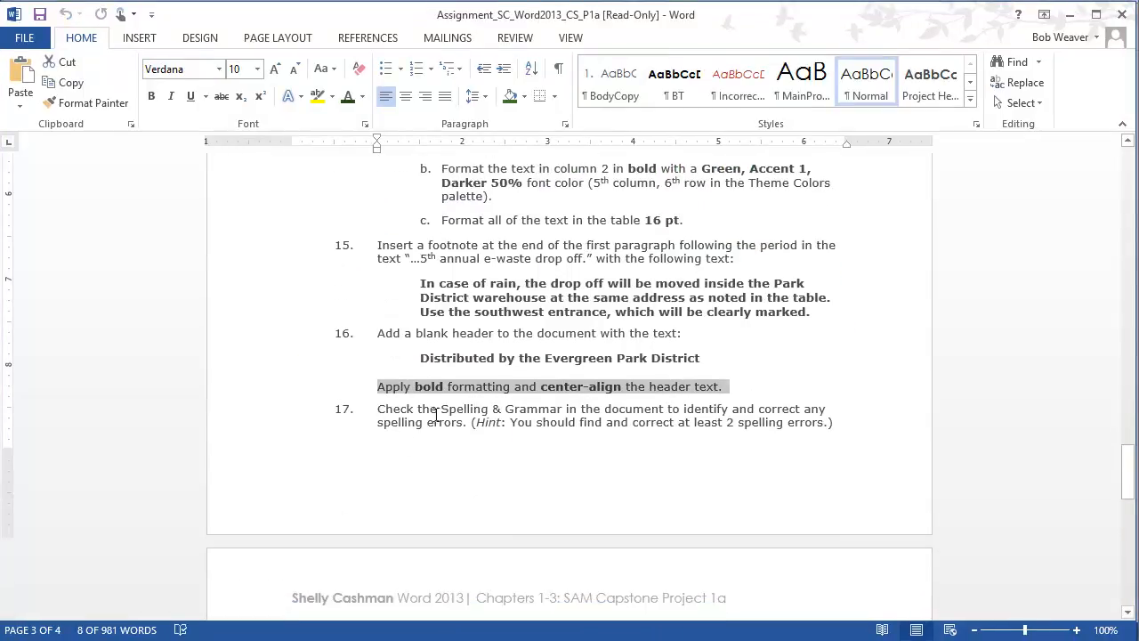
drag(379, 409, 848, 442)
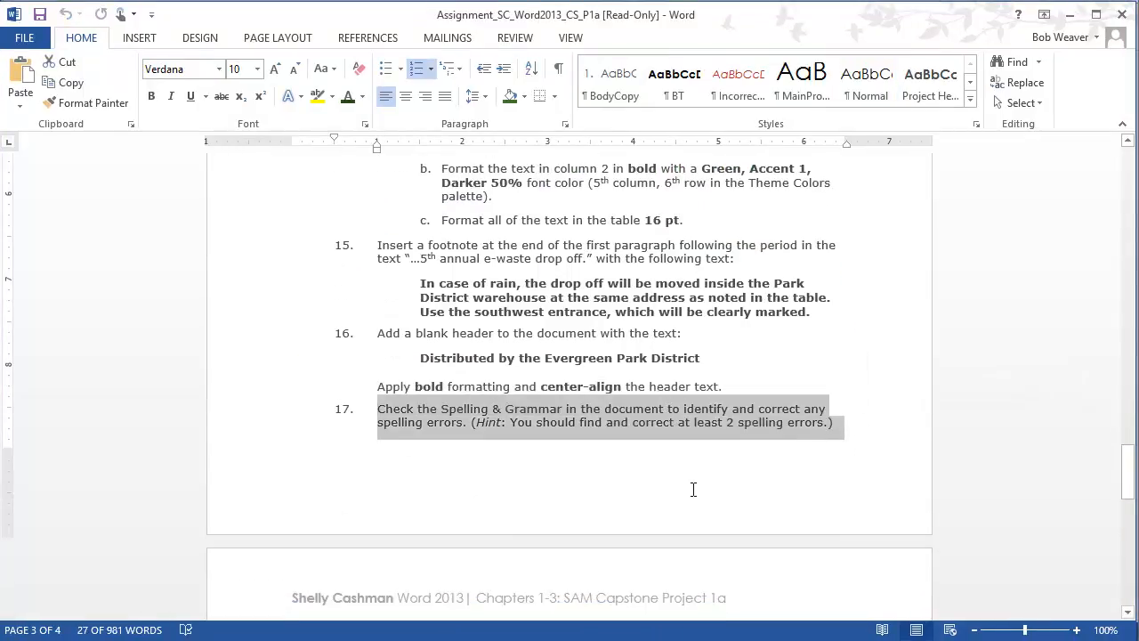
key(alt+Tab)
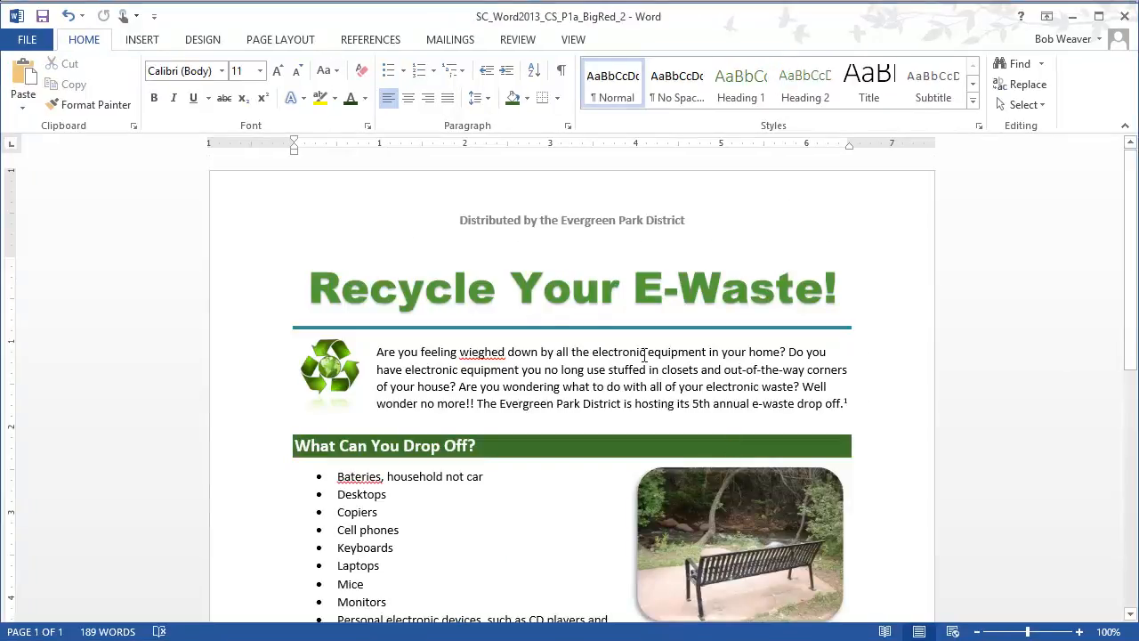
click(517, 39)
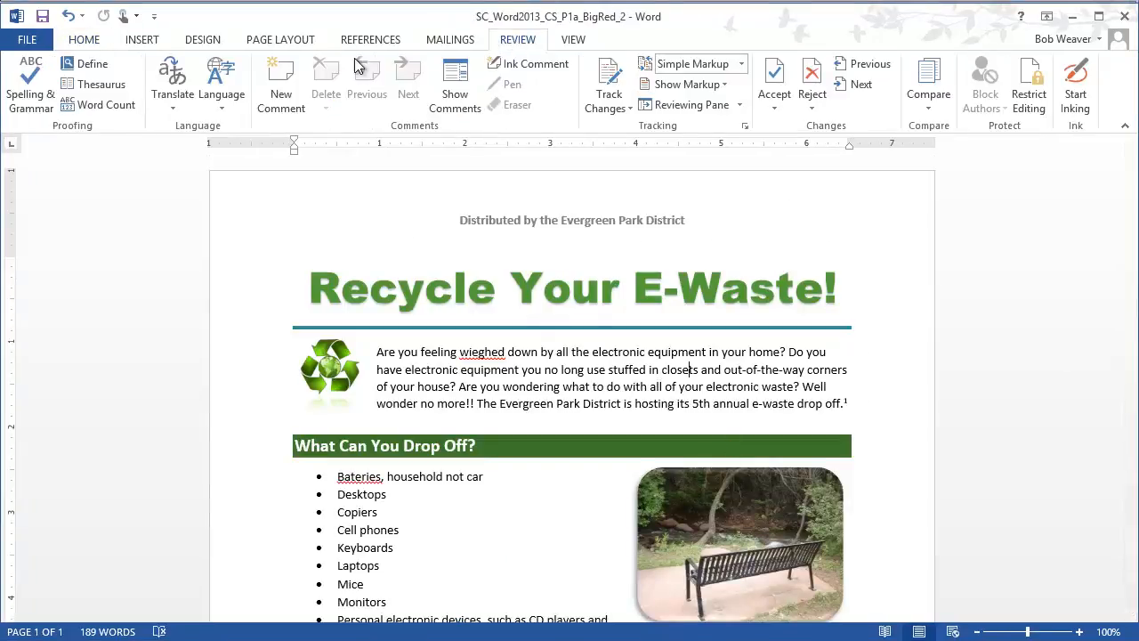
click(22, 85)
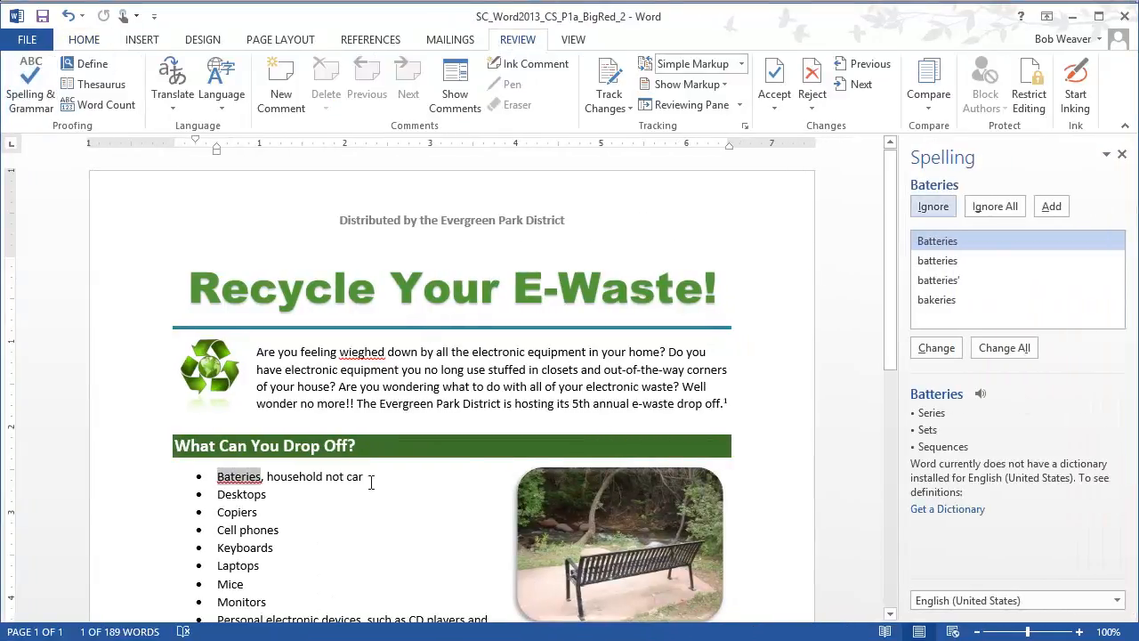
click(936, 349)
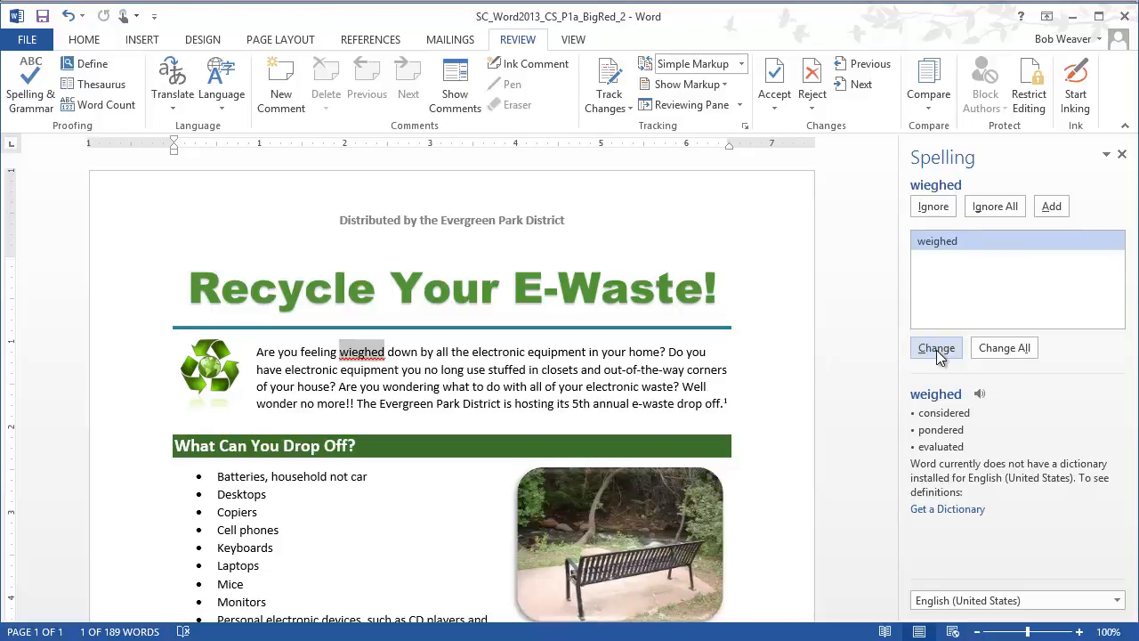
click(936, 349)
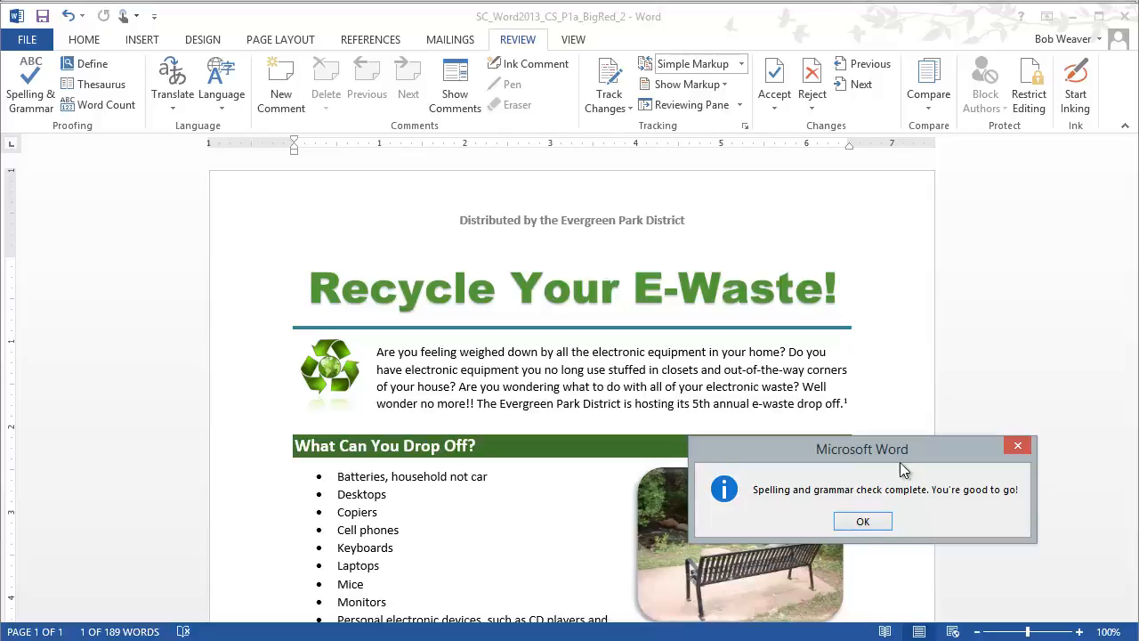
click(863, 521)
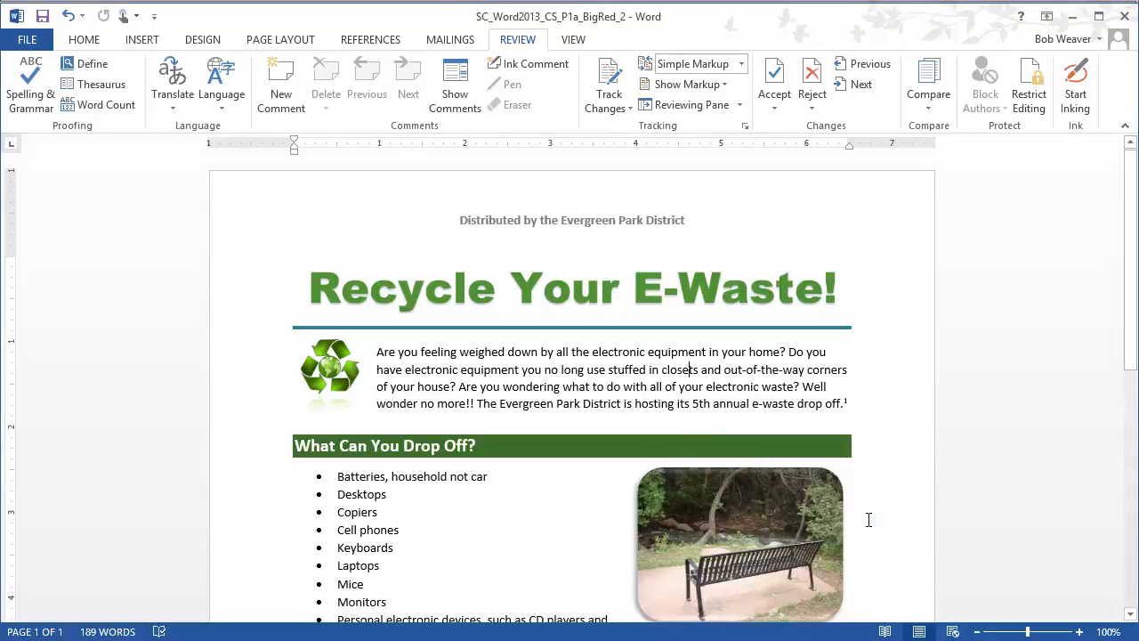
- Review the flyer as one whole page and at 100%, checking the area around the table and footnote with formatting marks shown briefly
click(574, 48)
click(402, 64)
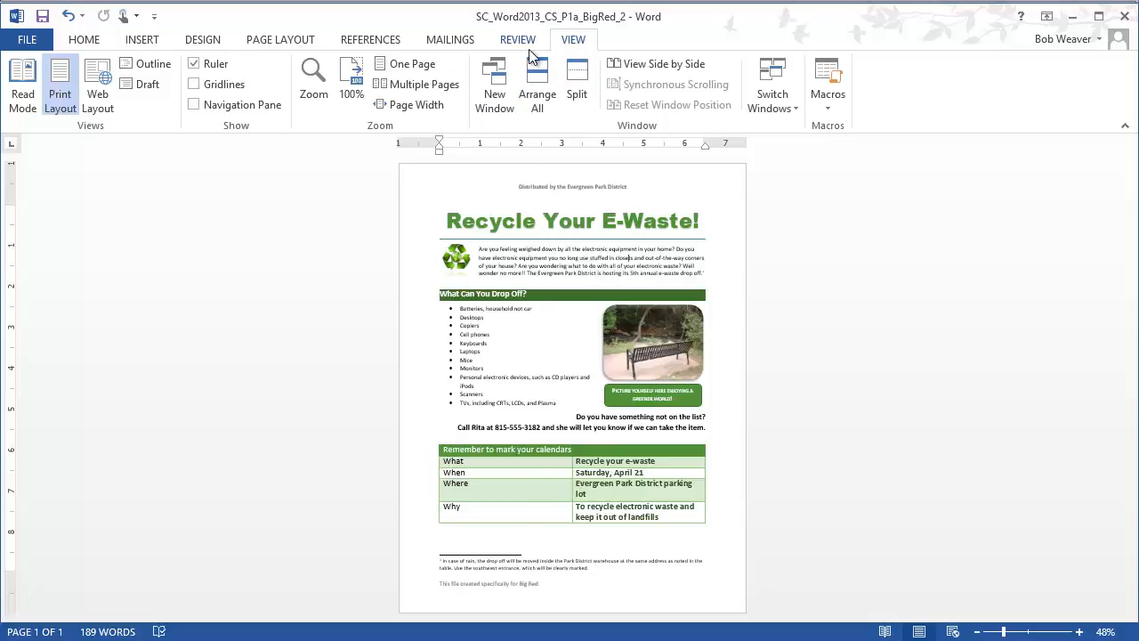
click(350, 93)
scroll(439, 271, down, 8)
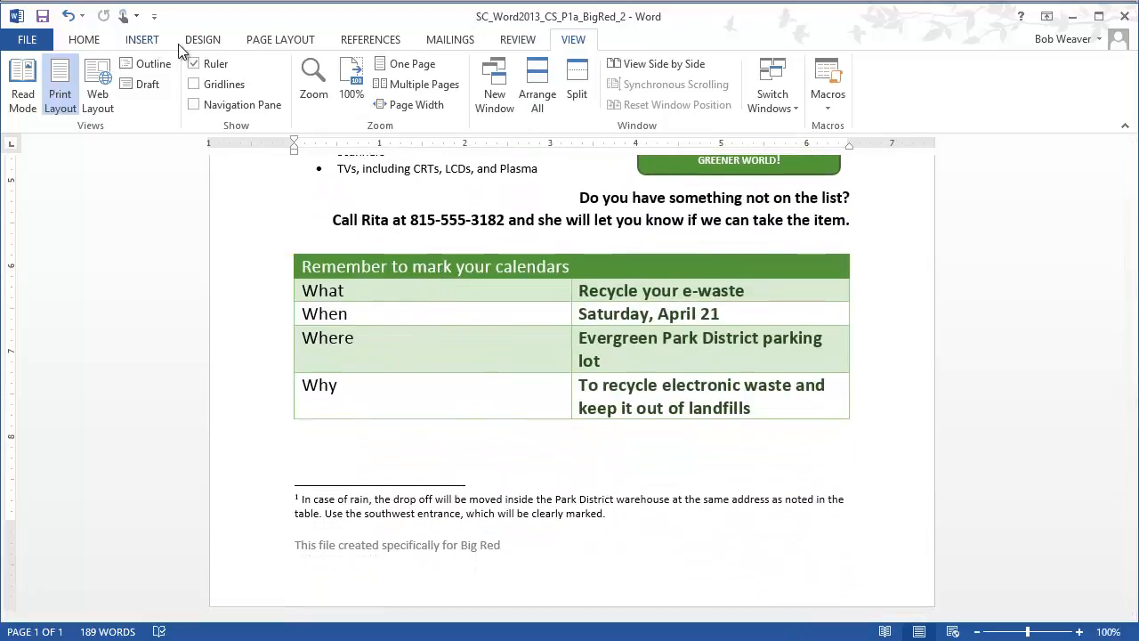
click(100, 41)
click(560, 71)
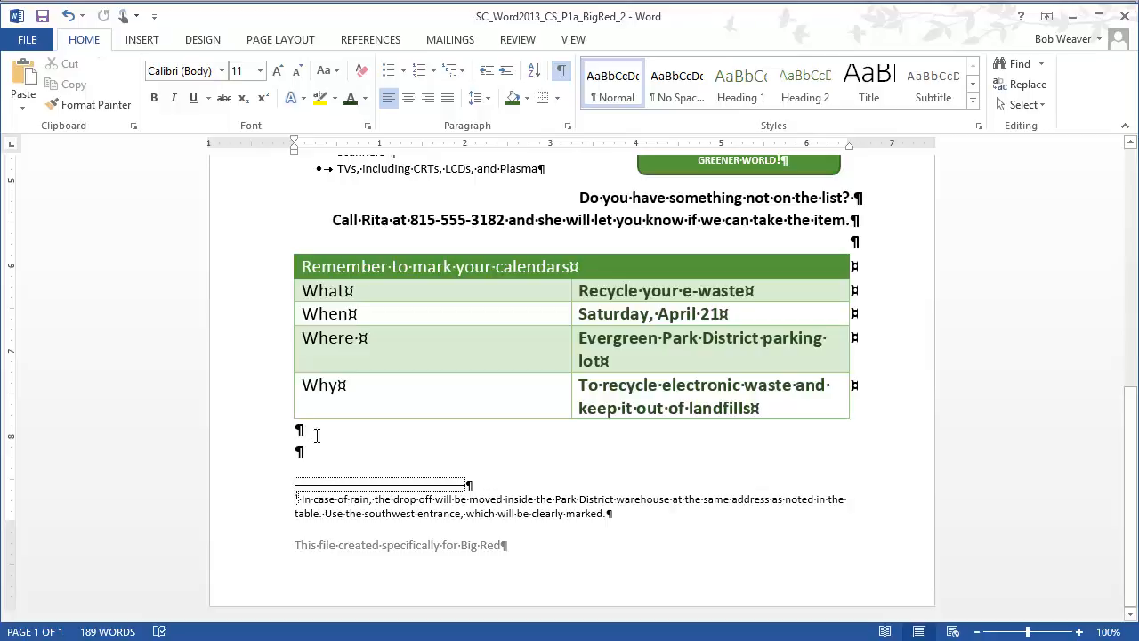
click(561, 70)
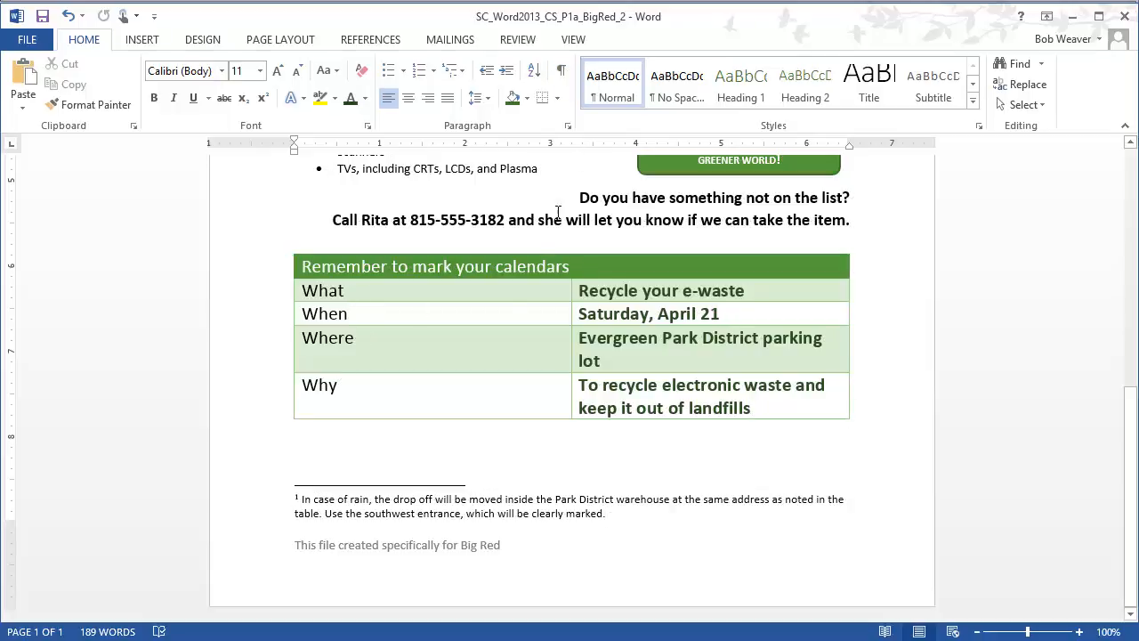
scroll(444, 396, up, 3)
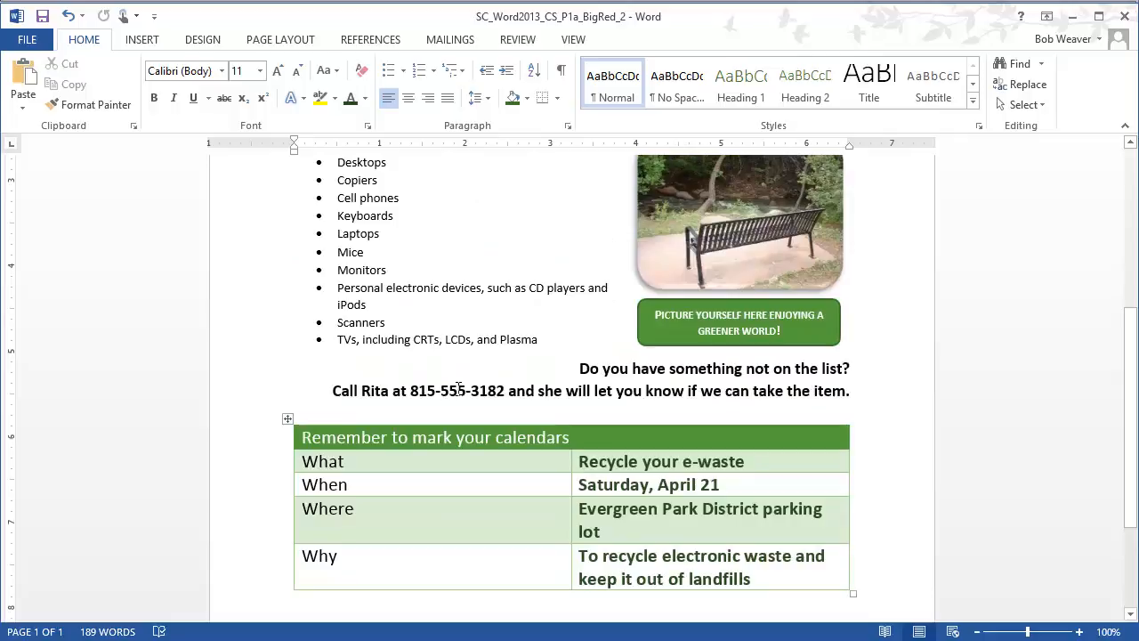
- Save the flyer, and close both it and the assignment document to return to the SAM website
click(43, 16)
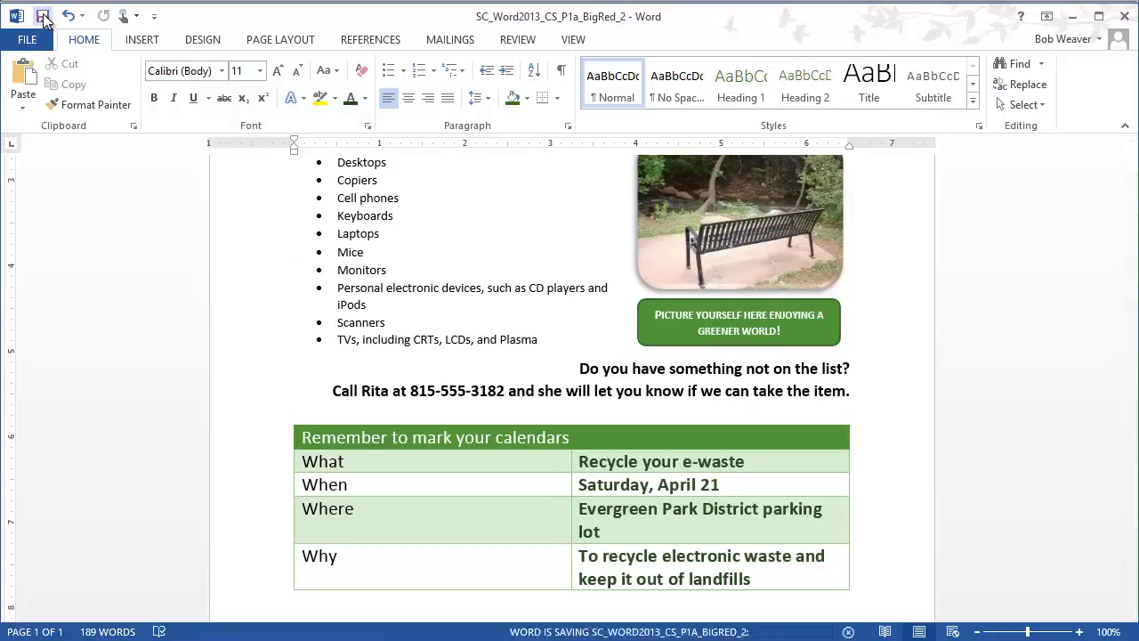
click(1125, 18)
click(1126, 17)
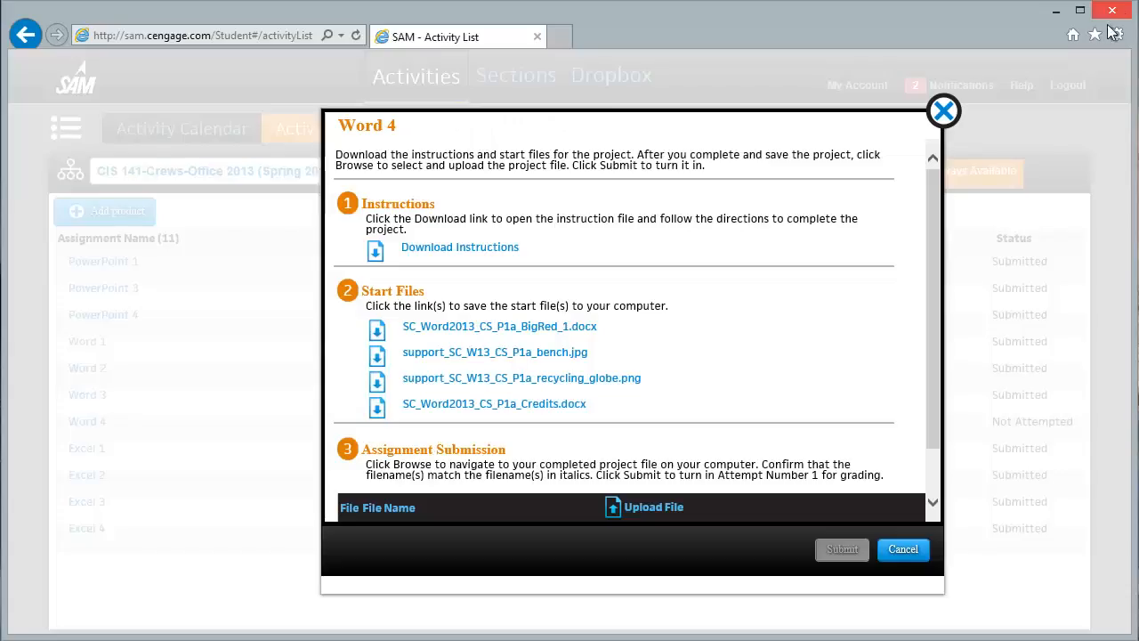
- Upload SC_Word2013_CS_P1a_BigRed_2 from the Desktop to the Word 4 assignment in SAM, submit it and close the submission dialog
scroll(931, 364, down, 2)
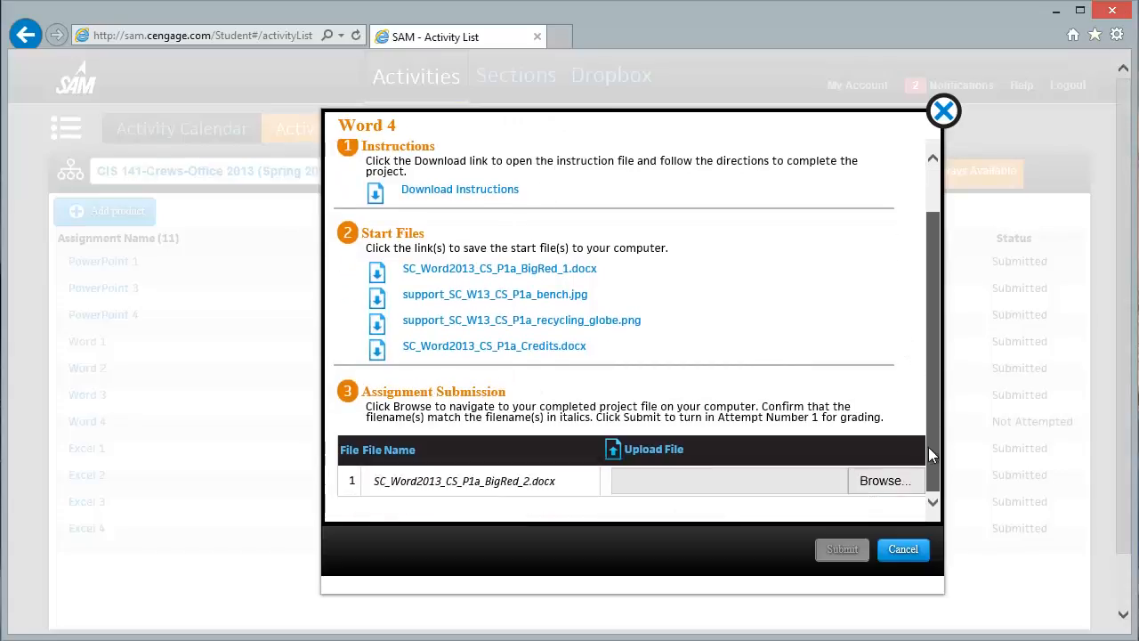
click(885, 478)
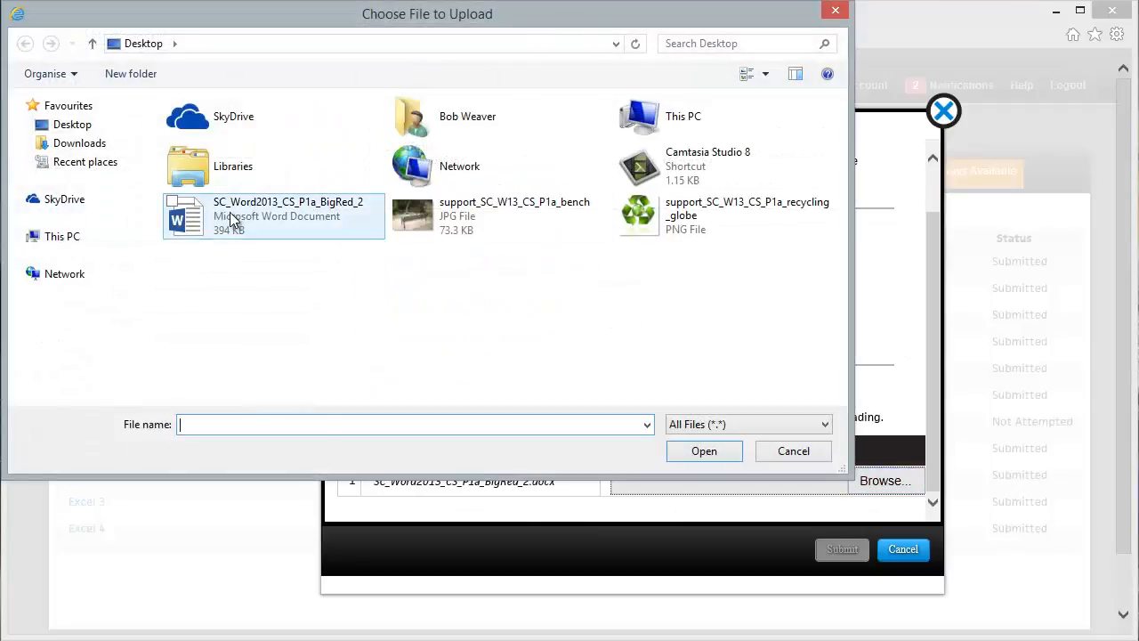
double_click(225, 214)
click(845, 553)
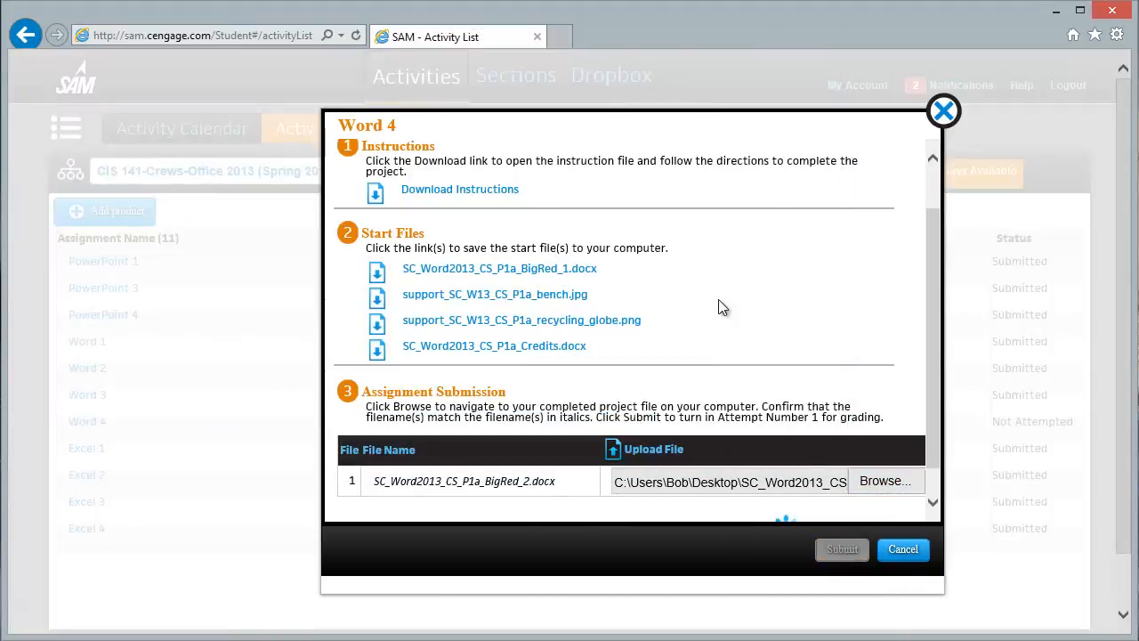
click(945, 117)
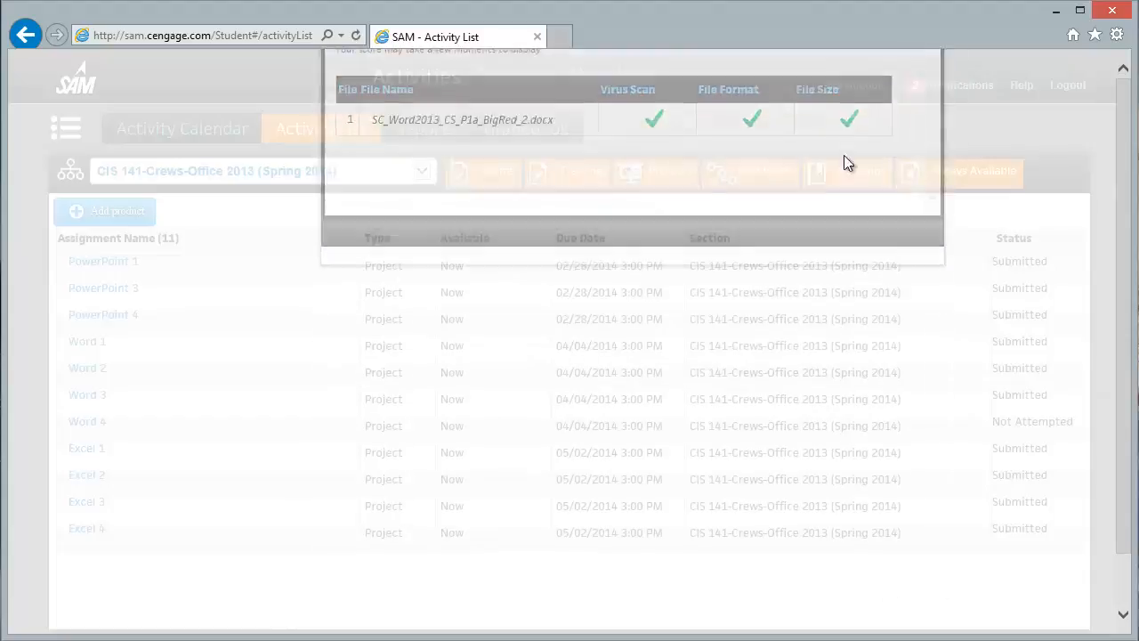
- Open the SAM report for the Word 4 submission in Word, enable editing and highlight the score line
click(421, 135)
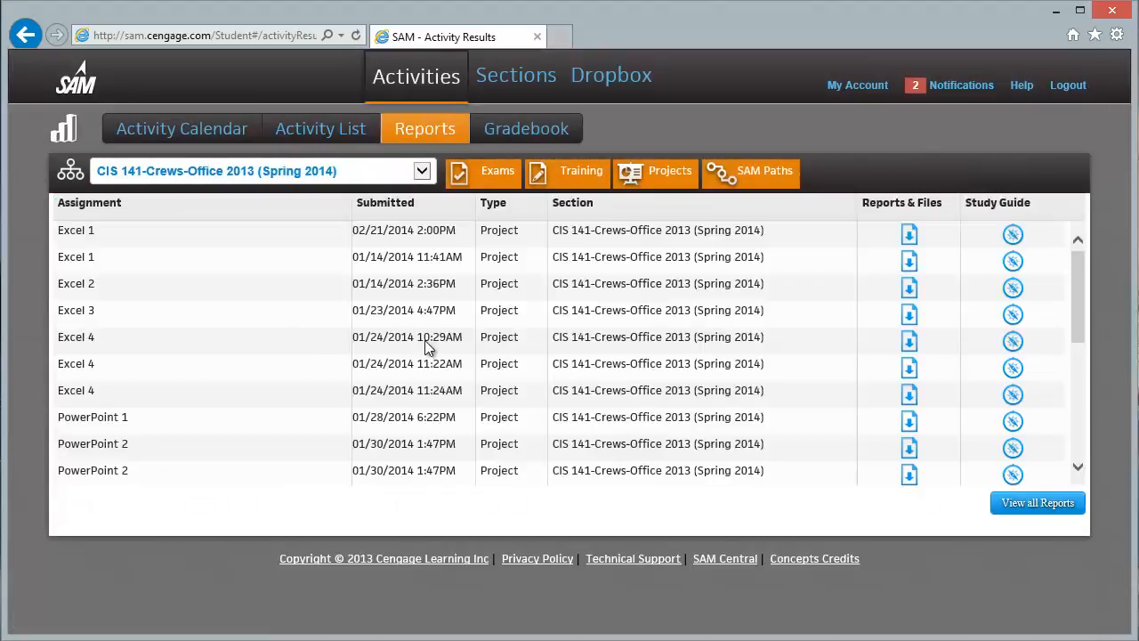
drag(1081, 321, 1076, 448)
click(912, 473)
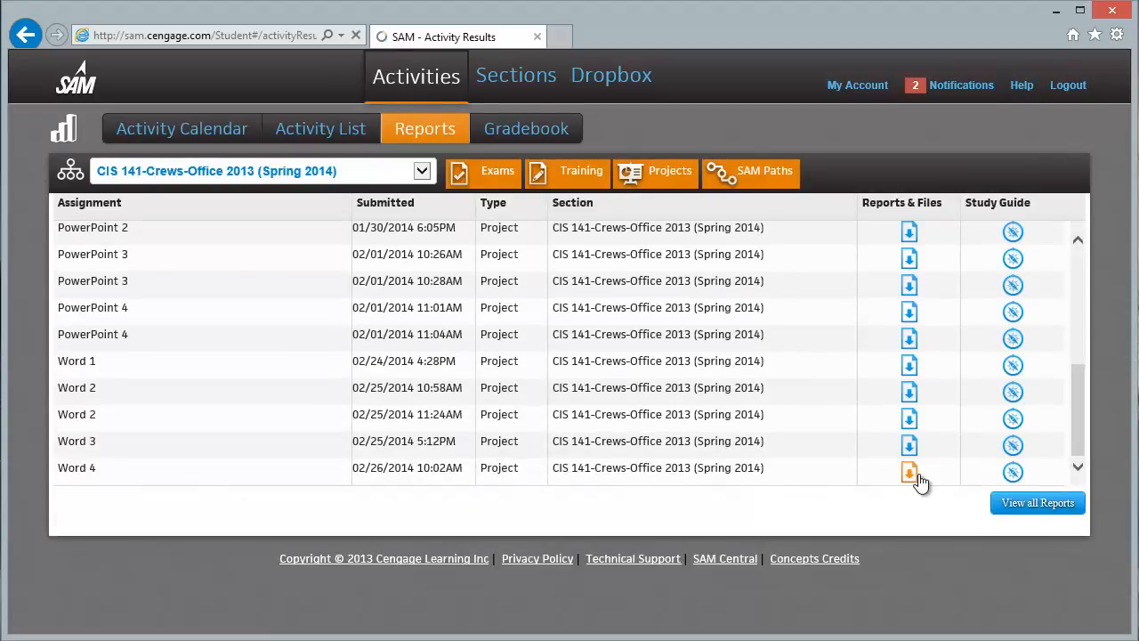
click(791, 613)
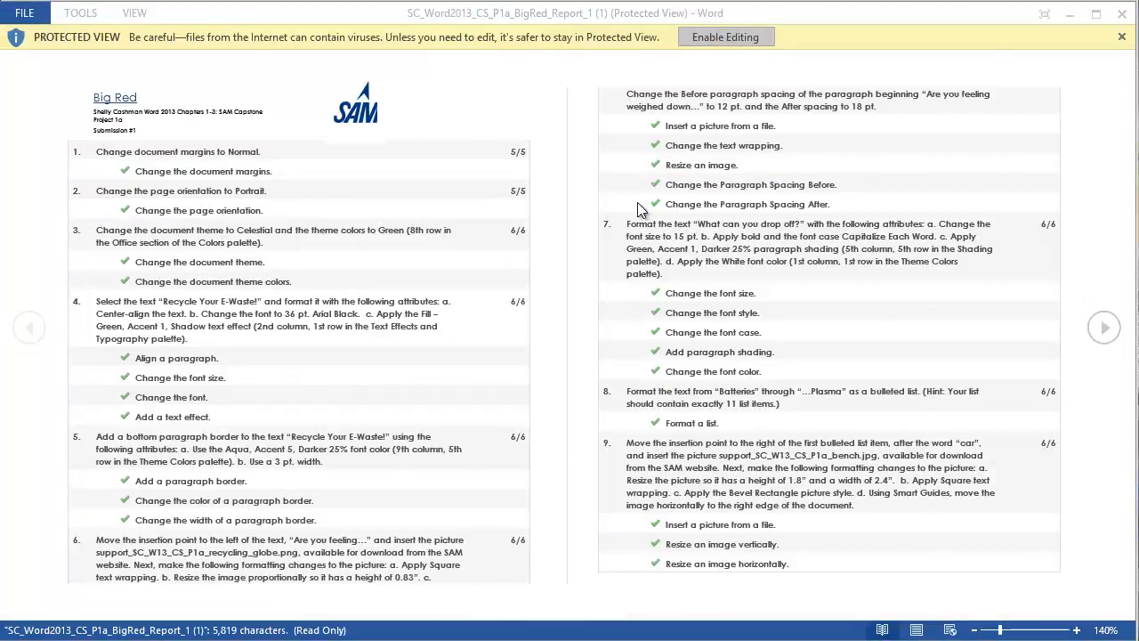
click(725, 37)
click(418, 298)
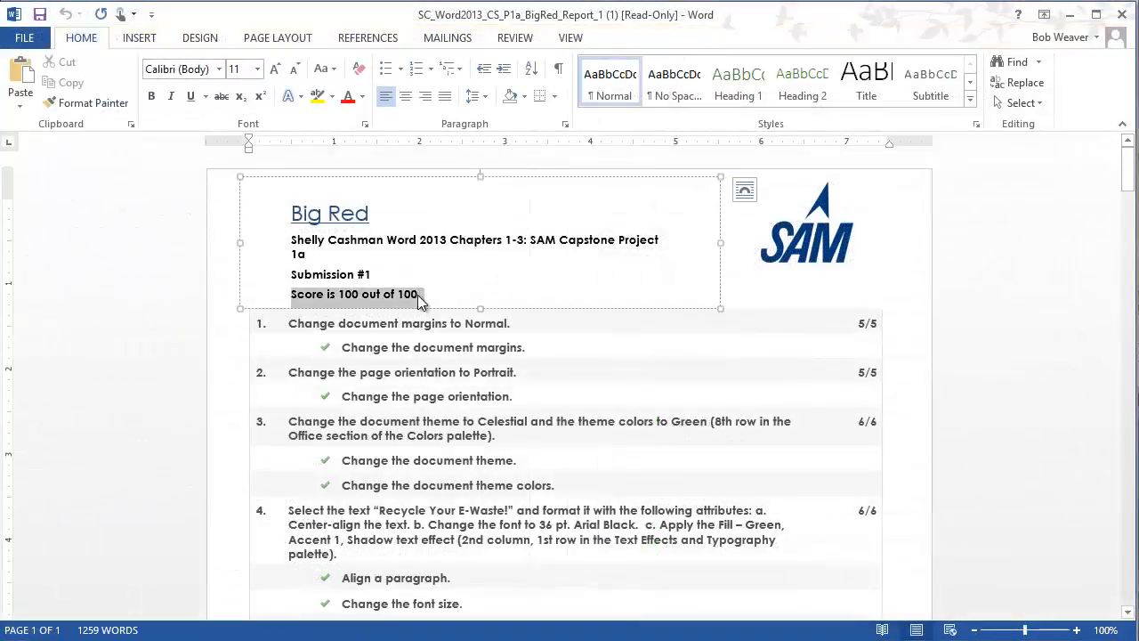